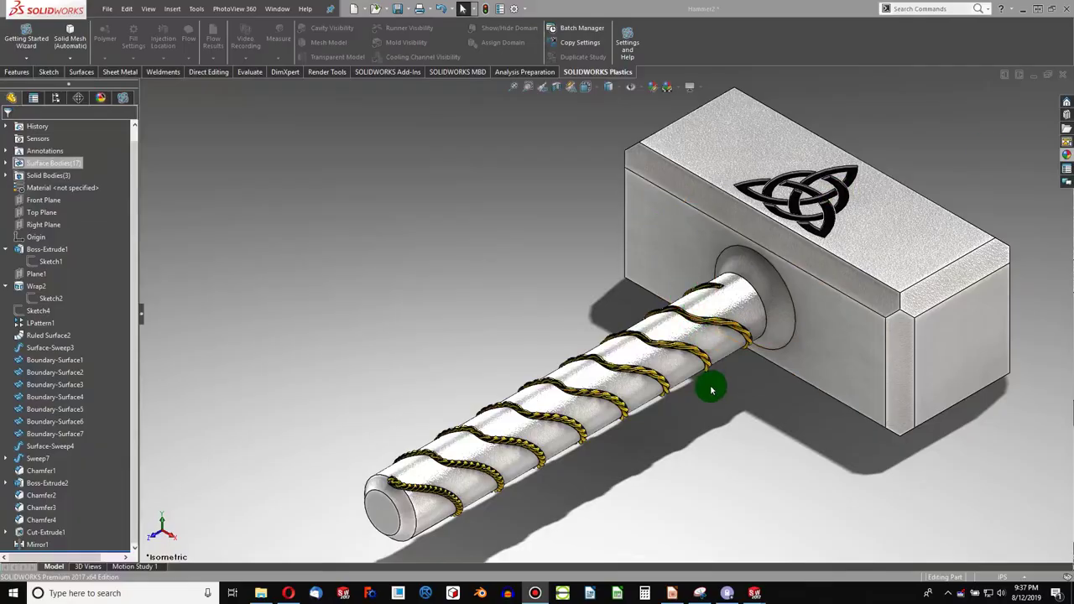
scroll(583, 410, down, 5)
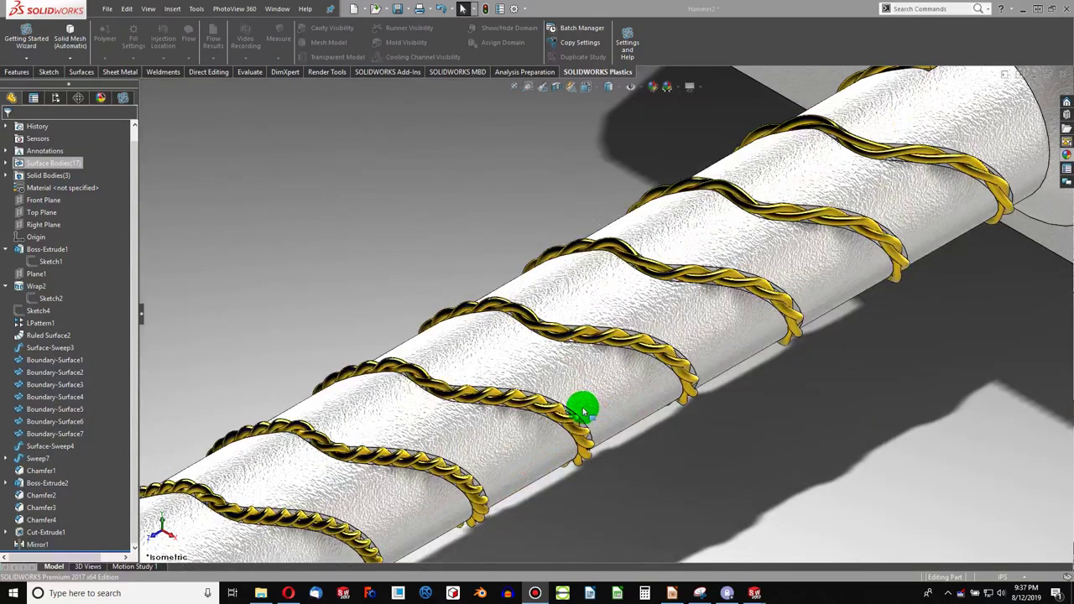
scroll(513, 443, down, 3)
scroll(329, 485, up, 5)
scroll(352, 458, down, 5)
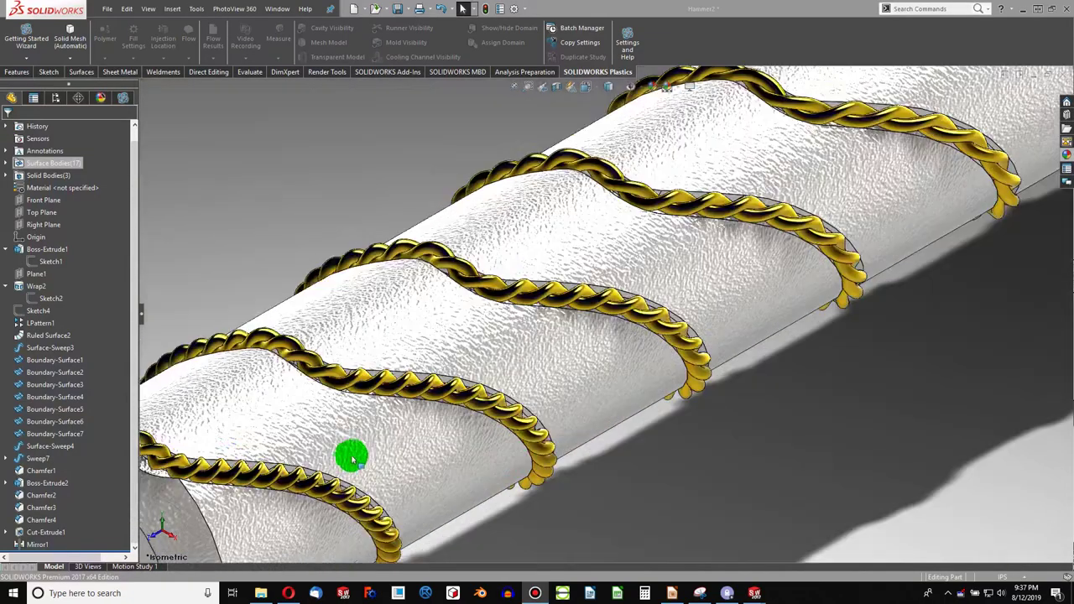
scroll(445, 384, up, 3)
scroll(790, 225, up, 2)
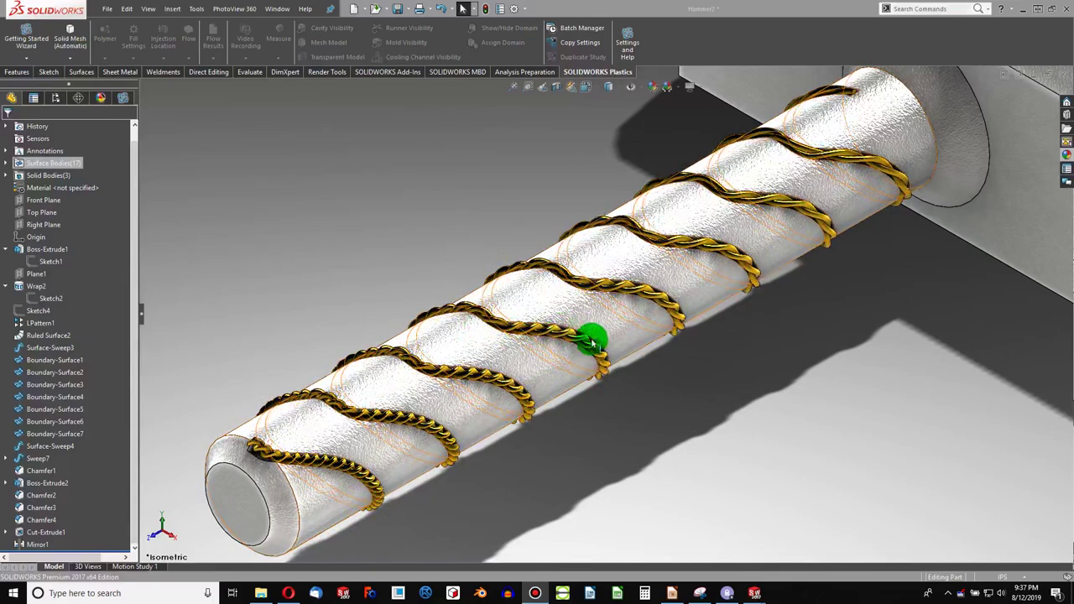
scroll(645, 332, up, 2)
scroll(571, 365, down, 6)
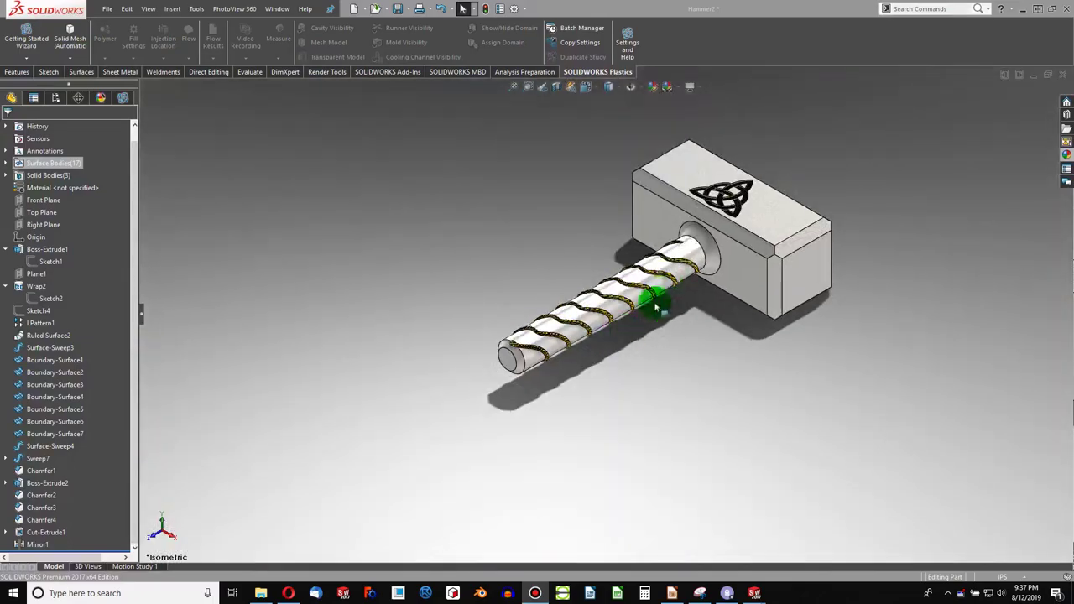
scroll(735, 168, up, 2)
scroll(734, 164, up, 3)
scroll(731, 283, down, 4)
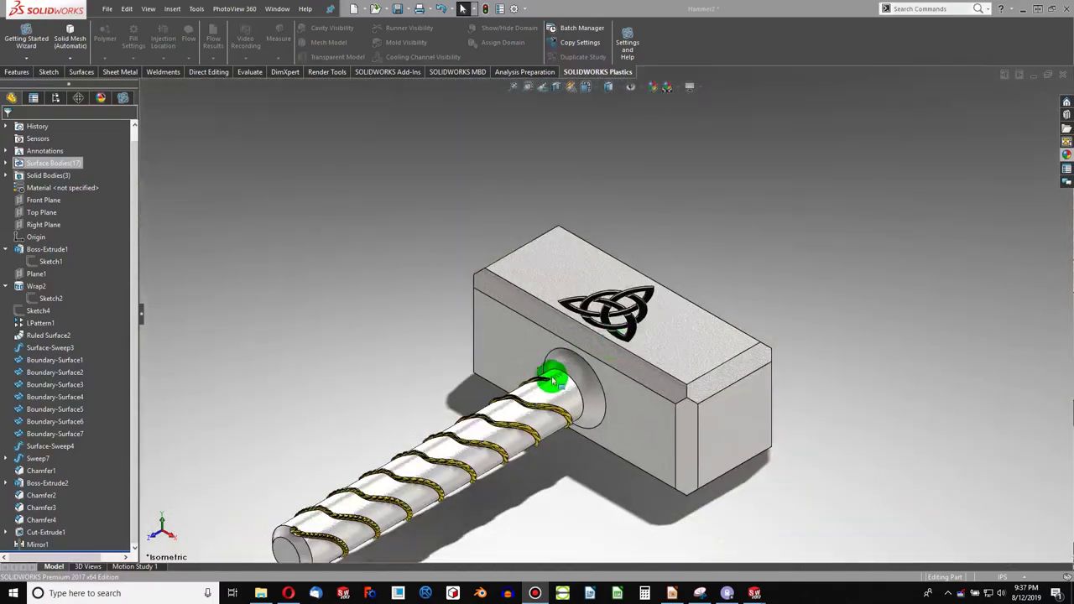
scroll(552, 377, up, 1)
scroll(507, 408, up, 2)
scroll(555, 392, up, 1)
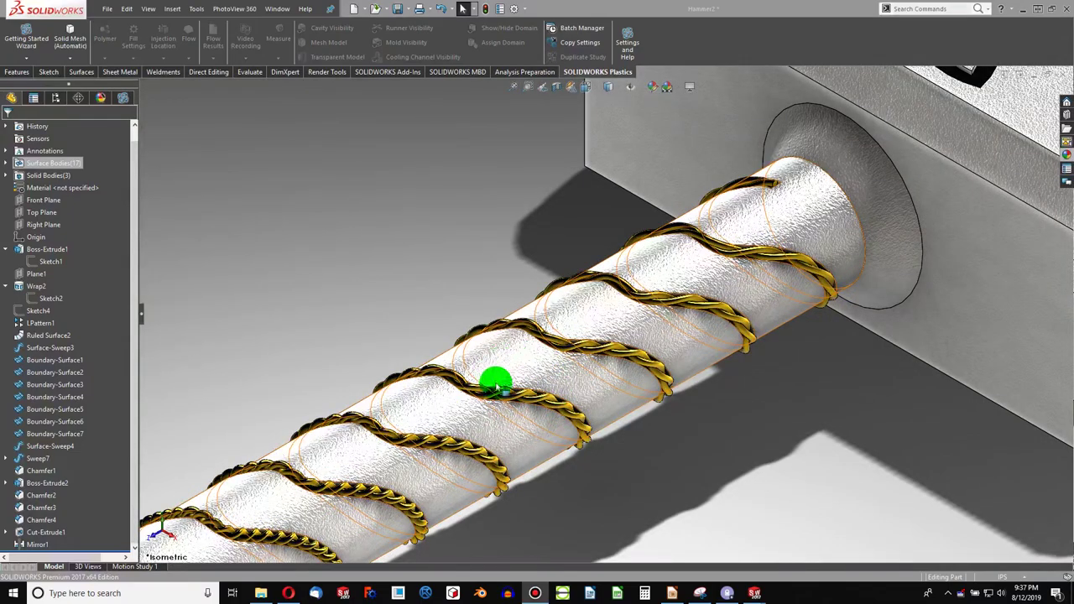
scroll(495, 384, down, 1)
scroll(538, 379, up, 2)
scroll(491, 388, up, 1)
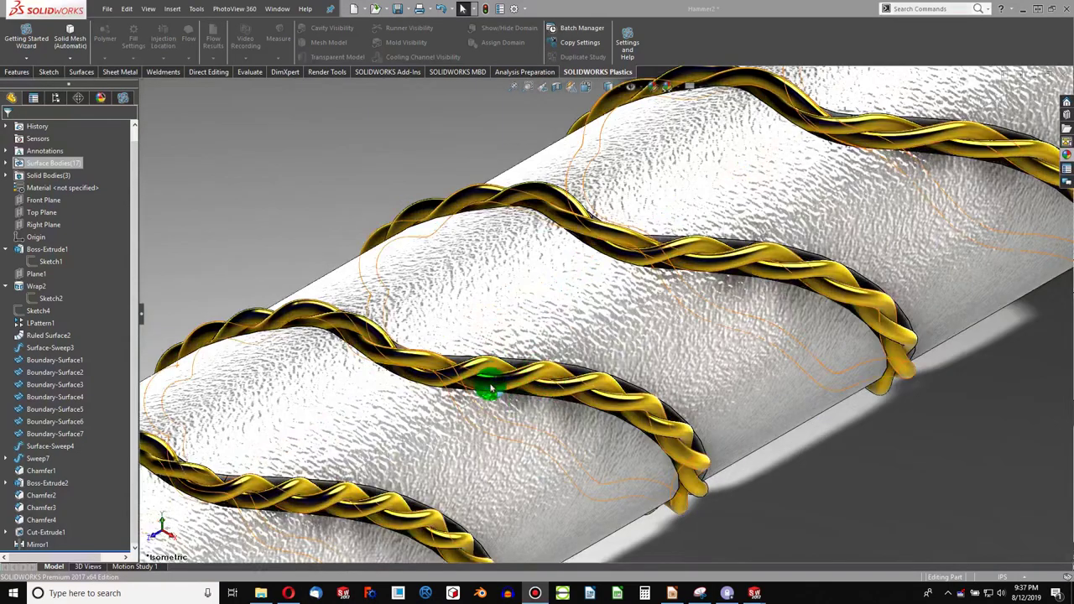
scroll(537, 378, down, 2)
scroll(407, 376, up, 2)
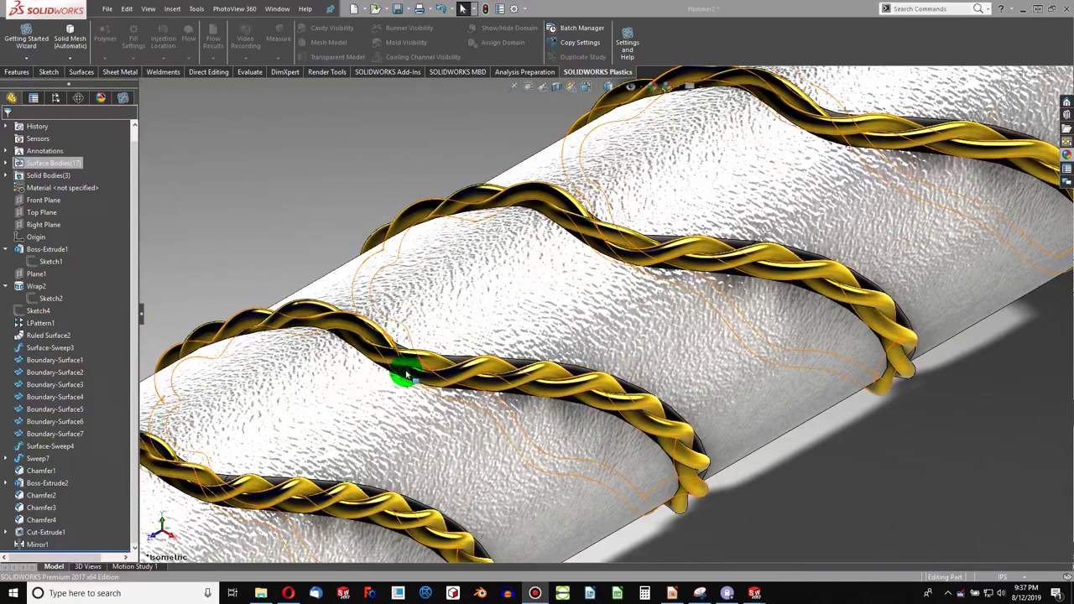
scroll(336, 323, down, 2)
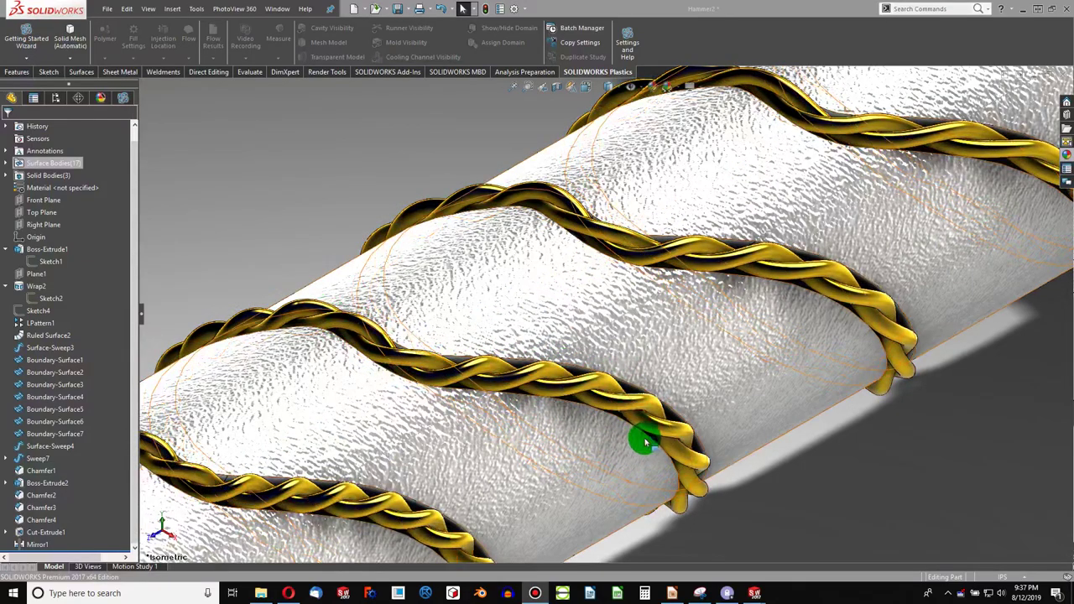
scroll(378, 363, up, 2)
scroll(378, 363, down, 2)
scroll(461, 398, down, 2)
scroll(499, 397, down, 2)
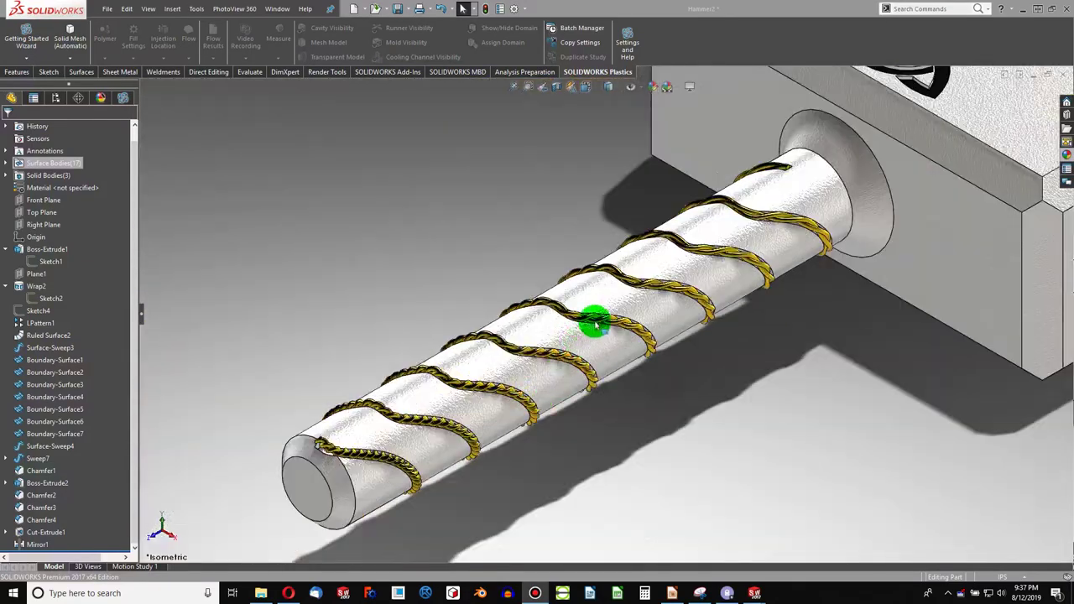
scroll(590, 321, down, 2)
scroll(709, 220, up, 2)
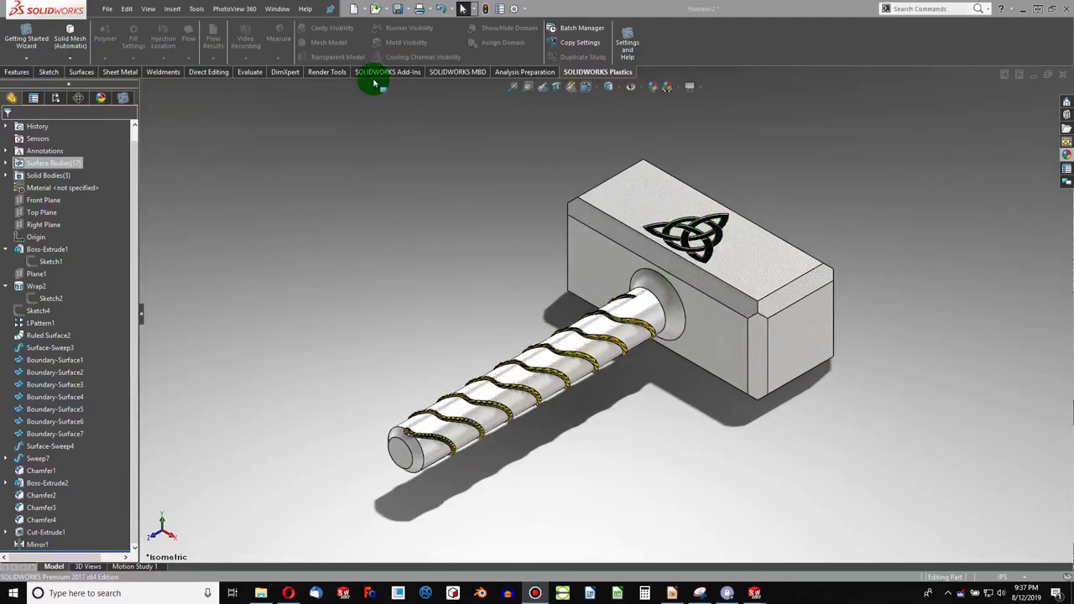
- Create a new blank Part document
click(370, 11)
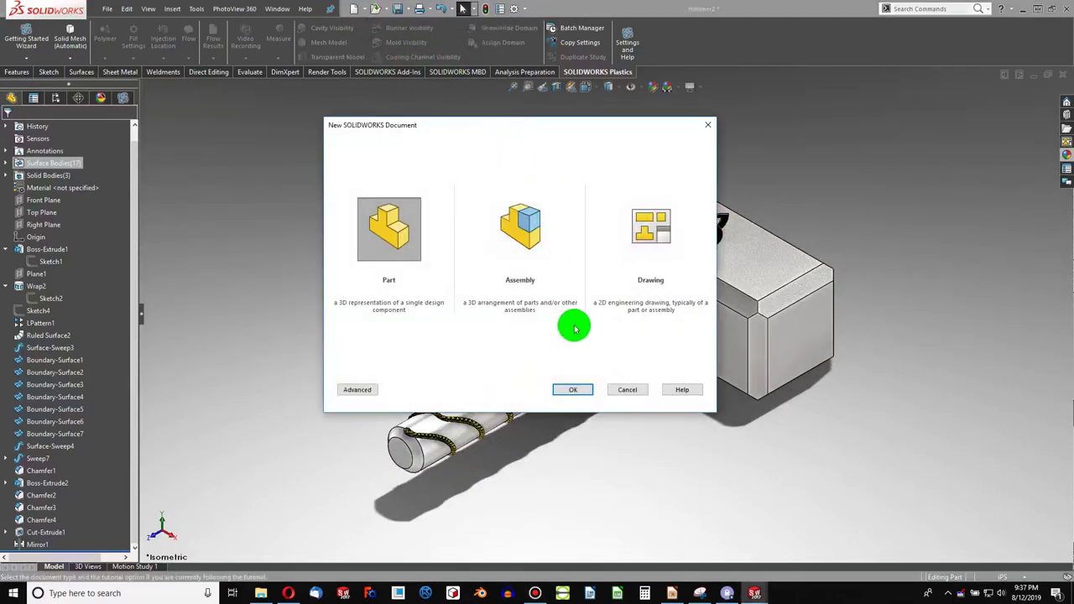
click(583, 396)
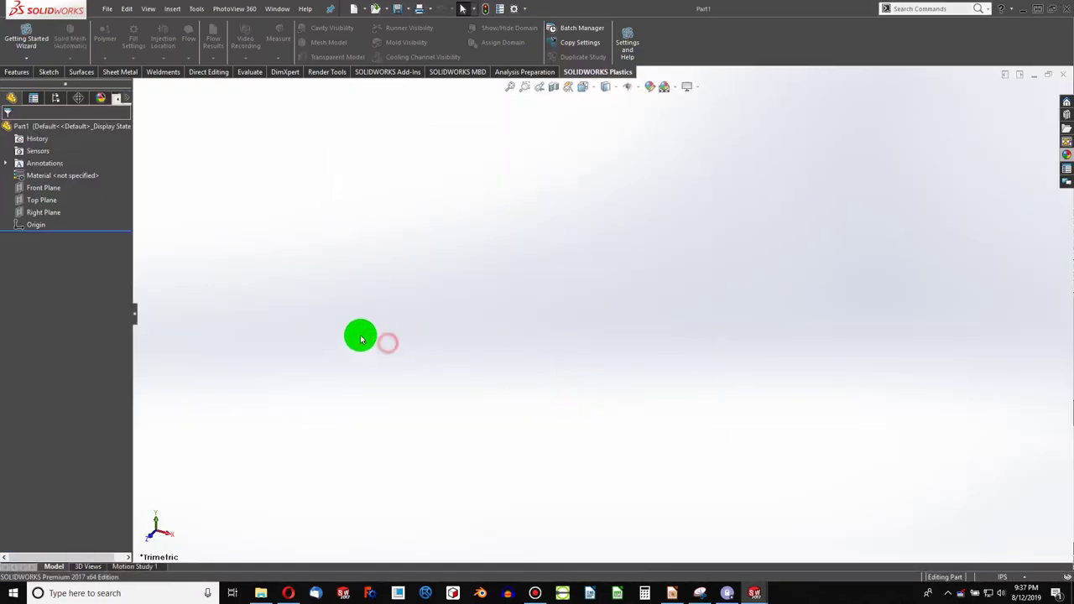
- Sketch a circle on the Front Plane centred on the origin
click(46, 196)
click(48, 72)
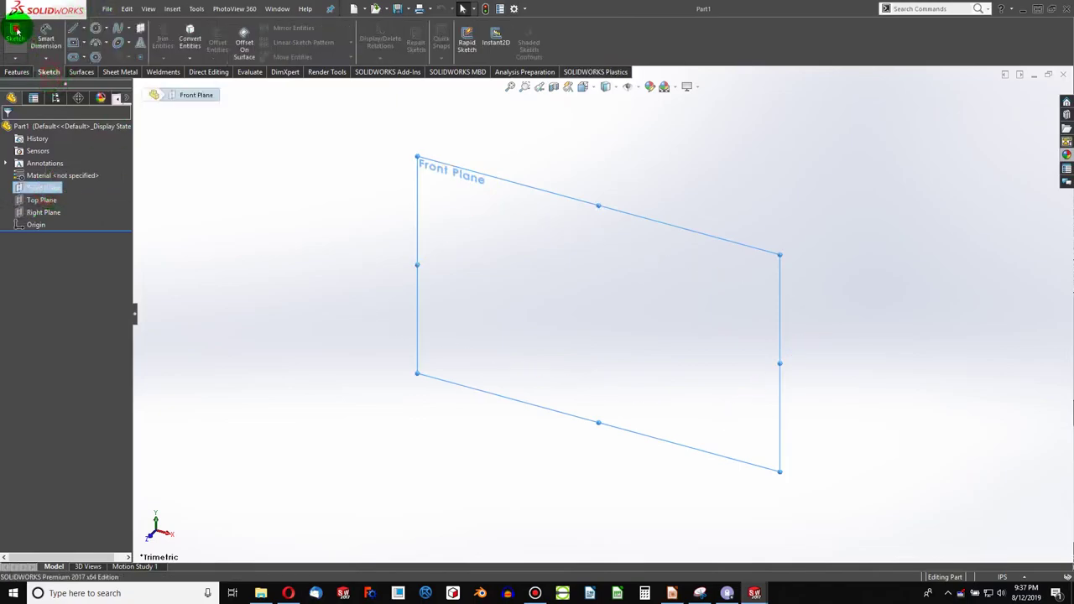
click(16, 31)
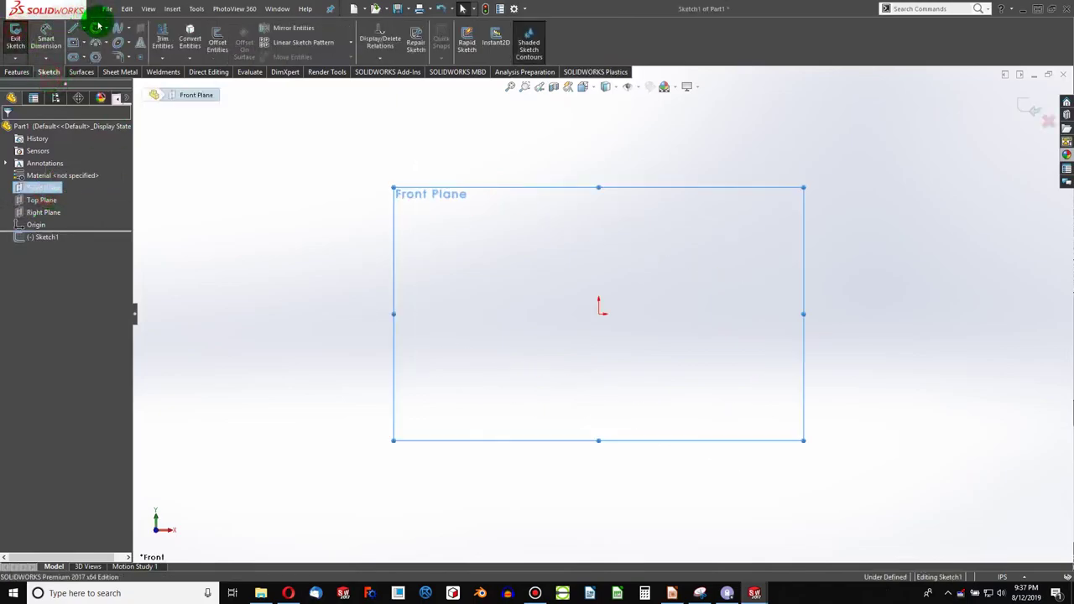
click(598, 313)
click(663, 291)
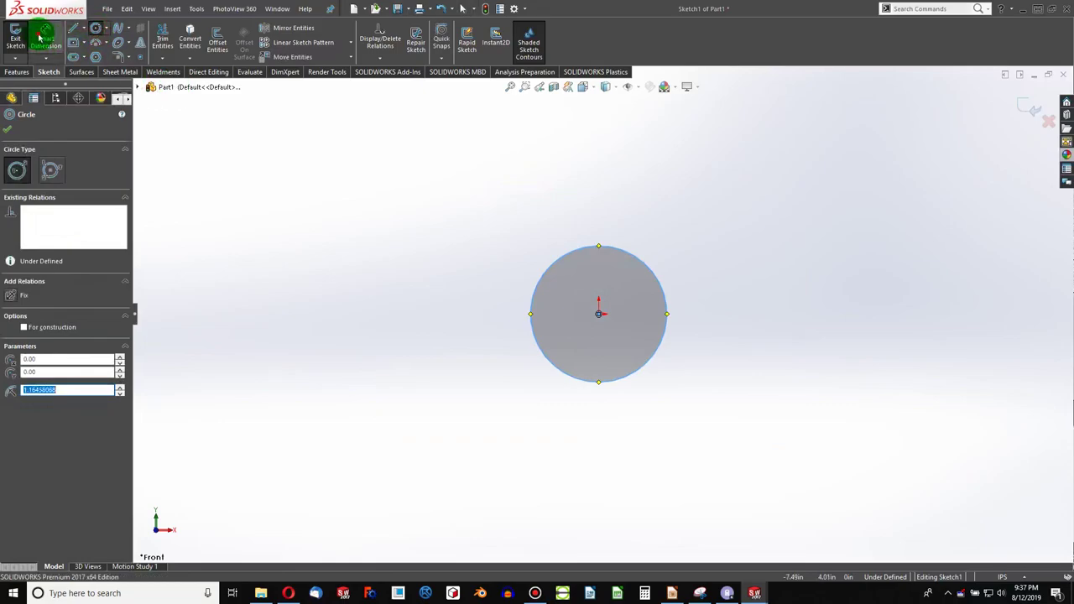
click(96, 28)
- Dimension the circle's diameter to 2.50 inches
click(637, 257)
click(704, 259)
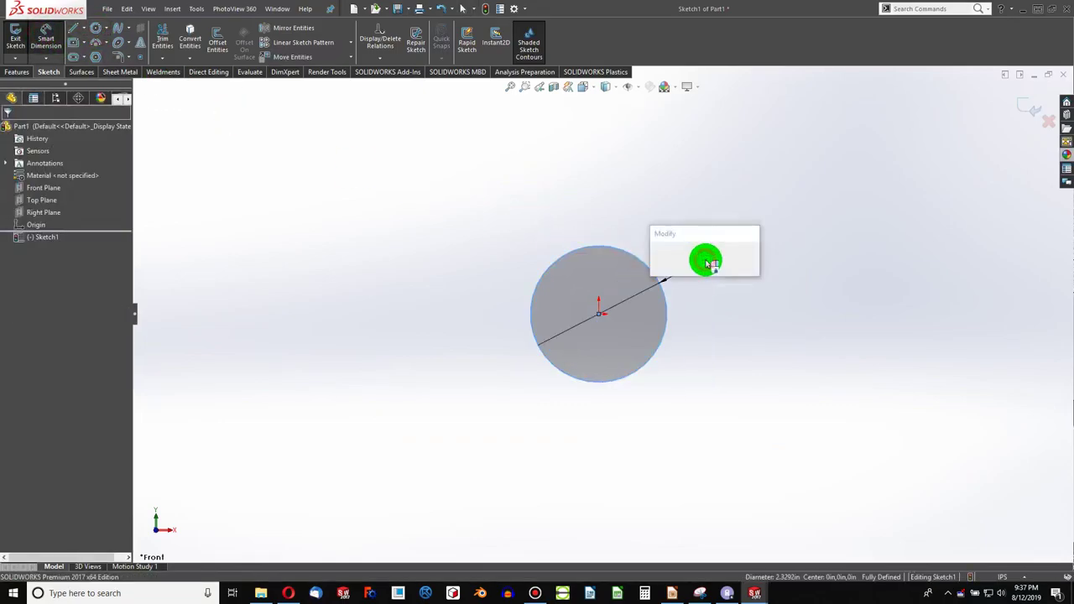
text(2.5)
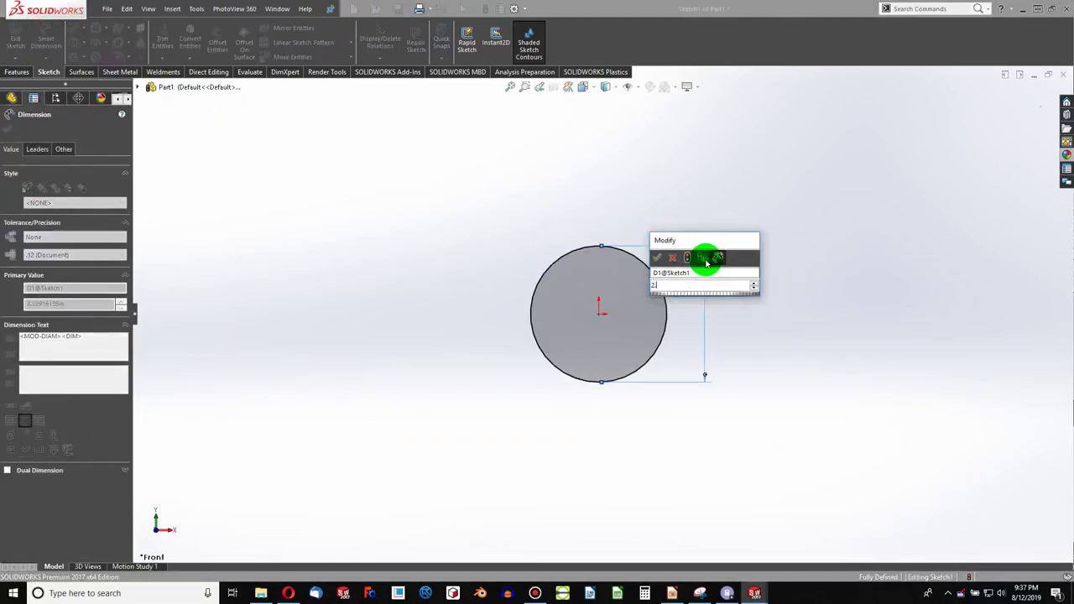
key(Return)
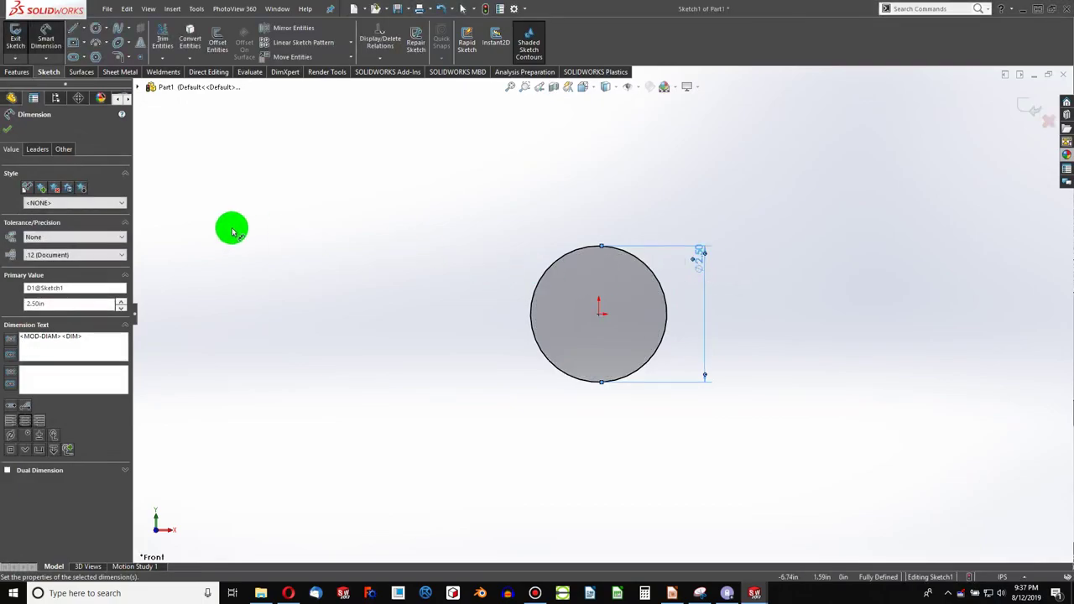
click(8, 128)
click(254, 190)
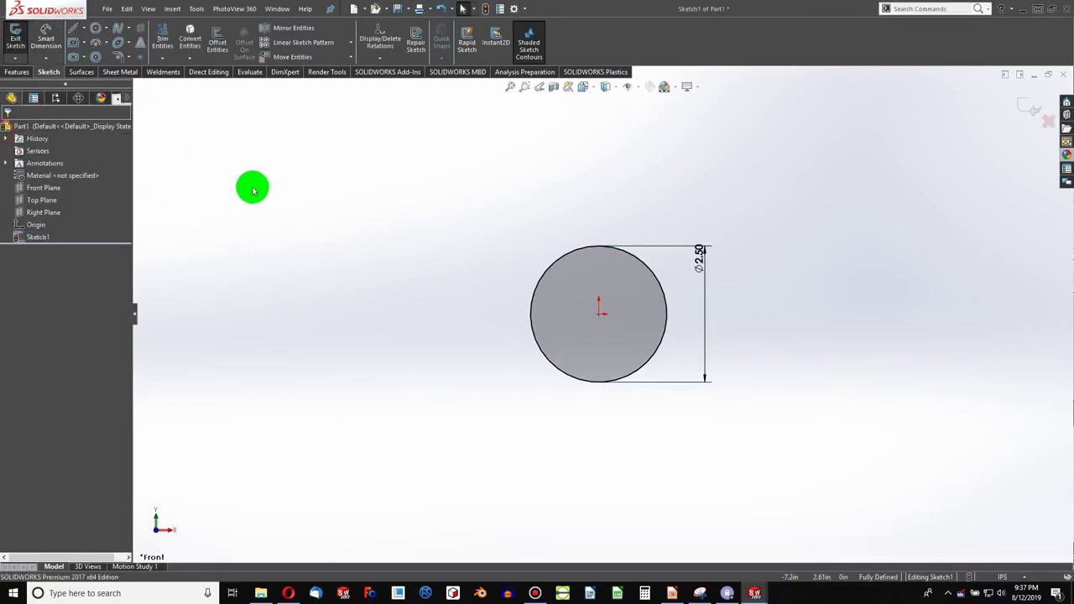
- Extrude the circle 18 inches in the reversed direction into a cylinder
click(17, 72)
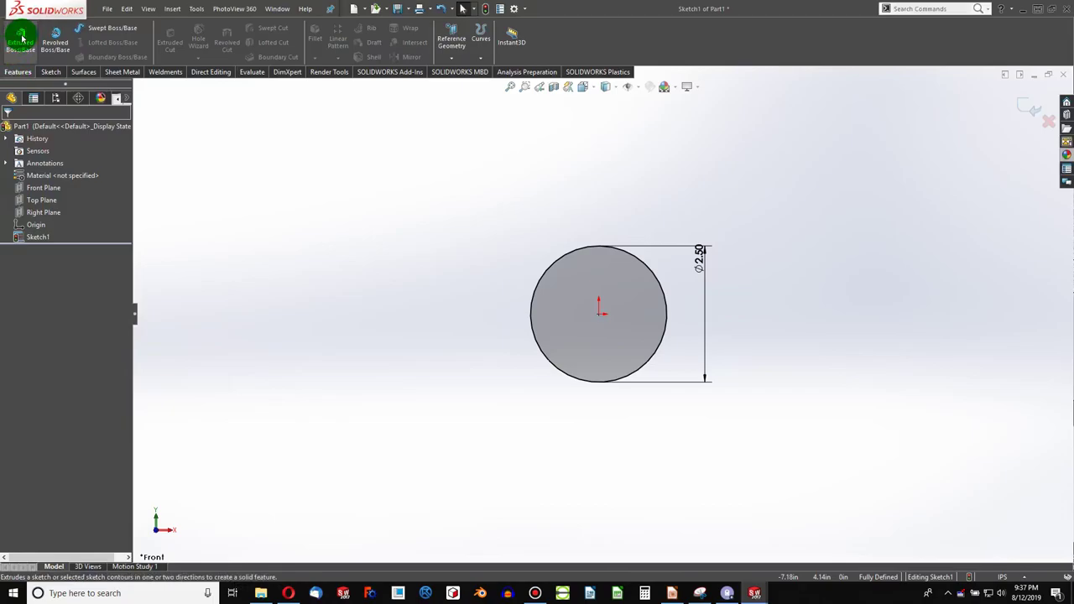
click(21, 35)
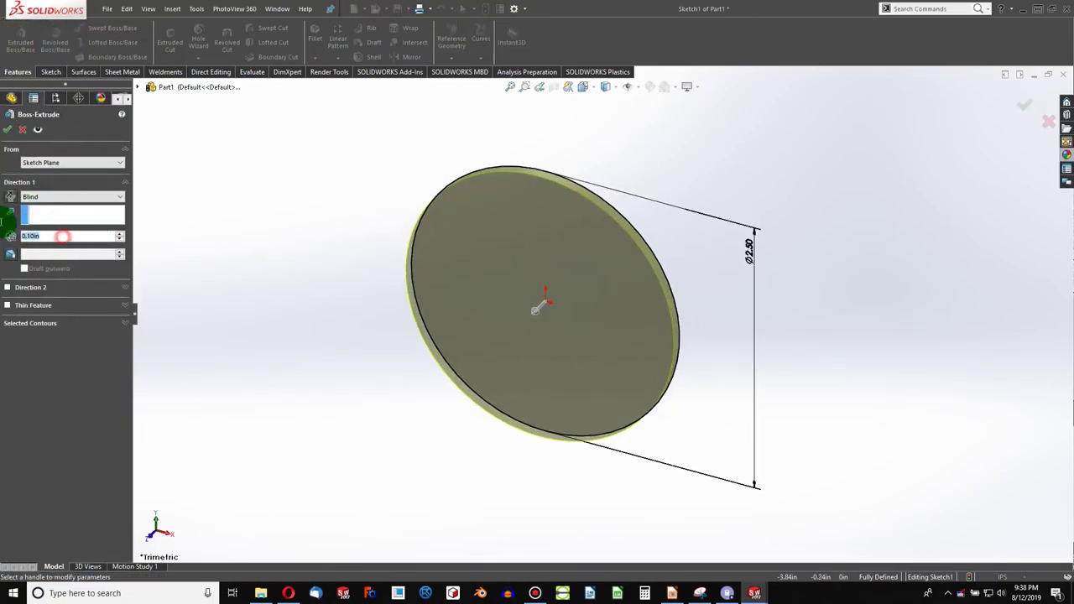
text(18)
key(Return)
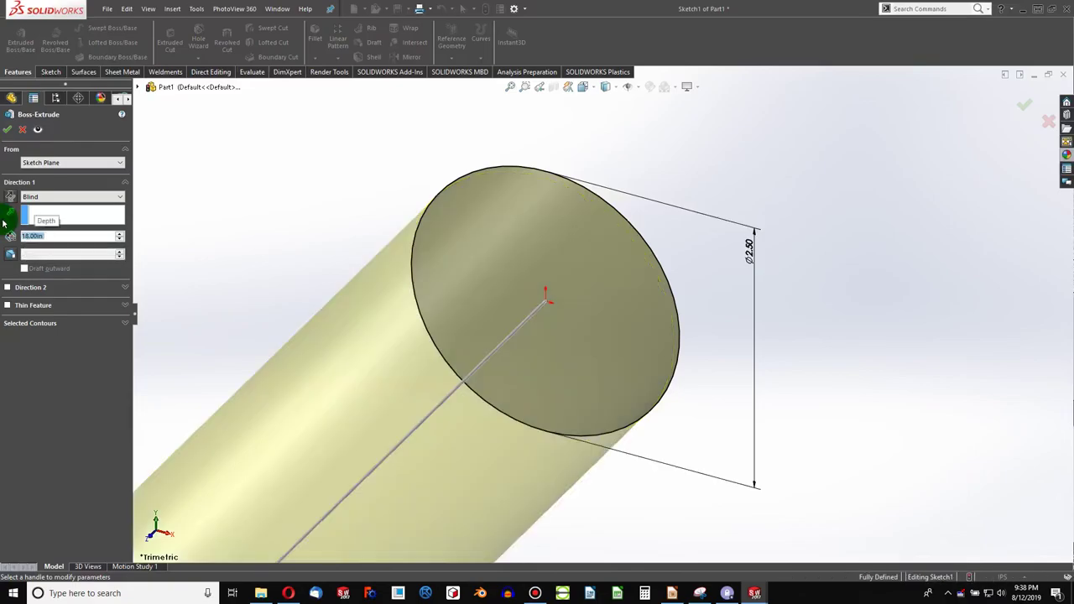
click(12, 195)
click(10, 131)
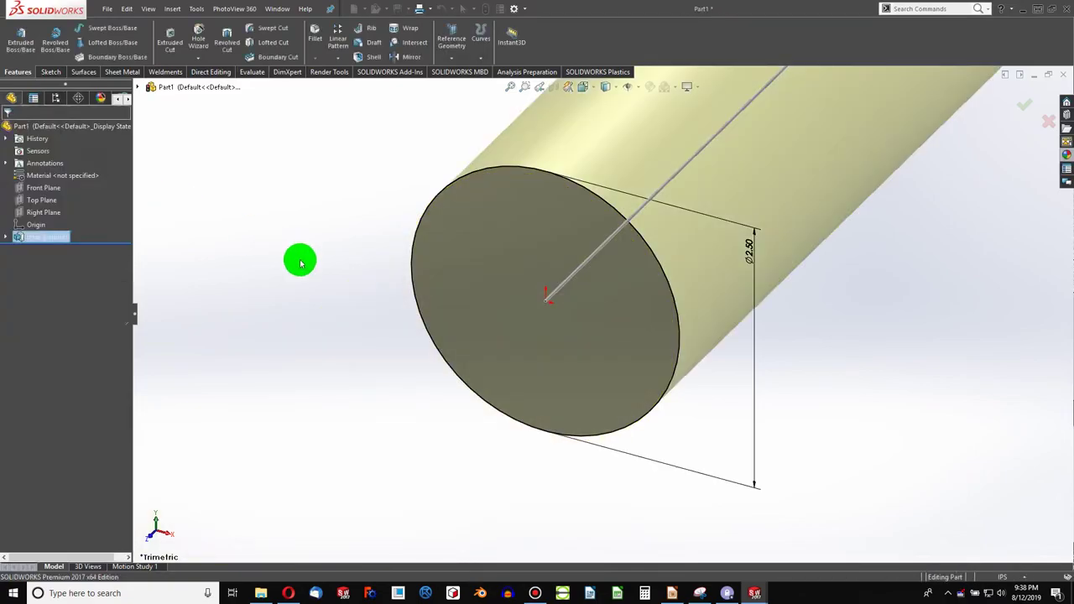
scroll(458, 300, down, 5)
mouse_move(565, 268)
middle_down()
mouse_move(678, 223)
mouse_move(695, 286)
middle_up()
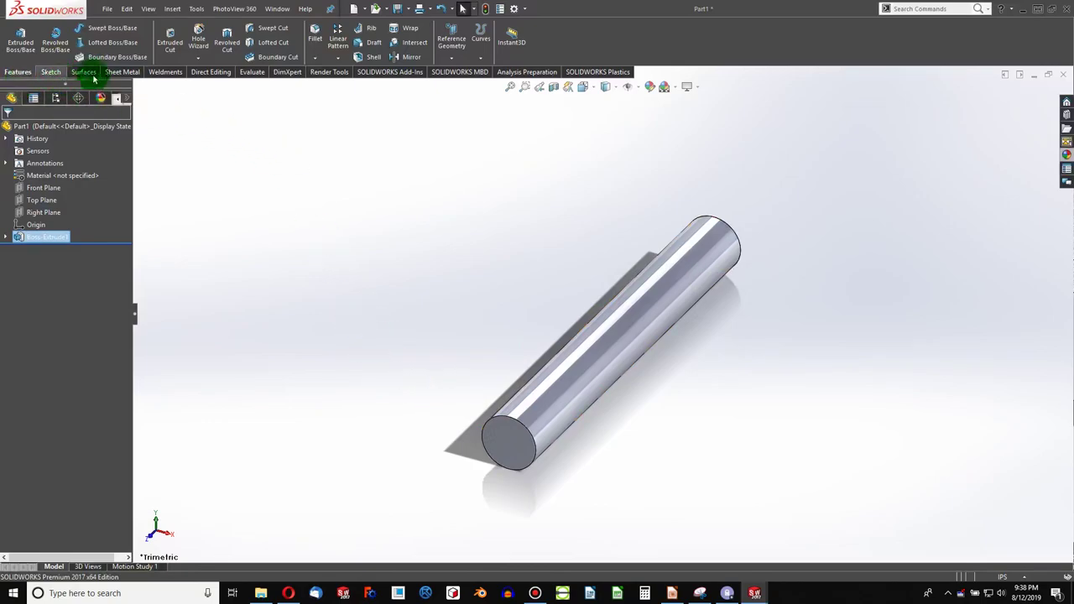
- Create Plane1 referencing the cylinder's side face and the Top Plane
click(447, 50)
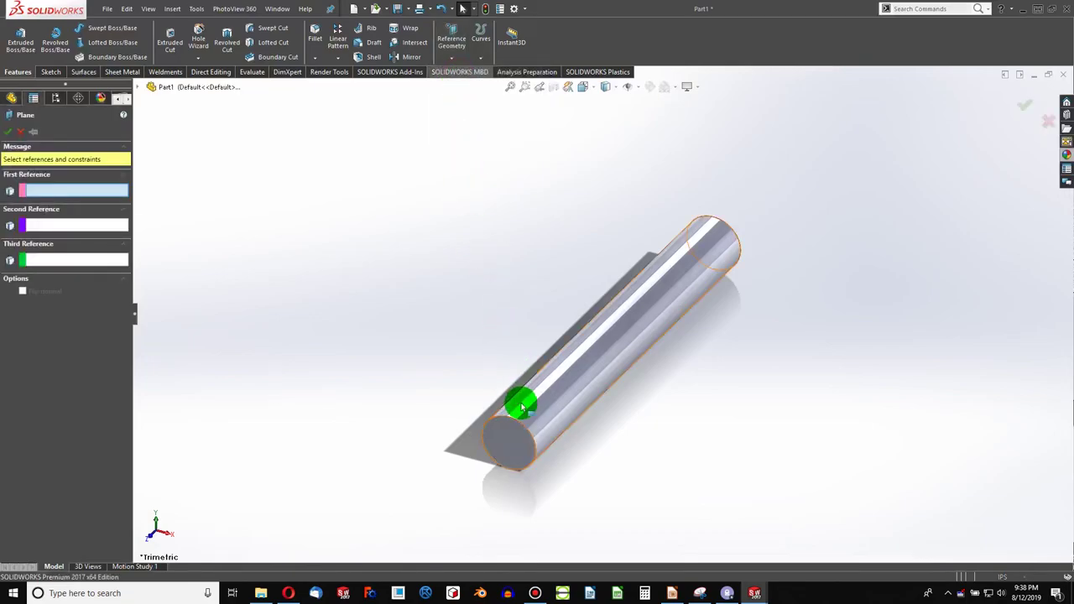
click(558, 377)
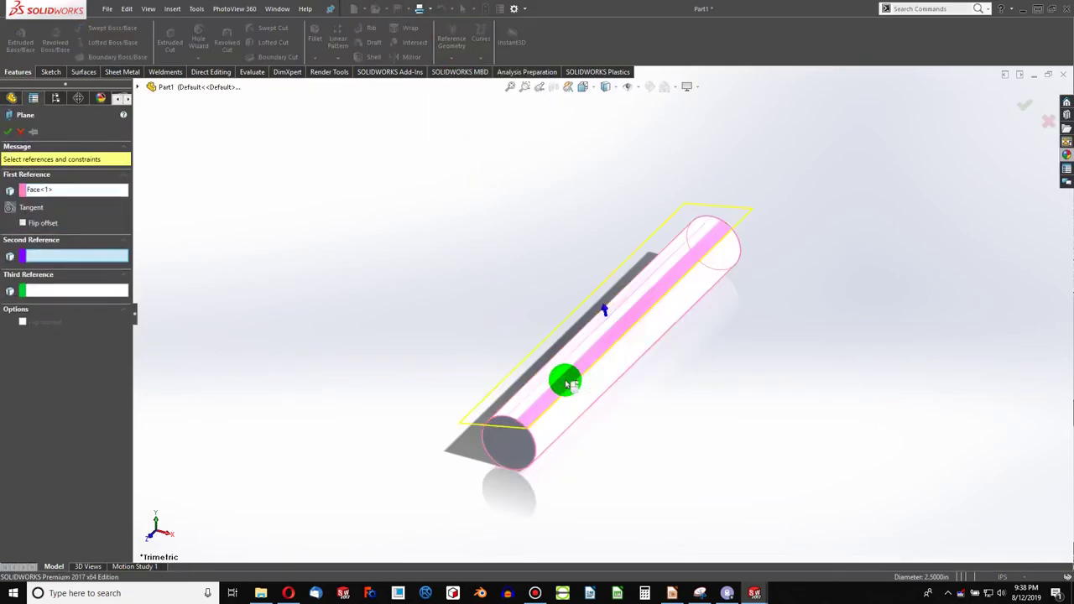
click(141, 88)
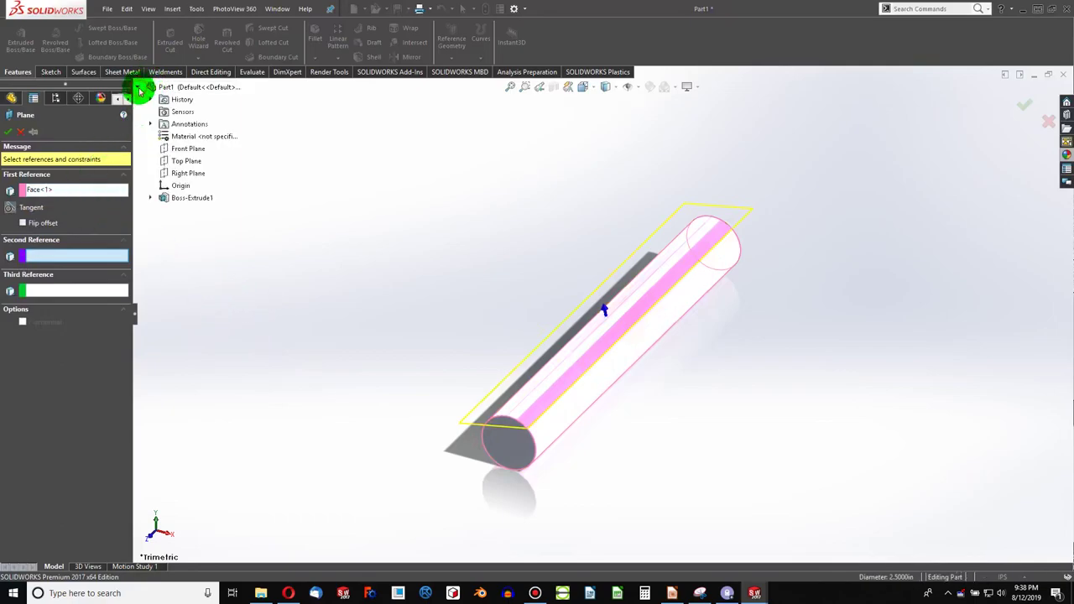
click(185, 162)
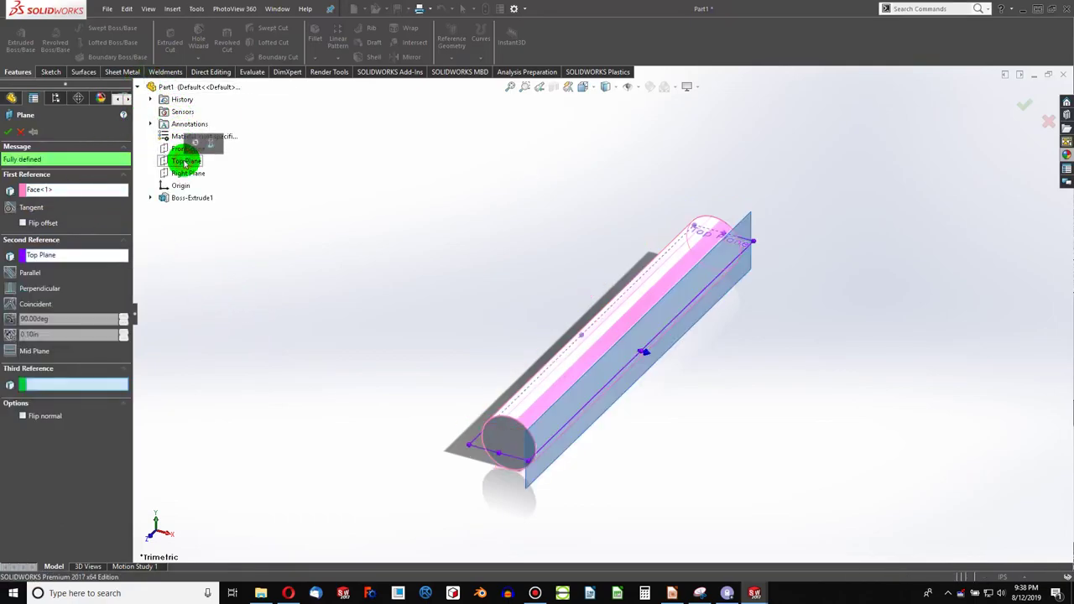
click(9, 117)
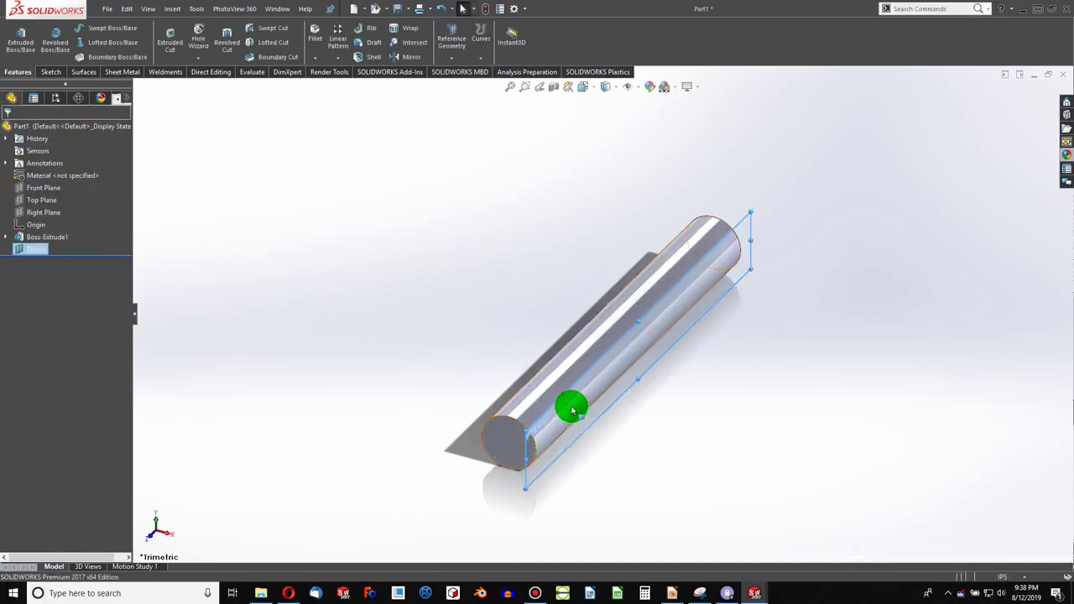
- Redefine Plane1 as parallel to the Top Plane, then select it
right_click(614, 392)
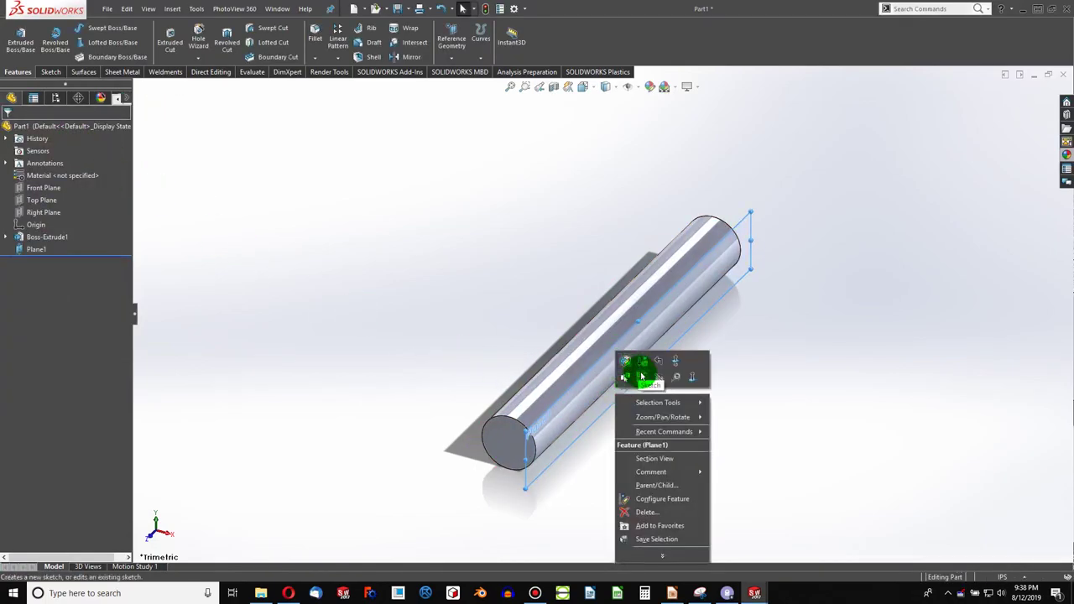
click(625, 367)
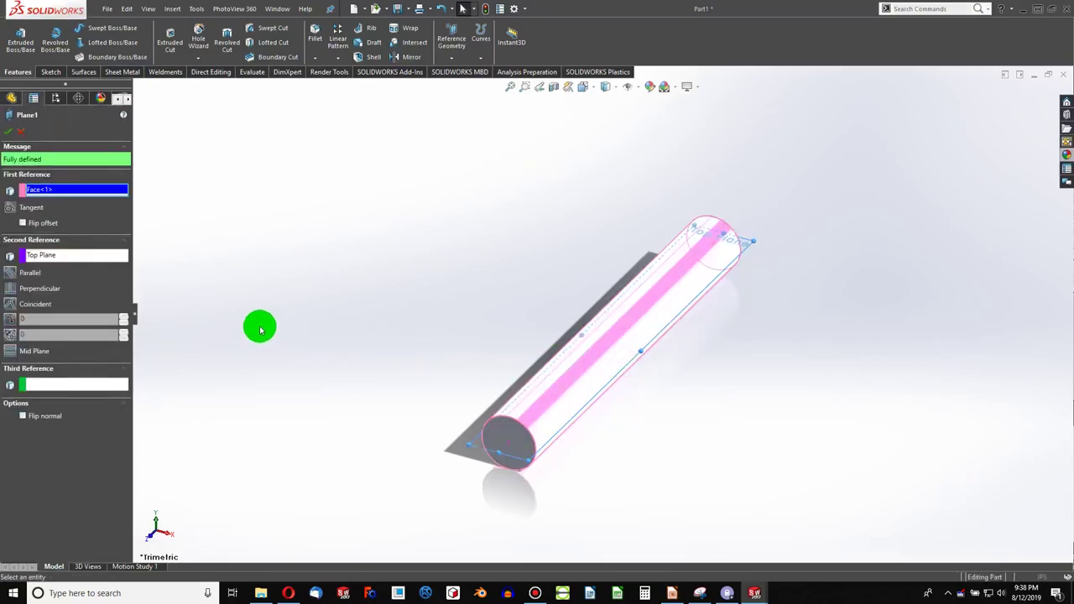
click(9, 273)
click(8, 131)
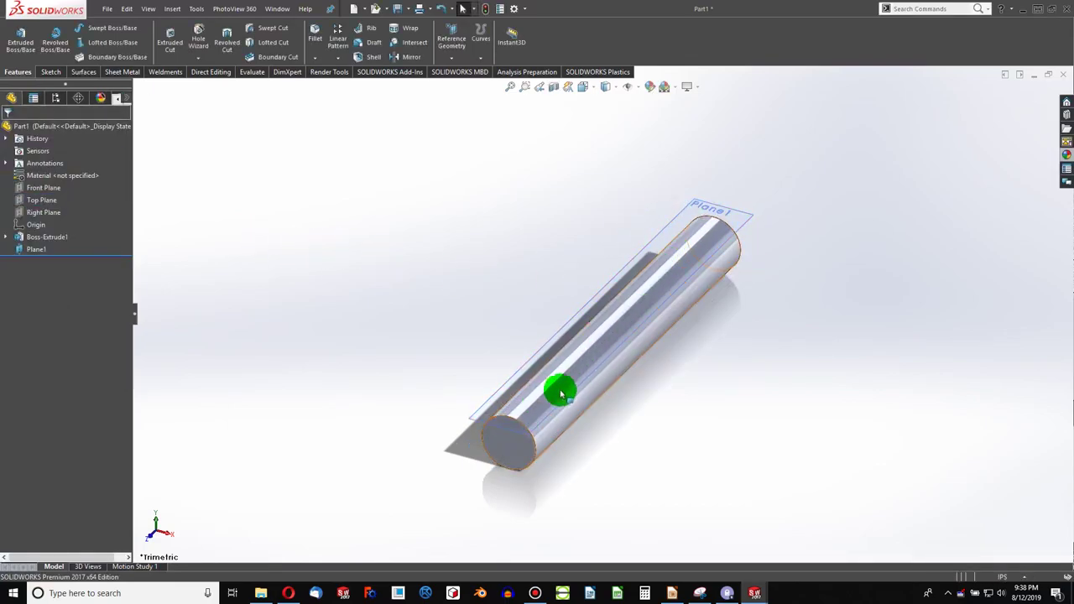
click(684, 216)
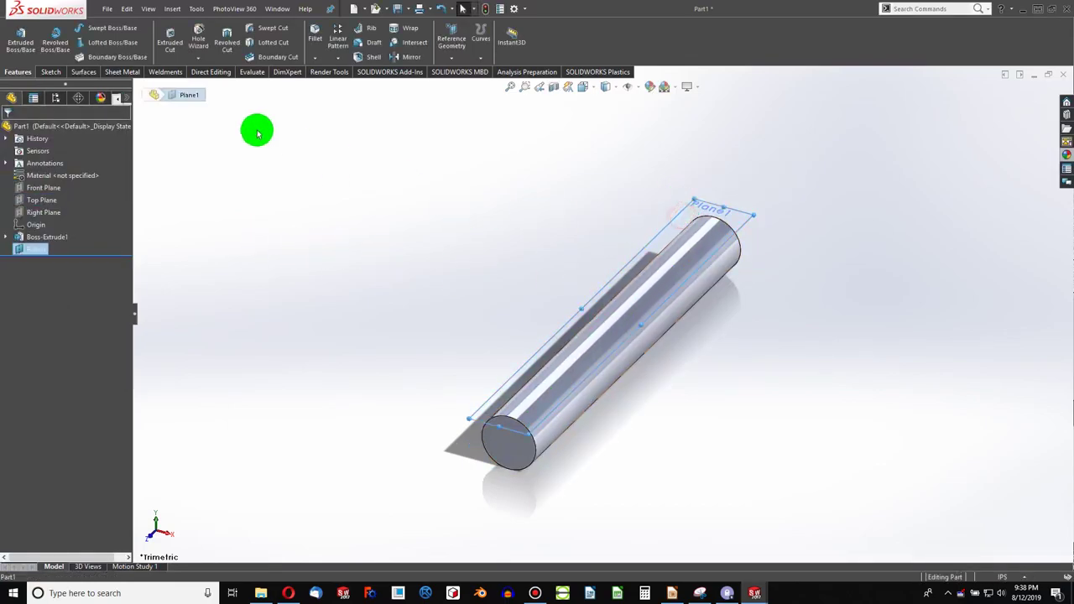
- Start a sketch on Plane1 with a short line near the handle's end
click(48, 71)
click(17, 37)
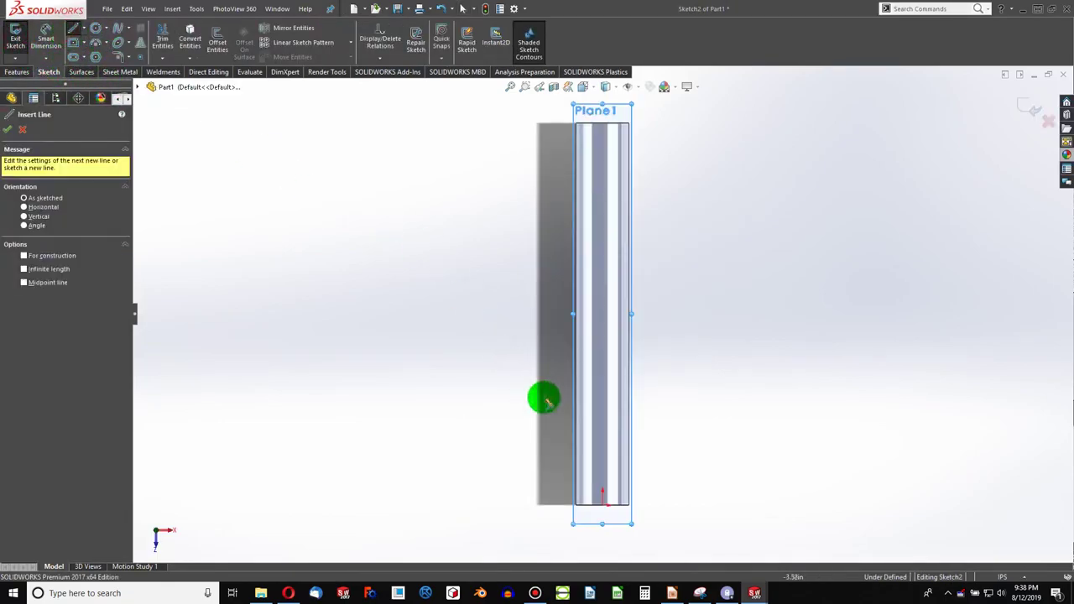
click(601, 467)
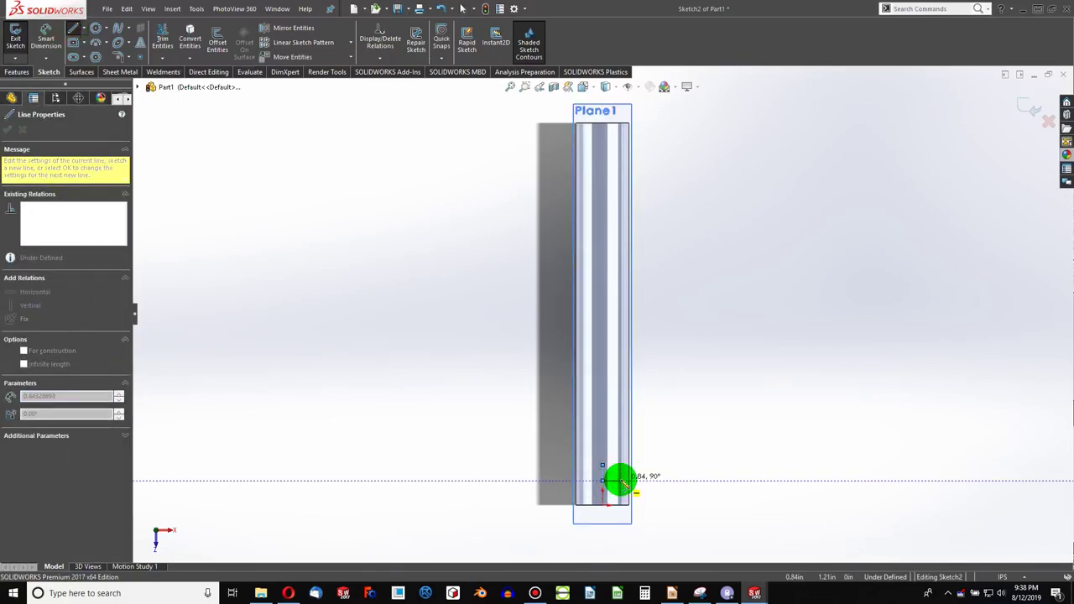
click(620, 481)
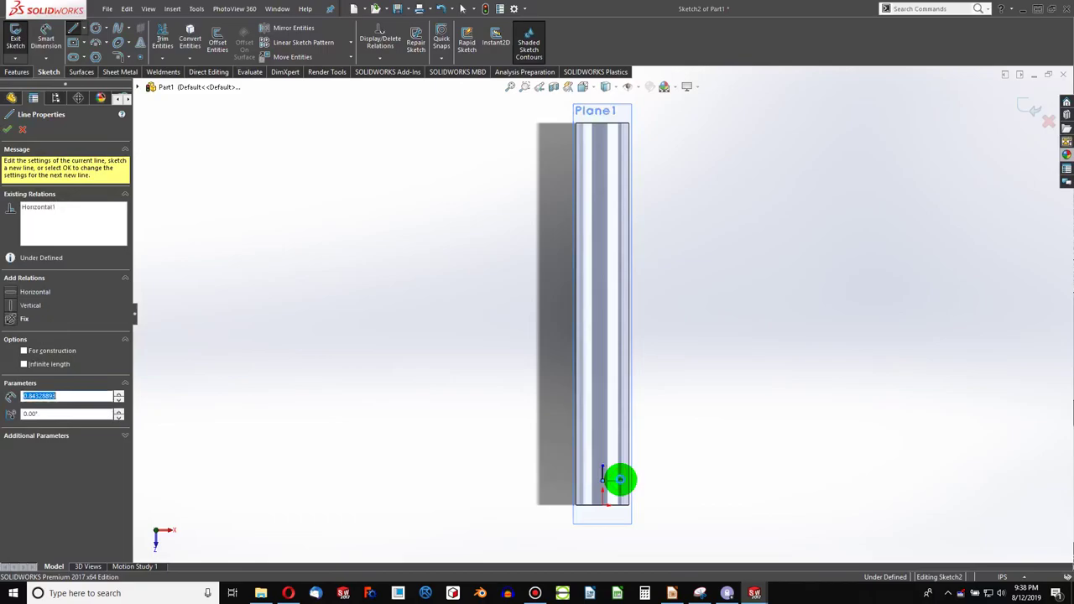
key(Escape)
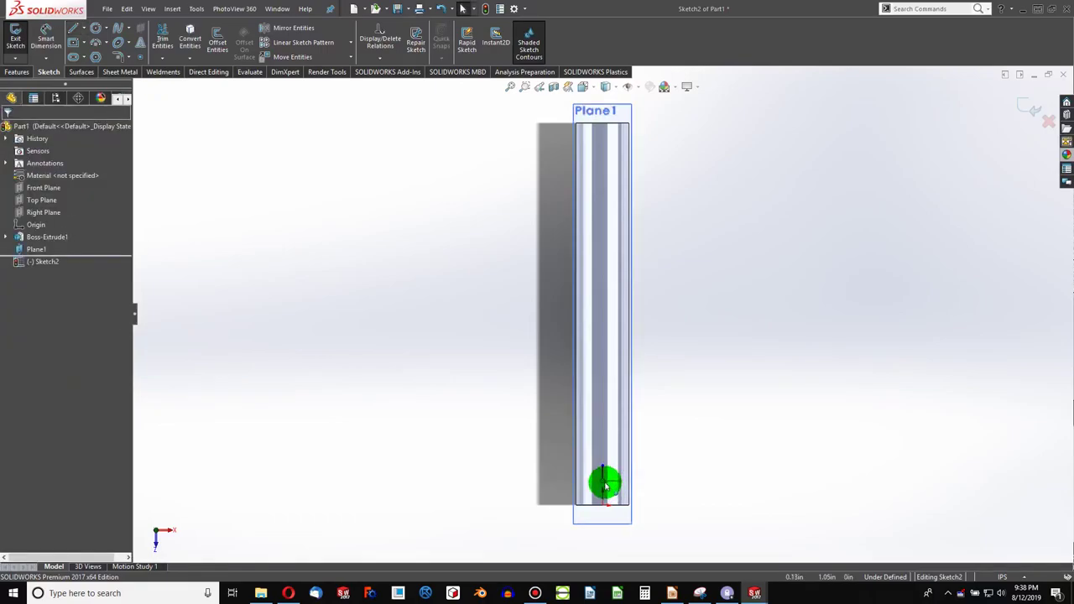
- Dimension the three short sketch lines at 0.25 in each
click(46, 38)
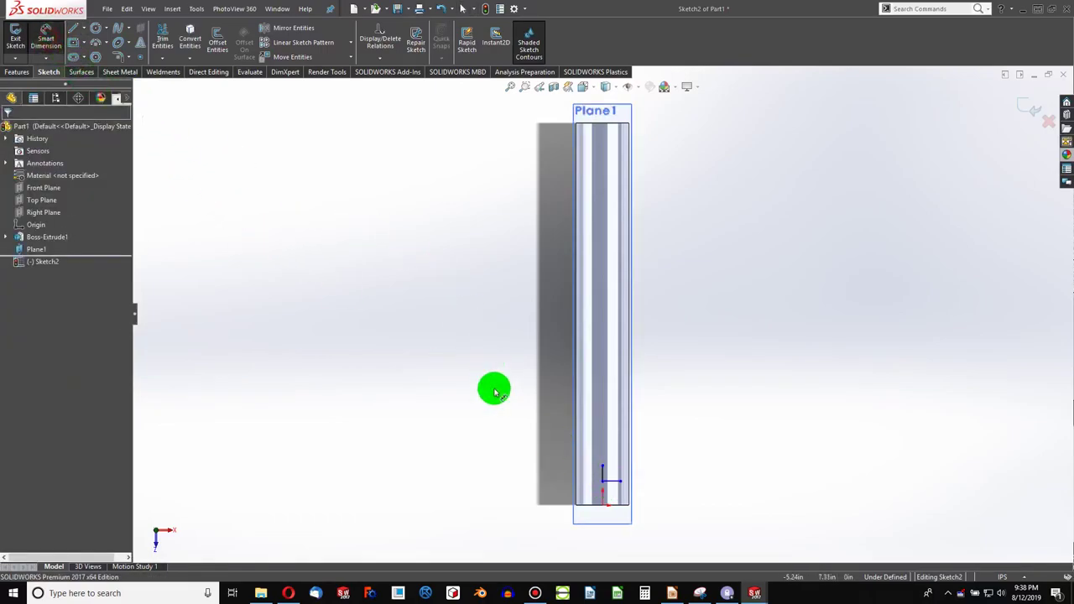
click(603, 483)
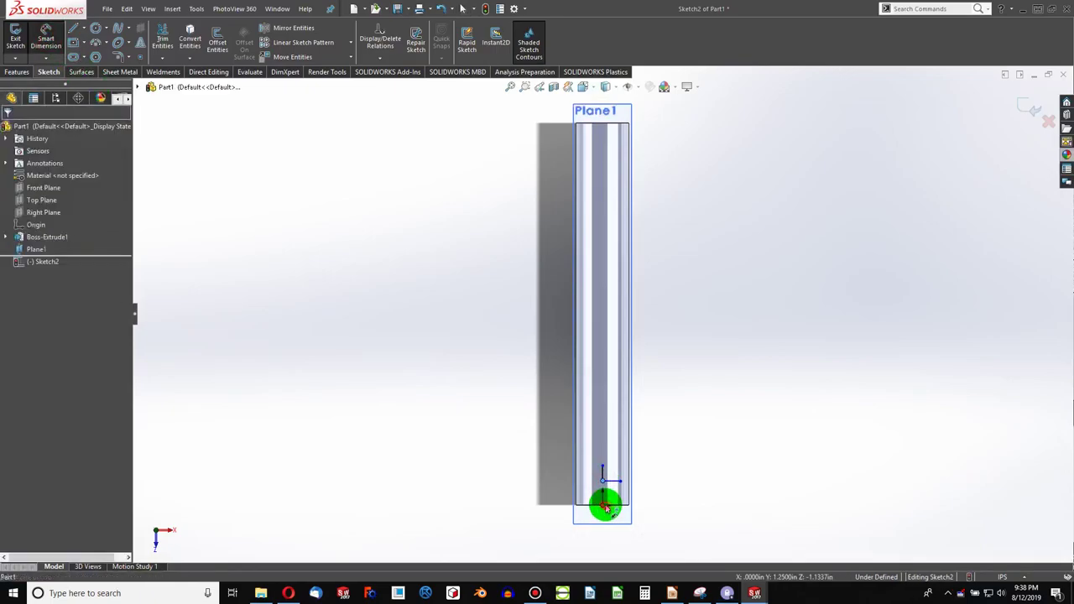
click(551, 496)
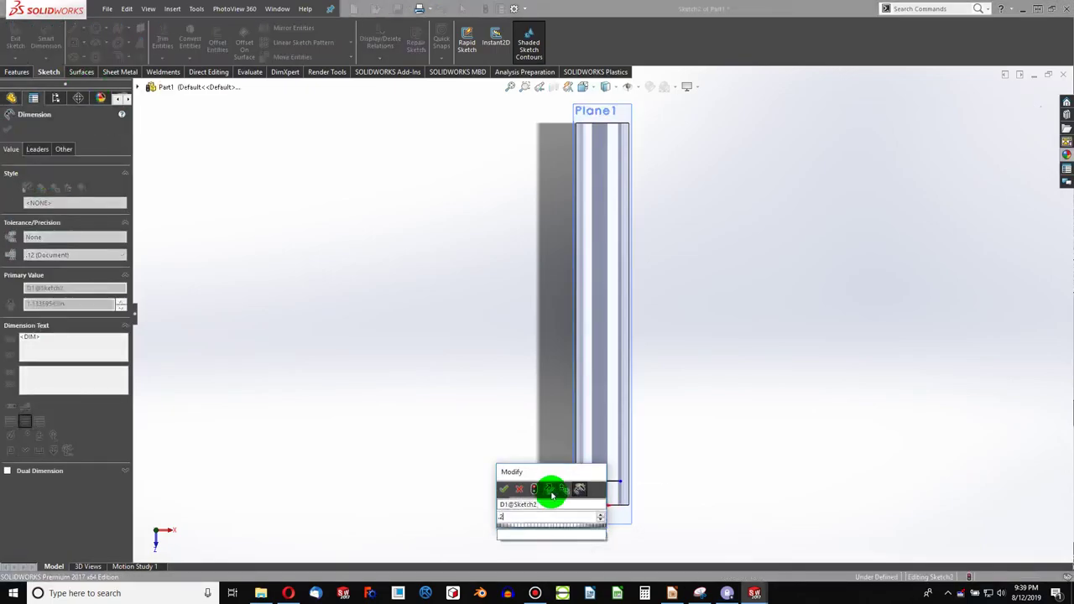
key(Return)
click(602, 476)
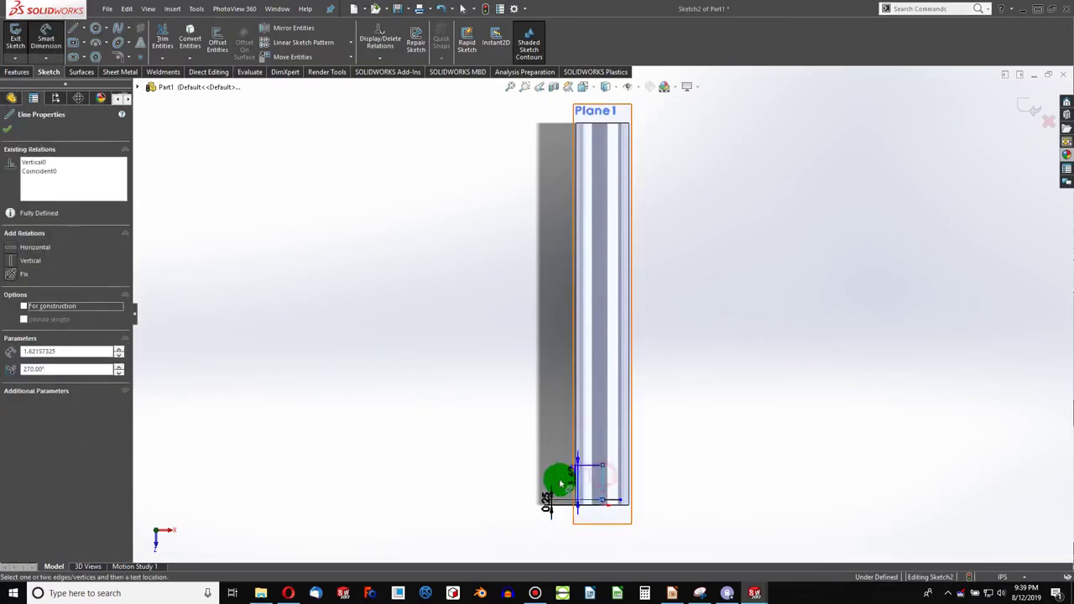
click(542, 489)
text(0.25)
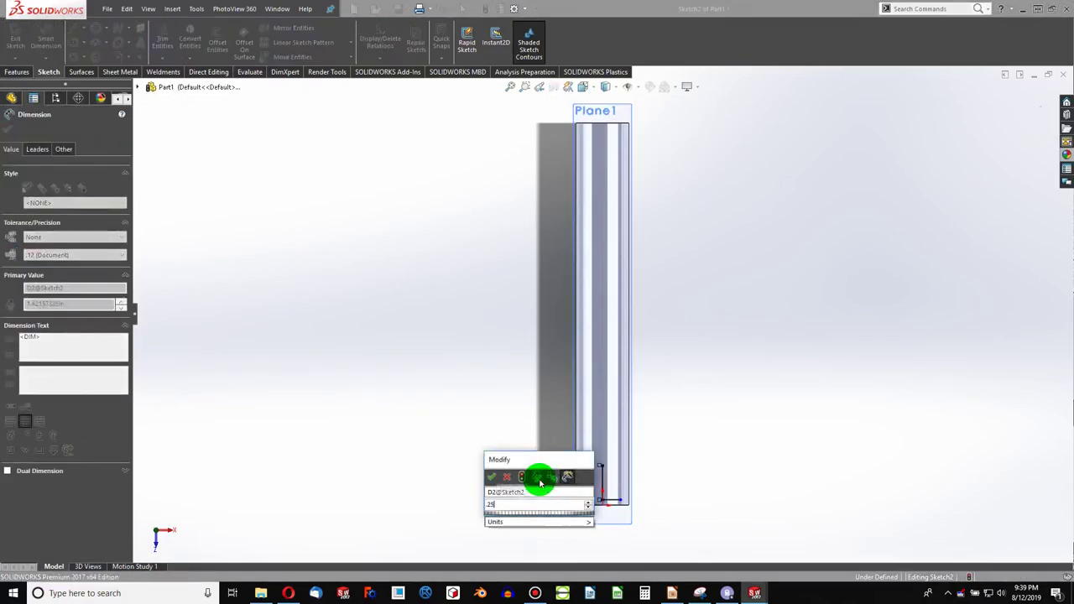
key(Return)
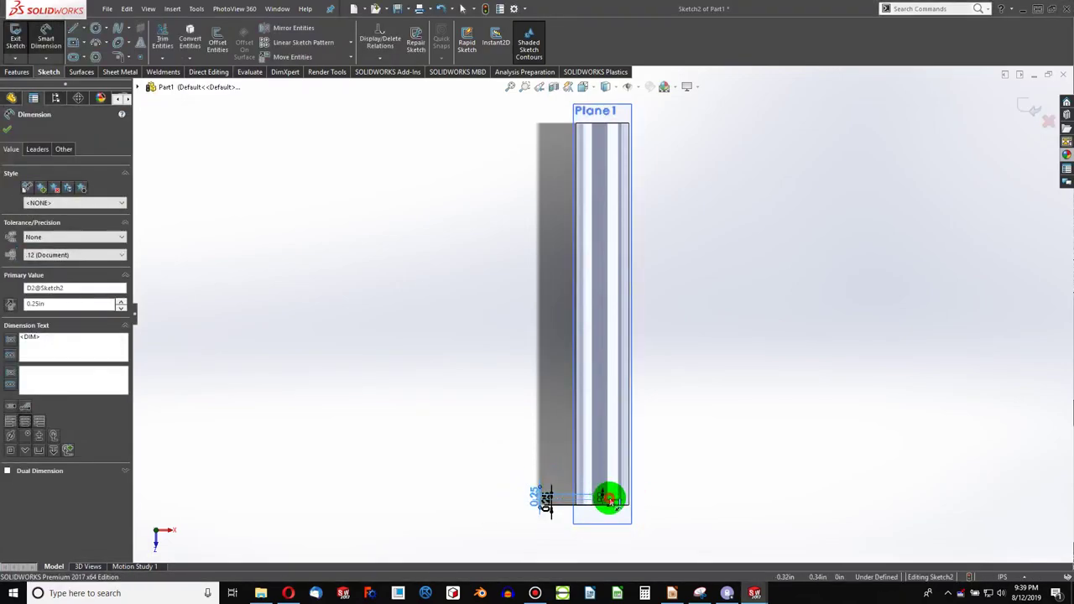
click(610, 501)
click(612, 528)
text(.25)
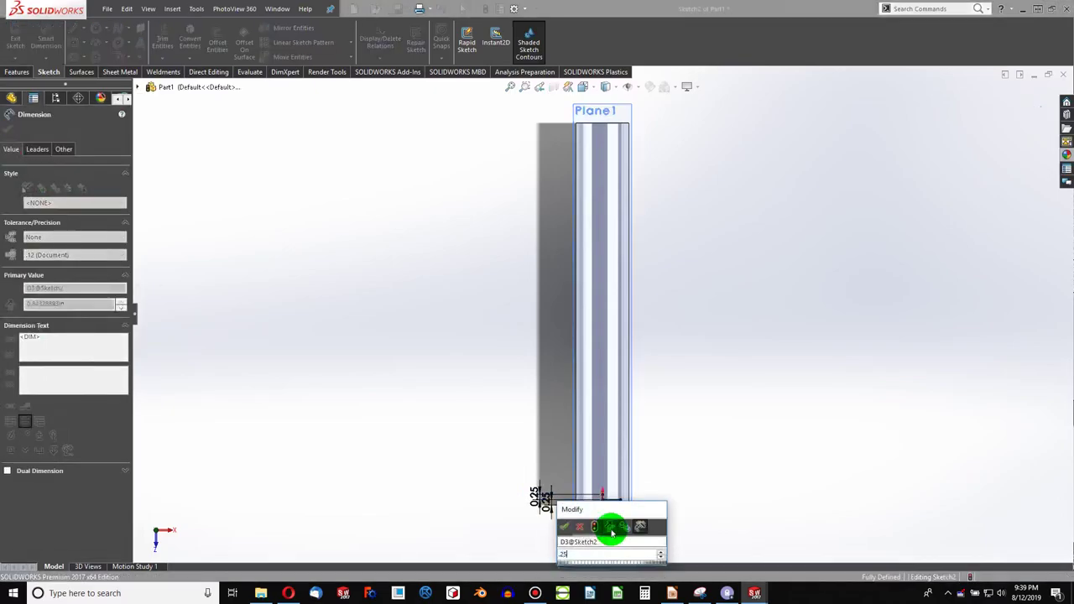
key(Return)
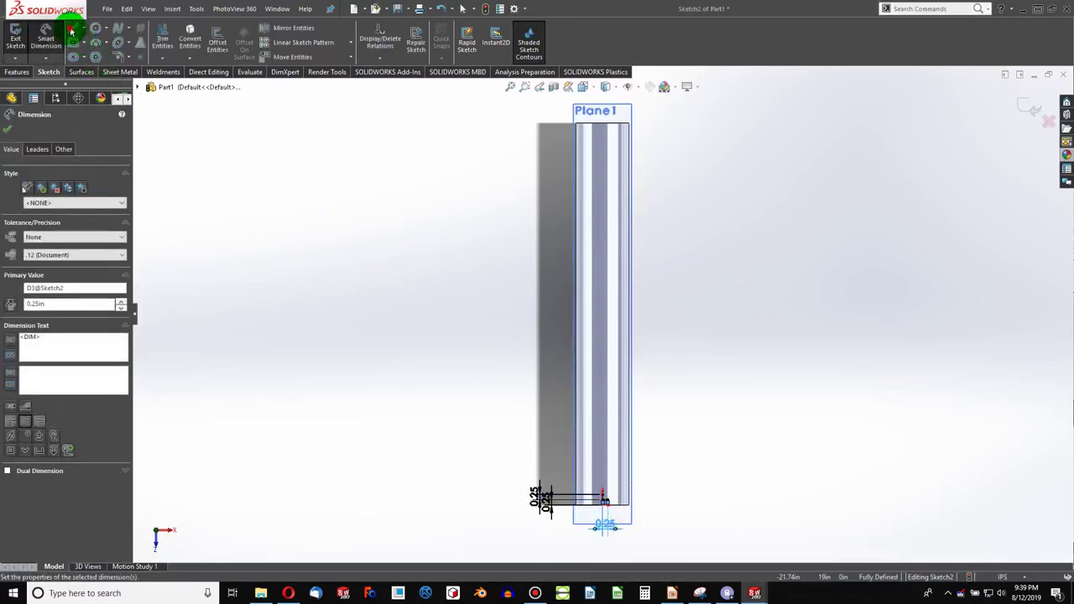
- Make the two short lines equal in length
click(71, 29)
scroll(688, 532, down, 2)
scroll(660, 501, down, 2)
scroll(587, 388, down, 2)
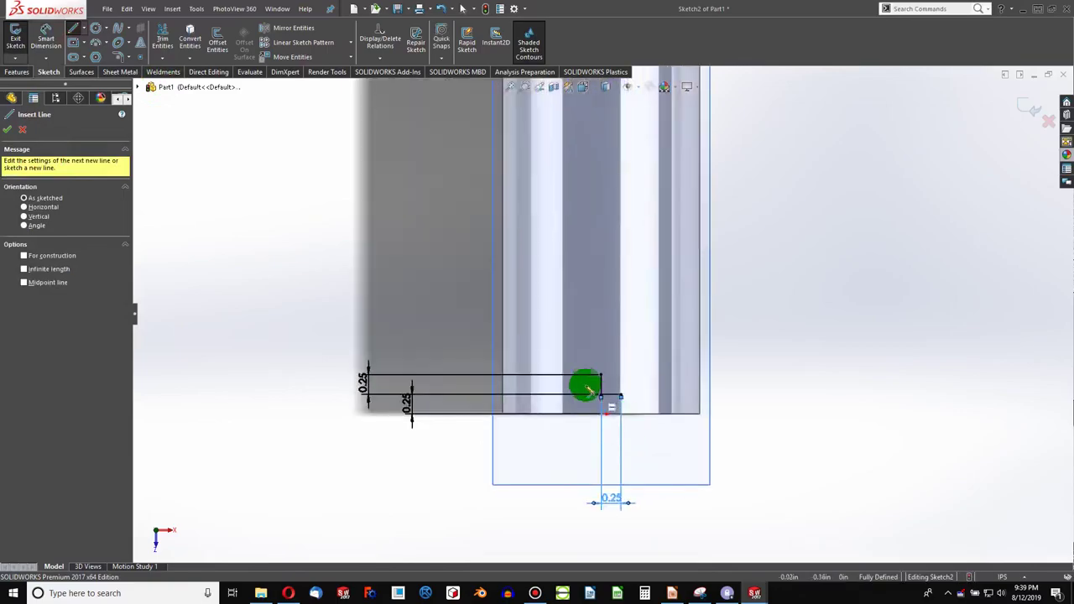
click(601, 375)
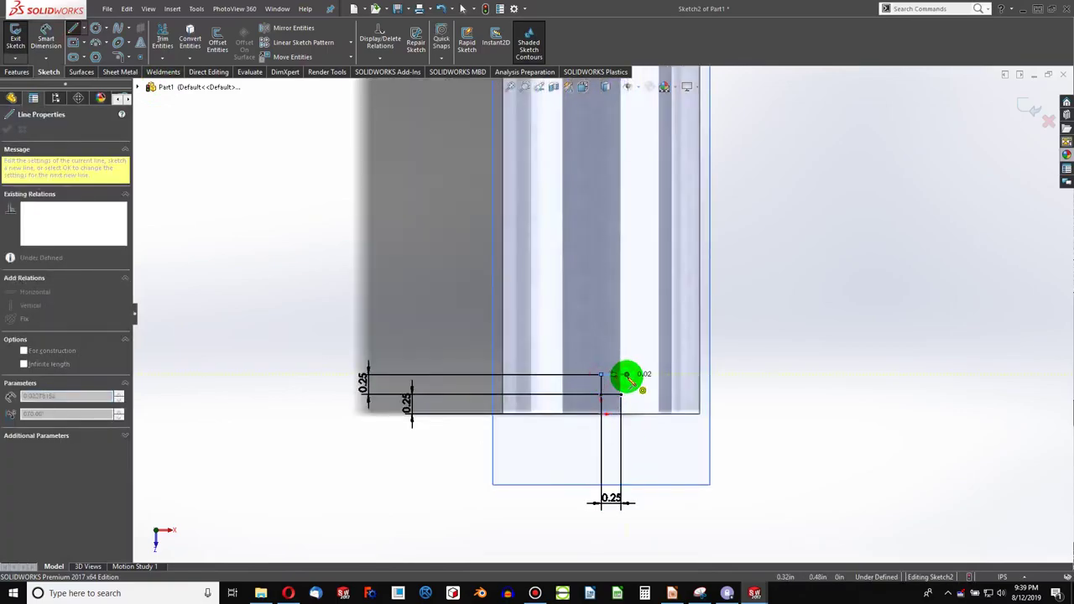
key(Escape)
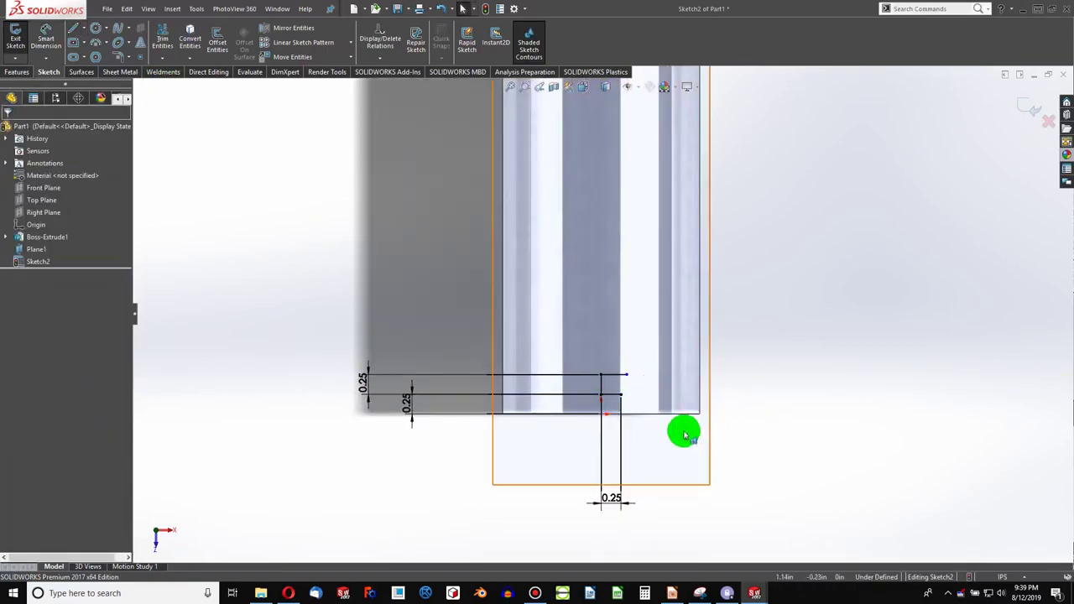
click(621, 377)
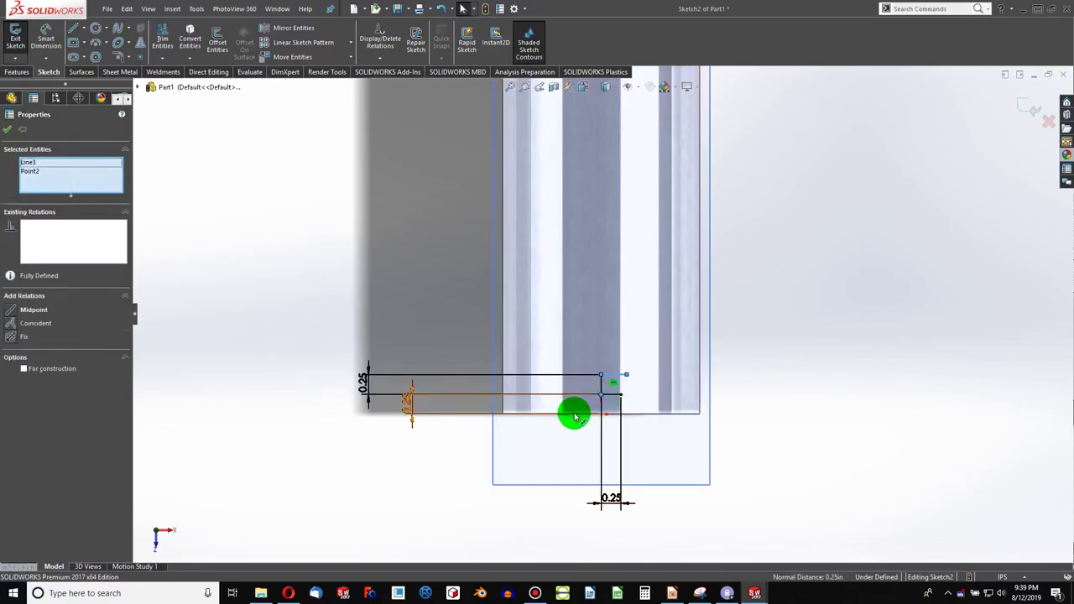
click(408, 403)
click(613, 380)
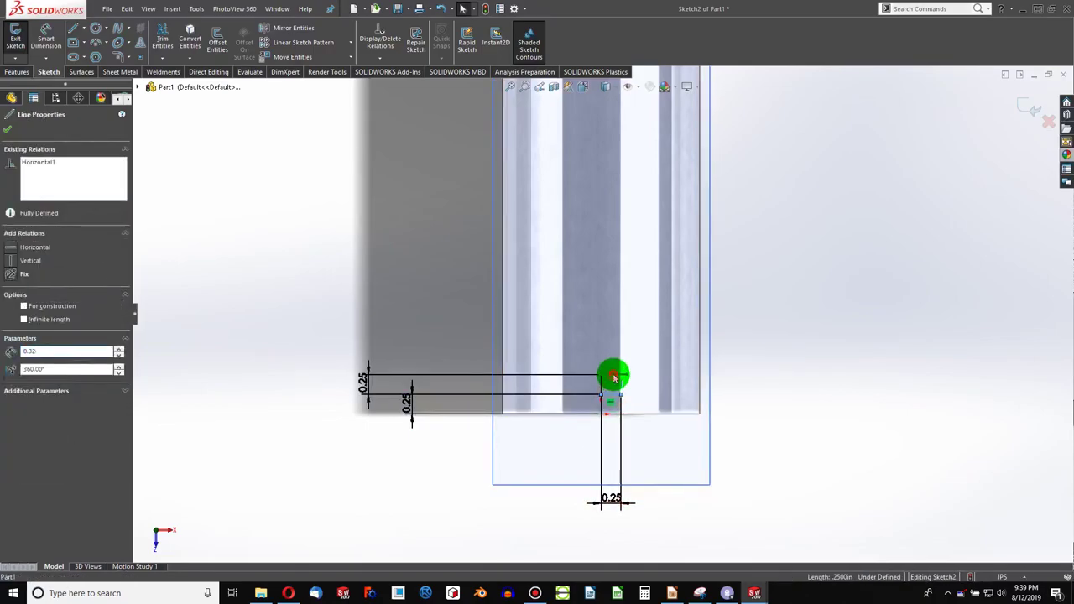
ctrl+click(613, 395)
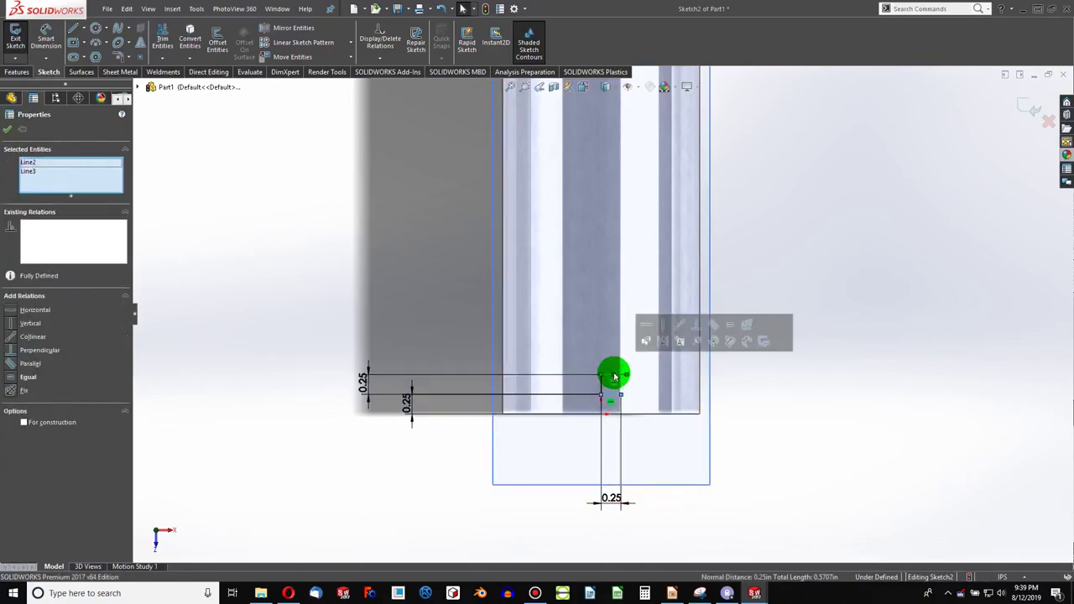
click(729, 324)
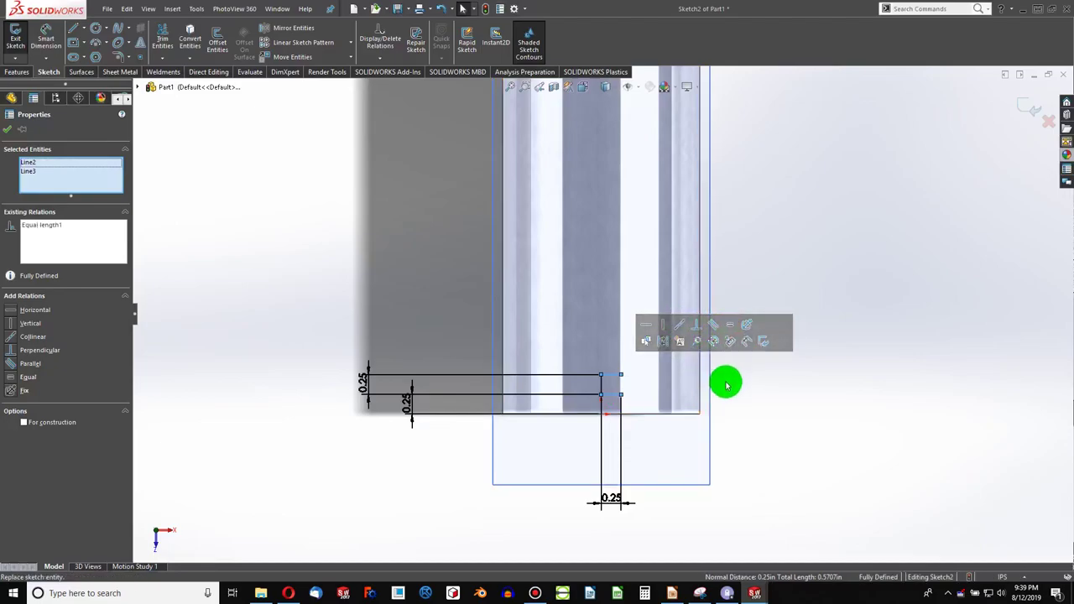
- Draw a bend arc from the lower line end, tangent to that line
click(96, 44)
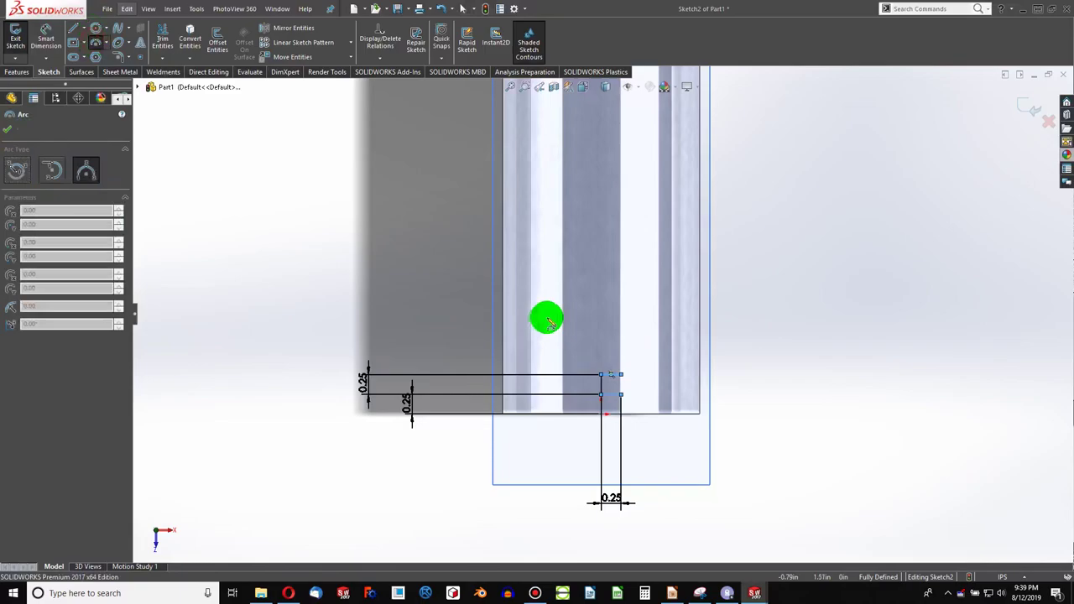
click(622, 395)
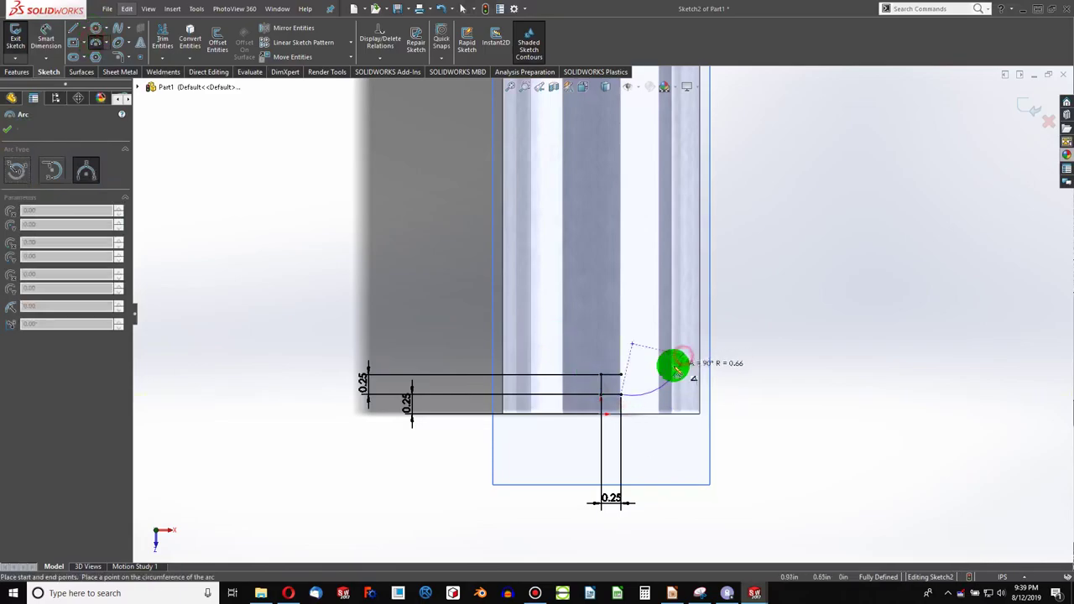
click(683, 356)
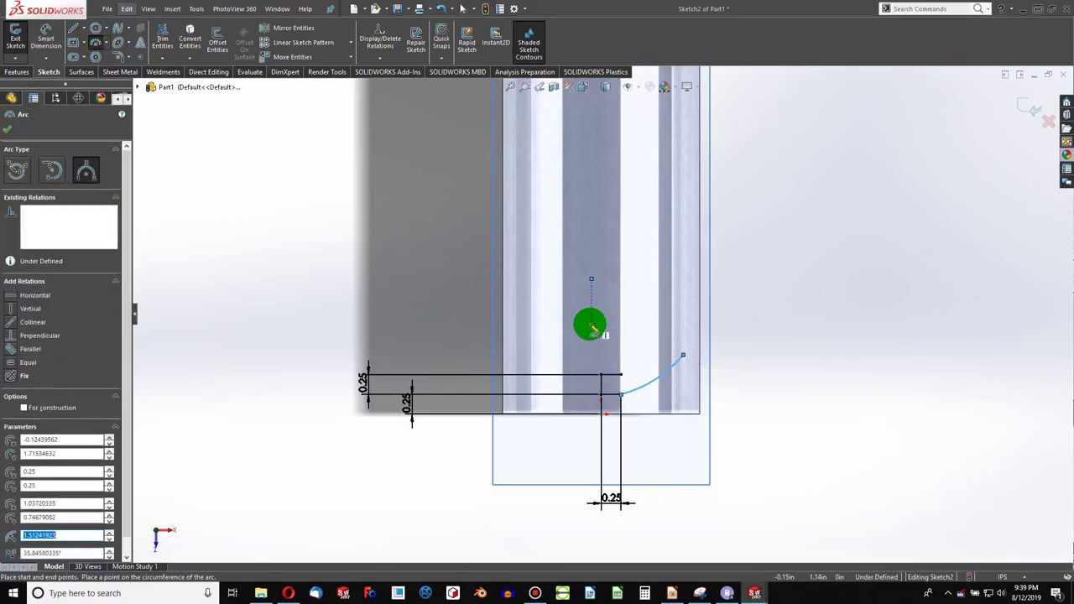
key(Escape)
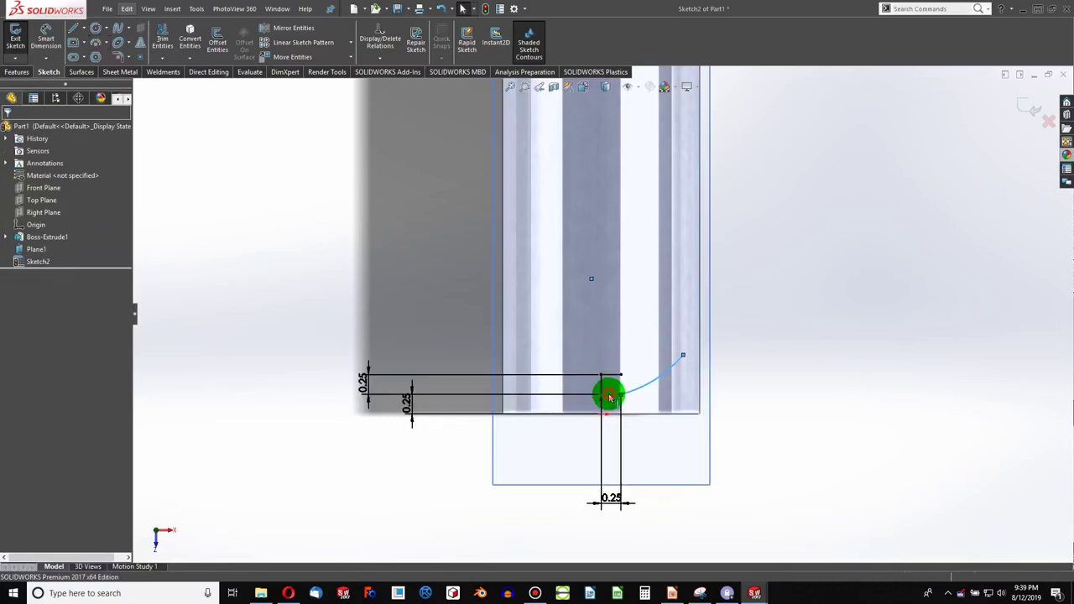
click(607, 392)
ctrl+click(643, 380)
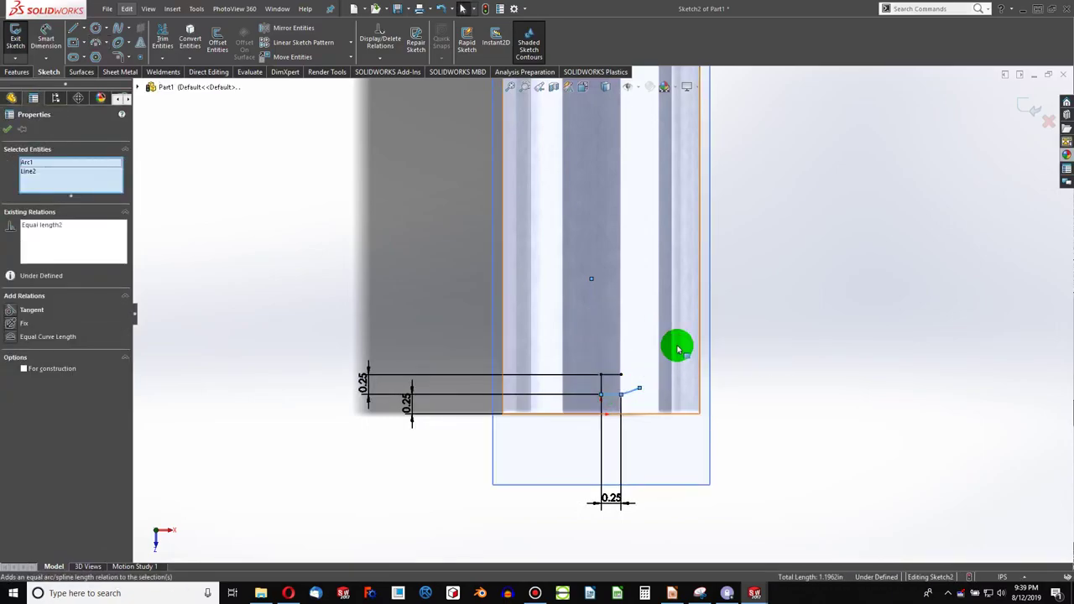
key(ctrl+z)
click(607, 393)
ctrl+click(651, 357)
click(641, 344)
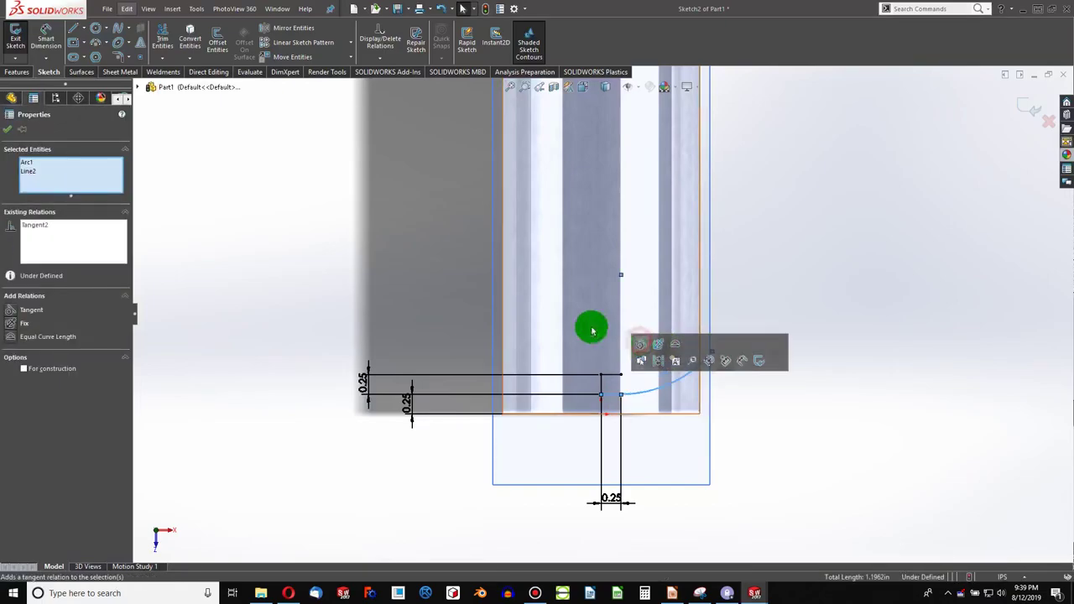
- Draw a second bend arc from the upper line's endpoint
click(96, 44)
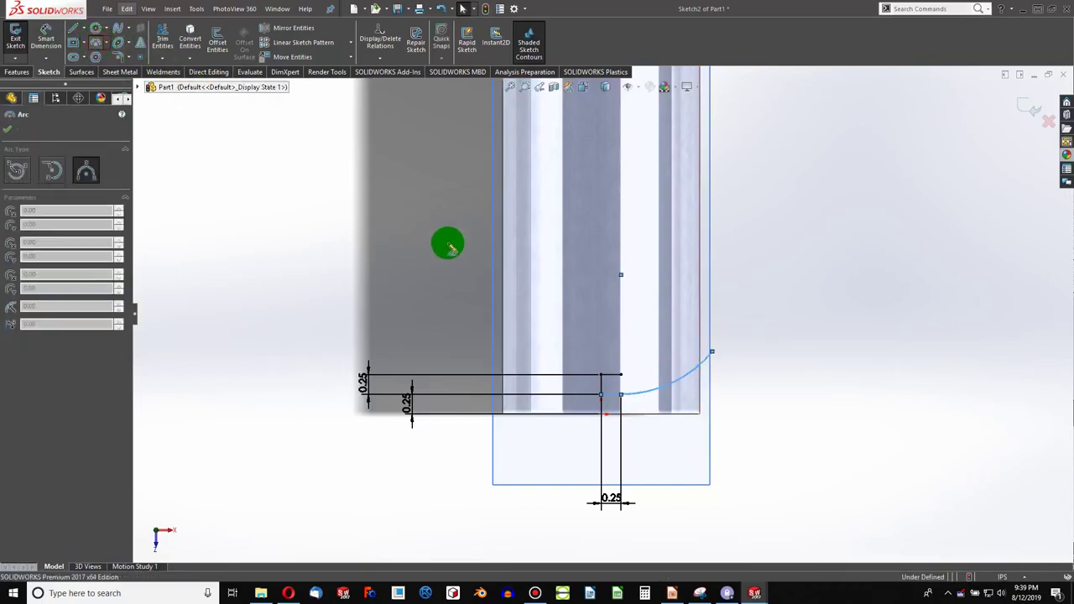
click(621, 374)
click(697, 339)
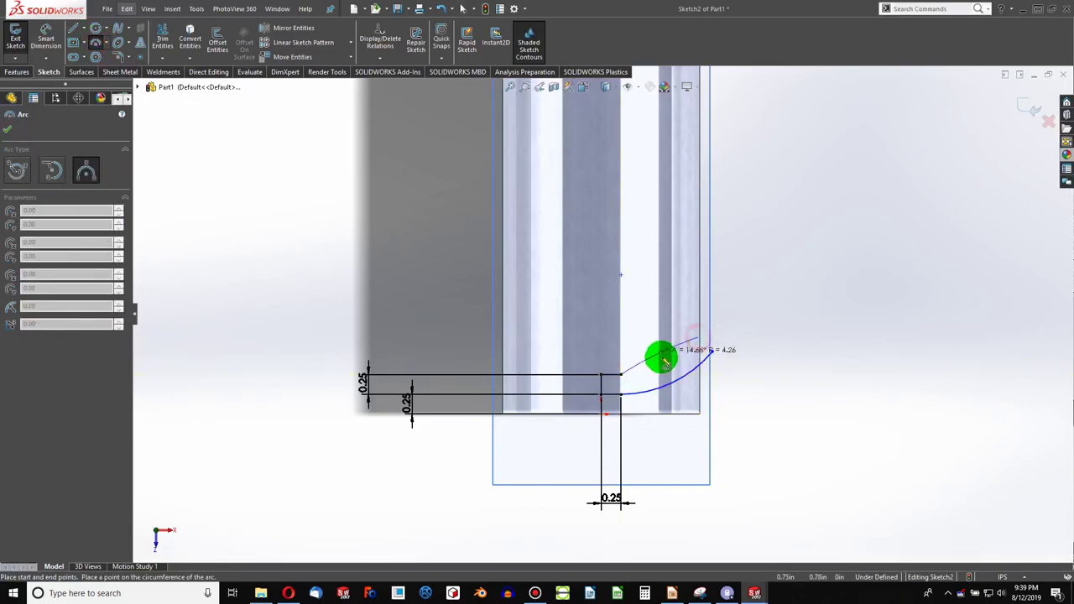
key(Escape)
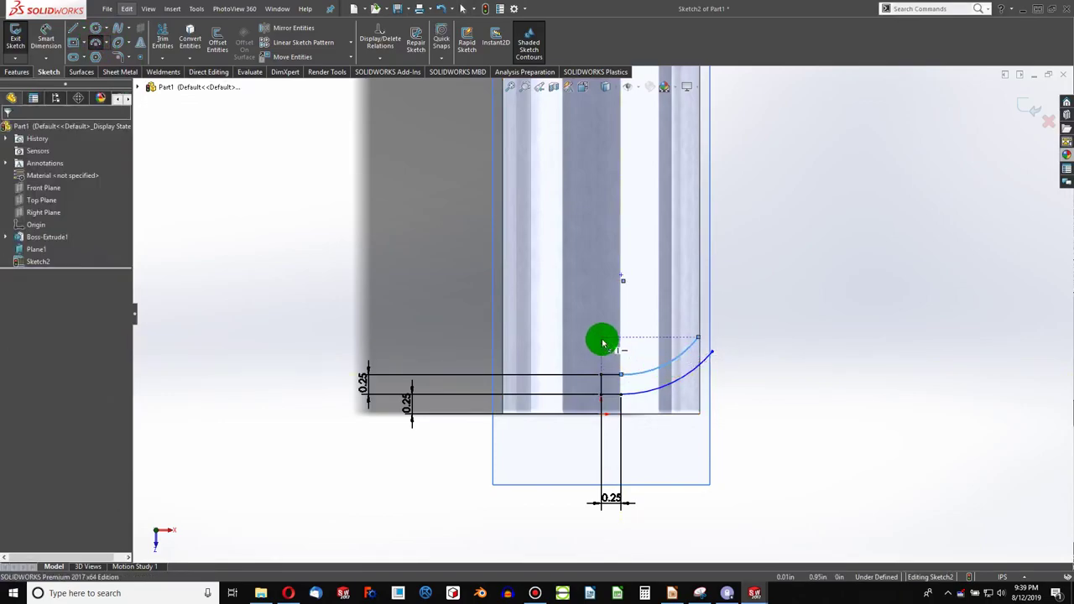
click(606, 375)
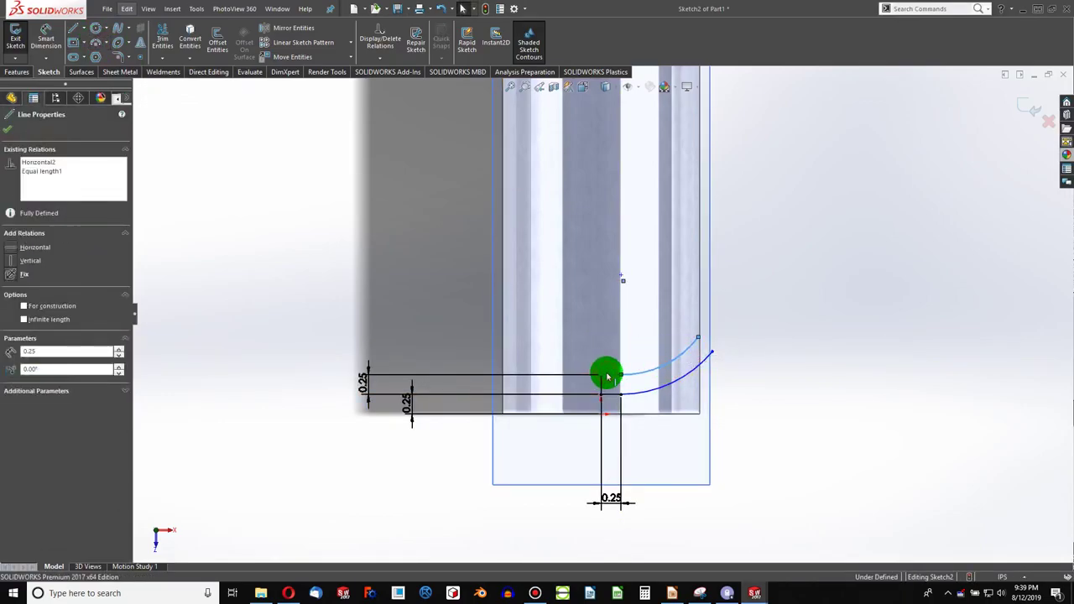
ctrl+click(639, 367)
click(792, 384)
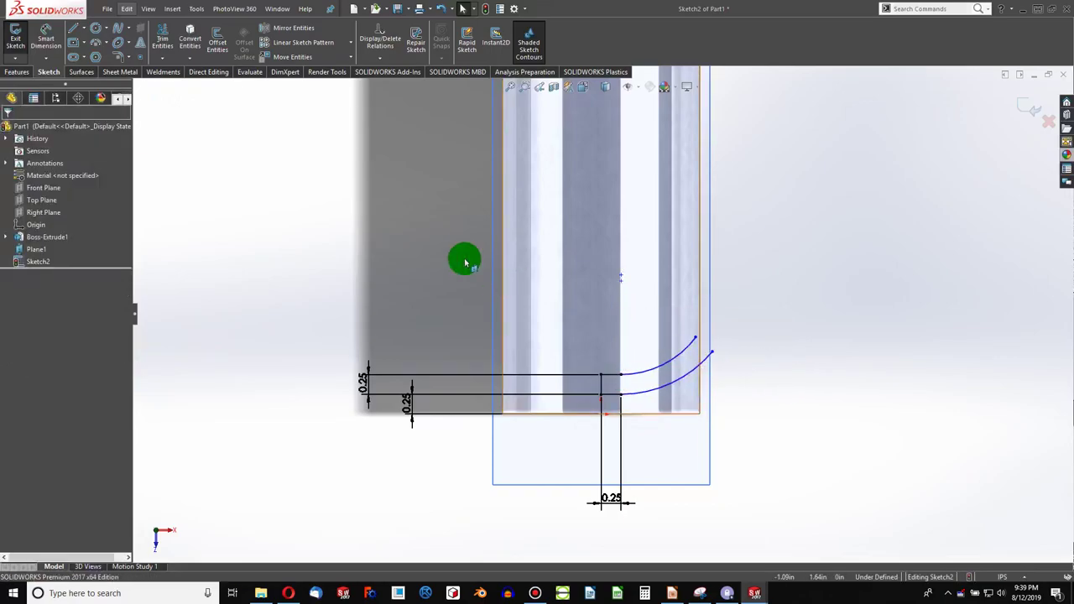
- Dimension the bend arc's radius to 0.375
click(38, 35)
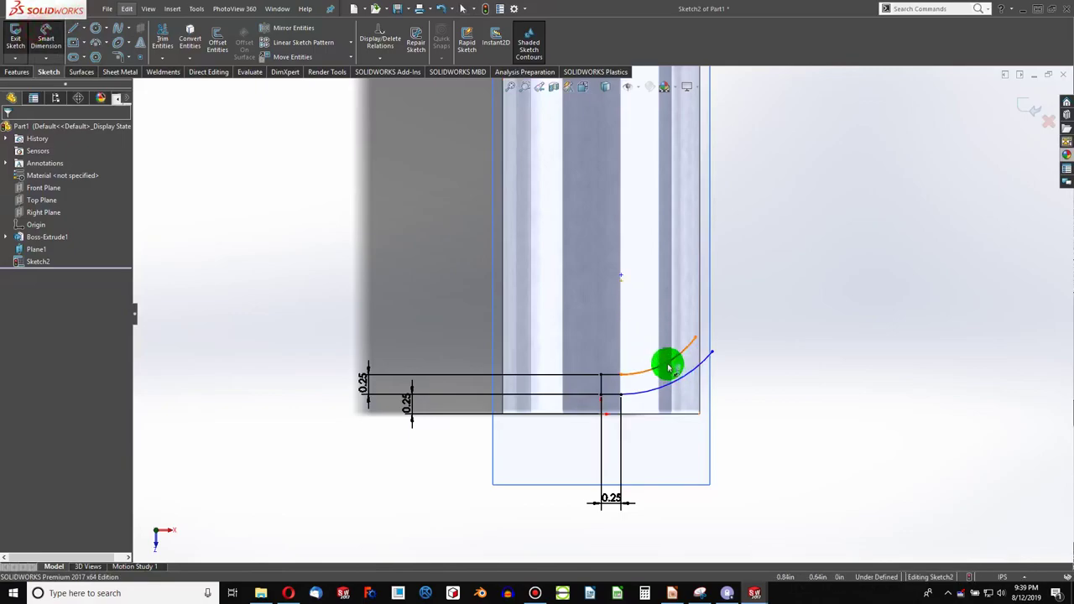
click(669, 367)
click(648, 316)
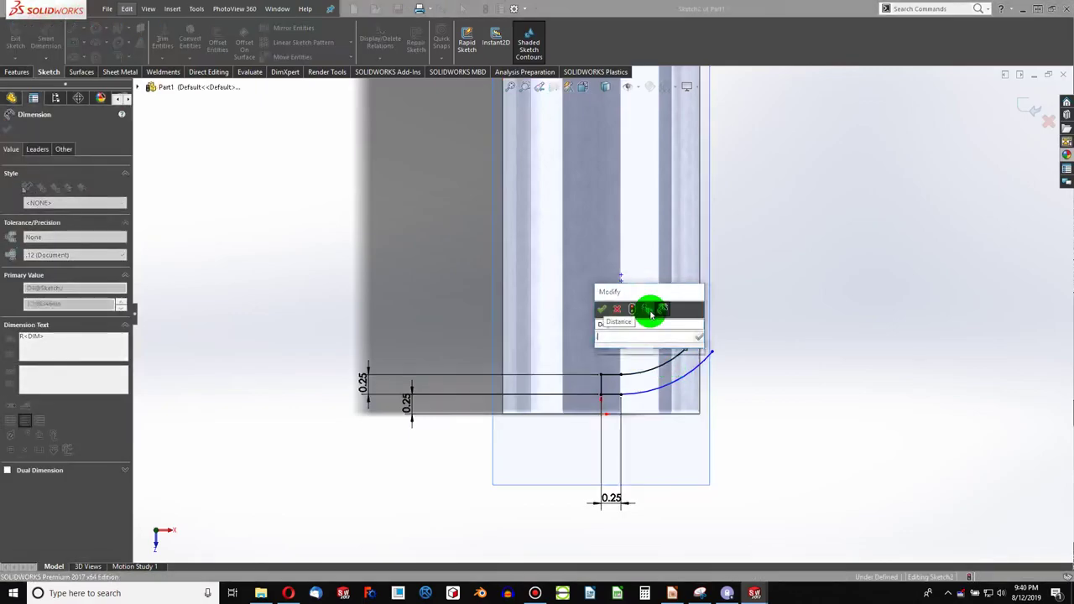
text(.375)
key(Return)
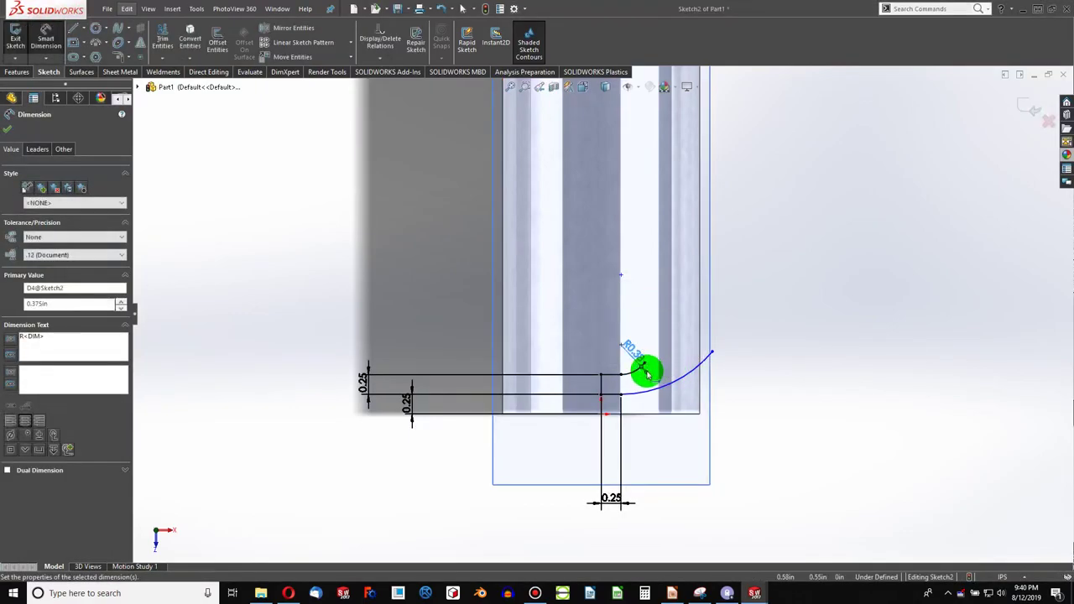
key(Escape)
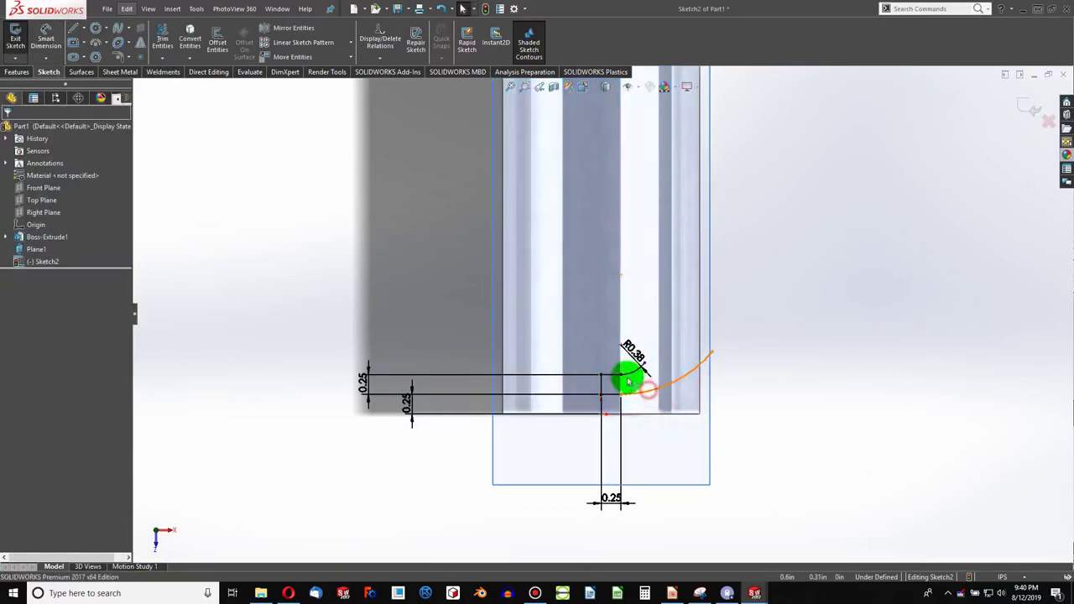
- Make the two bend arcs concentric
click(631, 377)
ctrl+click(629, 355)
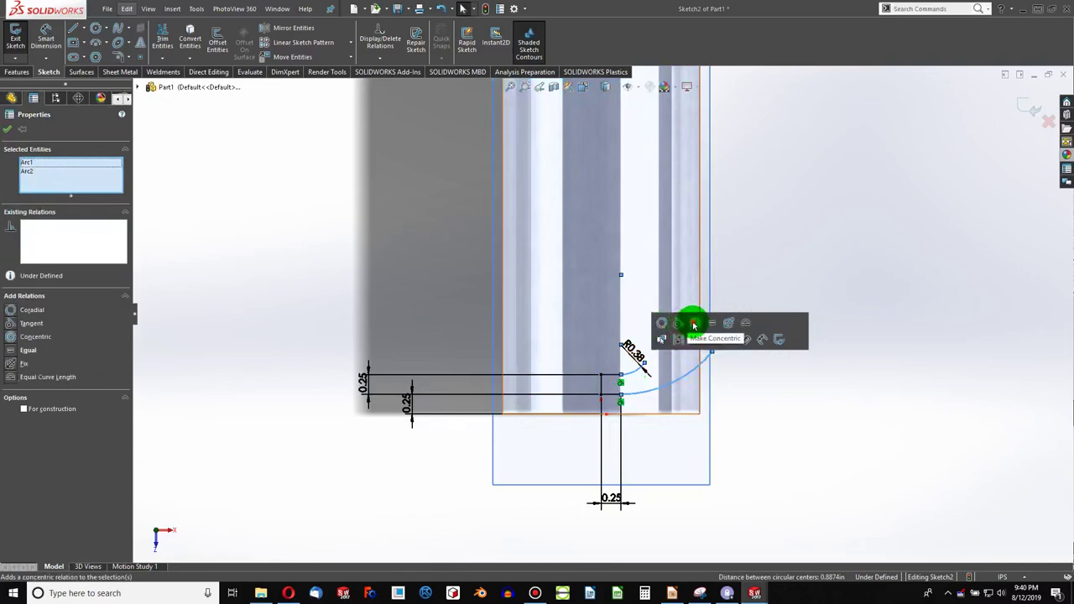
click(725, 384)
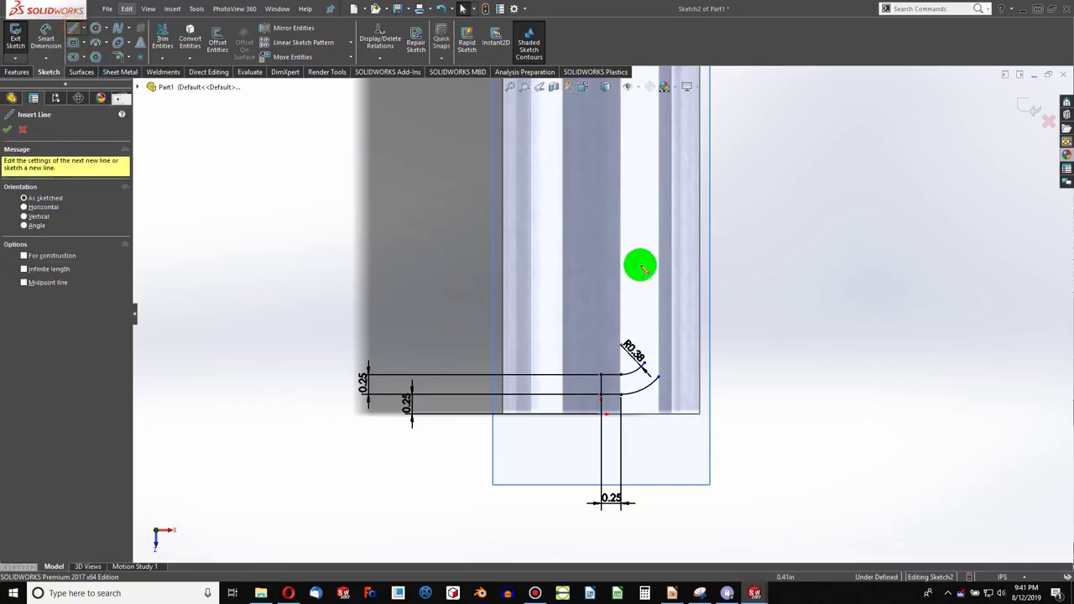
- Draw two angled lines extending from the arc ends
drag(660, 379, 736, 313)
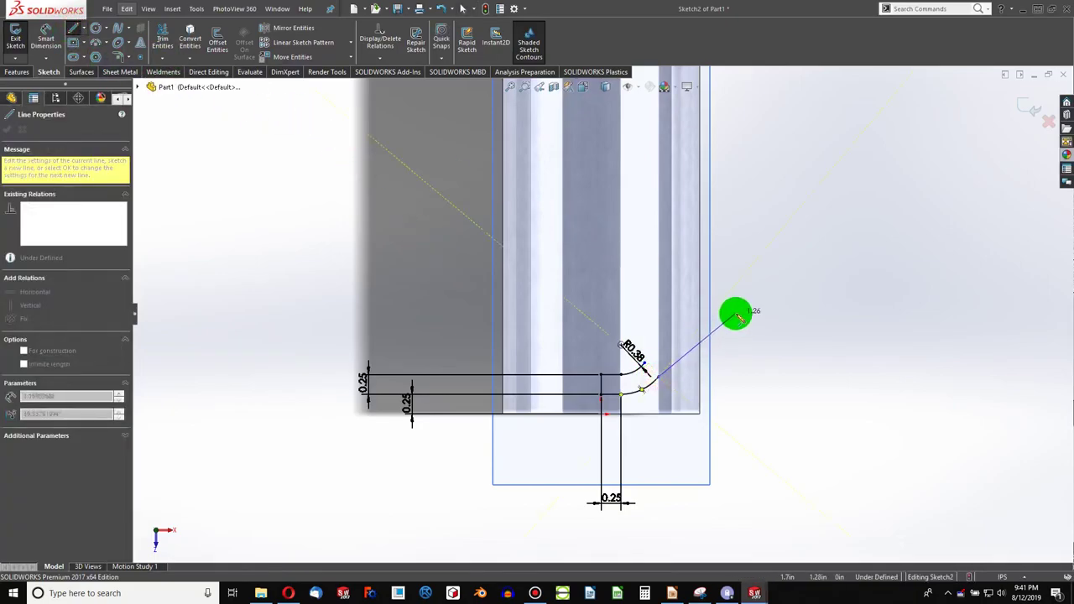
click(659, 375)
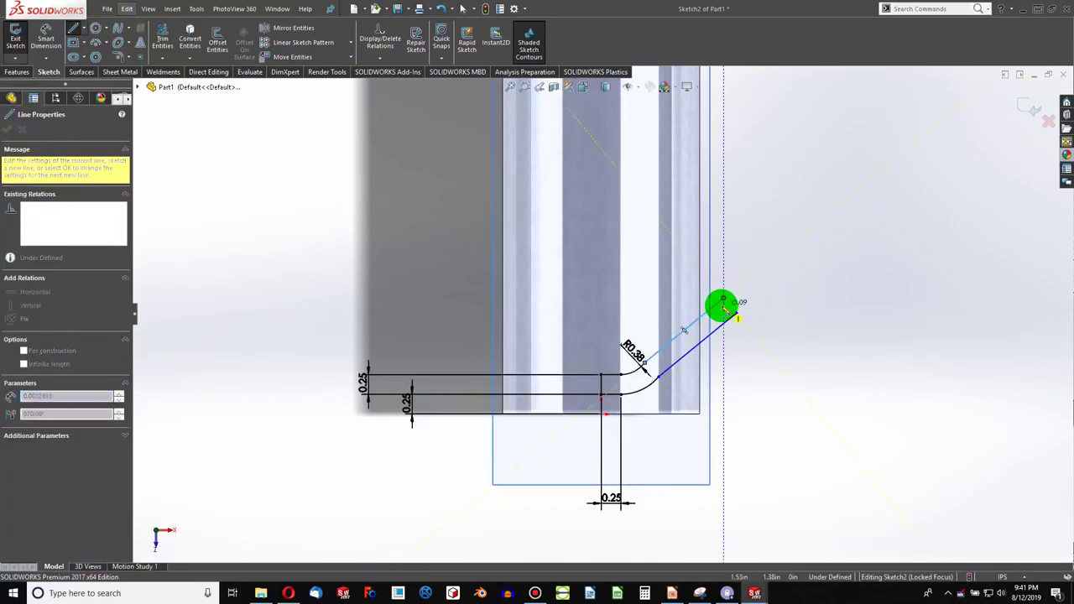
click(723, 300)
key(Escape)
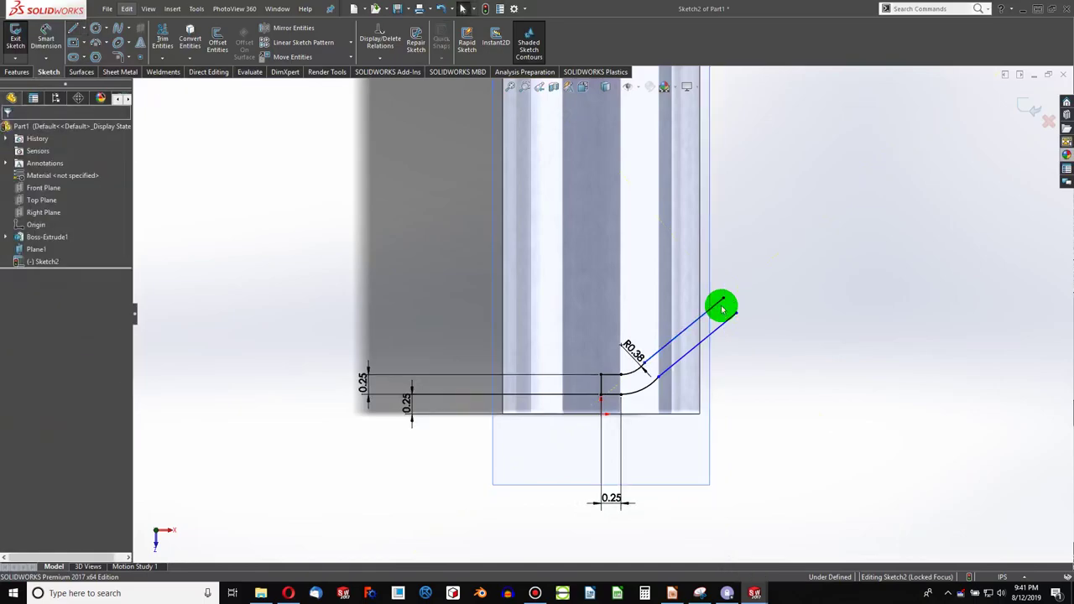
click(708, 312)
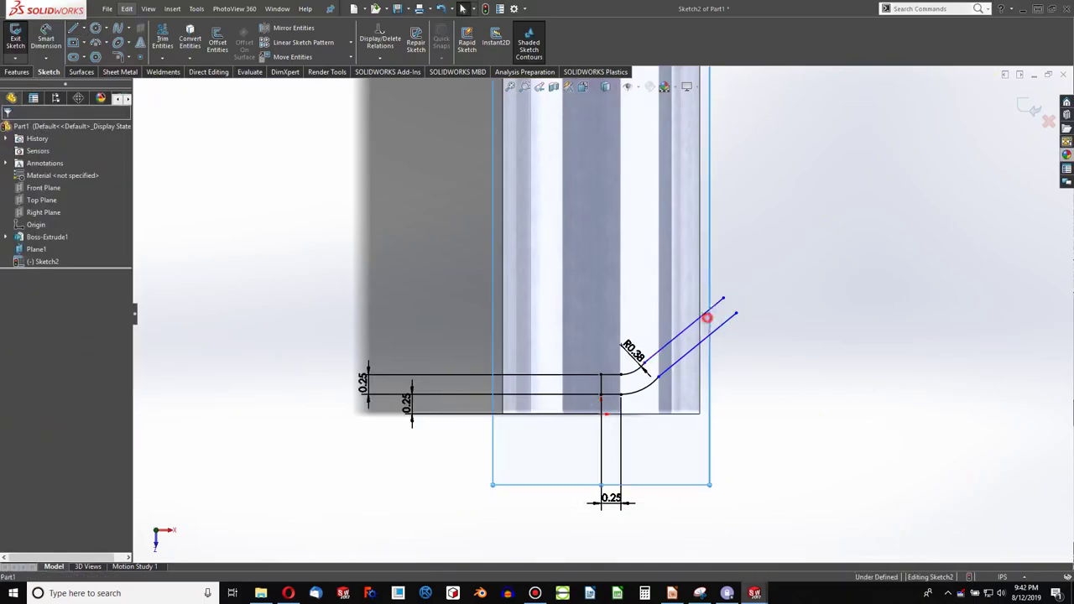
- Make each angled line tangent to its bend arc
click(685, 344)
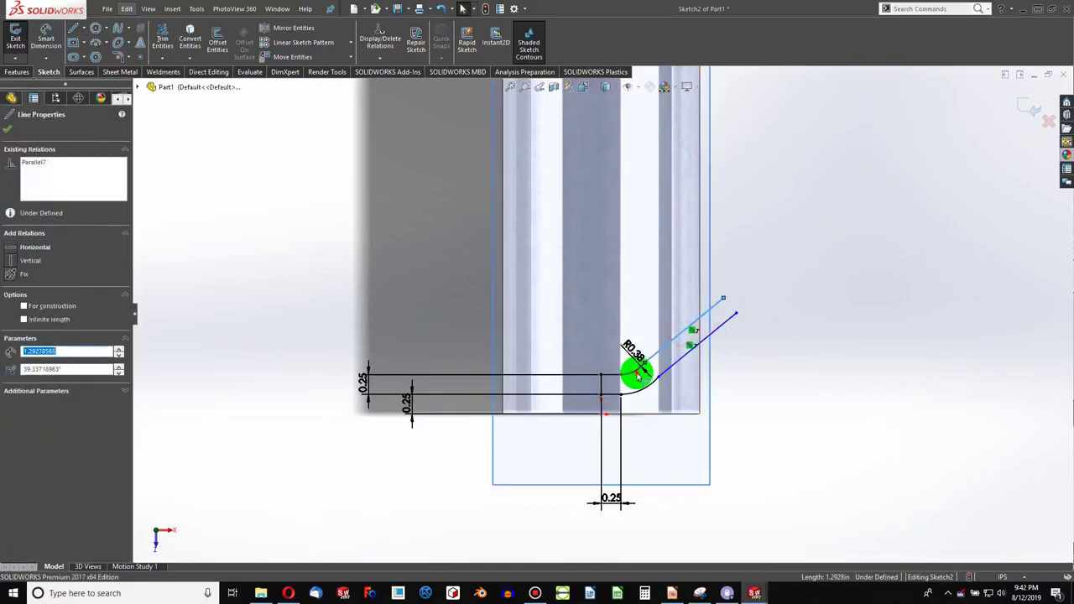
ctrl+click(635, 370)
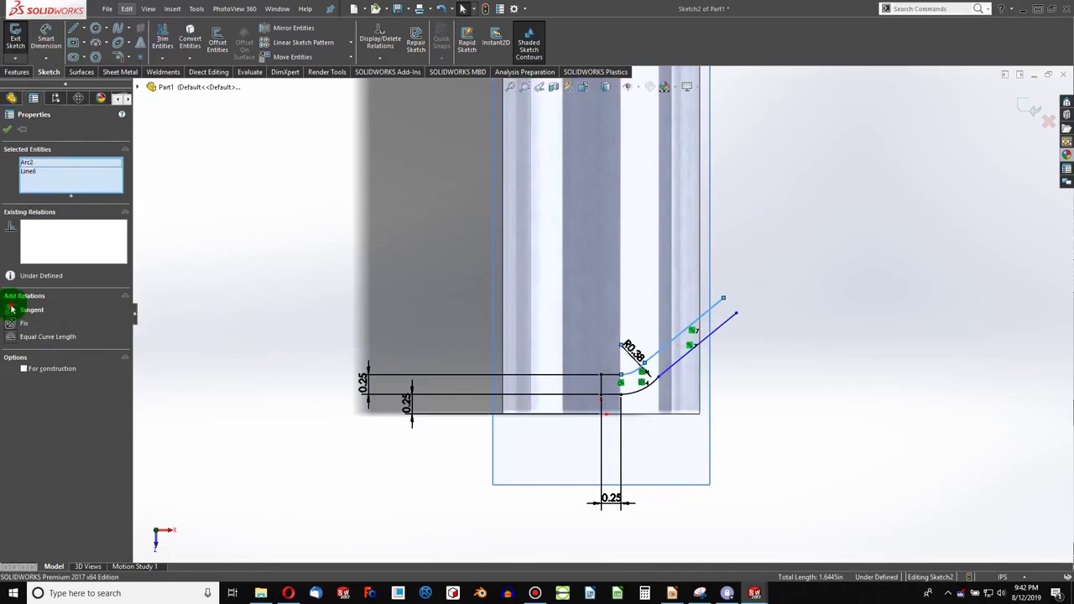
click(11, 310)
click(647, 385)
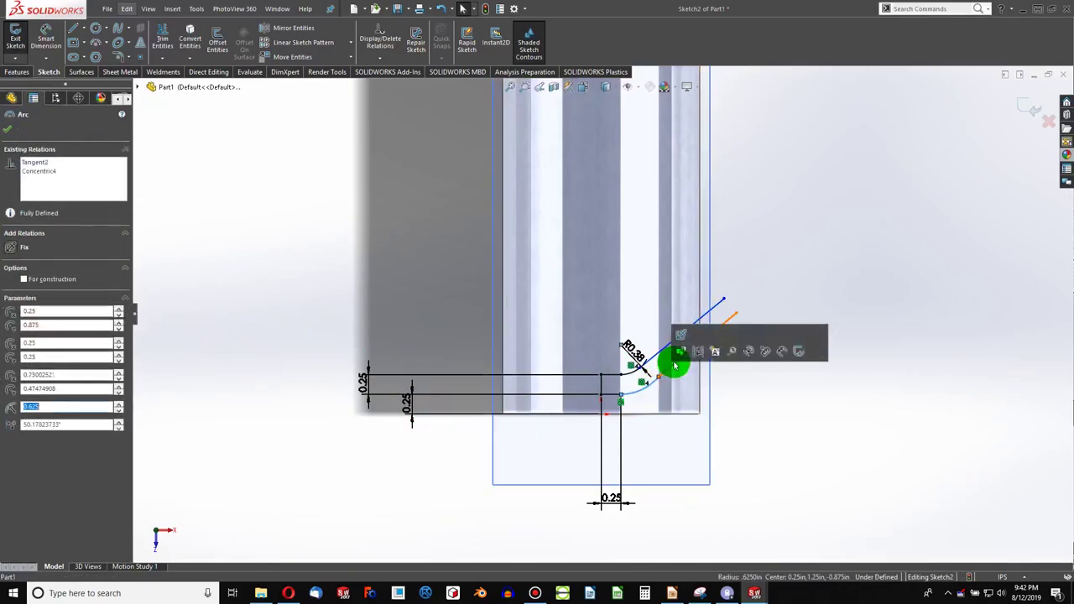
ctrl+click(676, 361)
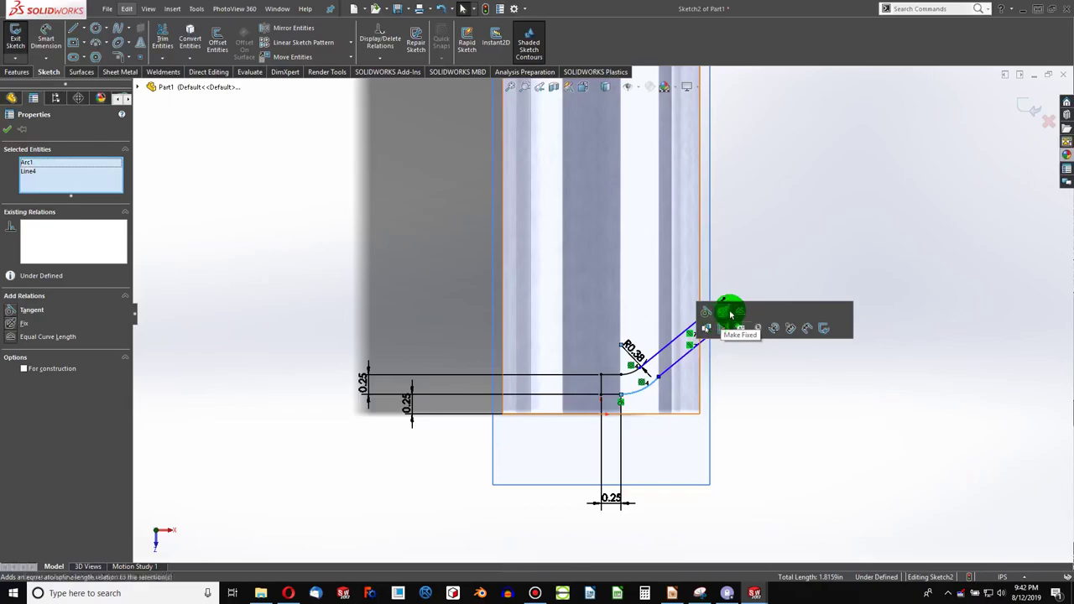
click(829, 384)
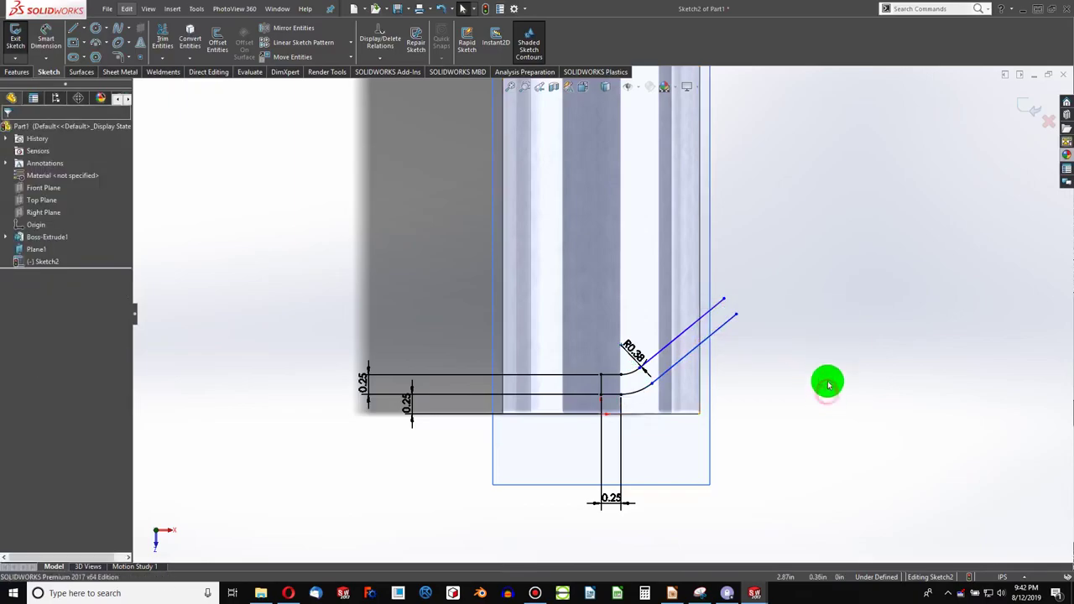
- Dimension the upper angled line to 0.85 and make both angled lines equal
click(46, 38)
click(686, 326)
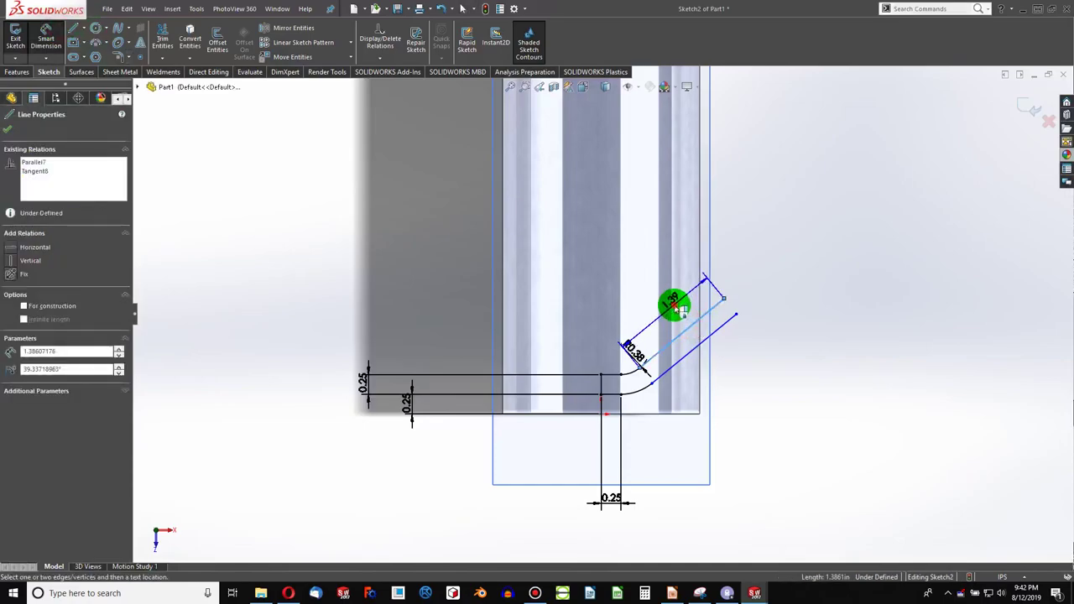
click(677, 306)
key(Return)
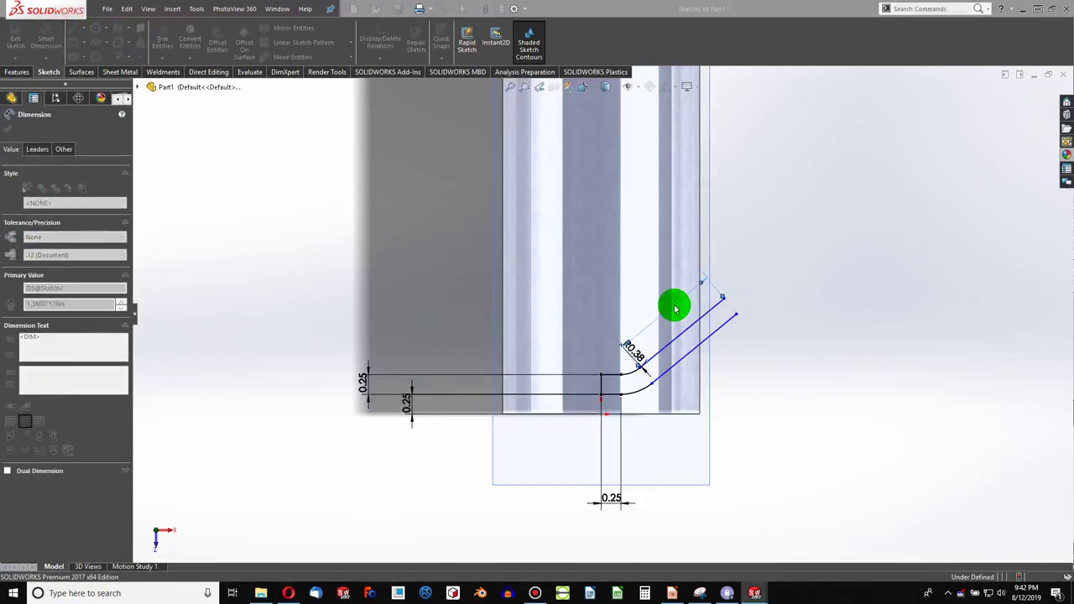
key(Escape)
click(684, 336)
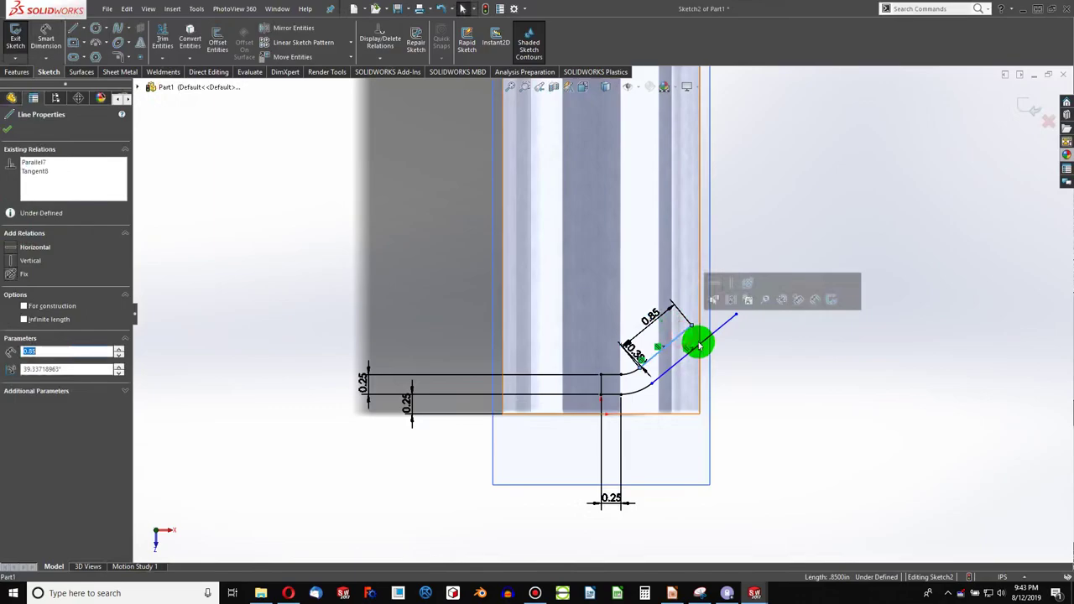
ctrl+click(703, 340)
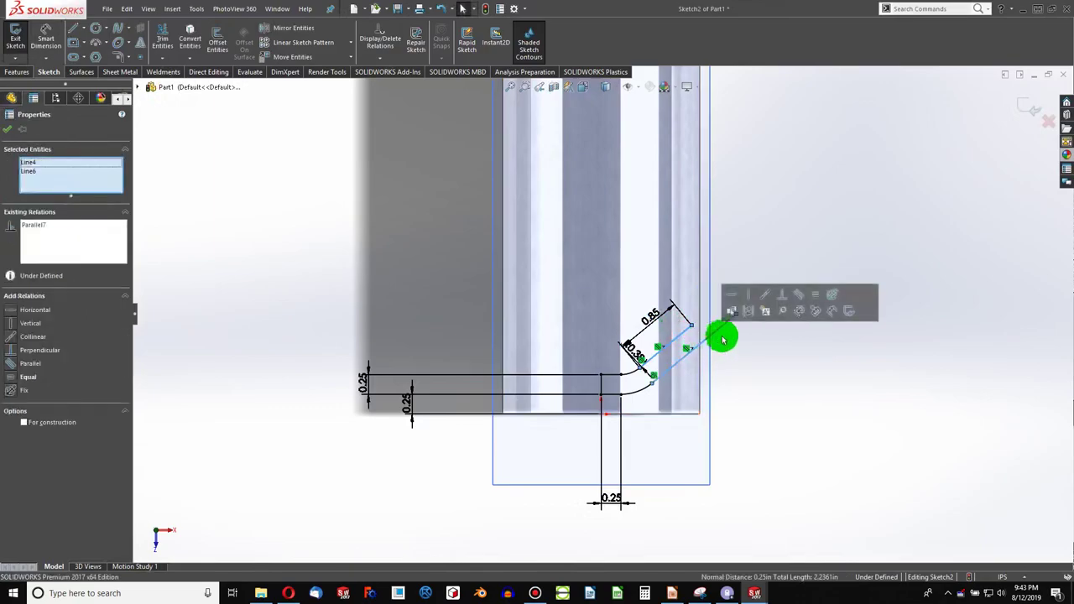
click(769, 346)
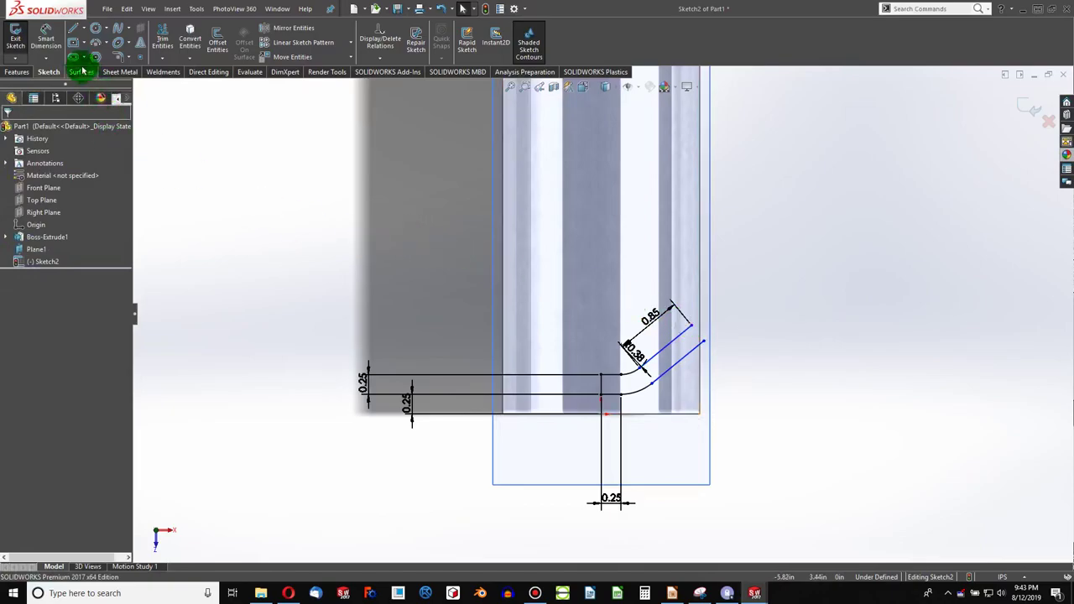
- Set a 120° angle between the short horizontal line and the angled line
click(46, 38)
click(588, 420)
click(614, 380)
click(678, 346)
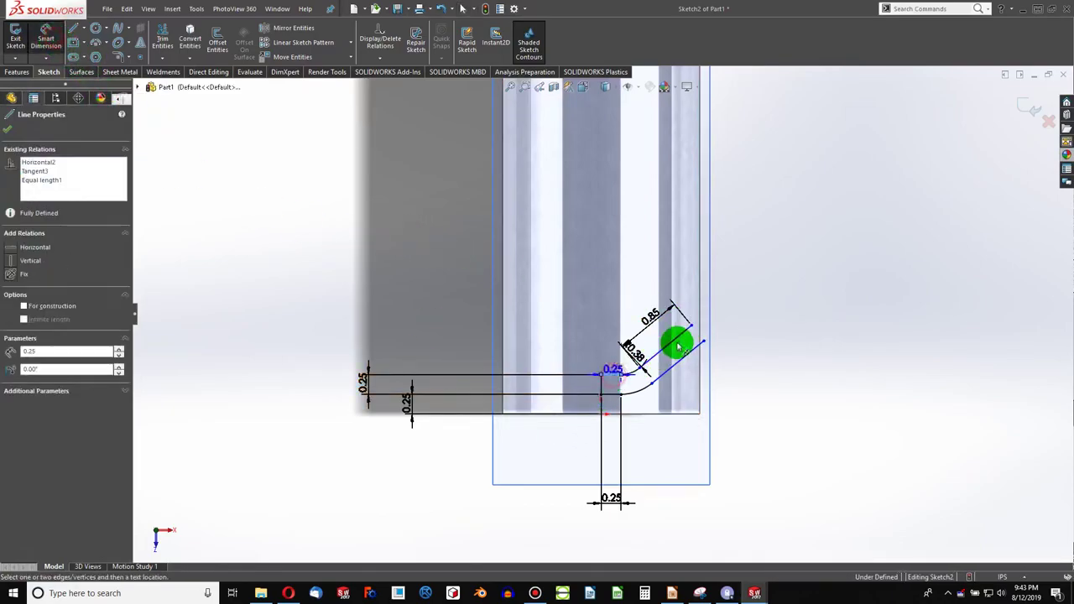
click(511, 247)
text(1)
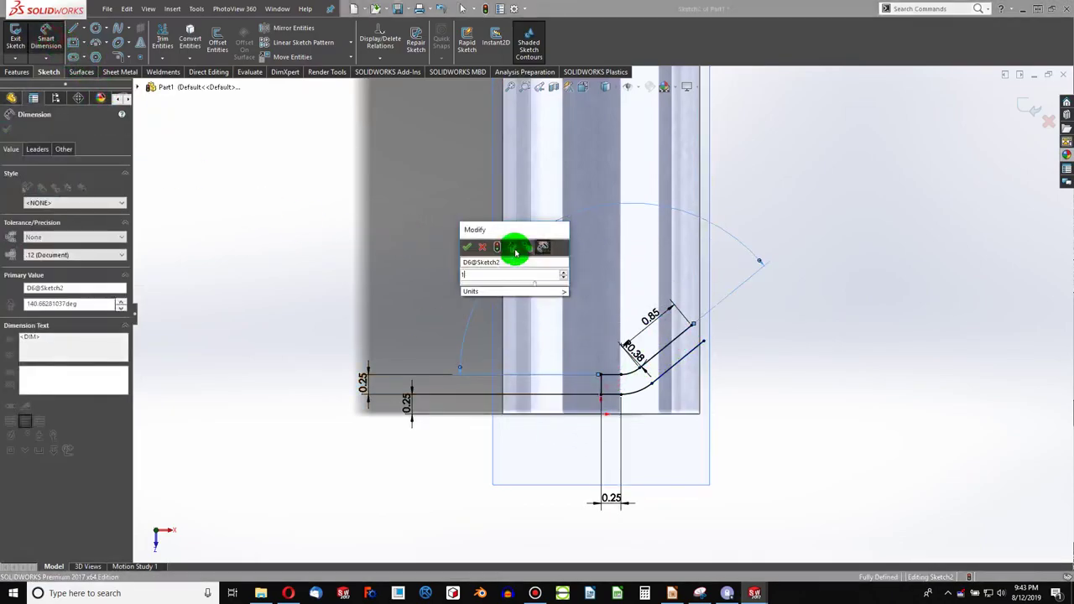
key(Return)
key(Escape)
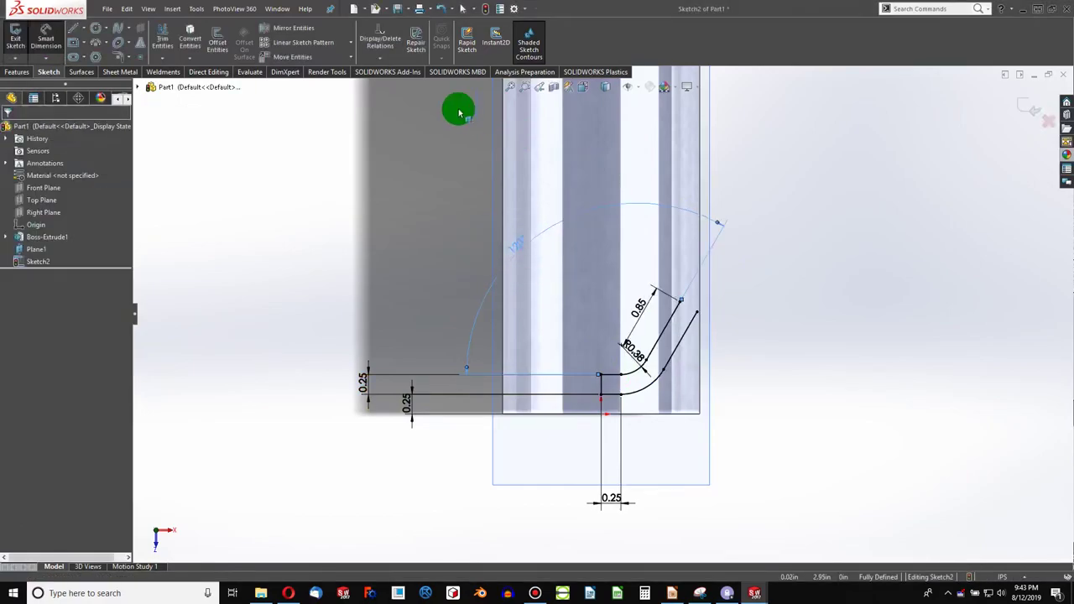
- Draw a long arc from the upper angled line, tangent to it
click(96, 42)
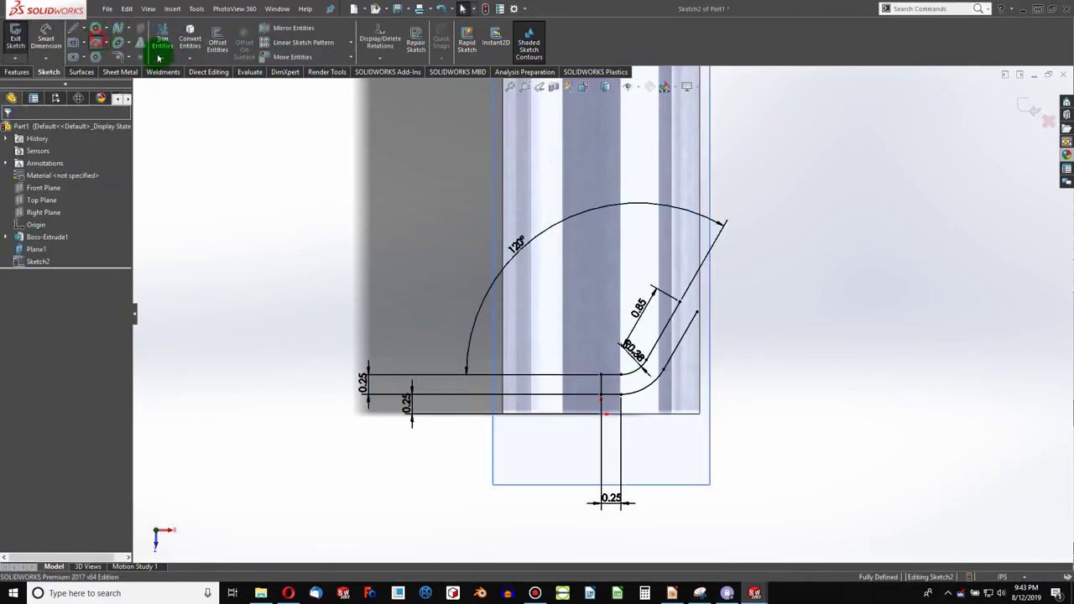
click(697, 314)
click(977, 247)
key(Escape)
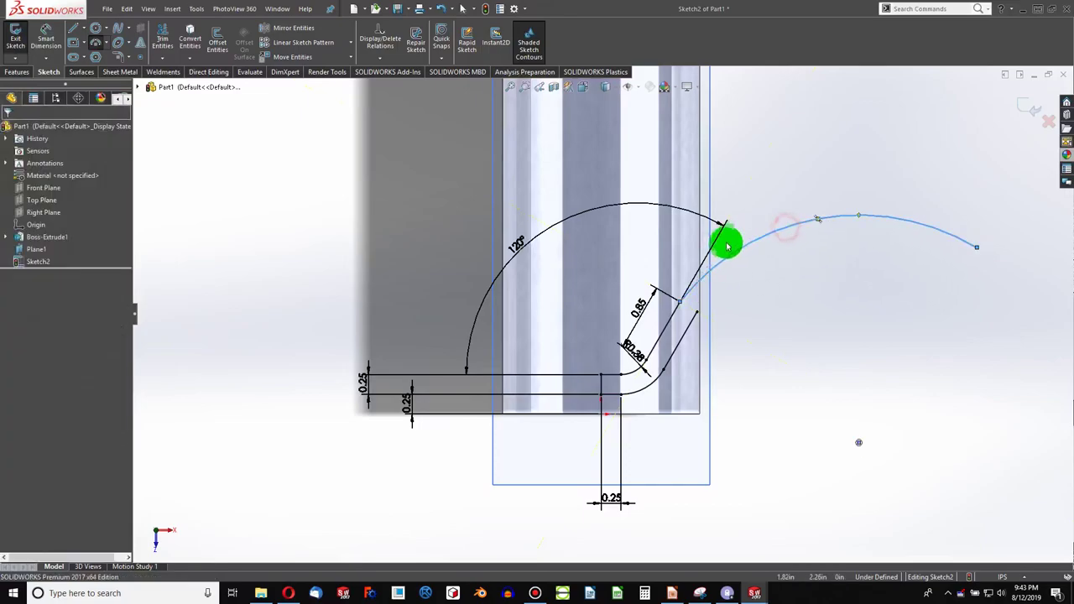
click(678, 308)
ctrl+click(669, 316)
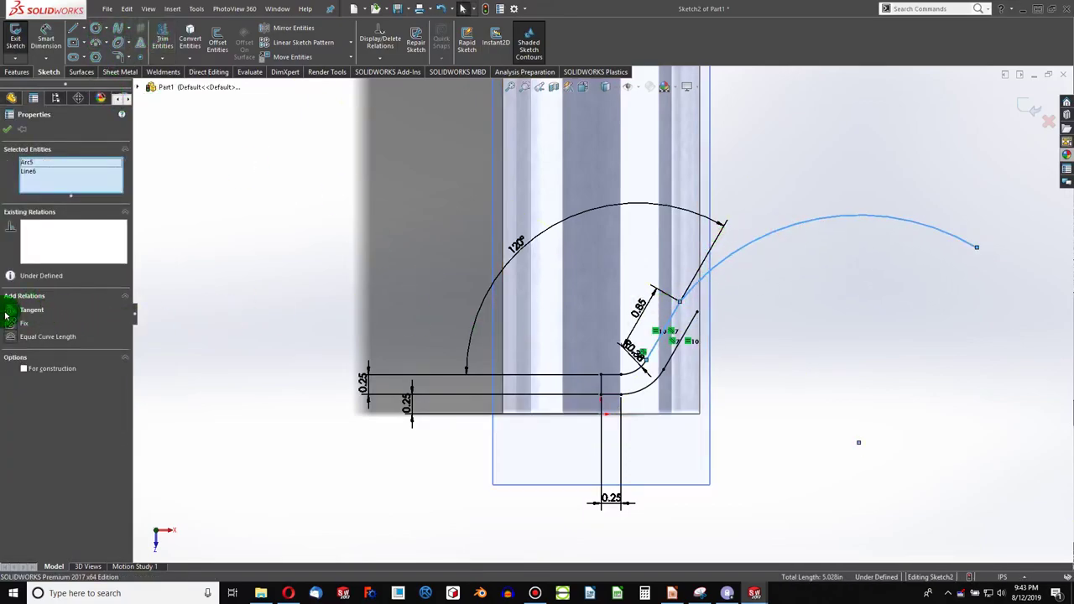
click(7, 316)
click(187, 309)
- Add a second tangent arc and make it concentric with the first
click(96, 42)
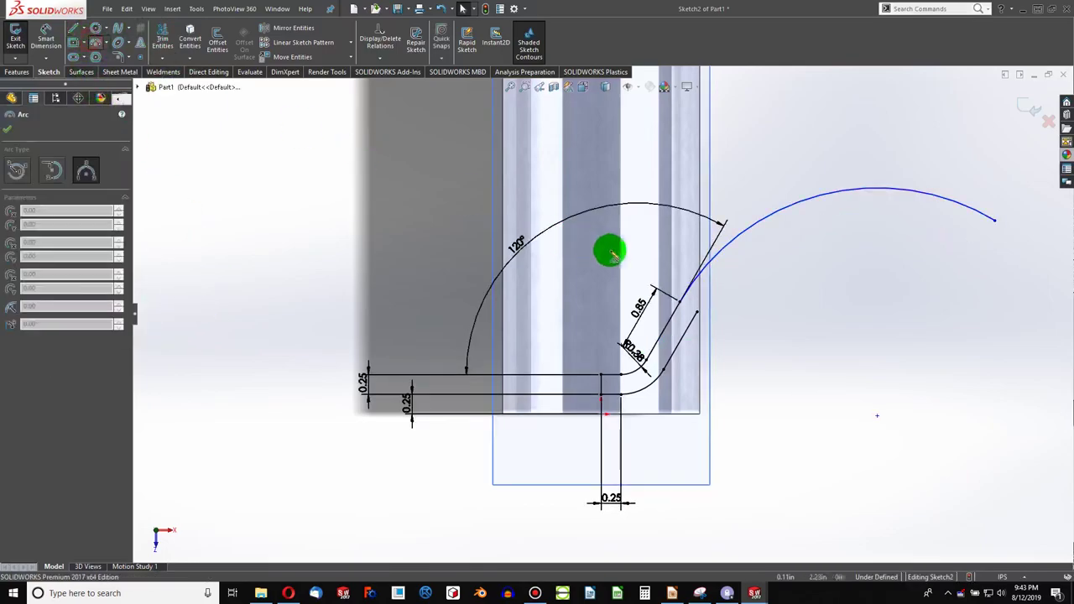
click(697, 311)
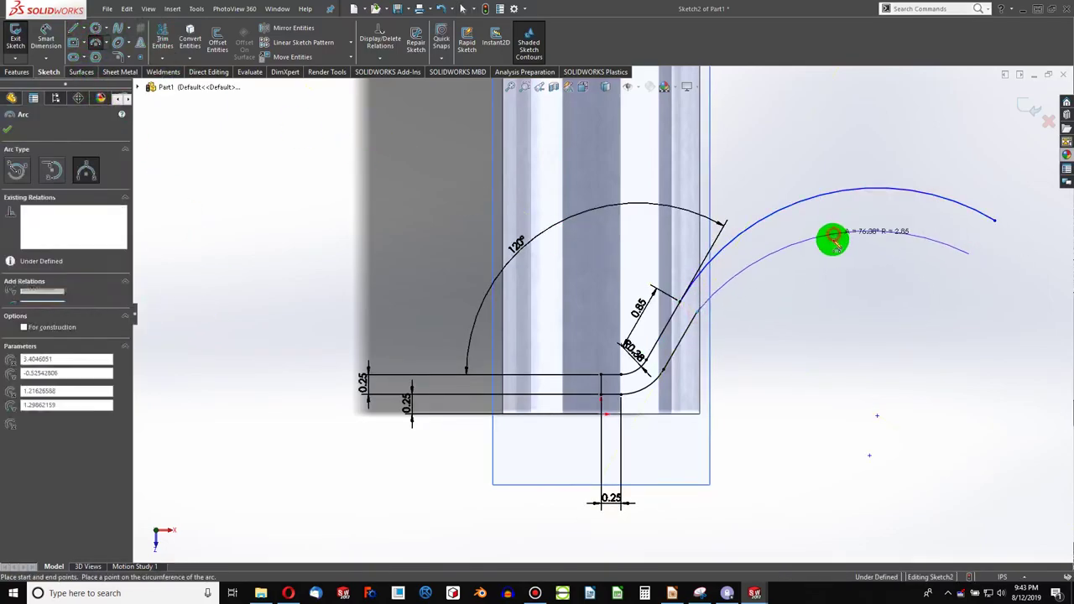
key(Escape)
click(789, 210)
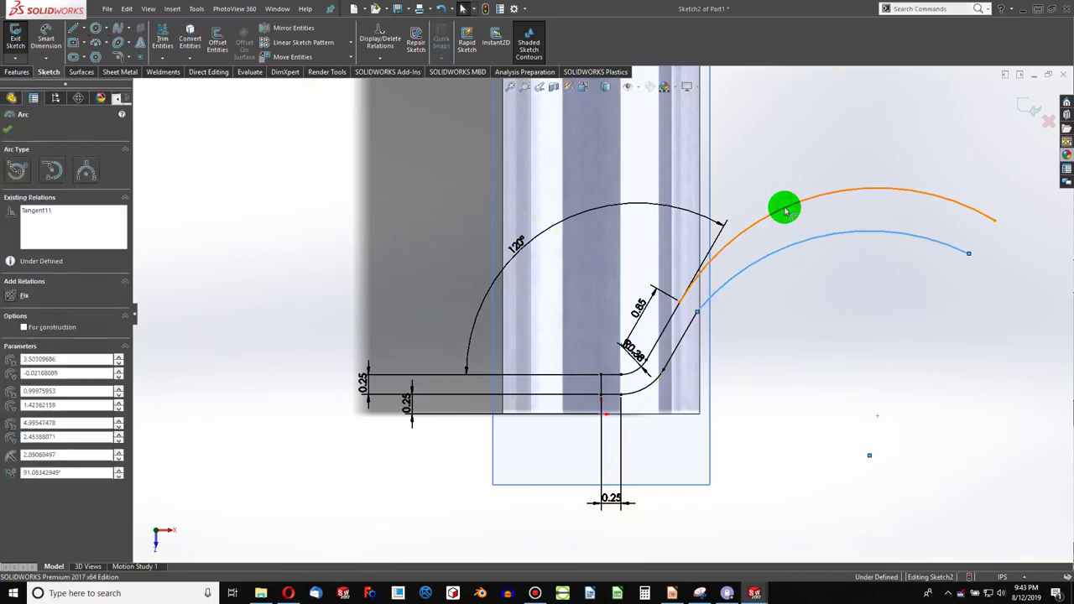
ctrl+click(806, 245)
click(854, 174)
click(837, 291)
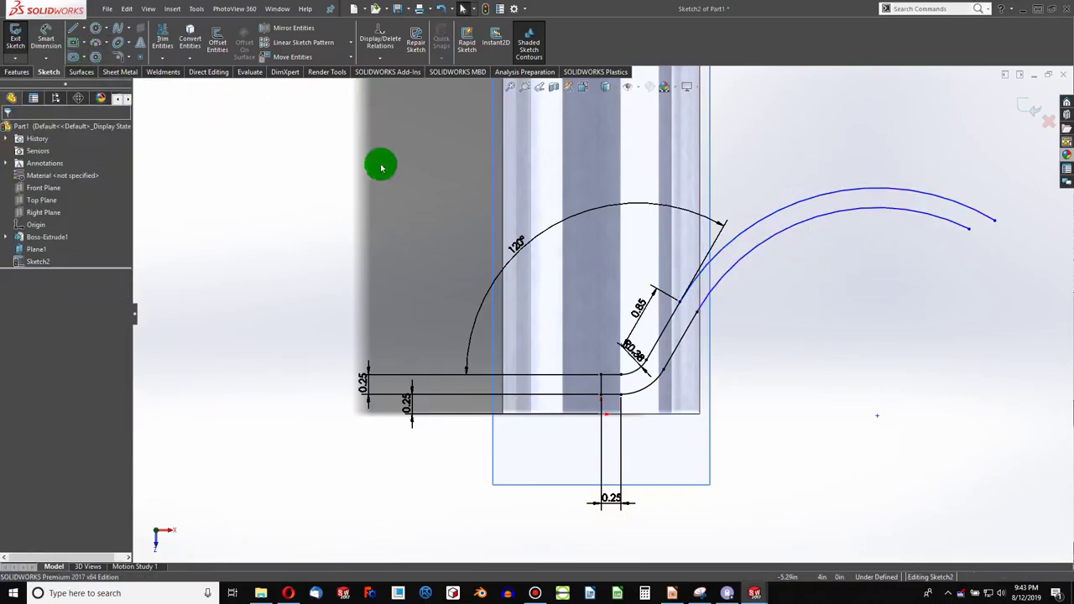
- Dimension the outer arc's radius to 3.00
key(s)
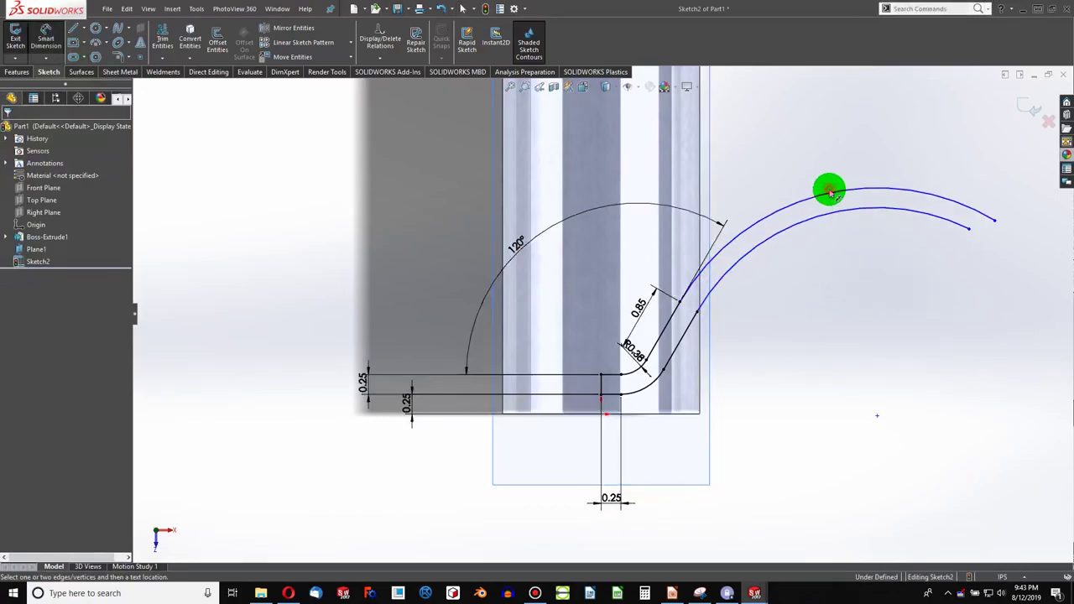
click(830, 193)
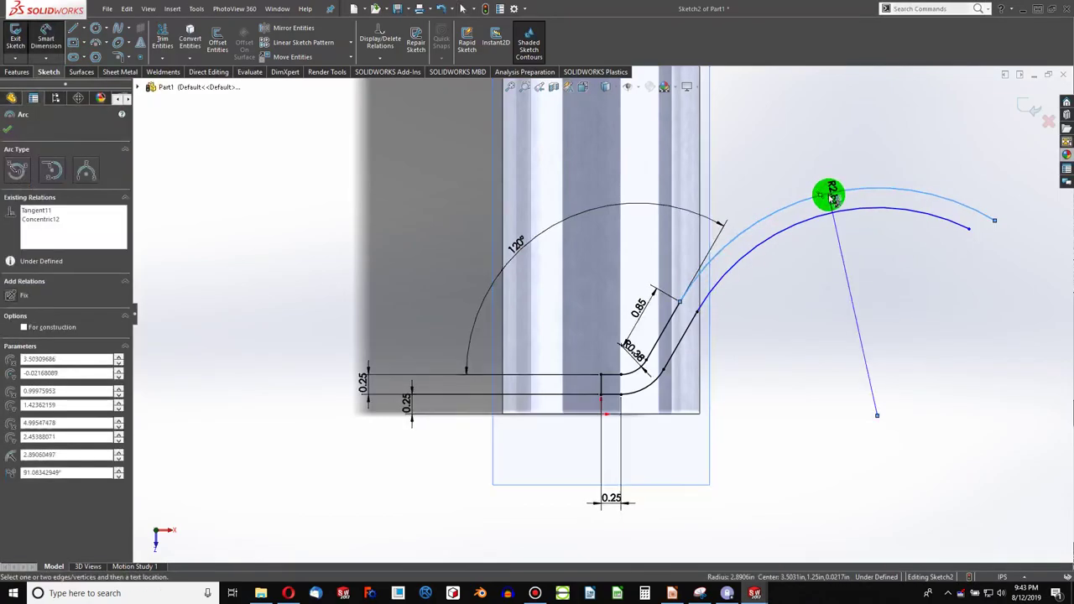
key(d)
click(837, 254)
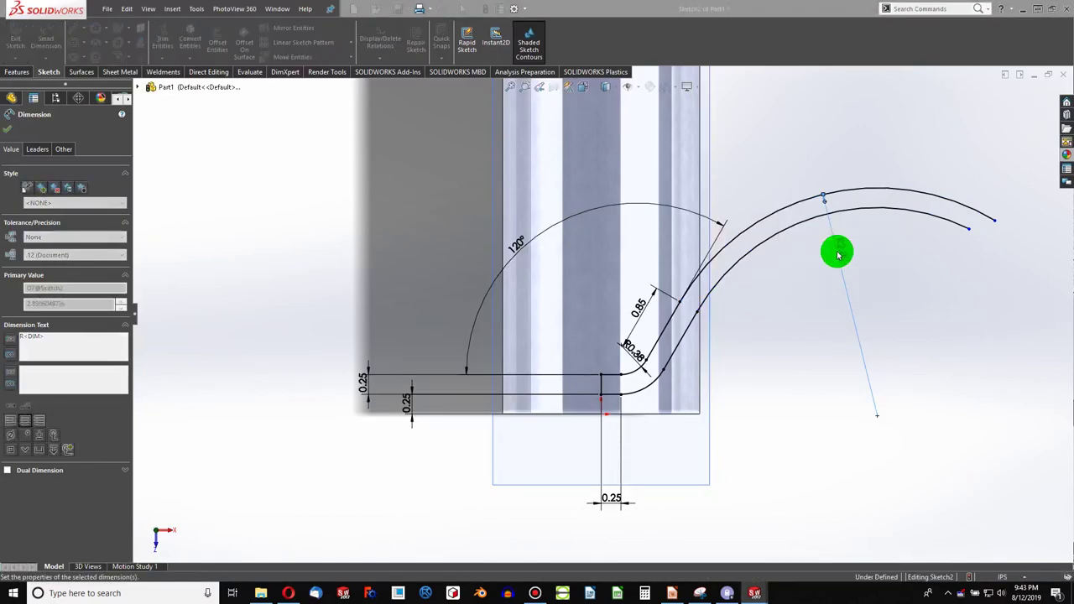
key(Return)
scroll(835, 250, down, 1)
scroll(834, 249, down, 1)
scroll(923, 266, up, 2)
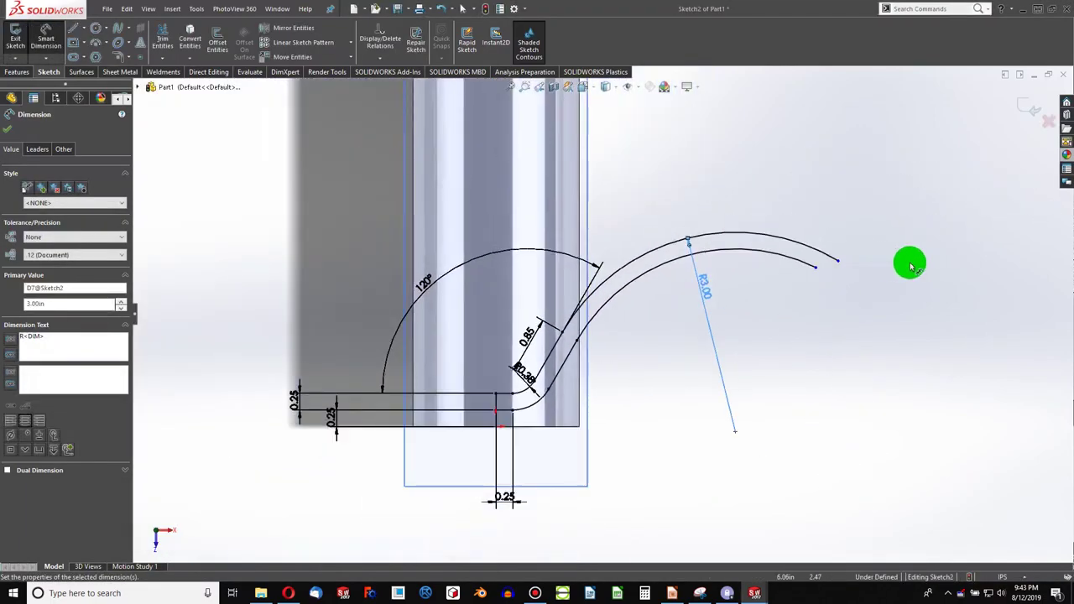
scroll(912, 266, down, 2)
key(Escape)
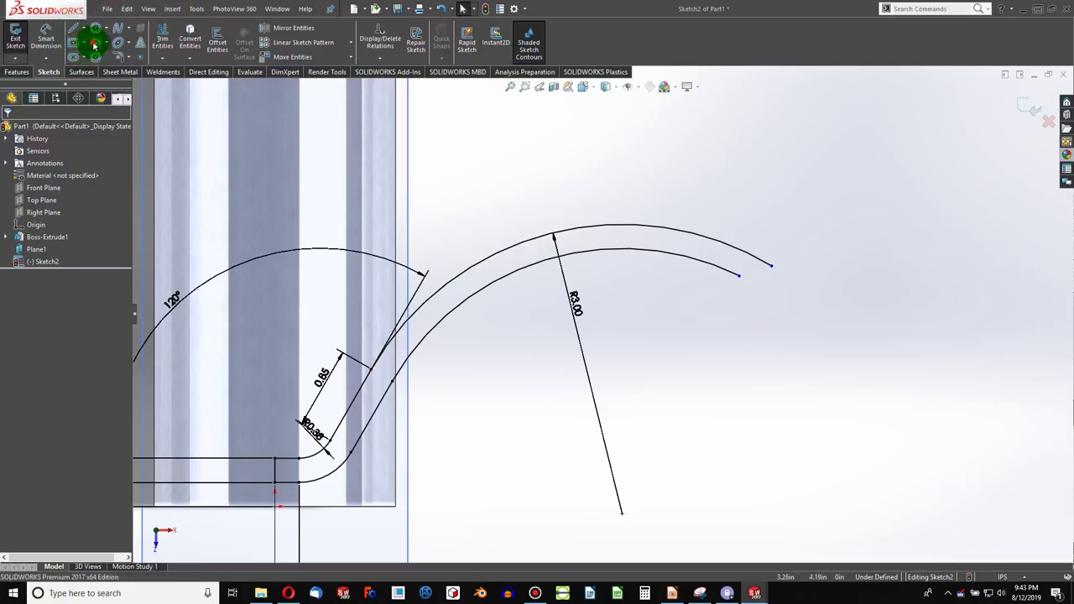
- Draw a reverse three-point arc from the upper curve's end, tangent to that curve
click(95, 44)
click(772, 266)
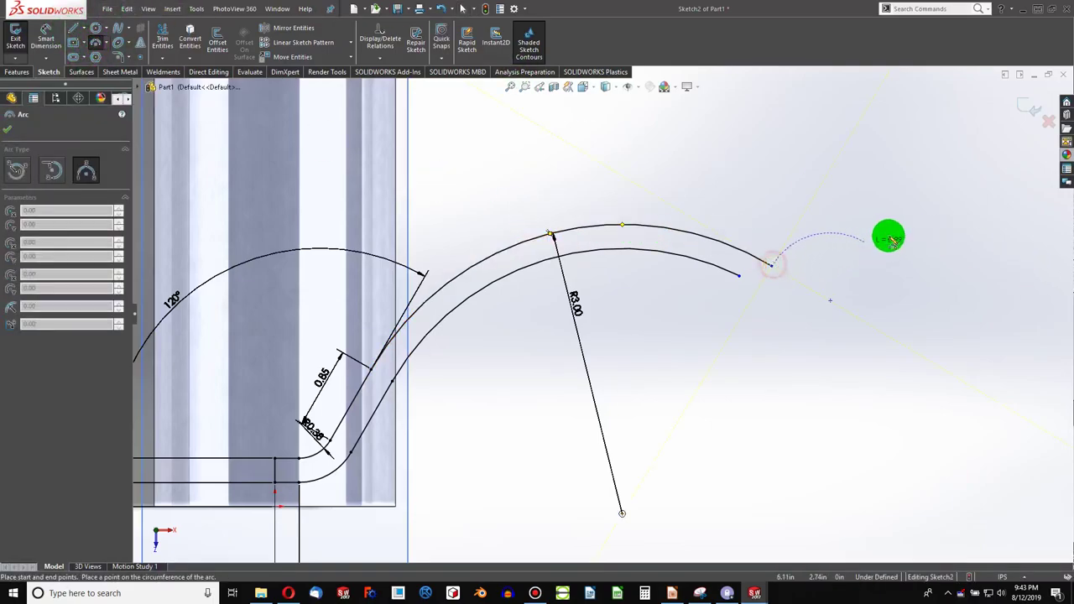
click(929, 226)
click(853, 269)
key(Escape)
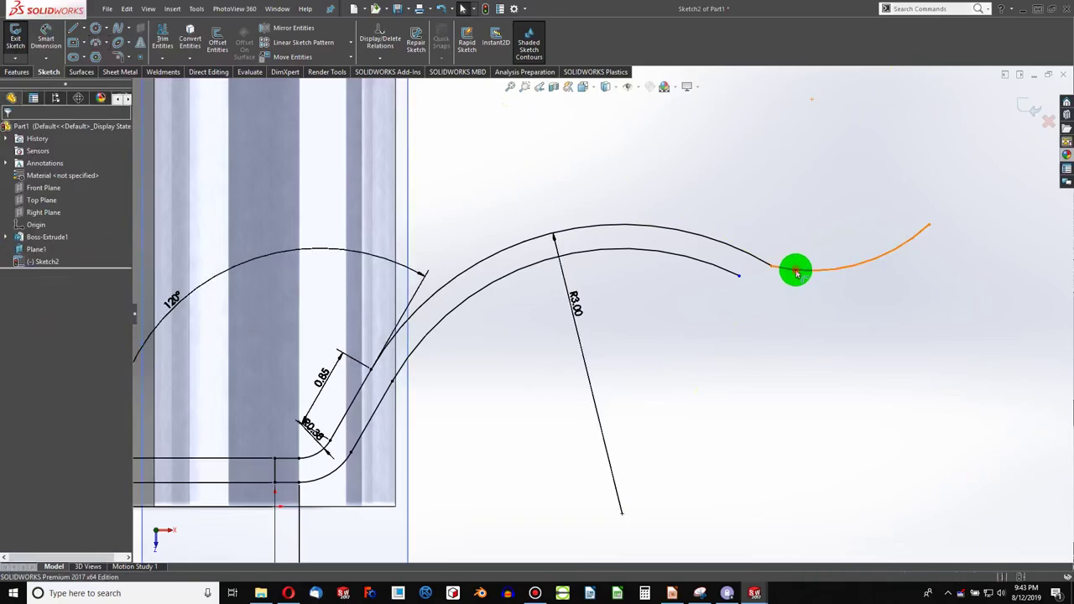
click(797, 271)
ctrl+click(750, 257)
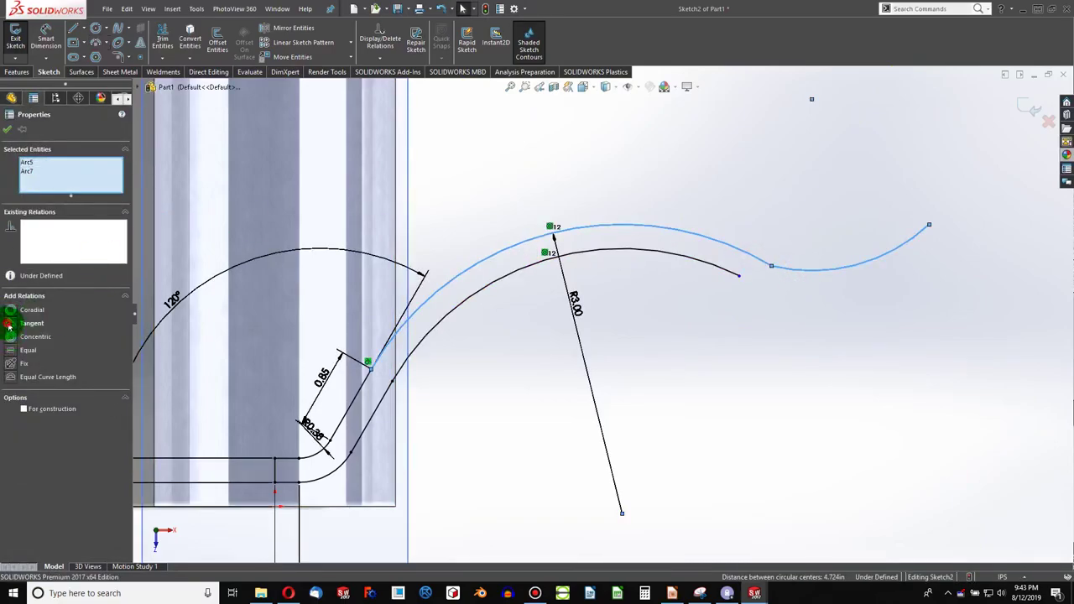
click(10, 323)
click(426, 175)
- Draw a matching reverse three-point arc from the lower curve's end
click(98, 48)
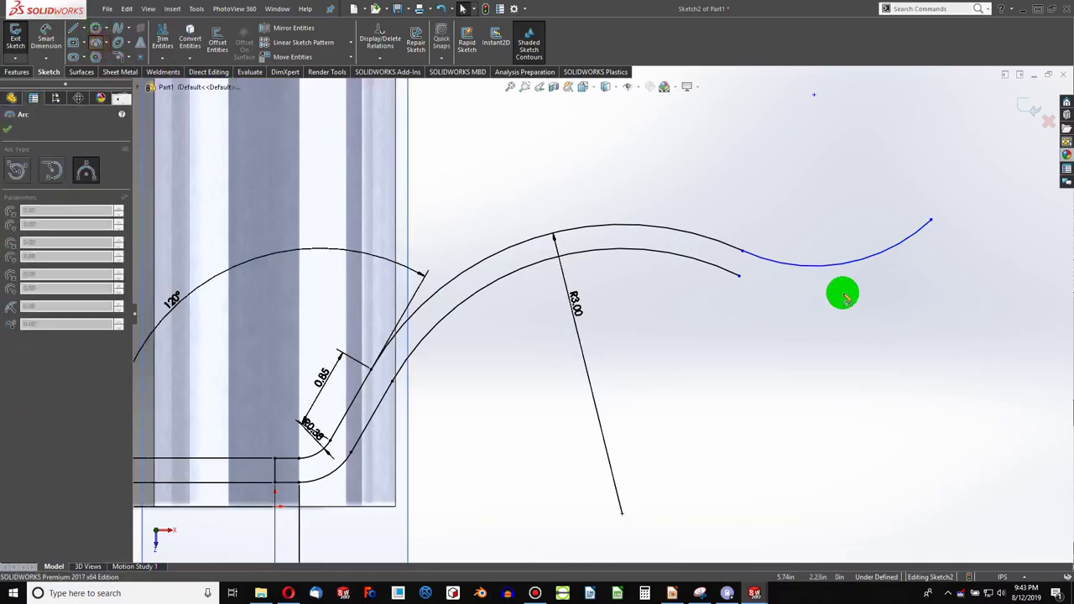
click(740, 277)
click(947, 248)
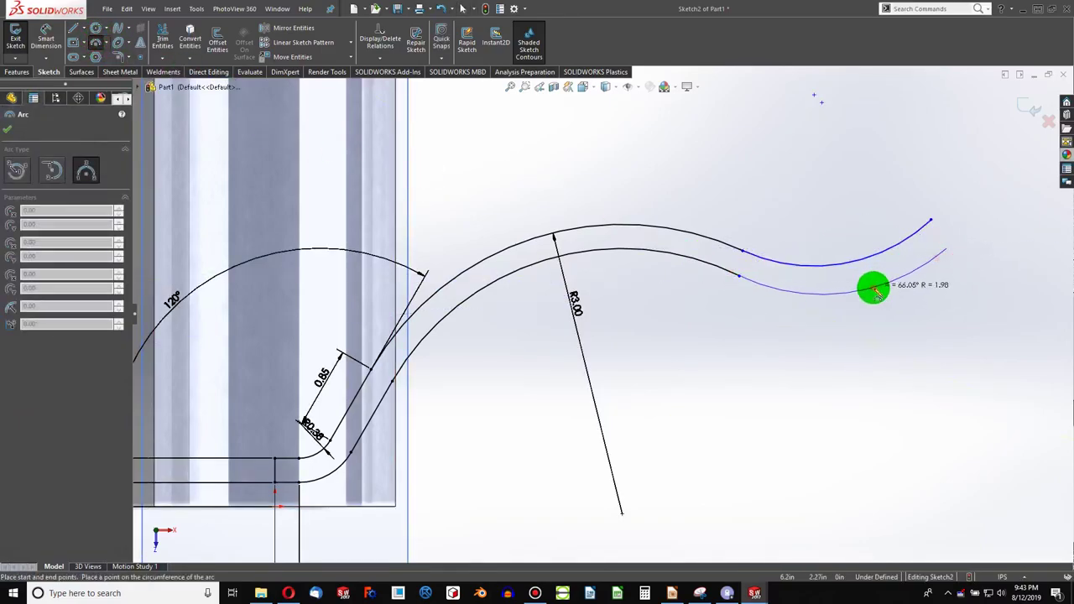
click(871, 288)
key(Escape)
click(705, 262)
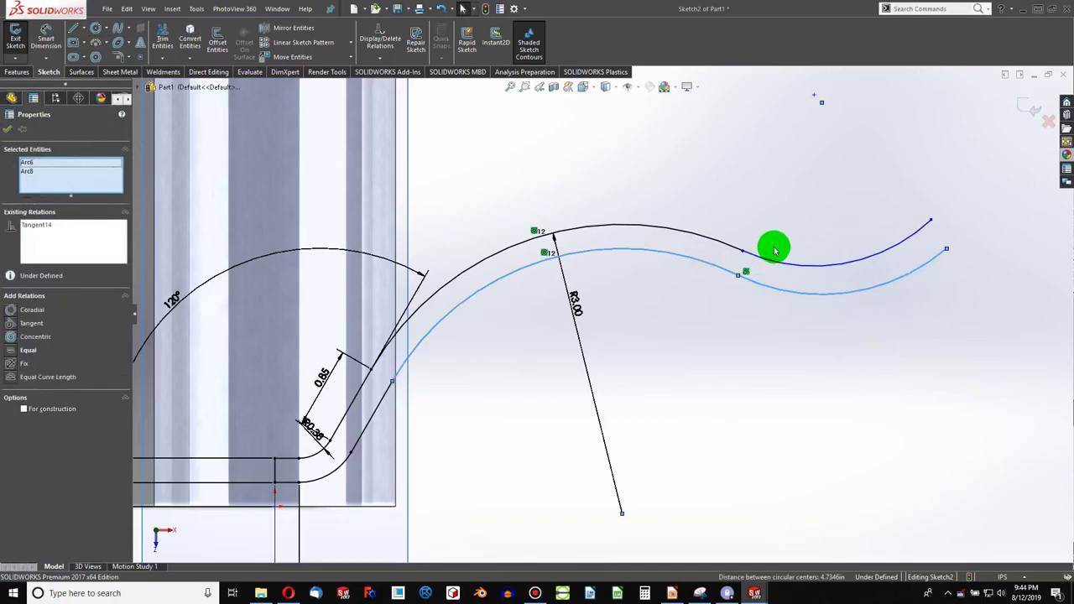
ctrl+click(671, 228)
click(206, 341)
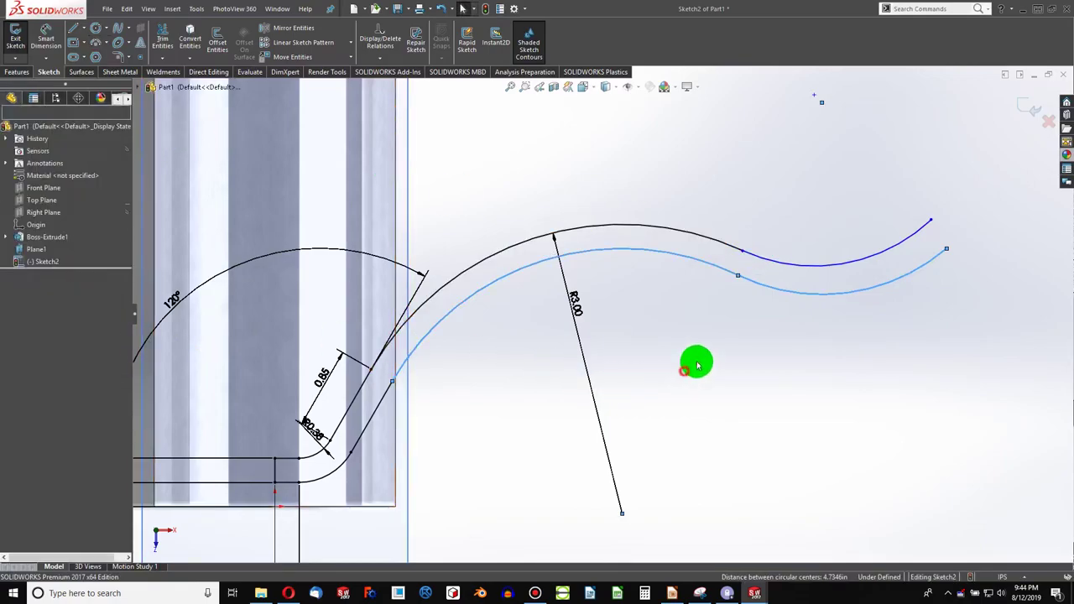
- Make the upper and lower reverse arcs concentric
click(828, 265)
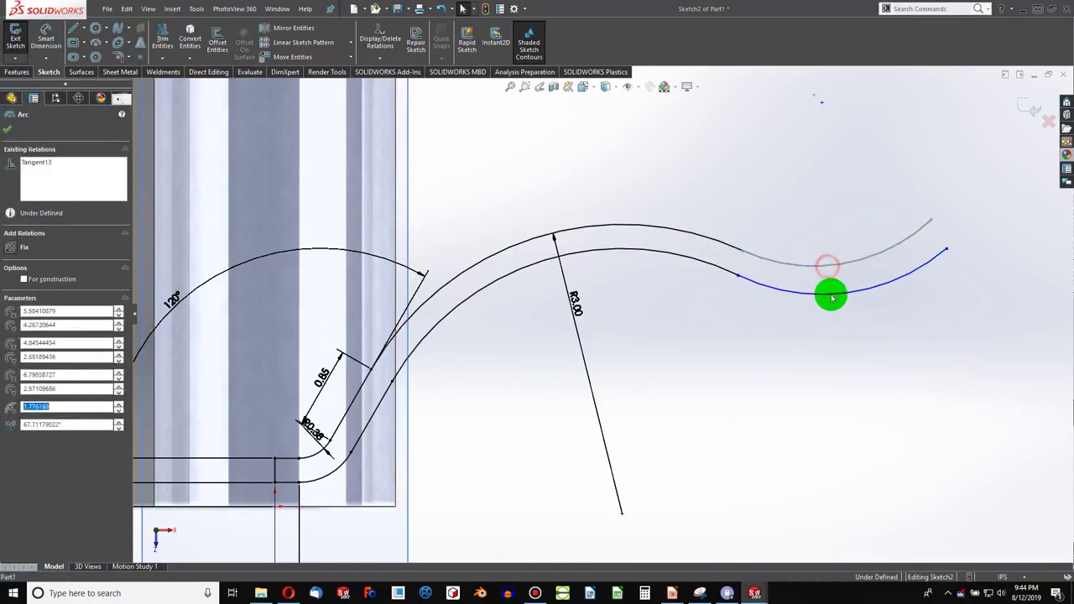
ctrl+click(832, 293)
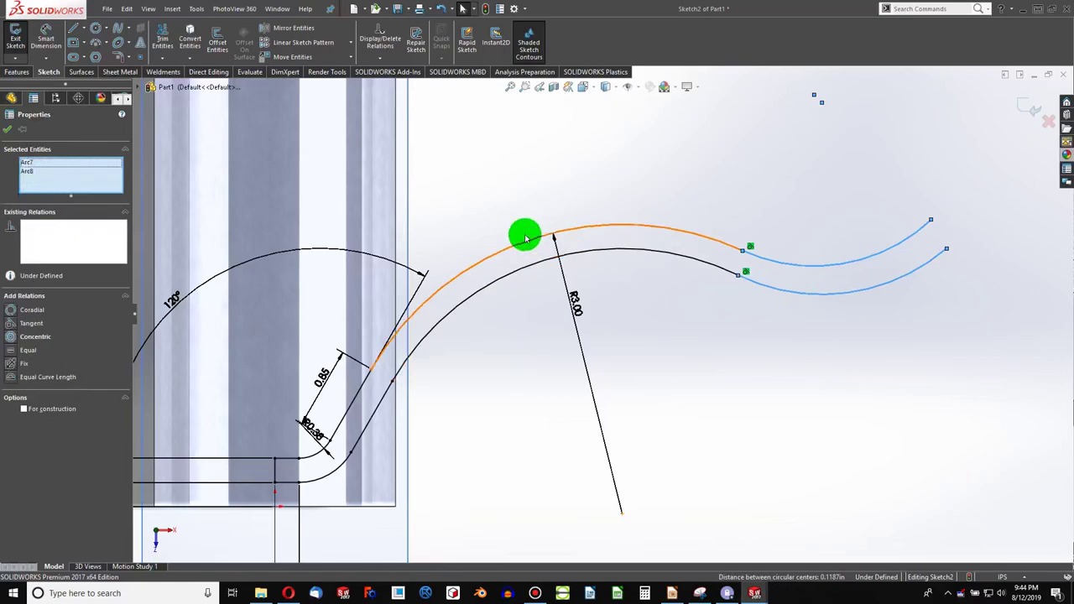
click(15, 340)
click(661, 168)
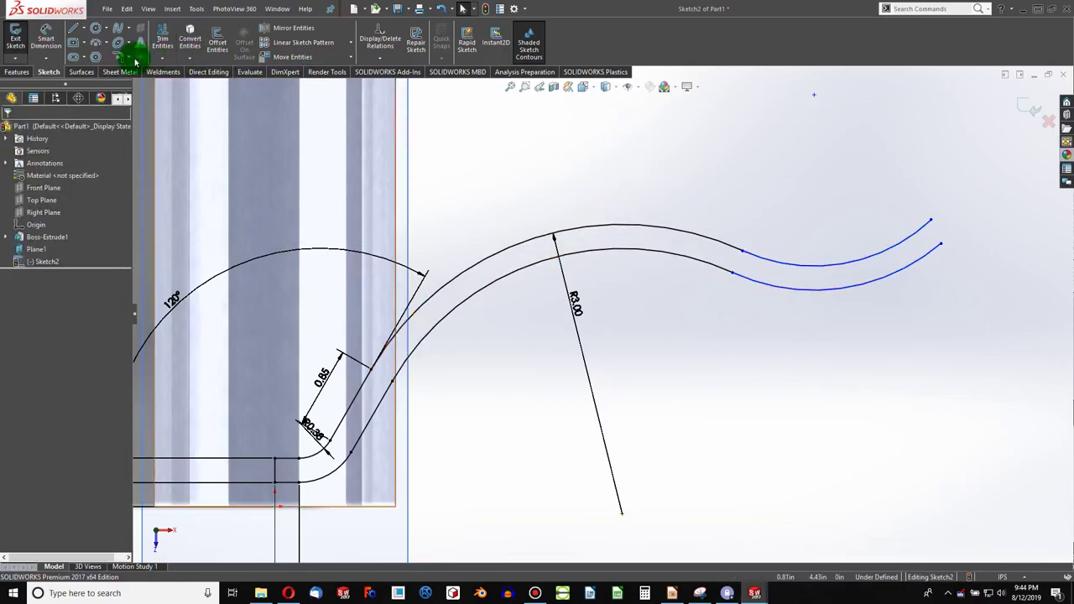
- Dimension the upper reverse arc to R1.50 and drag the arcs to reshape the S-curve
key(s)
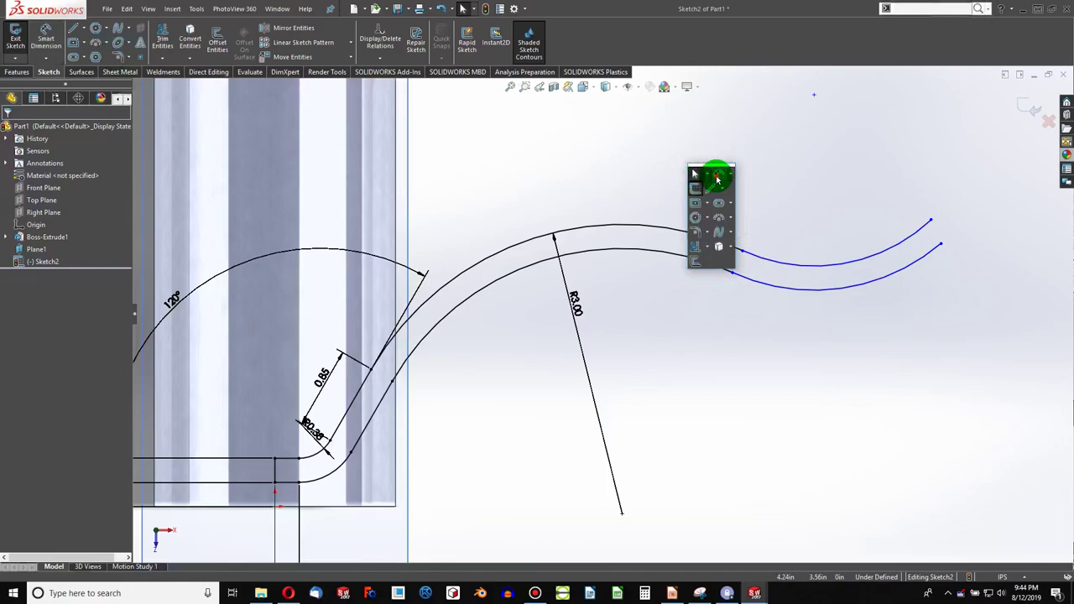
click(717, 178)
click(772, 257)
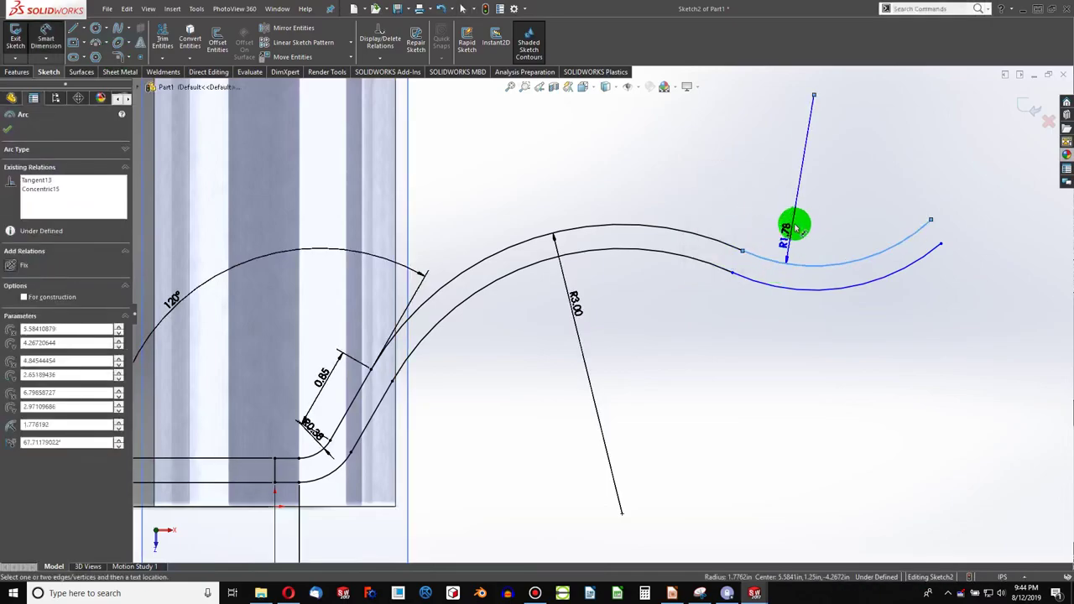
click(796, 227)
text(1.5)
key(Return)
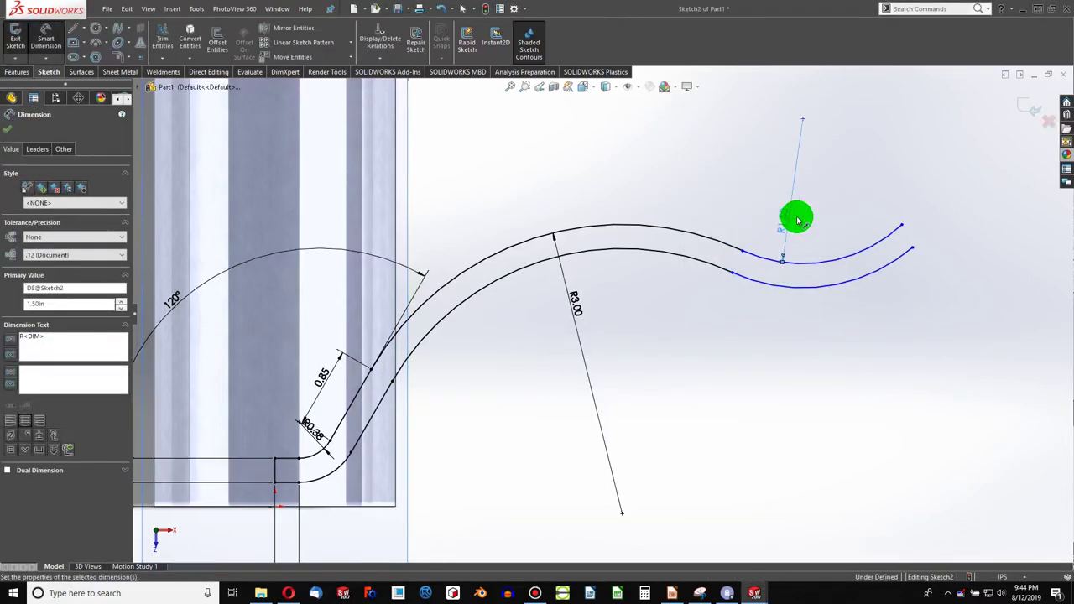
key(Escape)
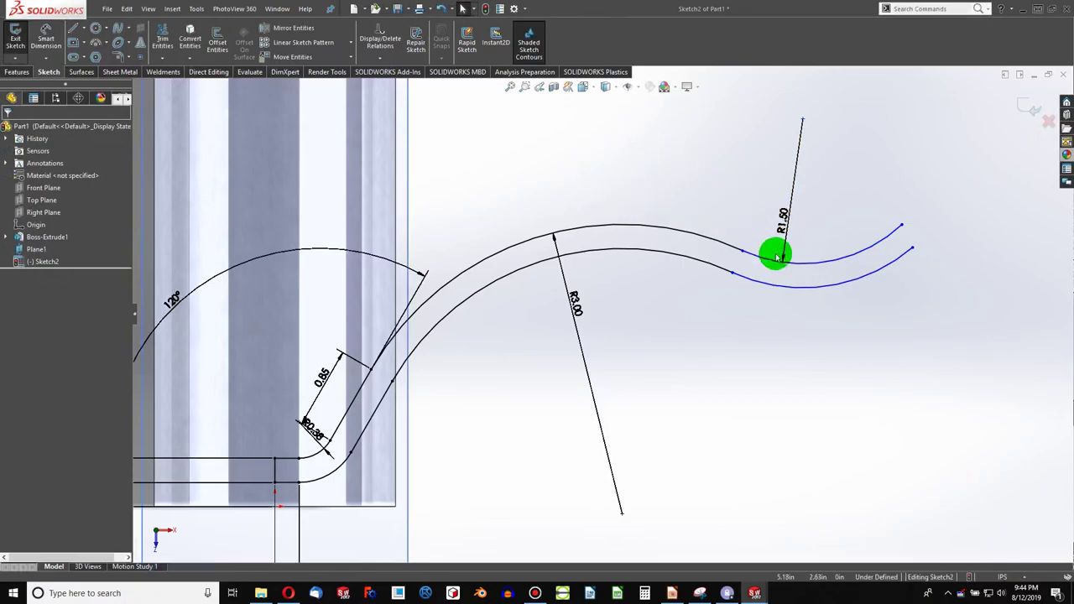
drag(743, 254, 740, 267)
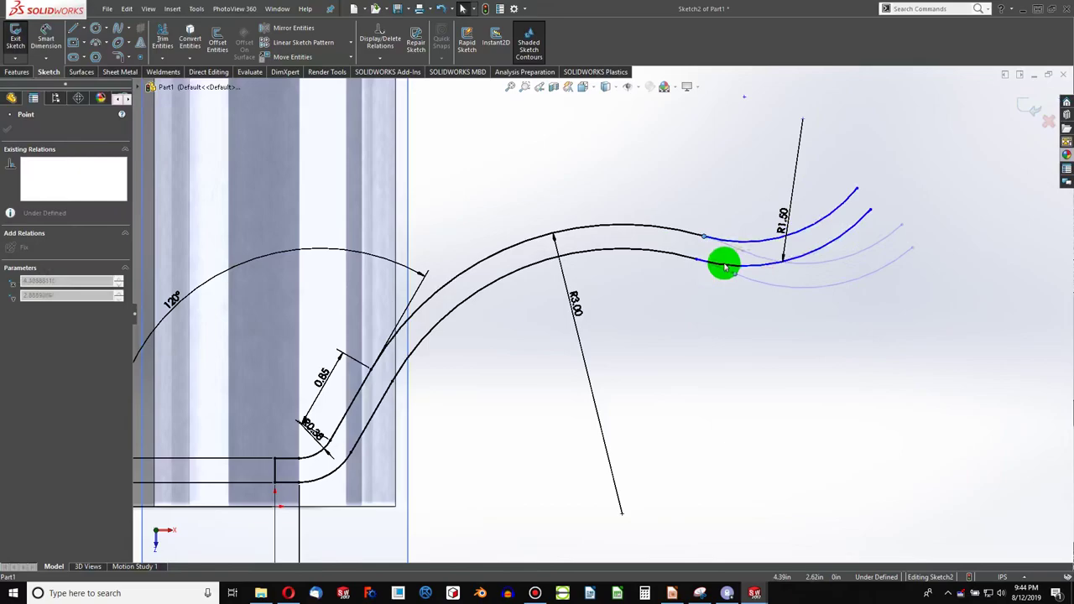
drag(740, 267, 714, 265)
- Add short three-point arcs at the right ends of both curves
click(523, 158)
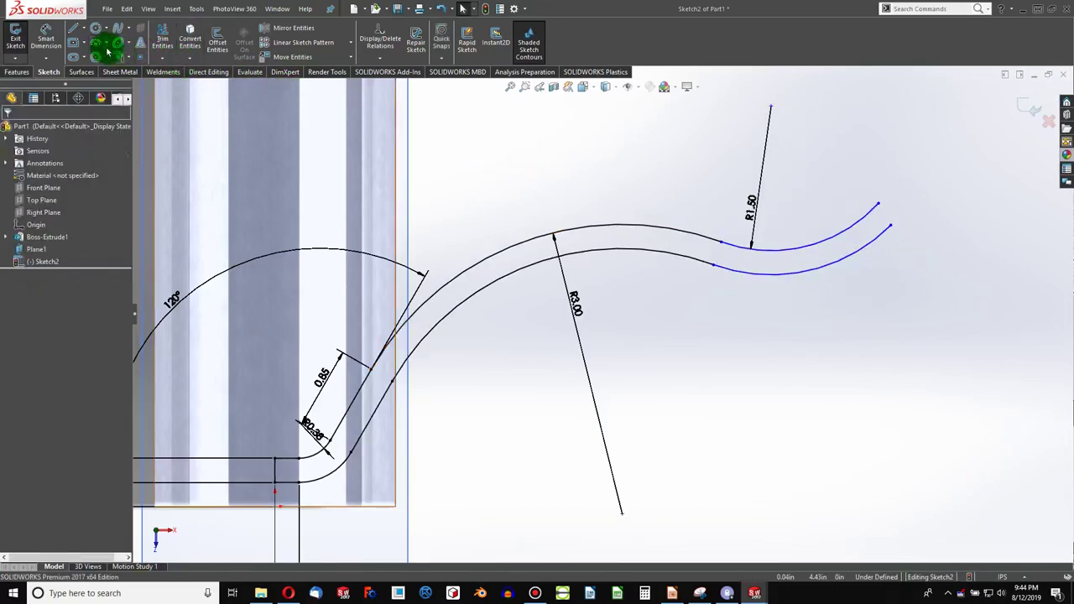
click(96, 42)
click(879, 204)
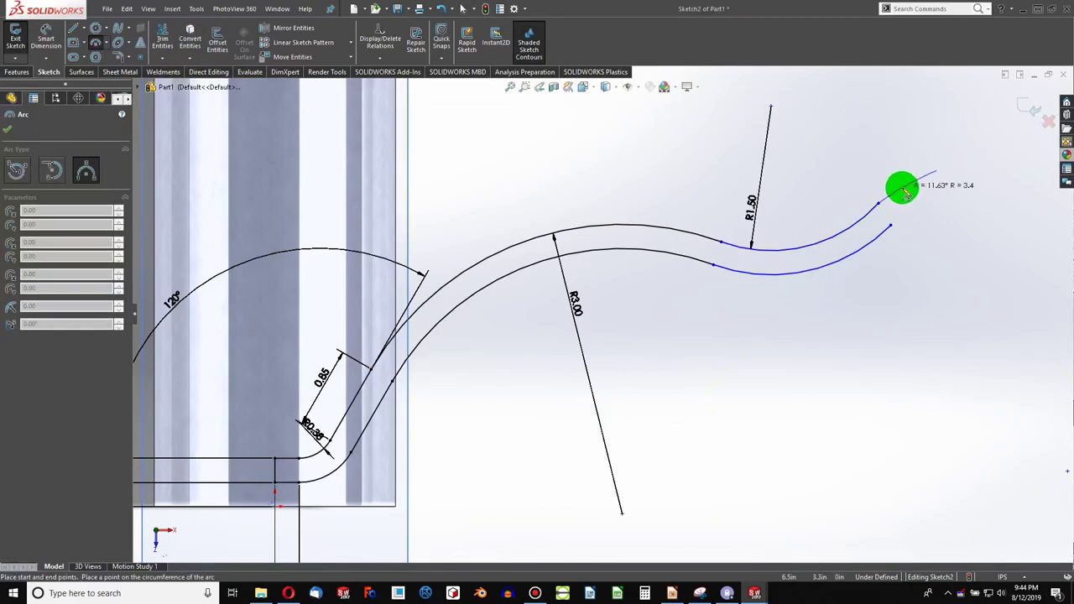
click(907, 191)
key(Escape)
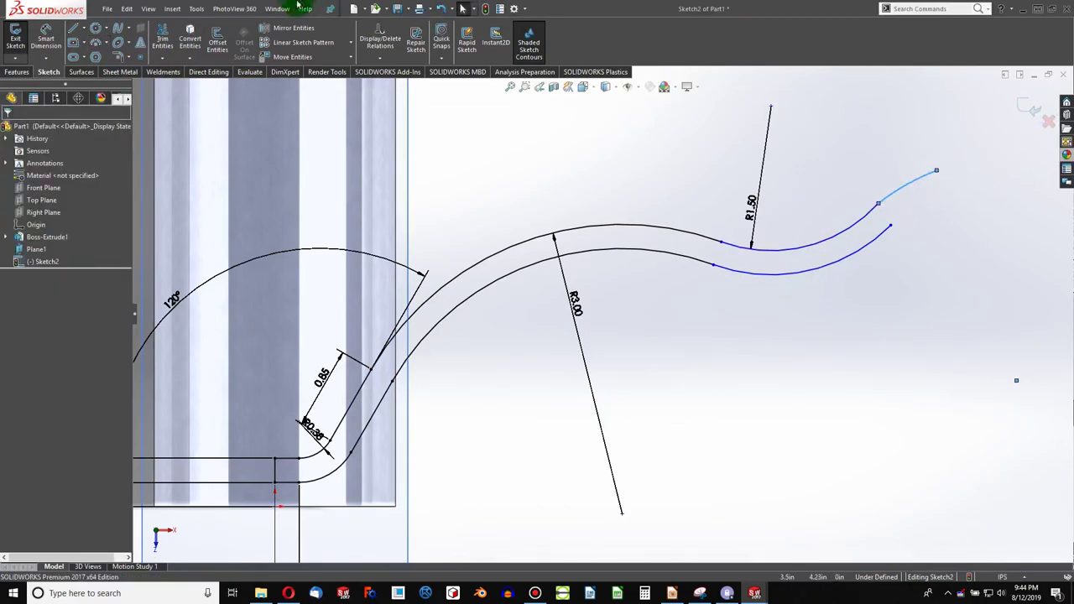
click(96, 52)
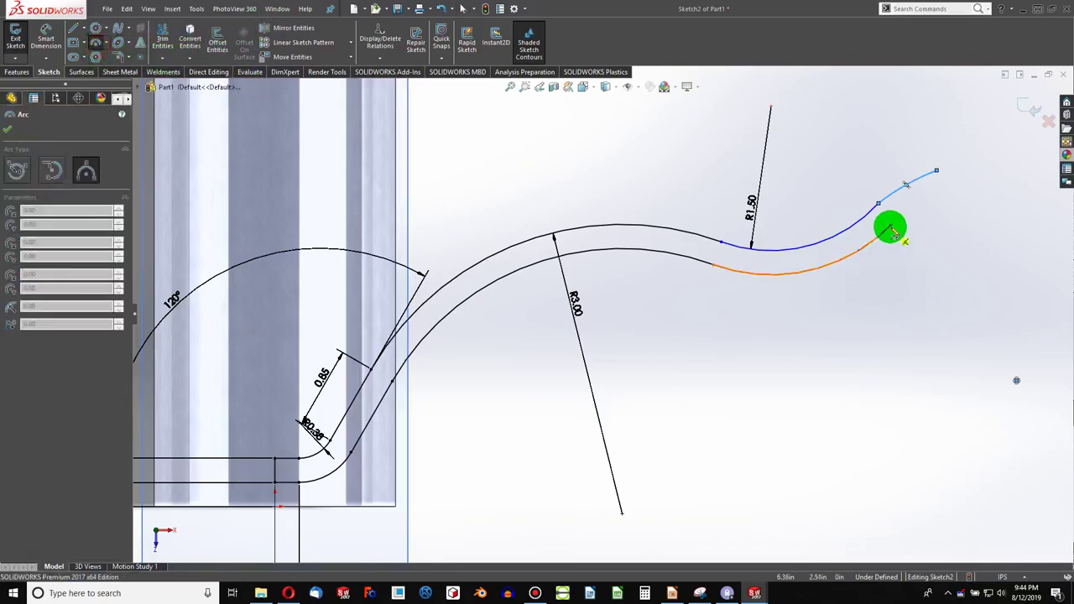
click(892, 225)
click(938, 197)
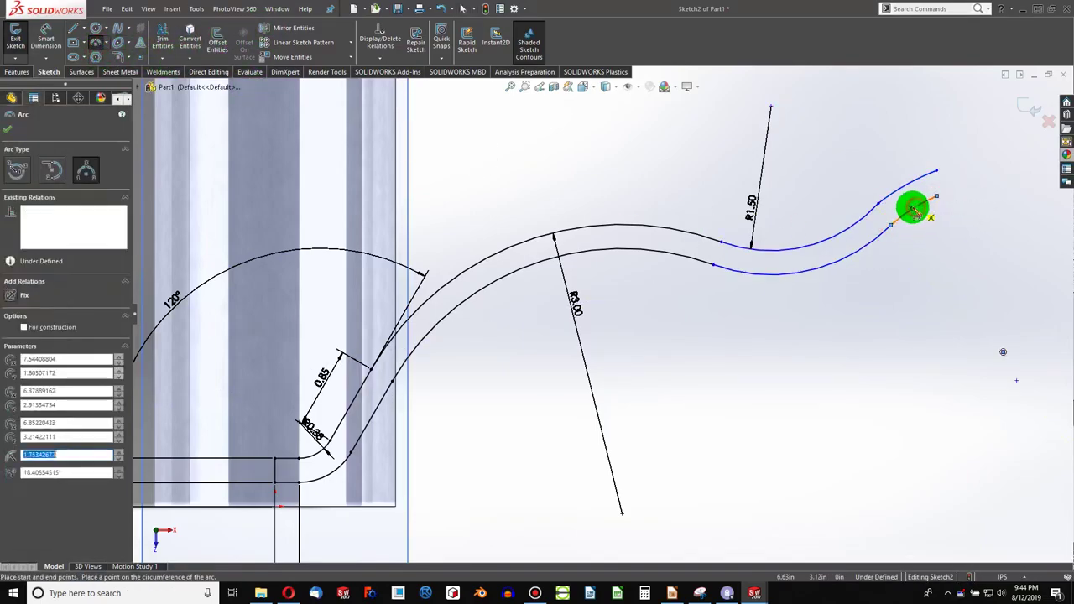
key(Escape)
- Make the upper end arc tangent to the upper reverse arc
click(878, 240)
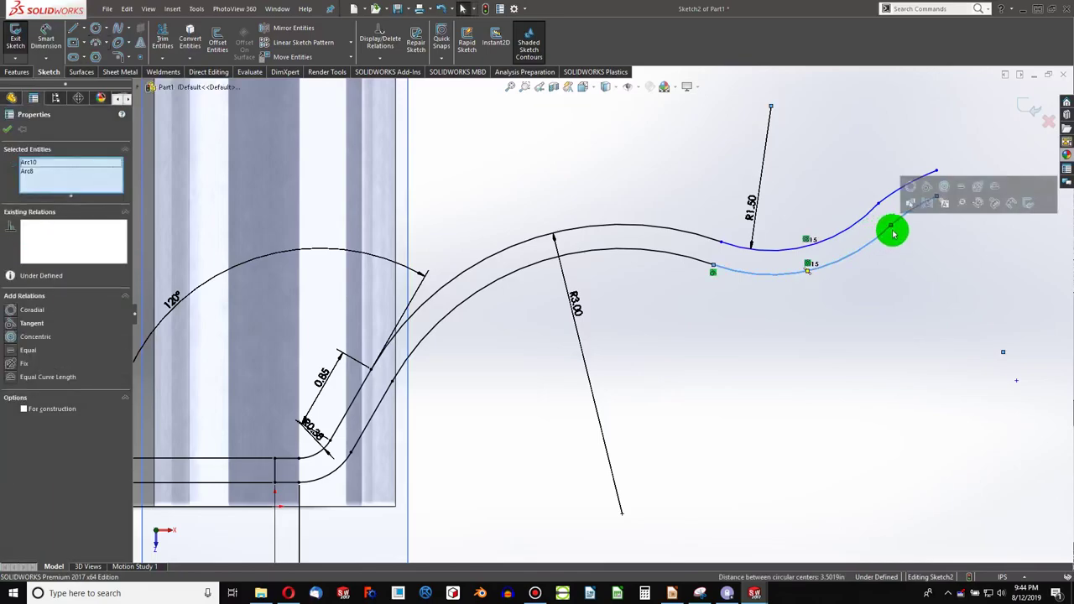
key(Escape)
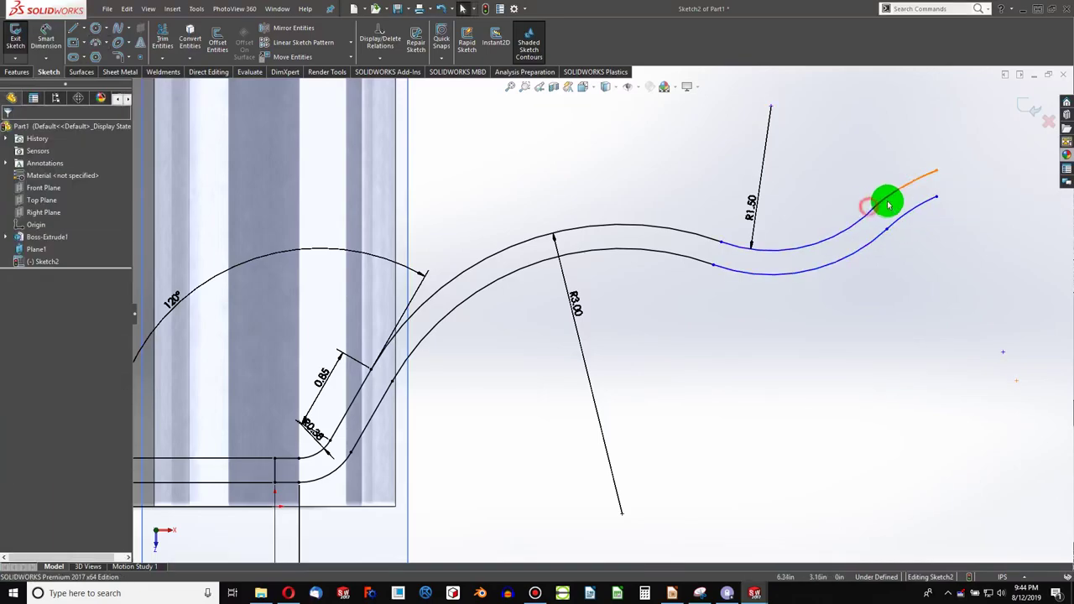
click(878, 203)
ctrl+click(868, 211)
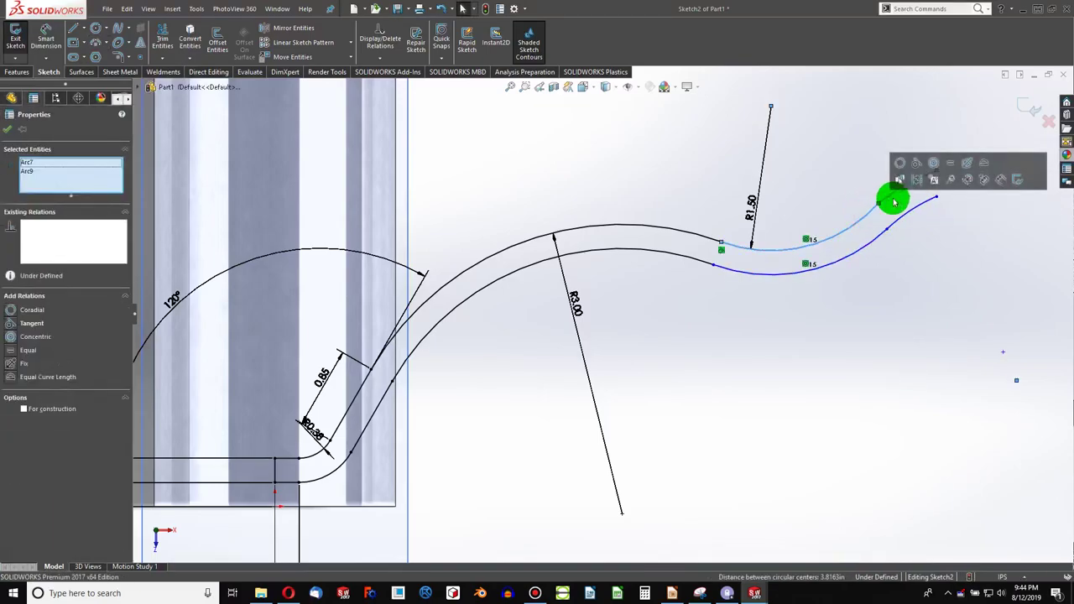
click(917, 167)
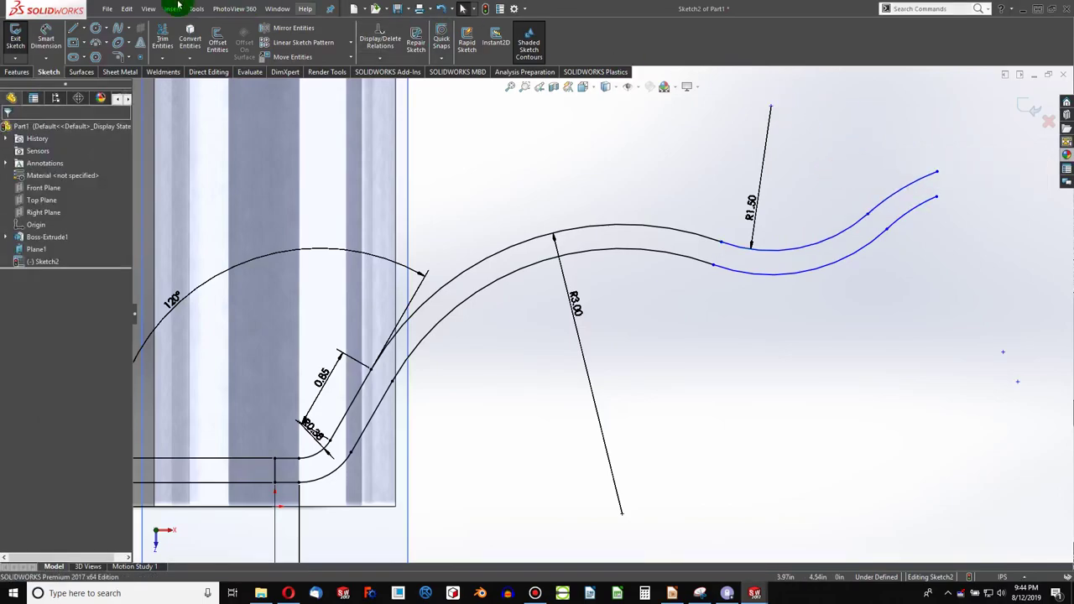
click(73, 32)
- Draw a line joining the right arc ends and relate the two end arcs
click(938, 172)
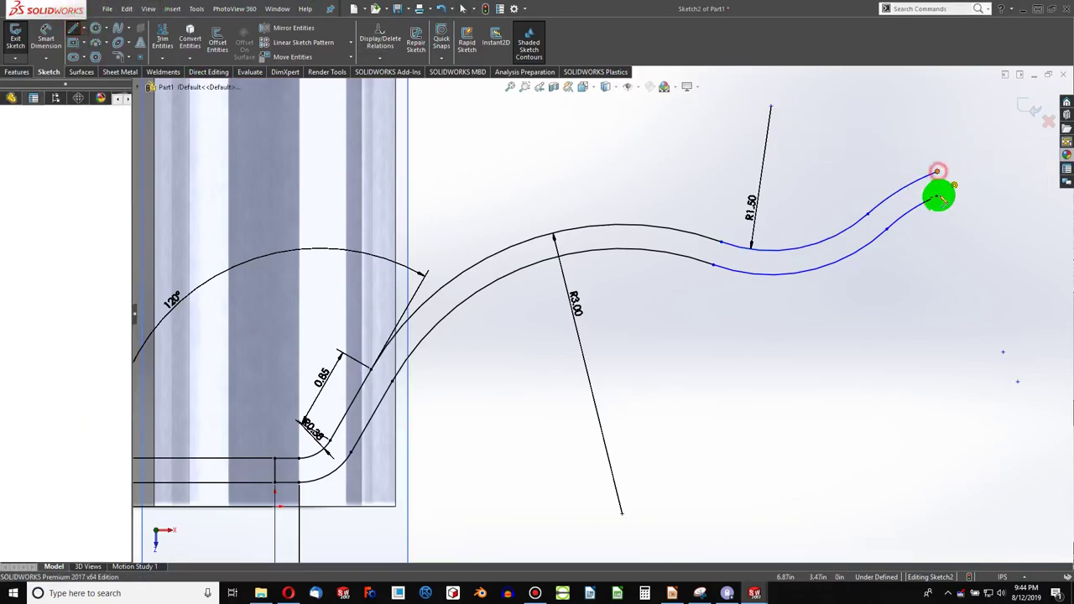
click(937, 197)
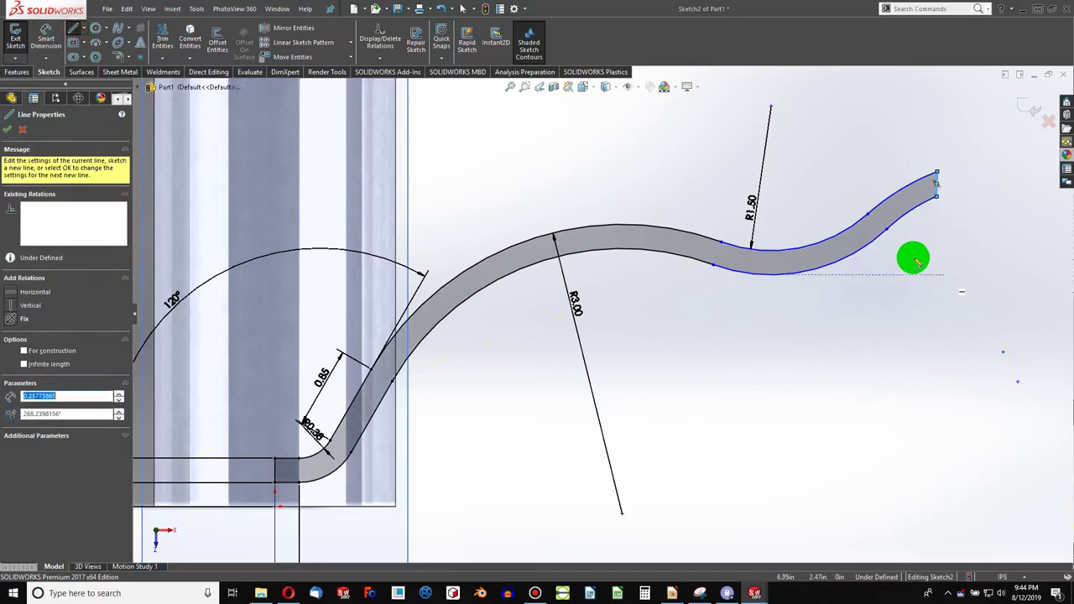
key(Escape)
key(Escape)
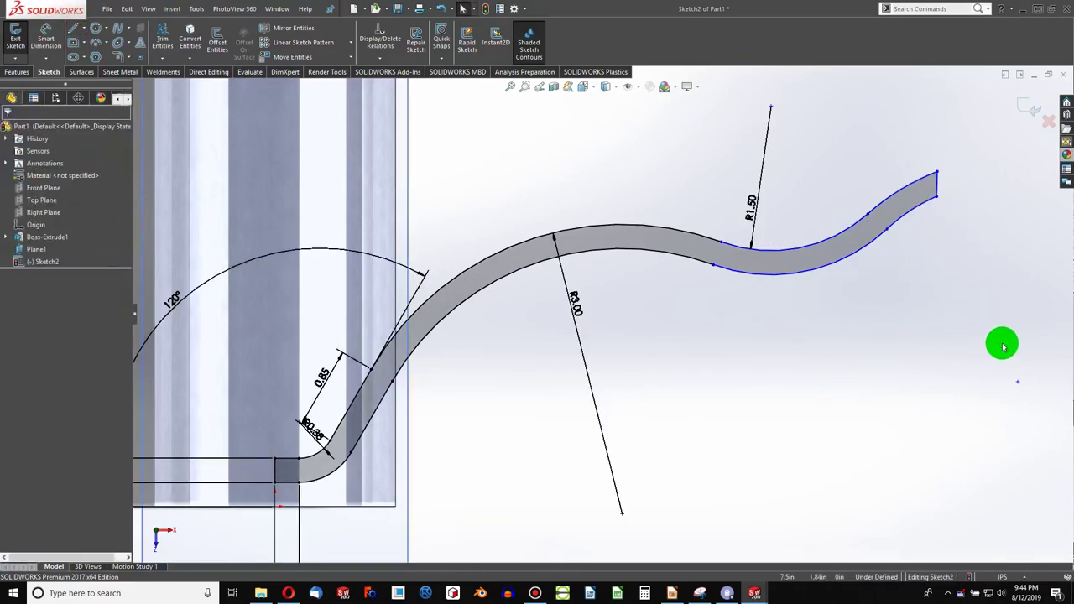
click(908, 208)
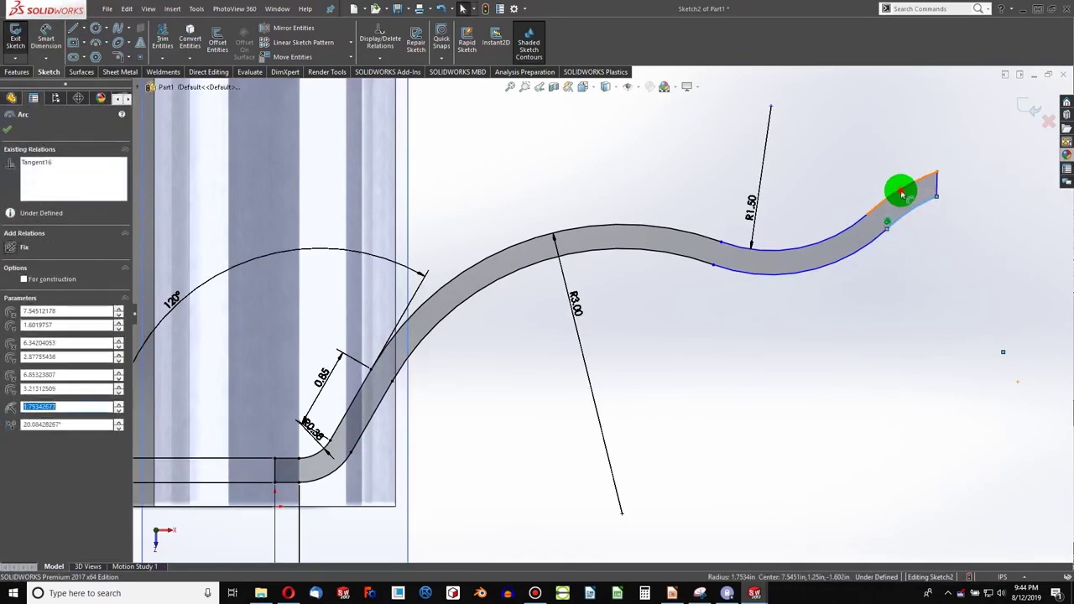
ctrl+click(902, 193)
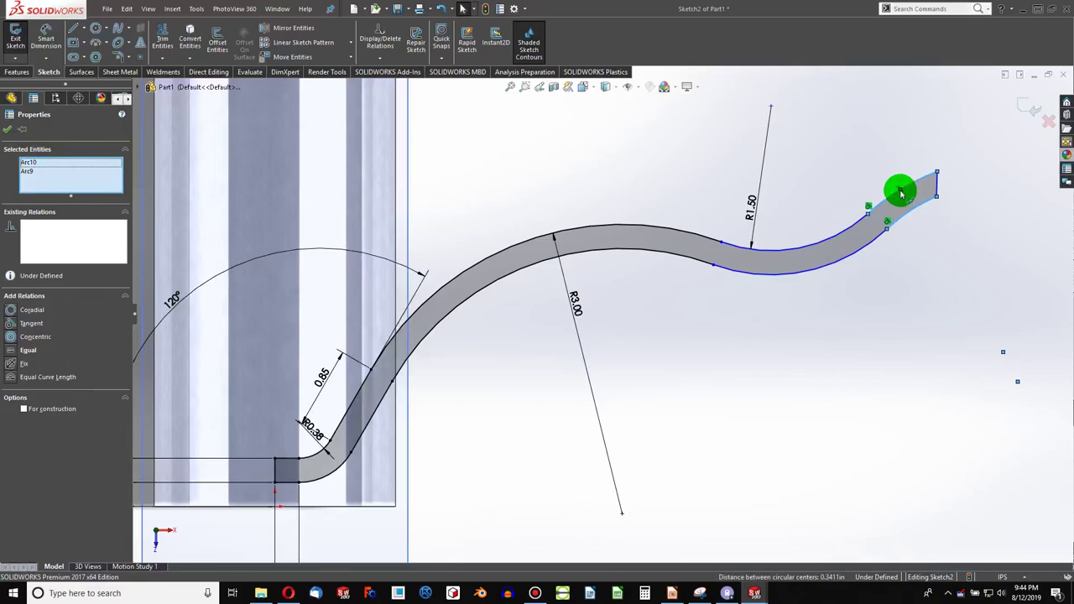
click(12, 337)
- Make the end line vertical and coincident with the right-end sketch point
click(585, 360)
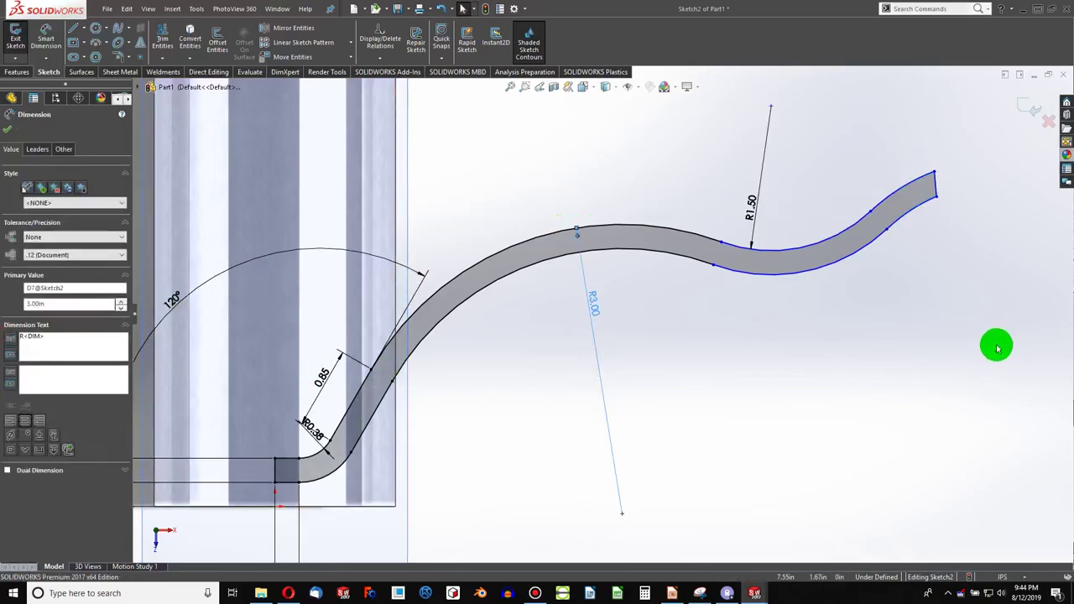
click(938, 192)
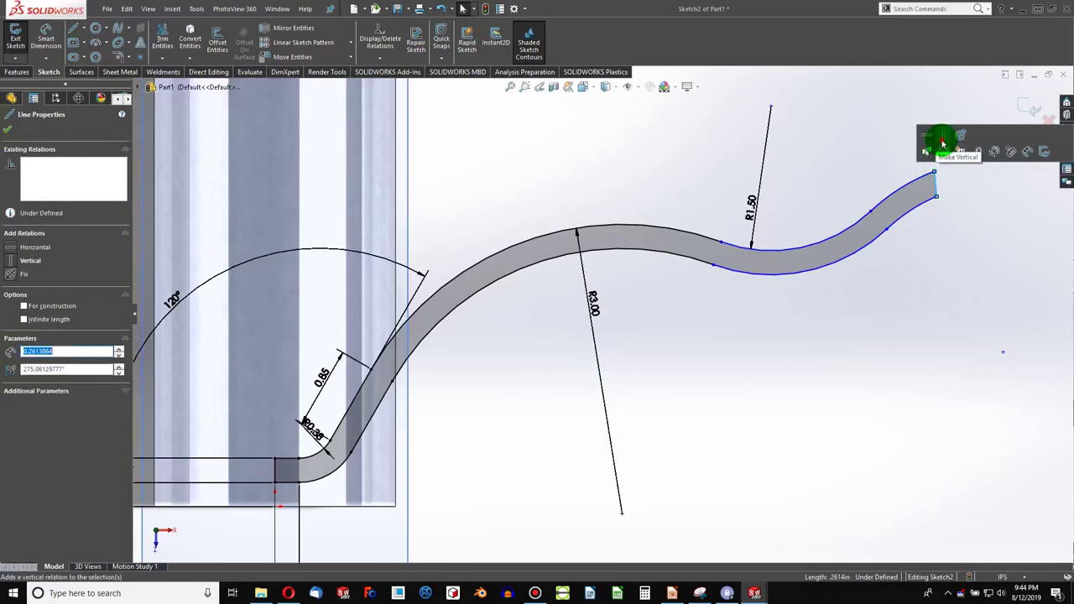
click(965, 261)
click(1004, 353)
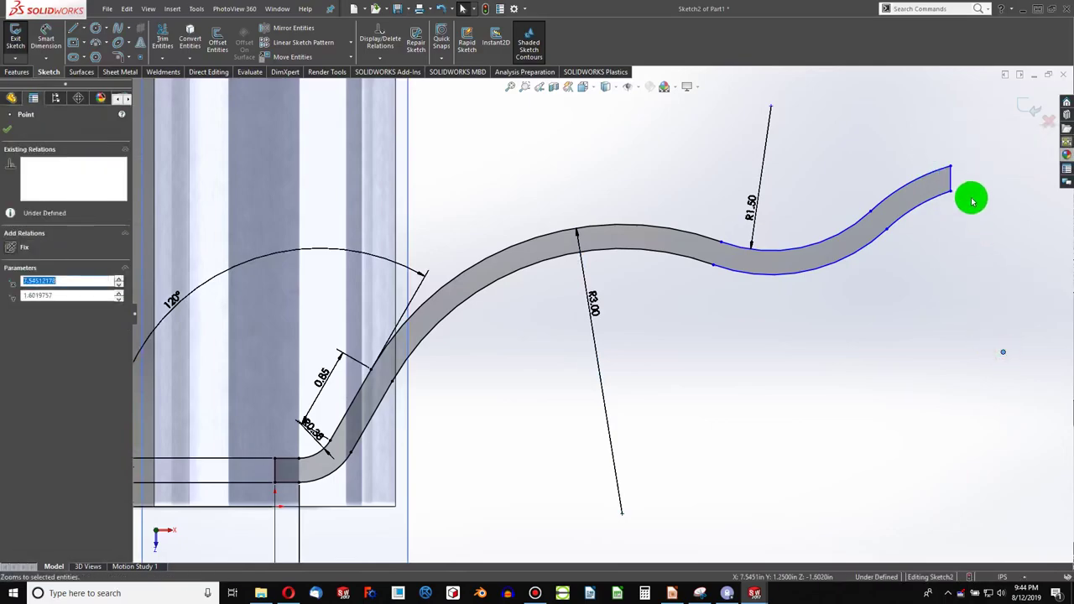
click(793, 279)
click(1002, 354)
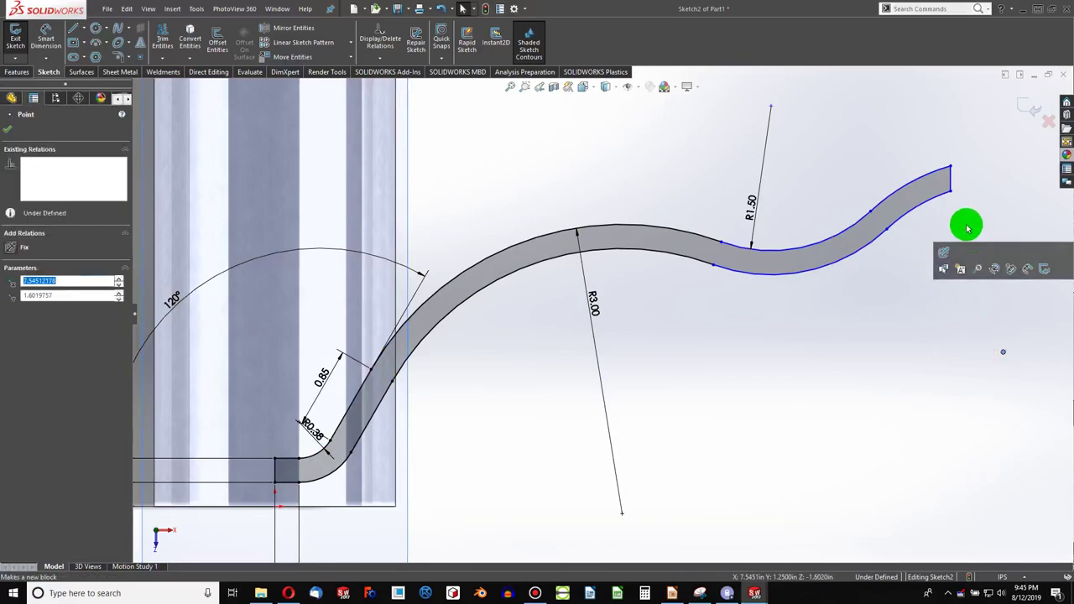
ctrl+click(950, 182)
click(13, 324)
click(798, 374)
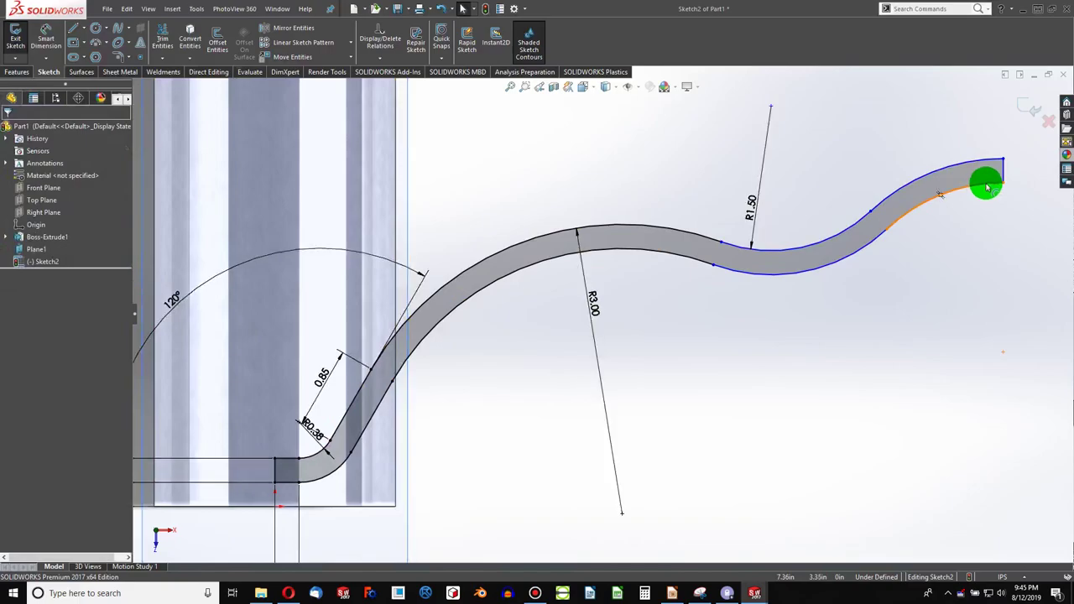
scroll(875, 293, up, 1)
scroll(868, 300, up, 2)
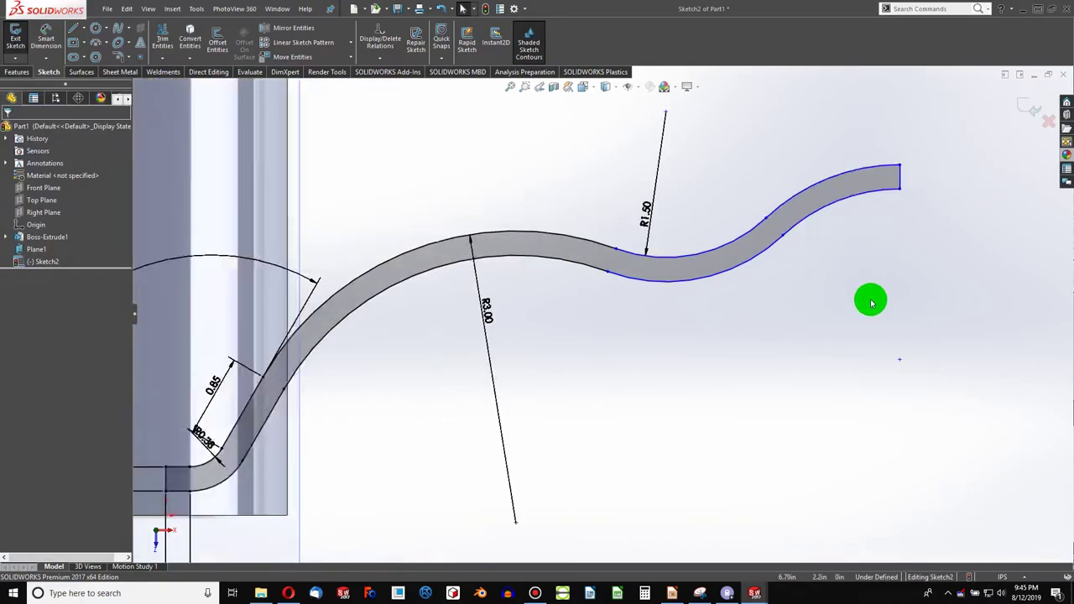
scroll(508, 288, up, 1)
scroll(491, 299, up, 1)
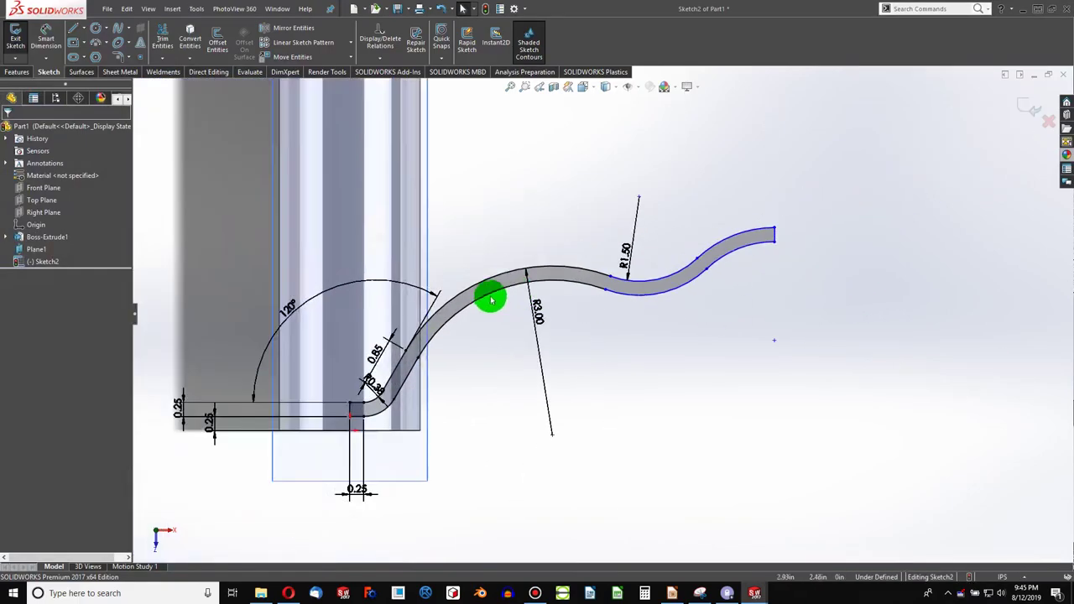
- Dimension the band's horizontal length to 7.85 (2.5*pi)
click(45, 38)
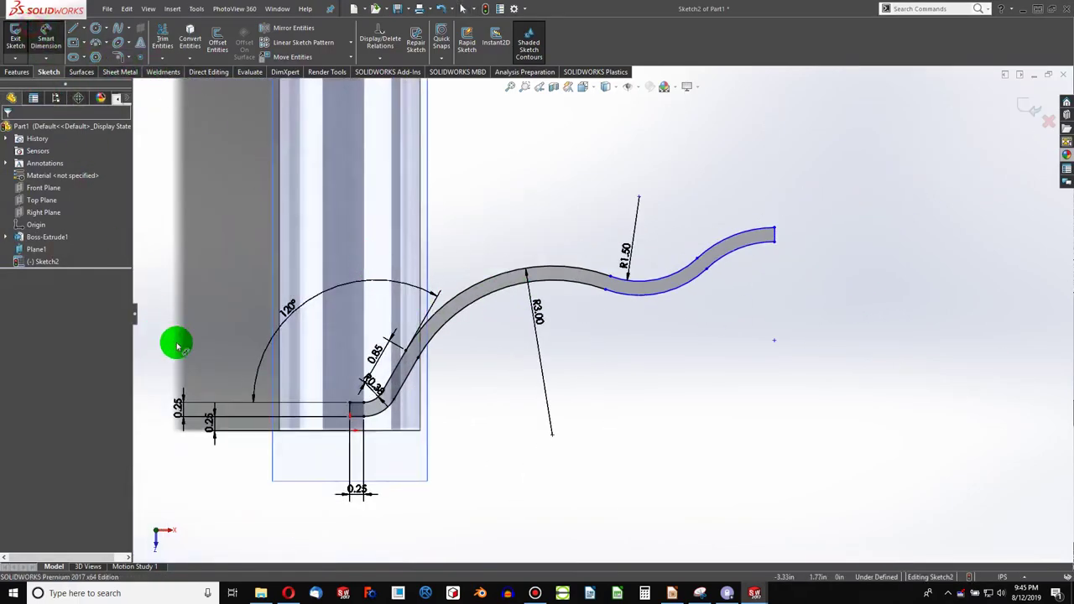
click(351, 404)
click(777, 243)
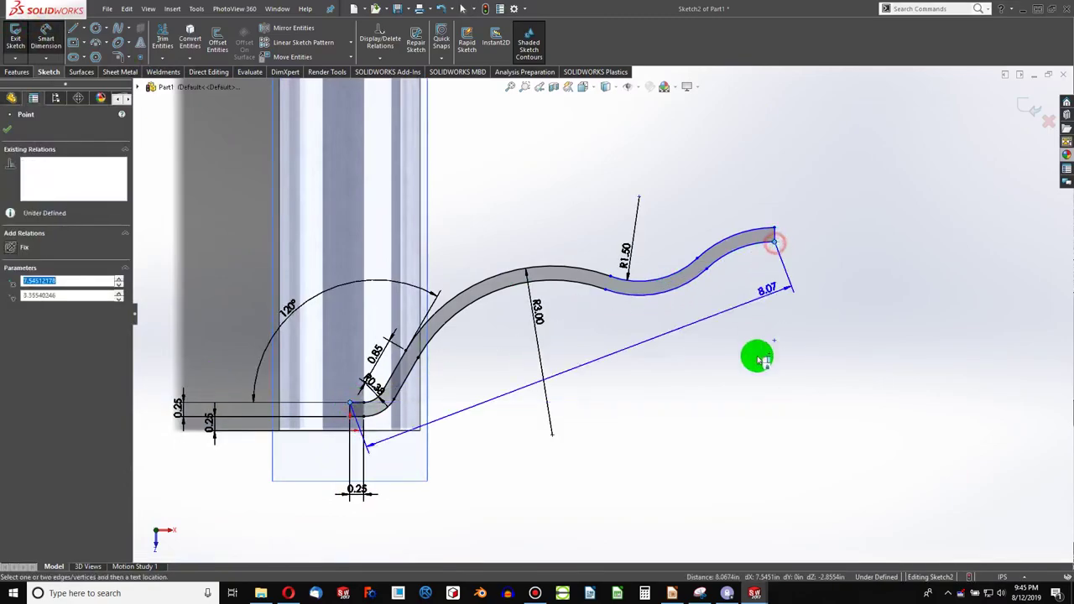
click(621, 489)
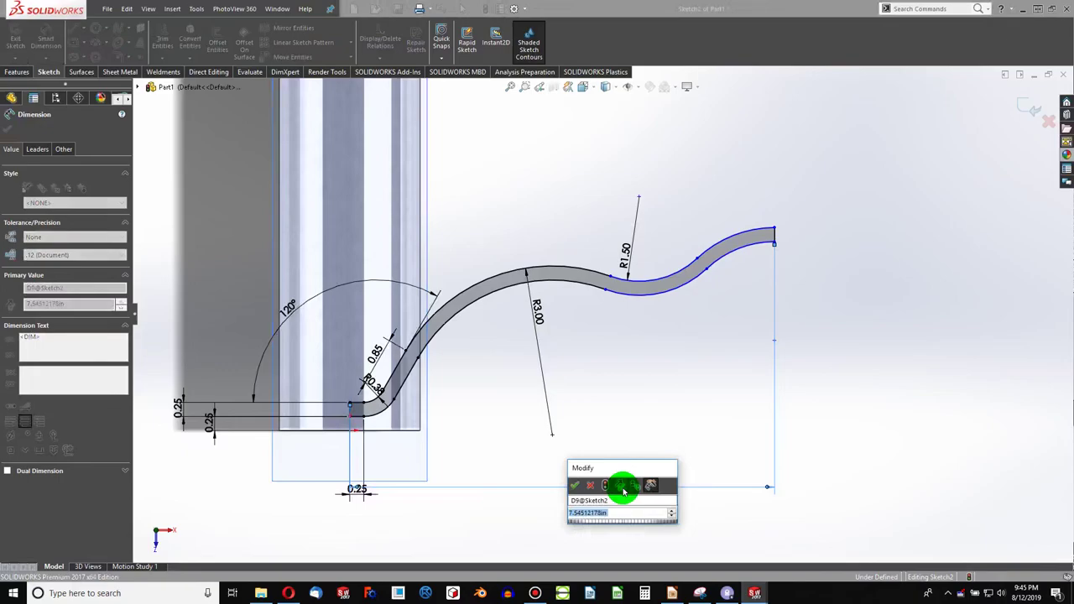
text(2.5)
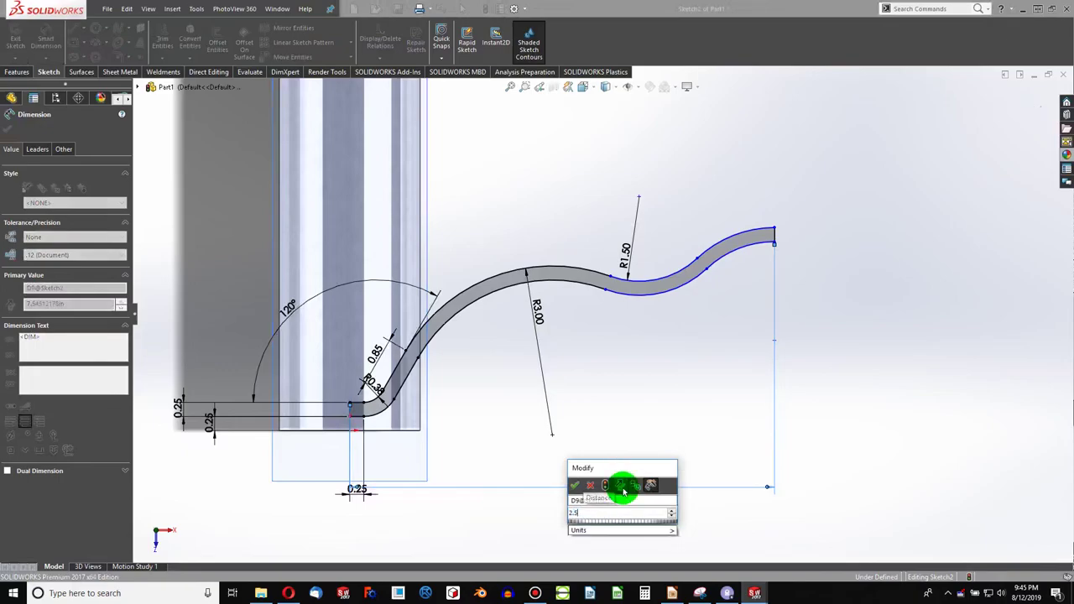
text("/)
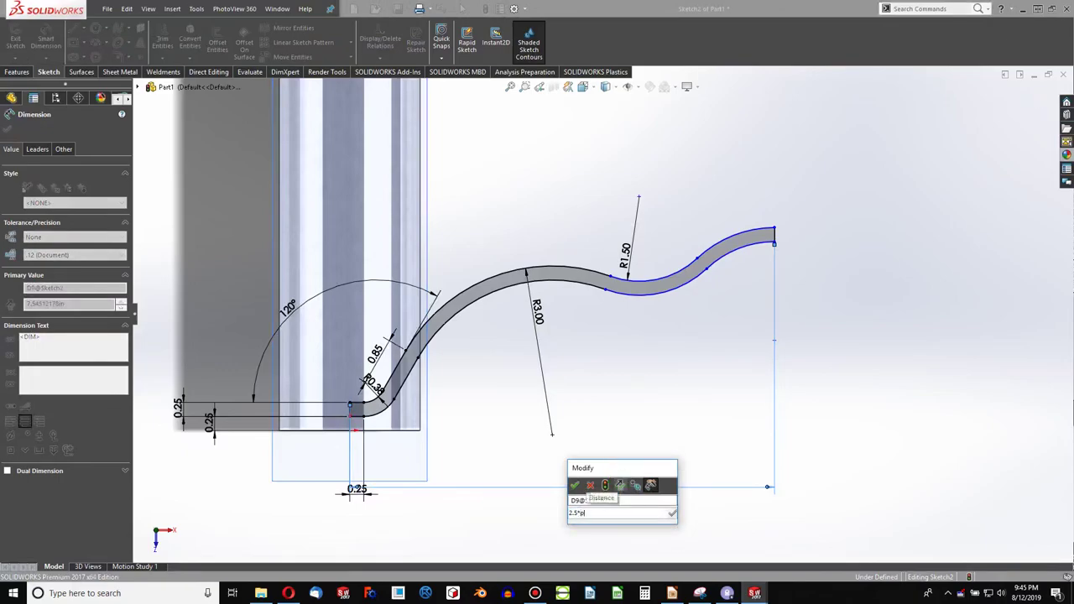
key(Return)
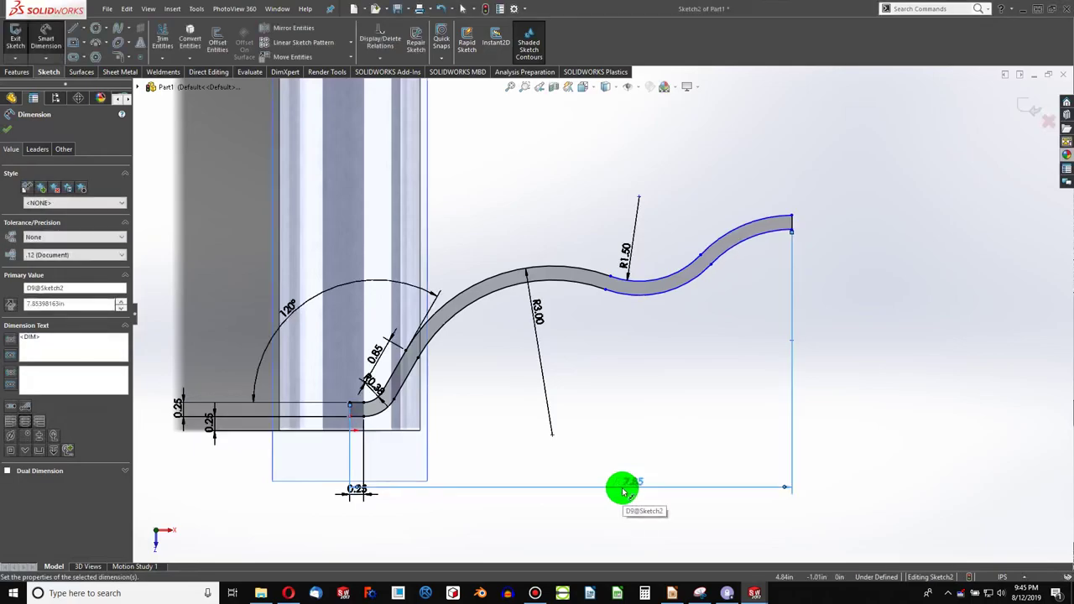
- Add a 2.00 vertical height dimension at the band's right end
click(351, 416)
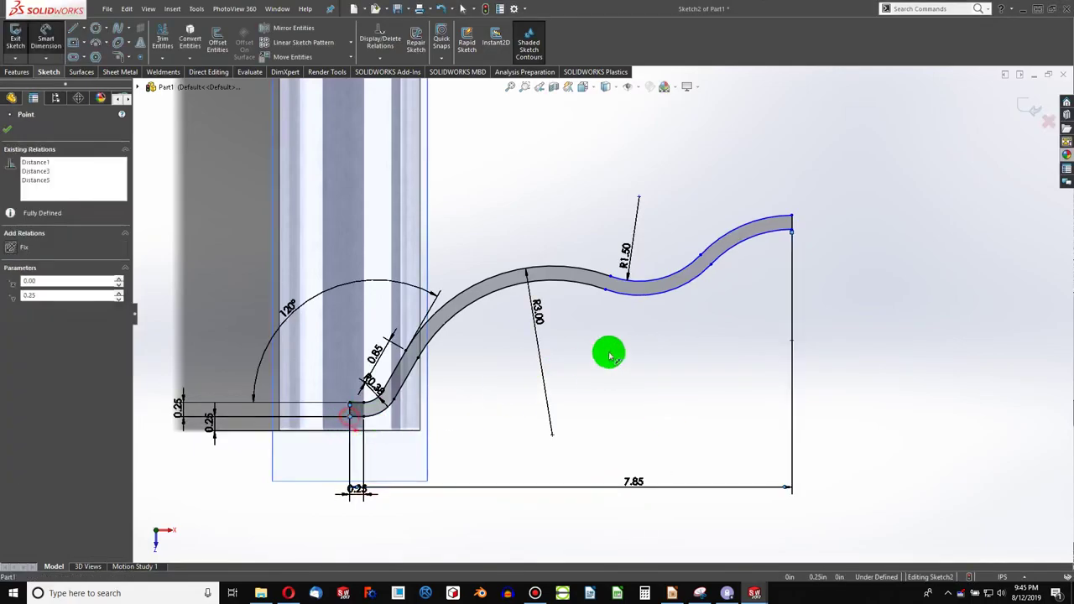
click(793, 229)
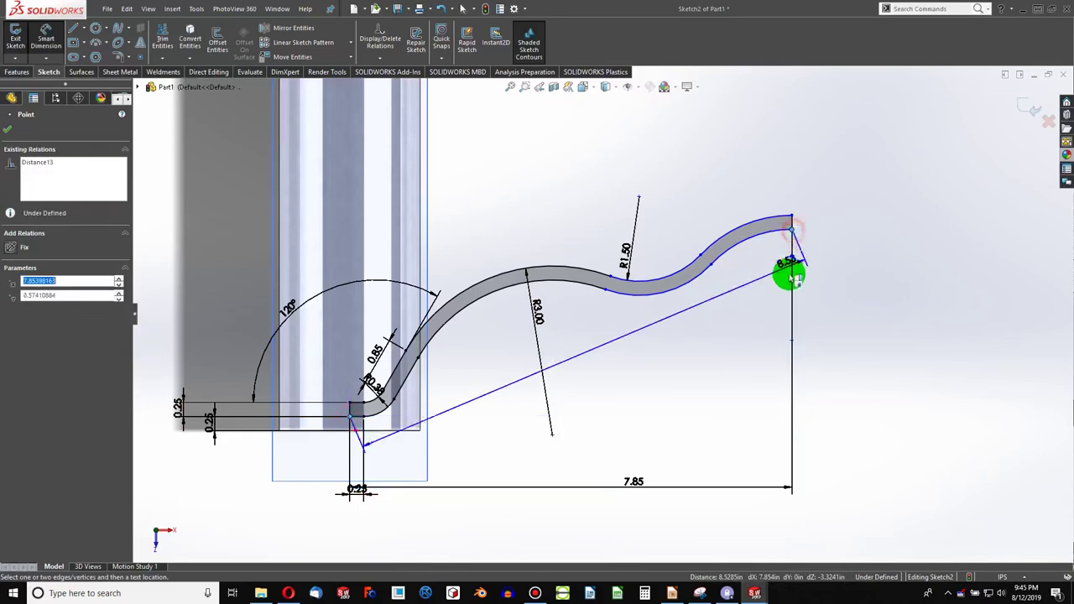
click(860, 323)
text(2.00in)
key(Return)
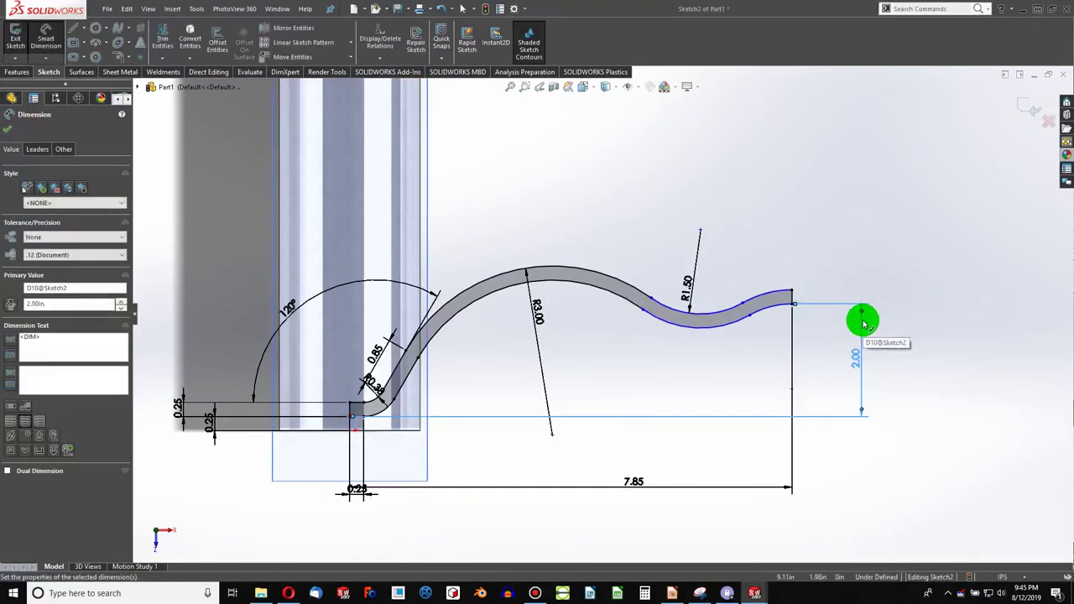
key(Escape)
drag(752, 316, 759, 313)
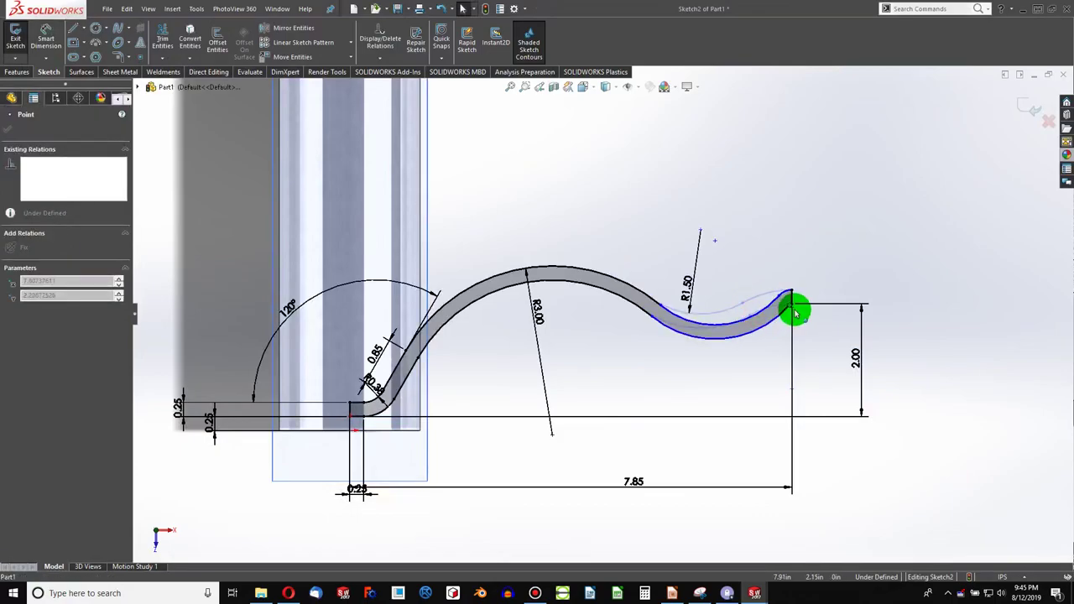
key(Escape)
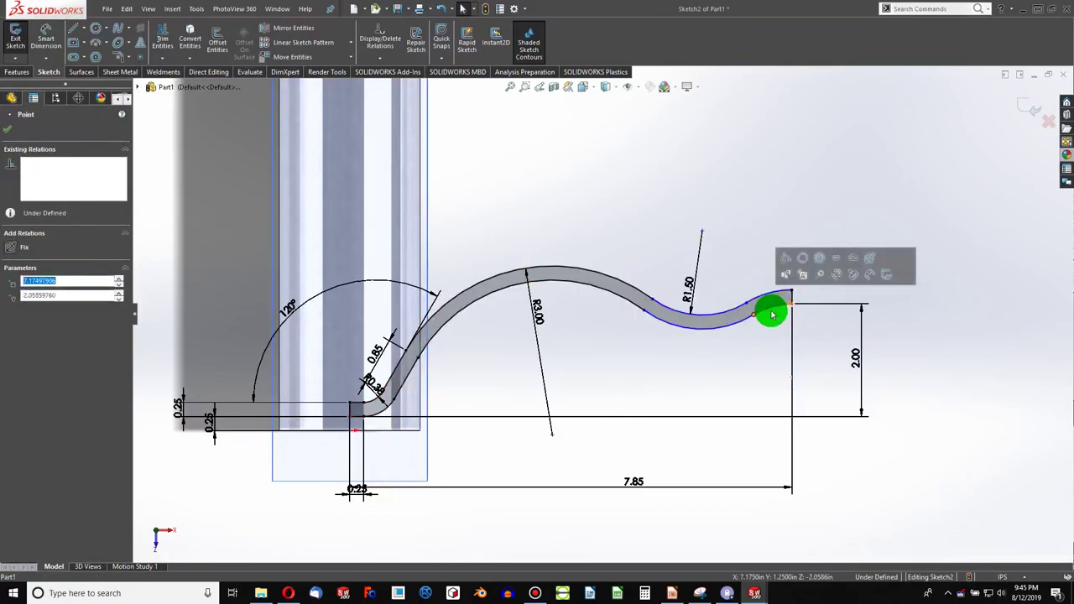
- Make the small fillet arc and the right-end arc equal in radius
click(367, 393)
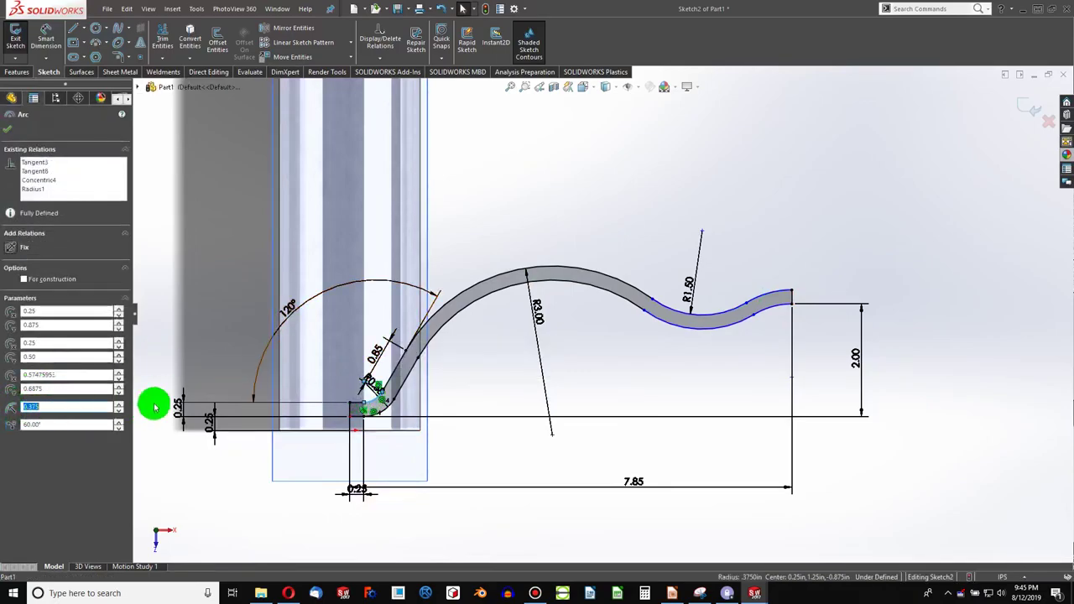
ctrl+click(768, 311)
click(853, 261)
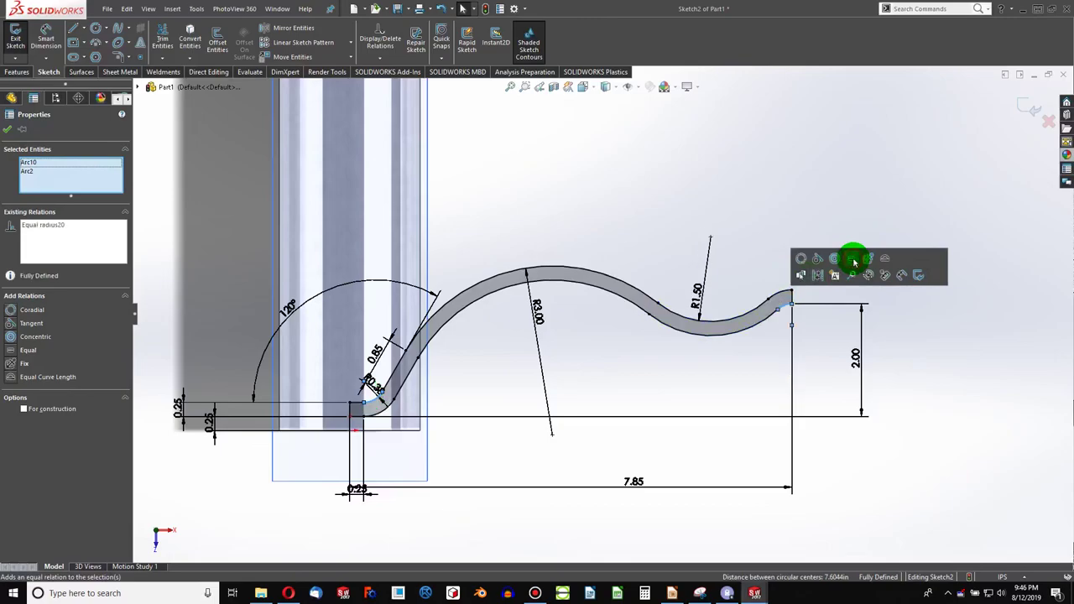
click(743, 361)
scroll(706, 369, up, 1)
scroll(667, 371, down, 1)
scroll(654, 370, up, 1)
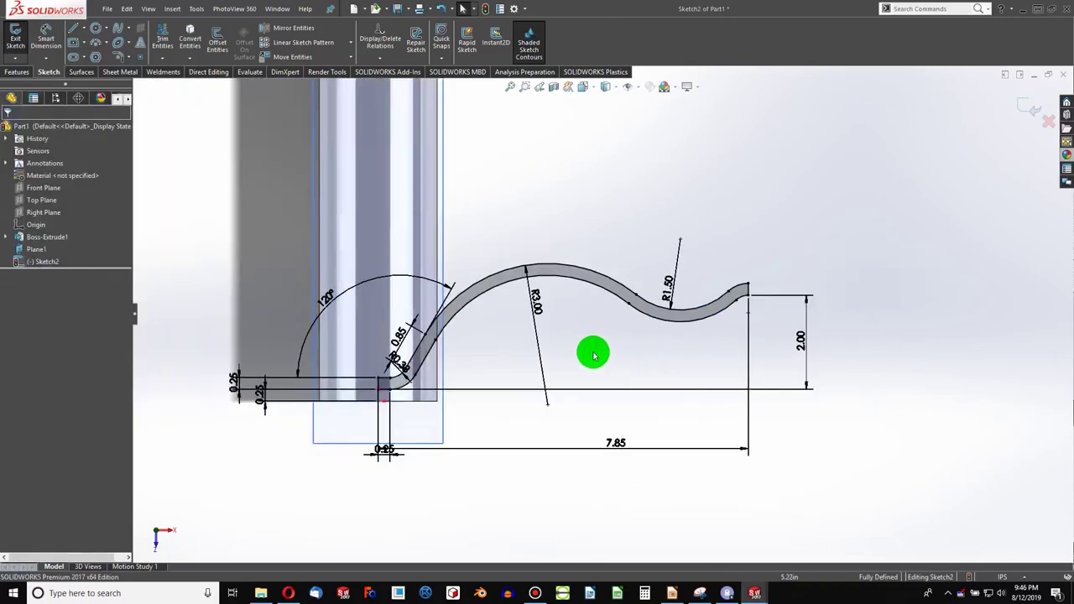
scroll(592, 352, up, 1)
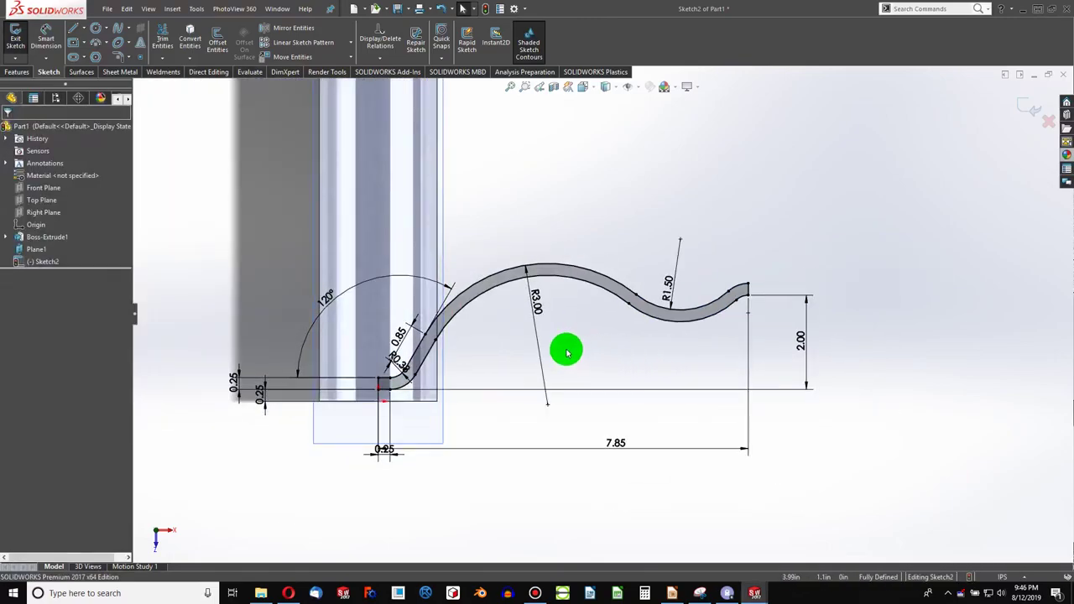
- Wrap the curved band sketch onto the cylinder face analytically, creating Wrap1
click(15, 71)
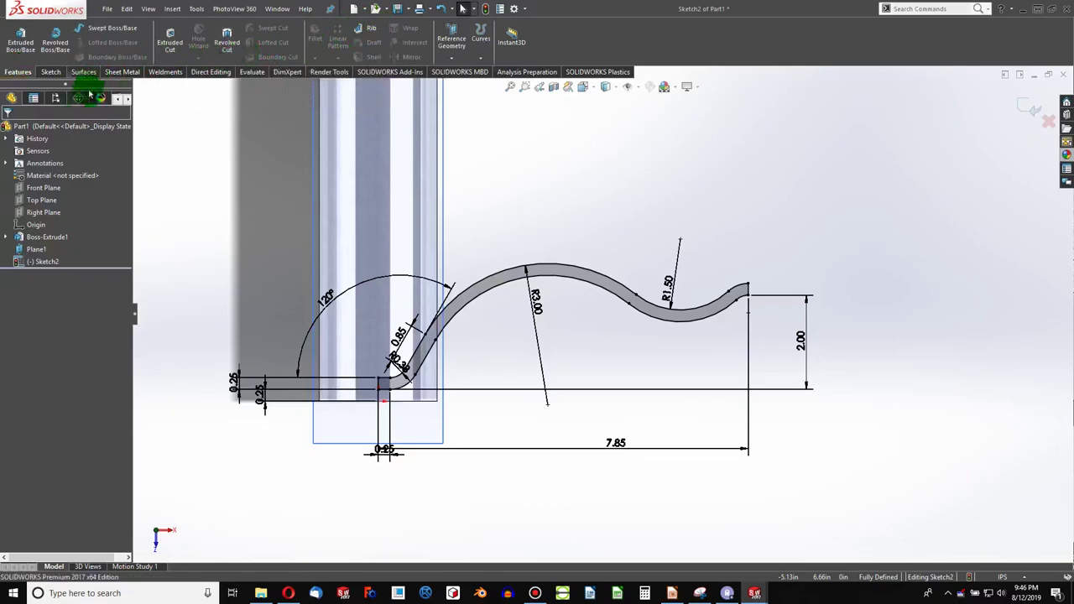
click(485, 11)
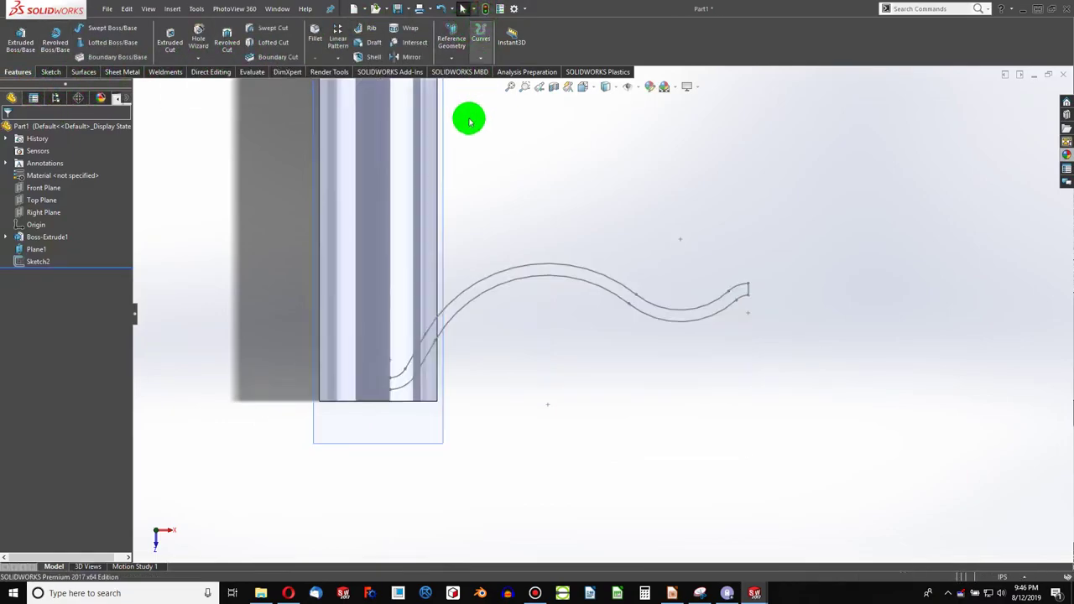
click(478, 272)
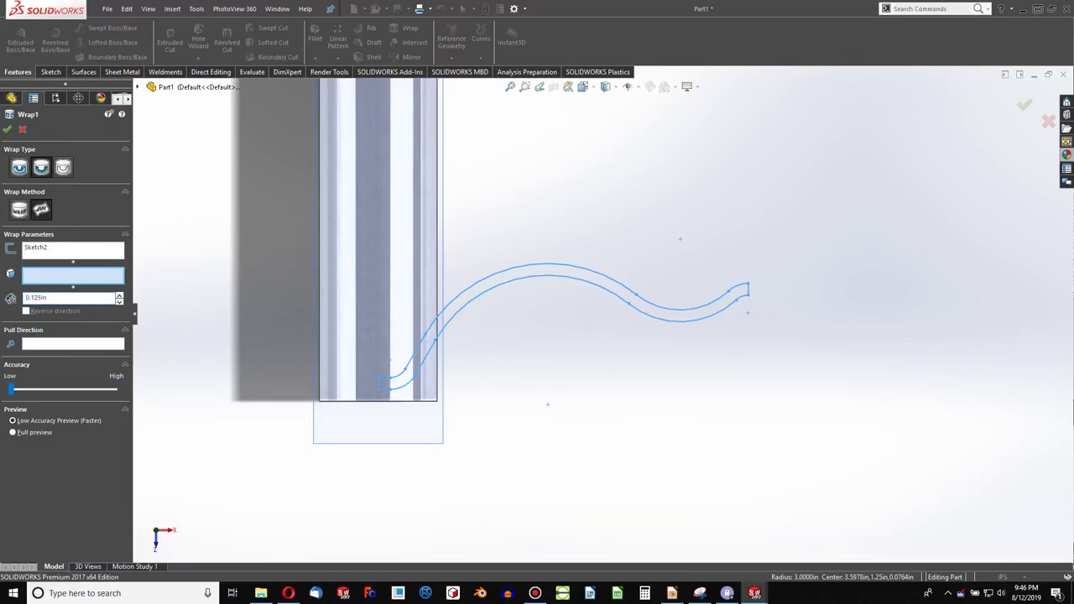
click(18, 211)
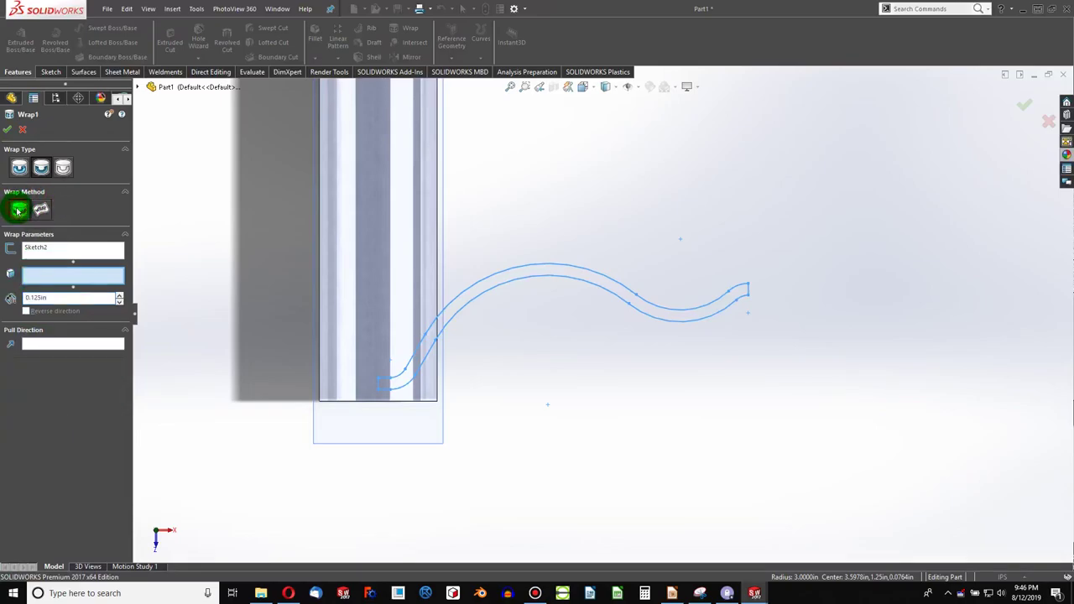
click(361, 282)
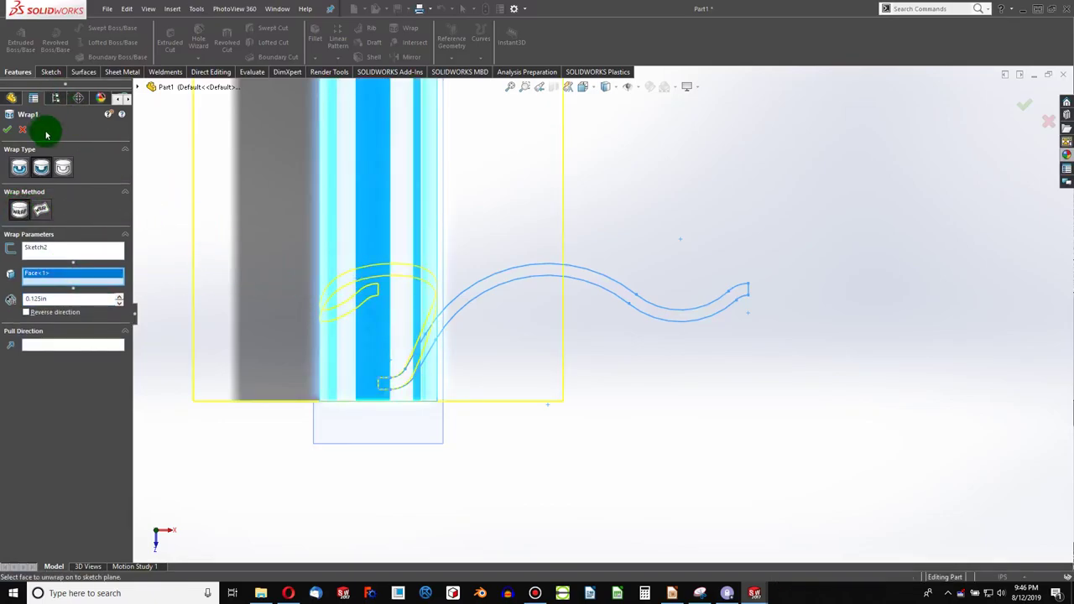
key(Return)
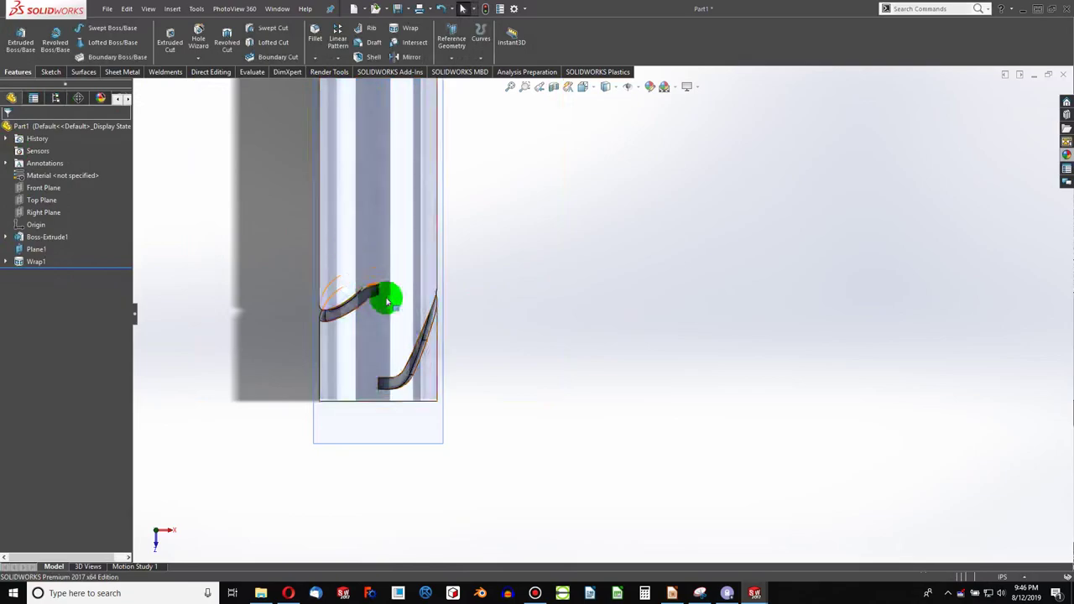
scroll(395, 315, down, 2)
scroll(407, 326, down, 2)
scroll(341, 238, up, 3)
scroll(415, 339, up, 3)
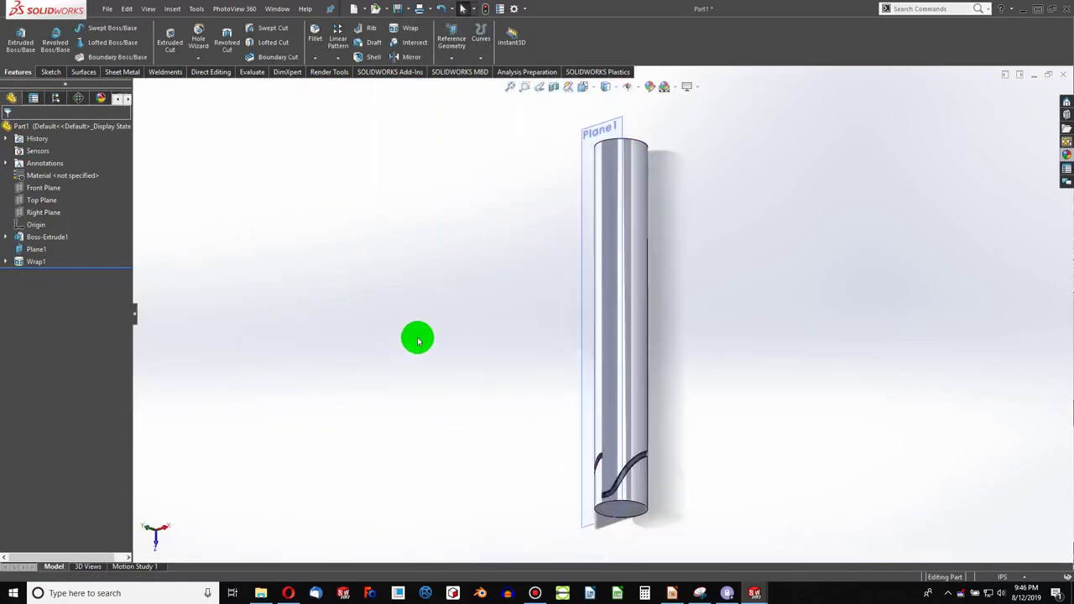
- Orbit to a tilted view and hide Plane1
mouse_move(503, 366)
middle_down()
mouse_move(561, 387)
mouse_move(515, 386)
mouse_move(499, 400)
mouse_move(516, 395)
mouse_move(527, 471)
middle_up()
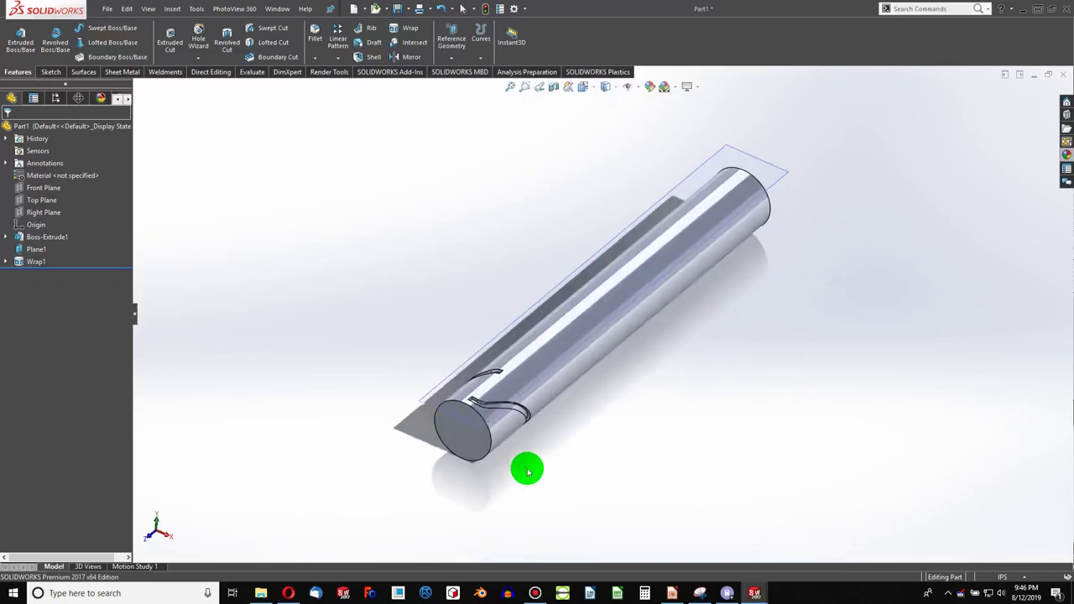
click(615, 239)
click(683, 206)
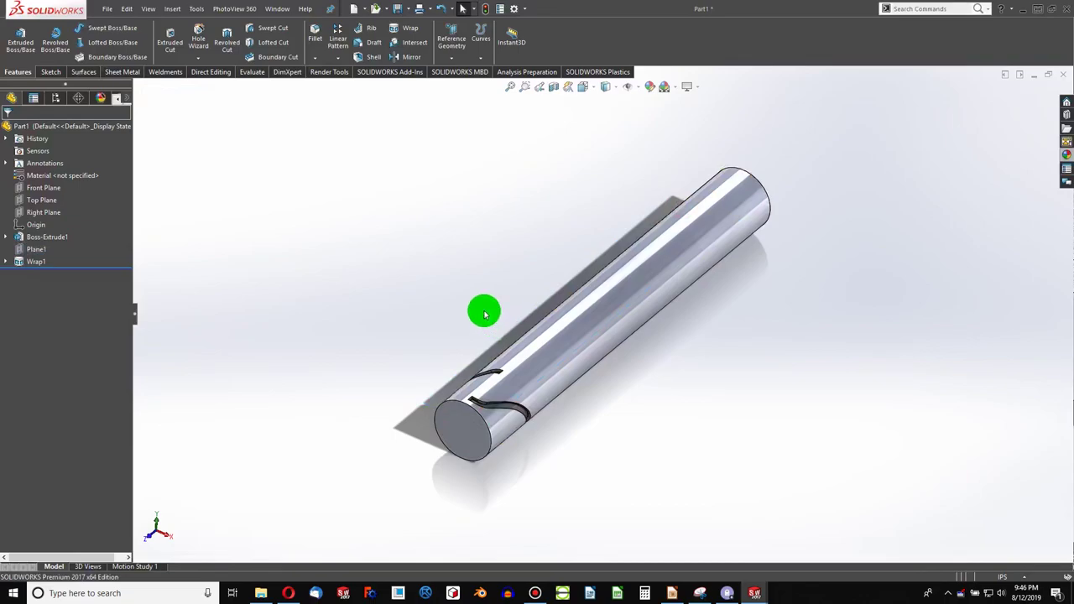
- Sketch a centerline on the Top Plane from the origin to the cylinder's top, then exit
click(50, 199)
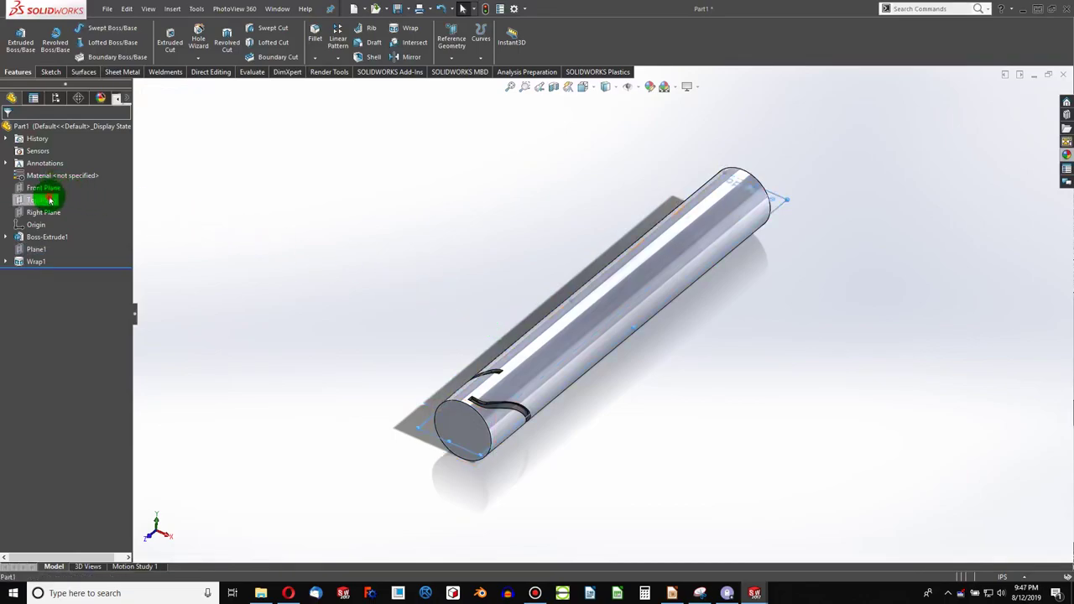
click(46, 71)
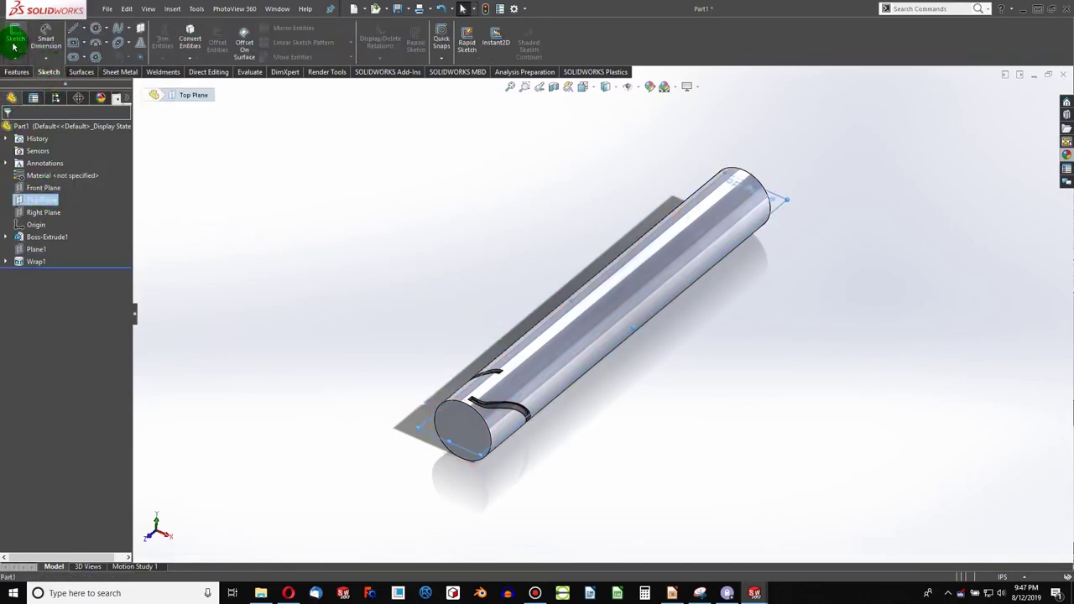
click(15, 37)
click(83, 28)
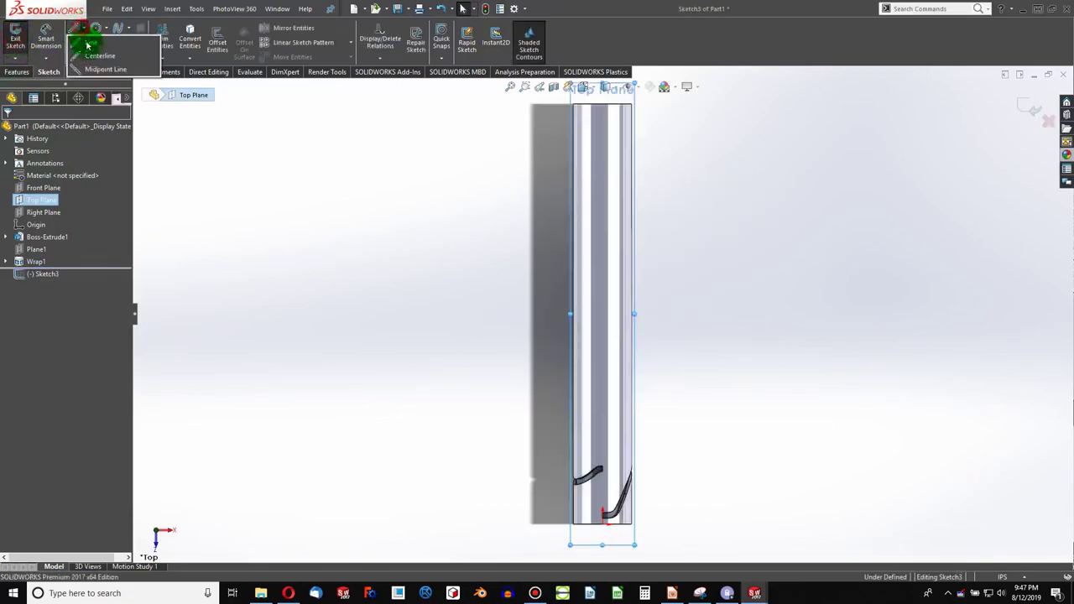
click(92, 48)
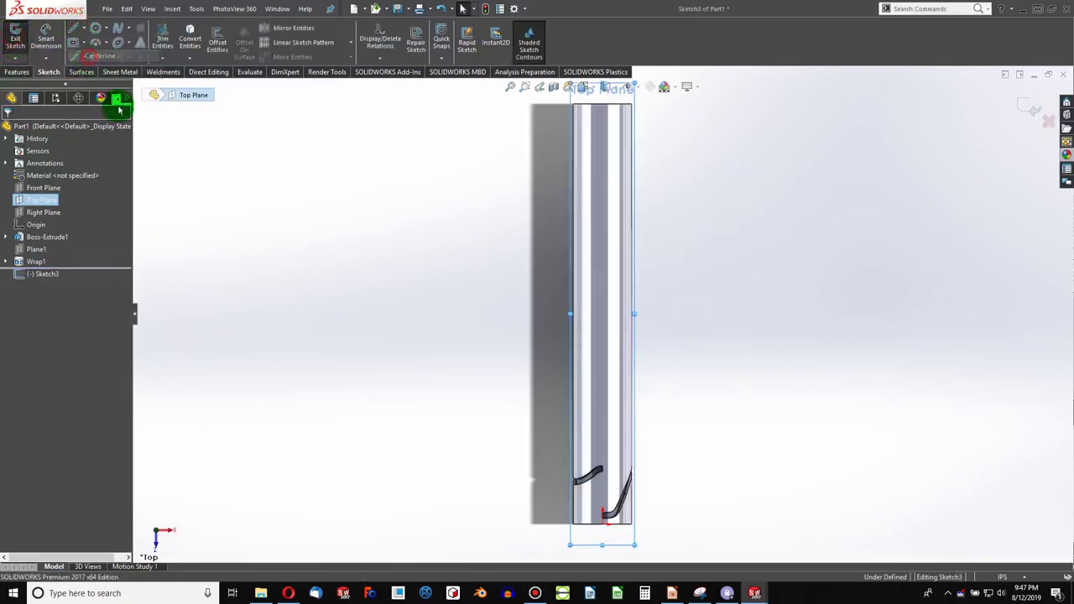
click(603, 518)
click(603, 104)
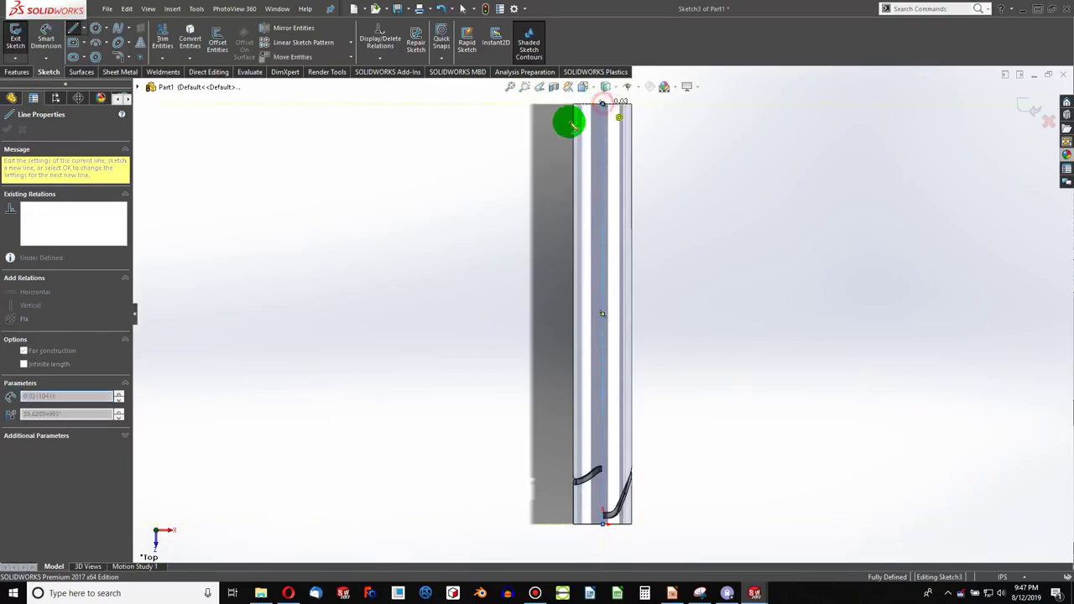
key(Escape)
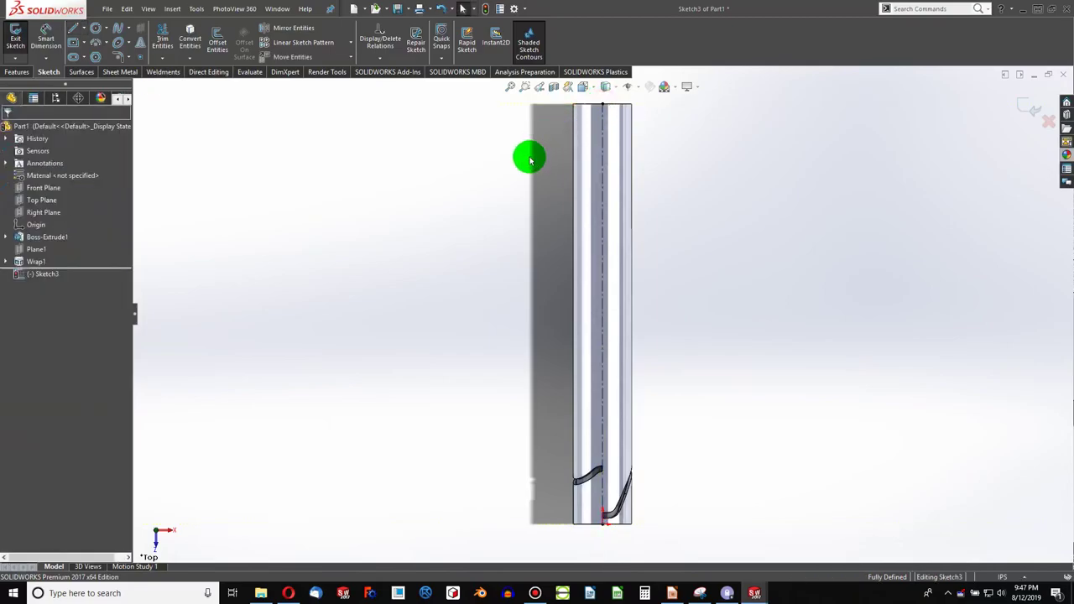
click(484, 8)
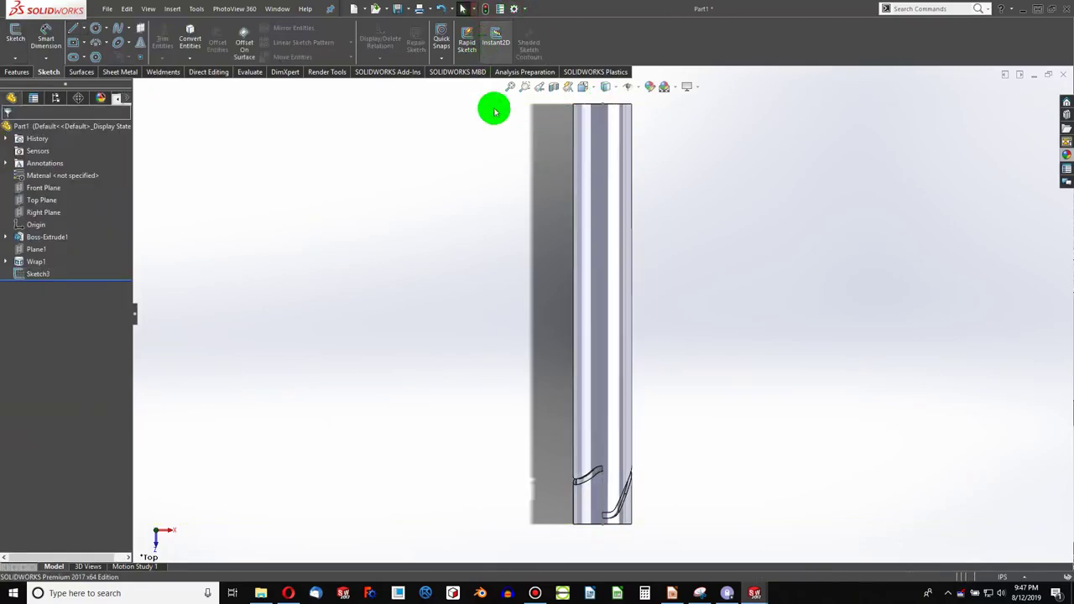
mouse_move(446, 309)
middle_down()
mouse_move(447, 228)
mouse_move(372, 194)
mouse_move(484, 319)
mouse_move(449, 322)
middle_up()
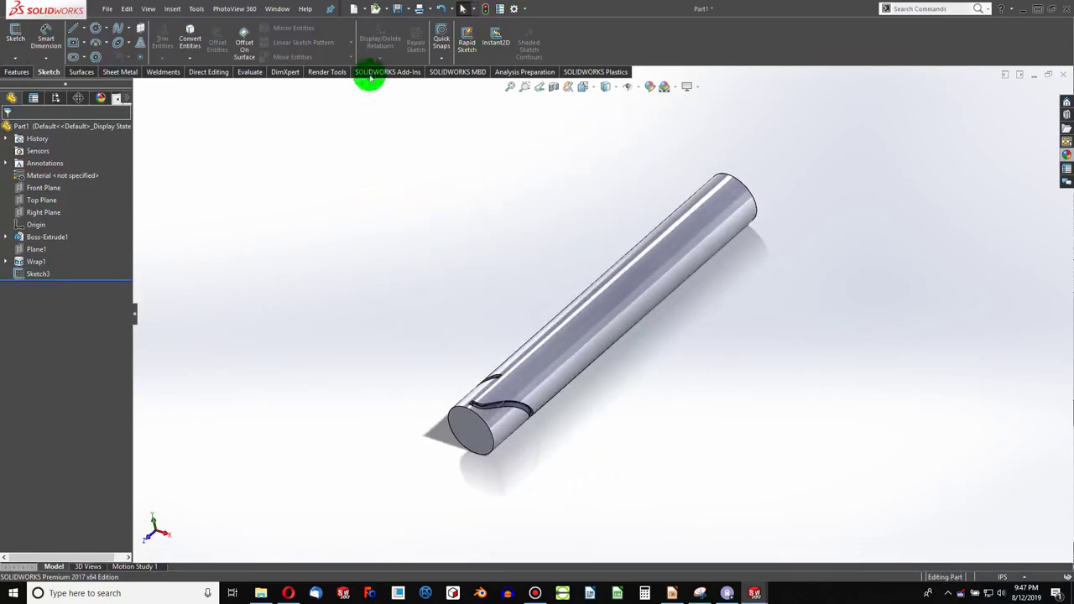
- Pattern Wrap1 along the Sketch3 centerline with 2 in spacing and 8 instances
click(18, 76)
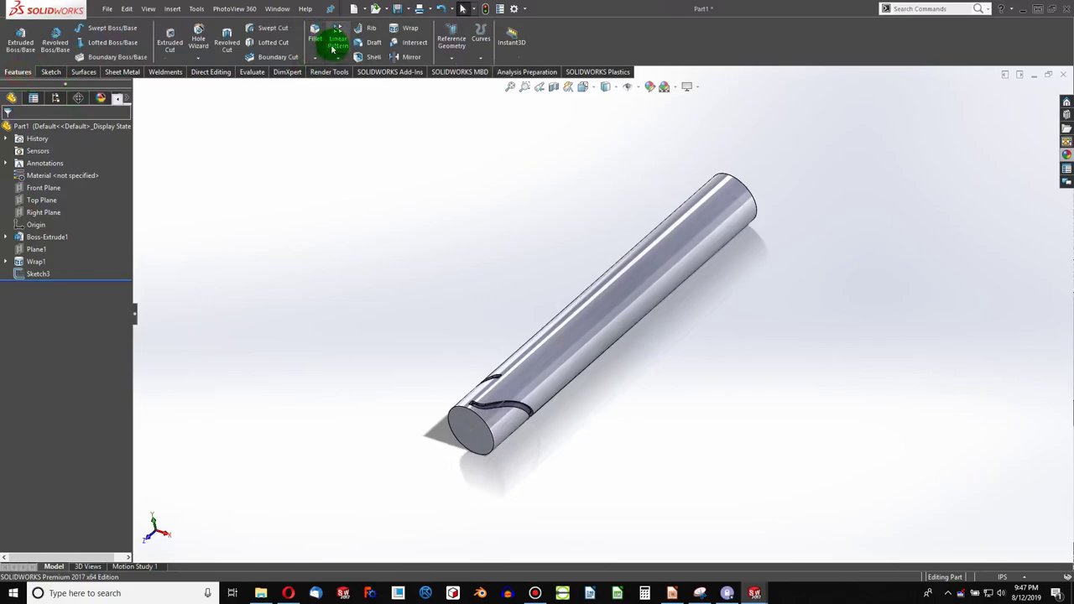
click(337, 53)
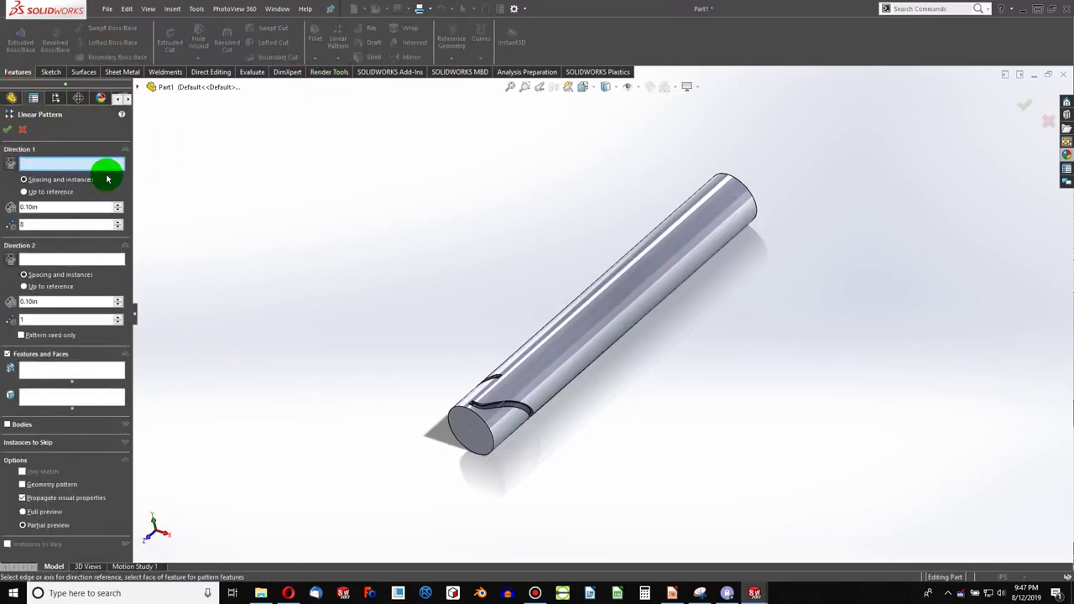
scroll(492, 392, down, 3)
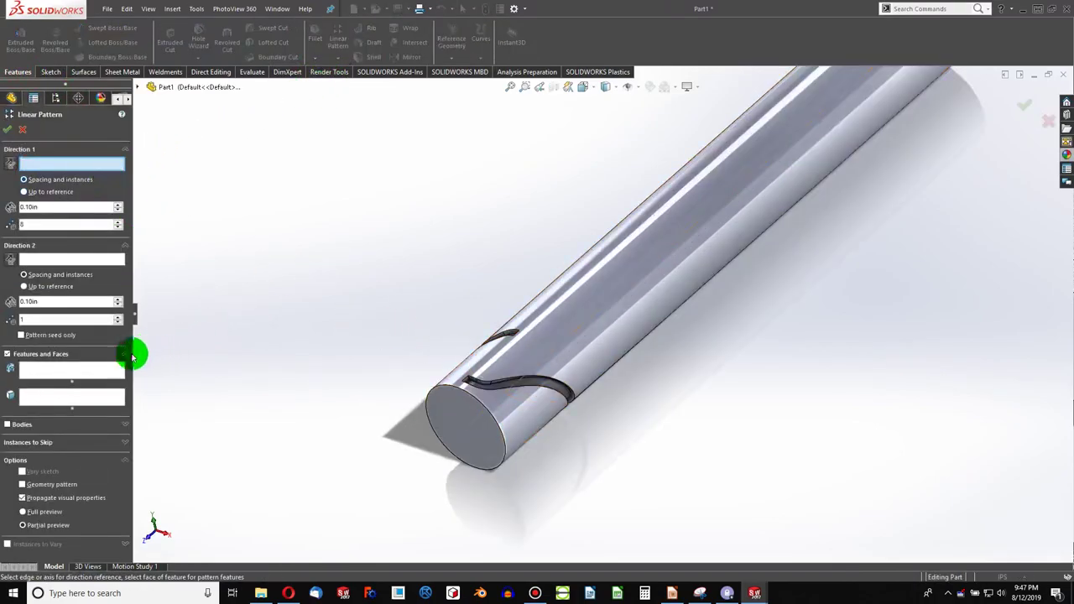
click(90, 383)
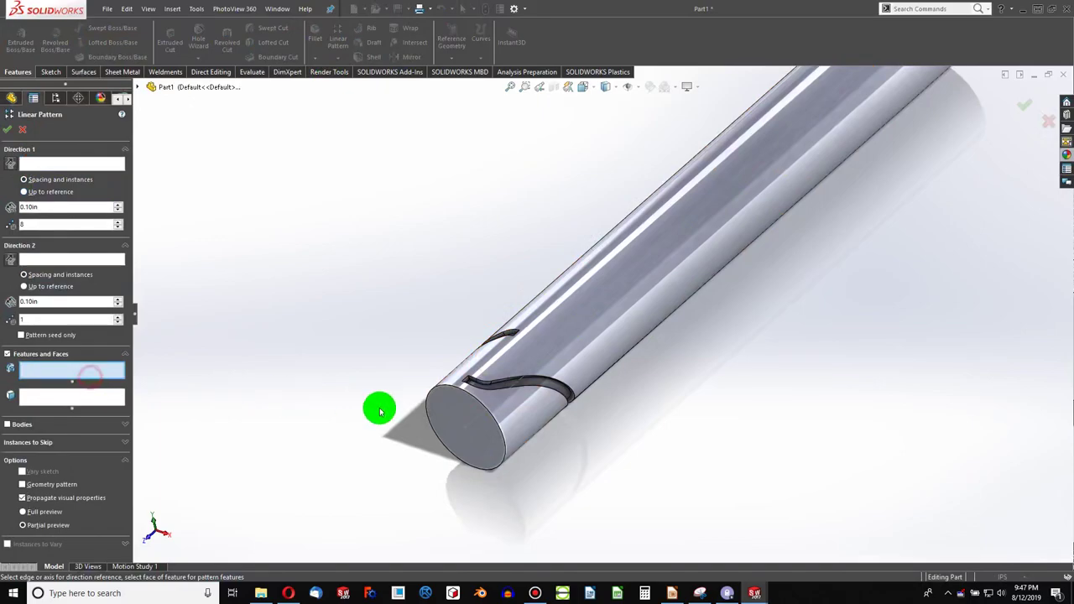
click(556, 391)
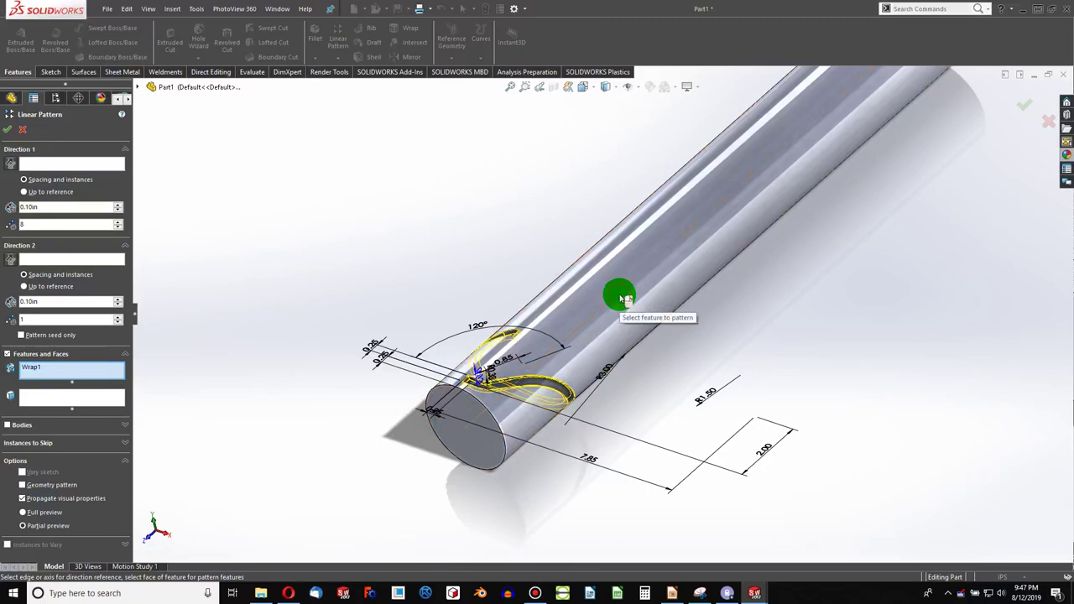
click(64, 164)
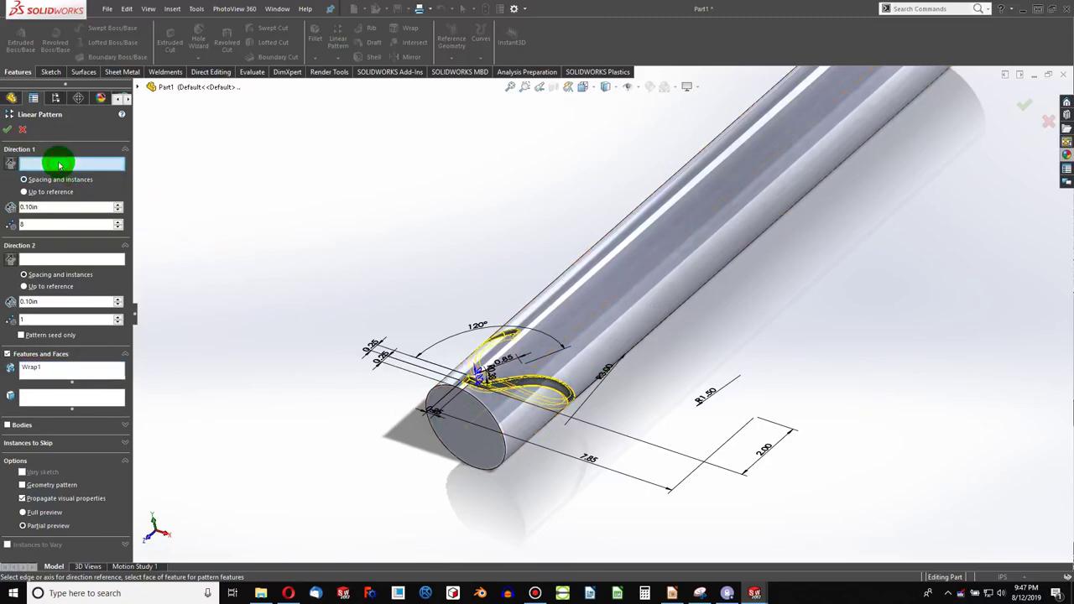
click(643, 270)
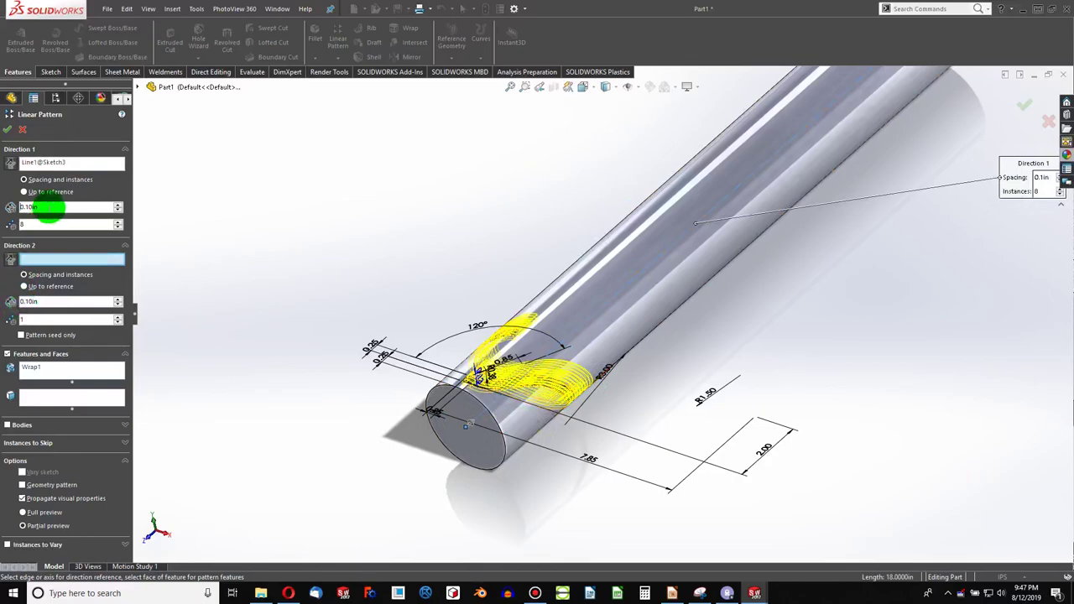
text(2)
key(Return)
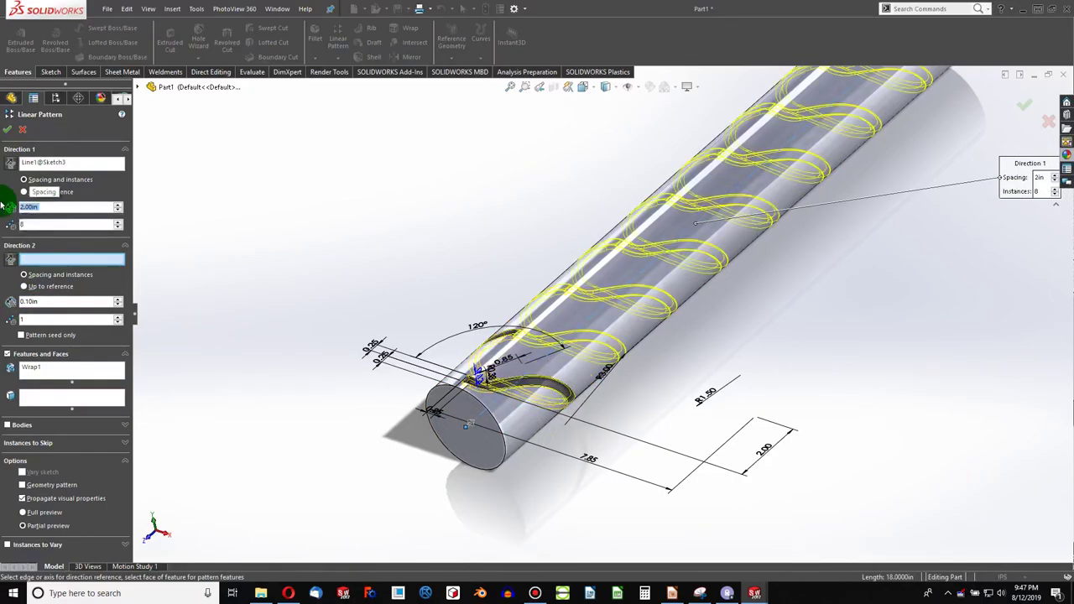
scroll(431, 283, down, 2)
scroll(444, 300, up, 4)
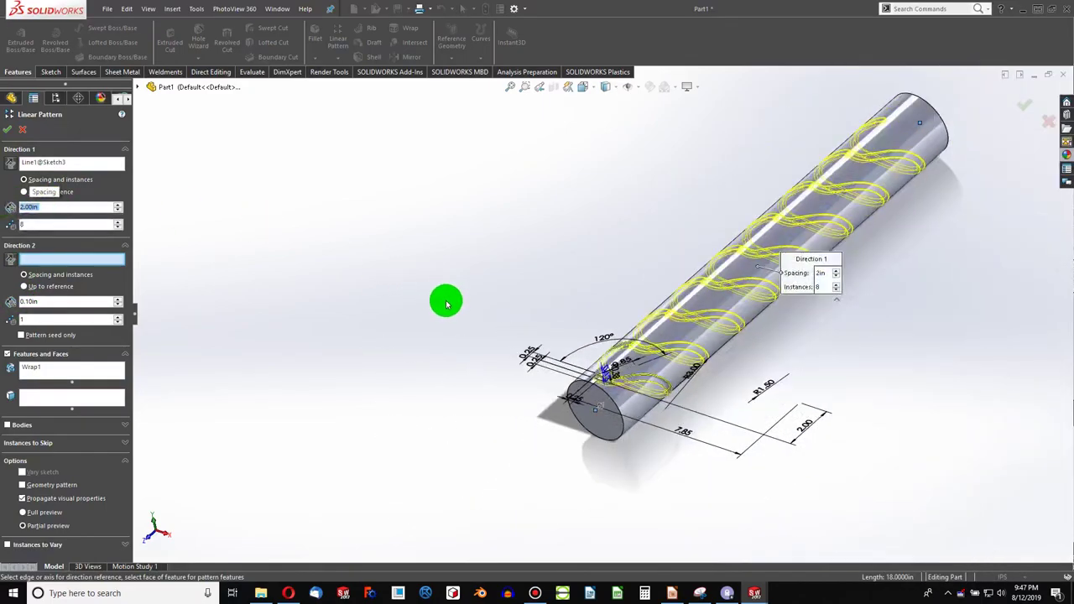
scroll(448, 305, up, 2)
scroll(702, 251, down, 2)
middle_drag(703, 252, 293, 188)
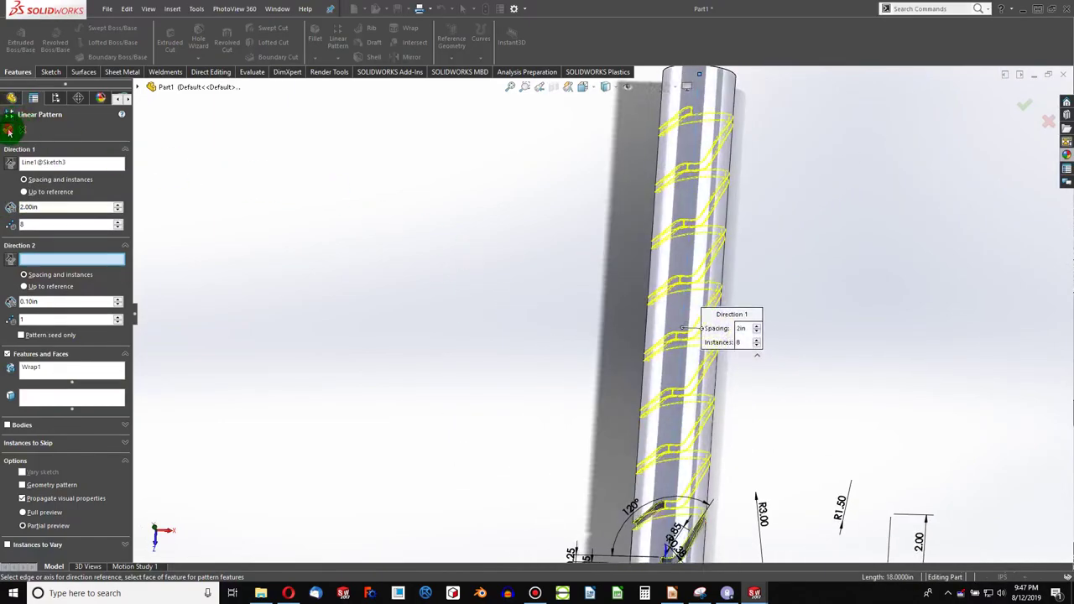
- Accept the eight-instance linear pattern and inspect the grooves from a diagonal view
click(10, 131)
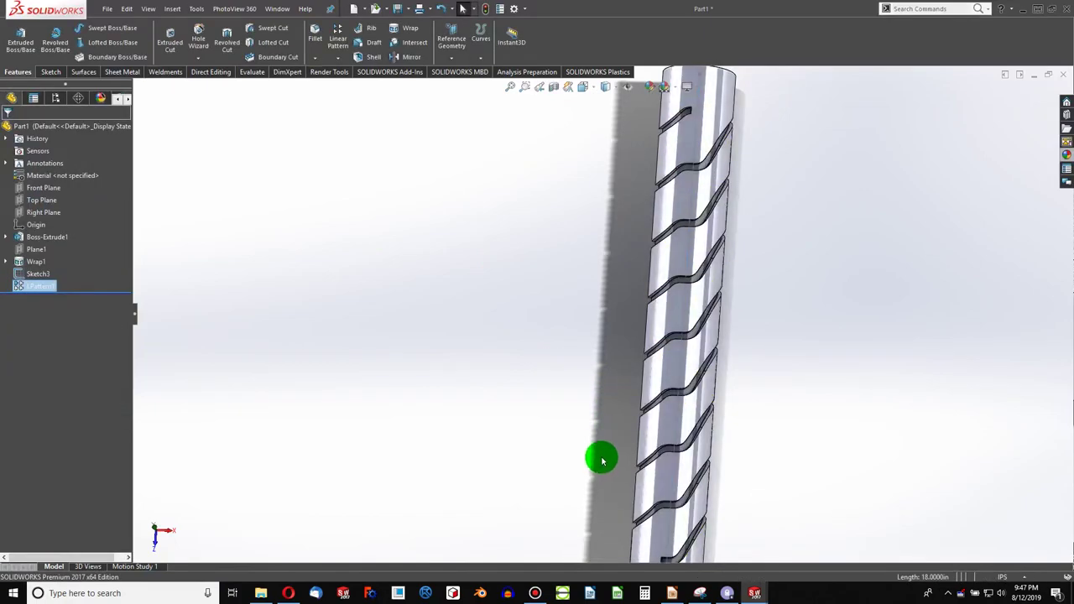
scroll(602, 460, up, 2)
mouse_move(618, 455)
middle_down()
mouse_move(674, 367)
mouse_move(576, 338)
mouse_move(641, 423)
mouse_move(618, 329)
middle_up()
scroll(618, 326, up, 2)
scroll(605, 319, down, 5)
scroll(588, 318, down, 2)
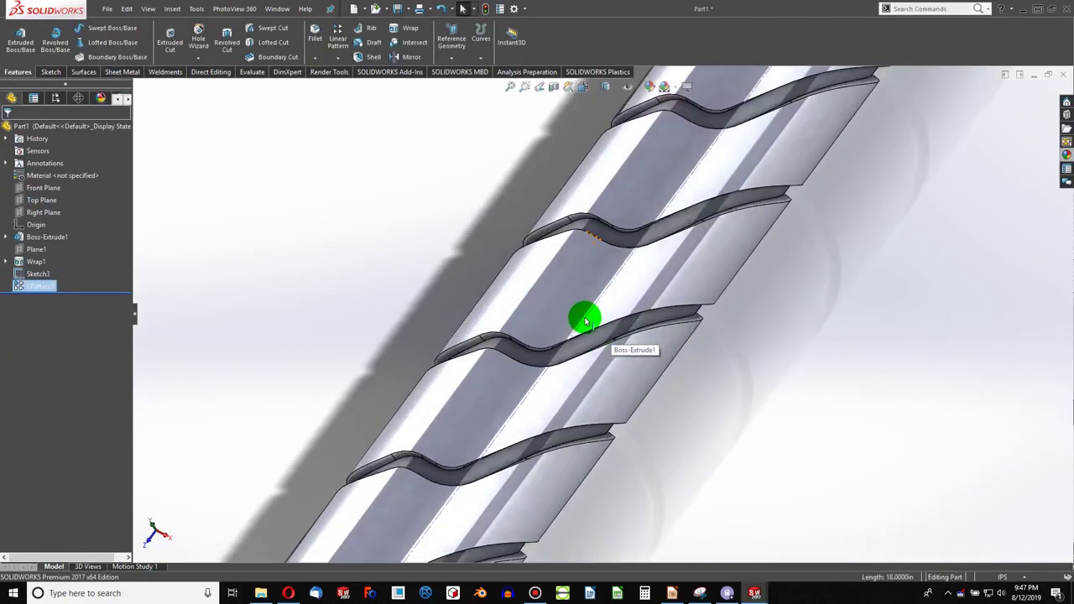
scroll(540, 427, up, 1)
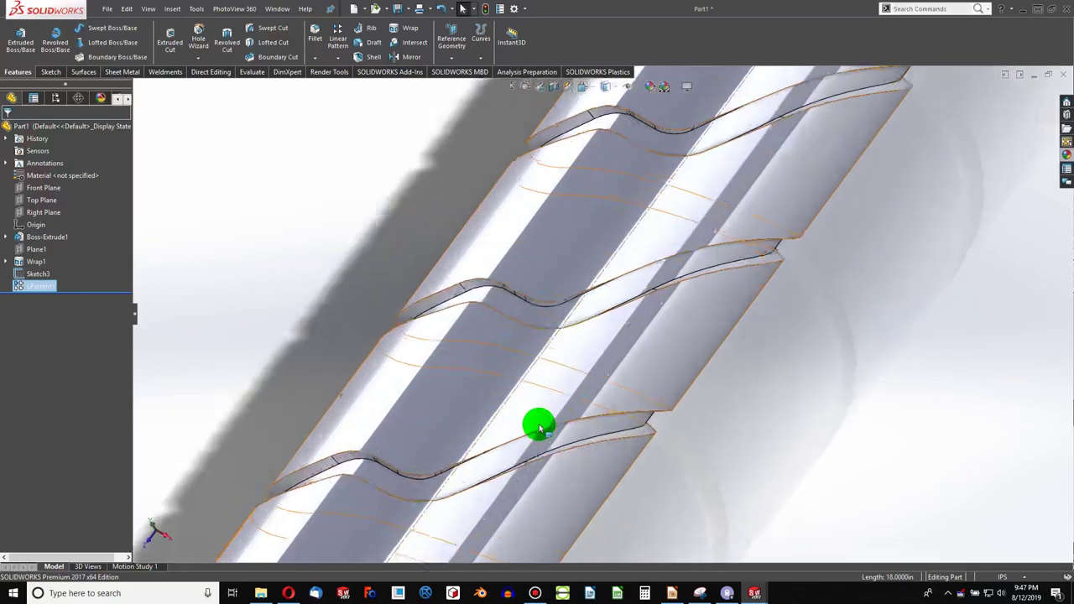
scroll(532, 425, up, 2)
scroll(518, 432, up, 2)
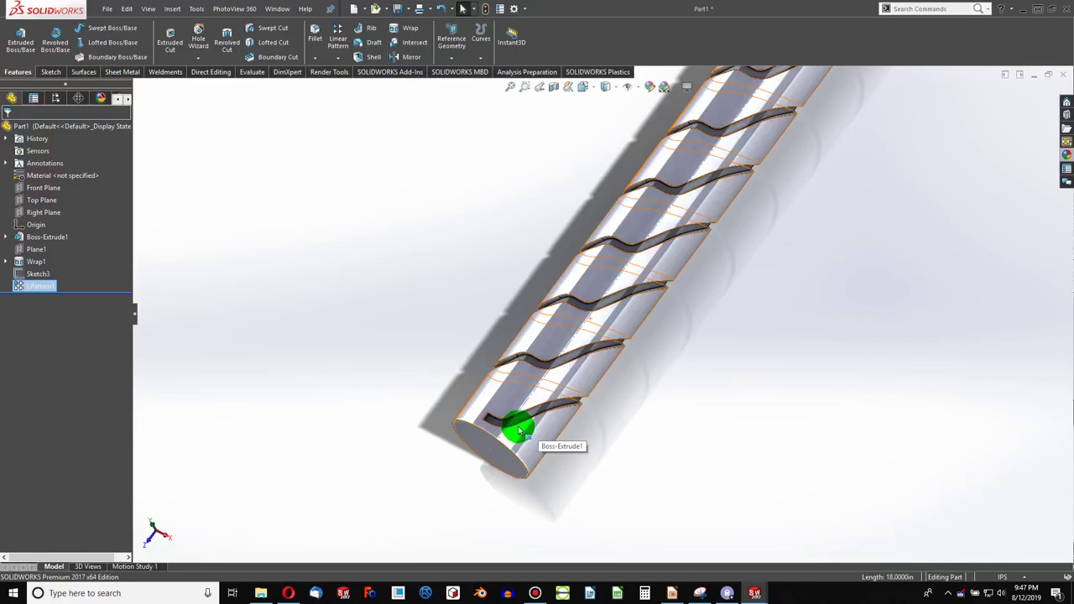
scroll(504, 391, down, 2)
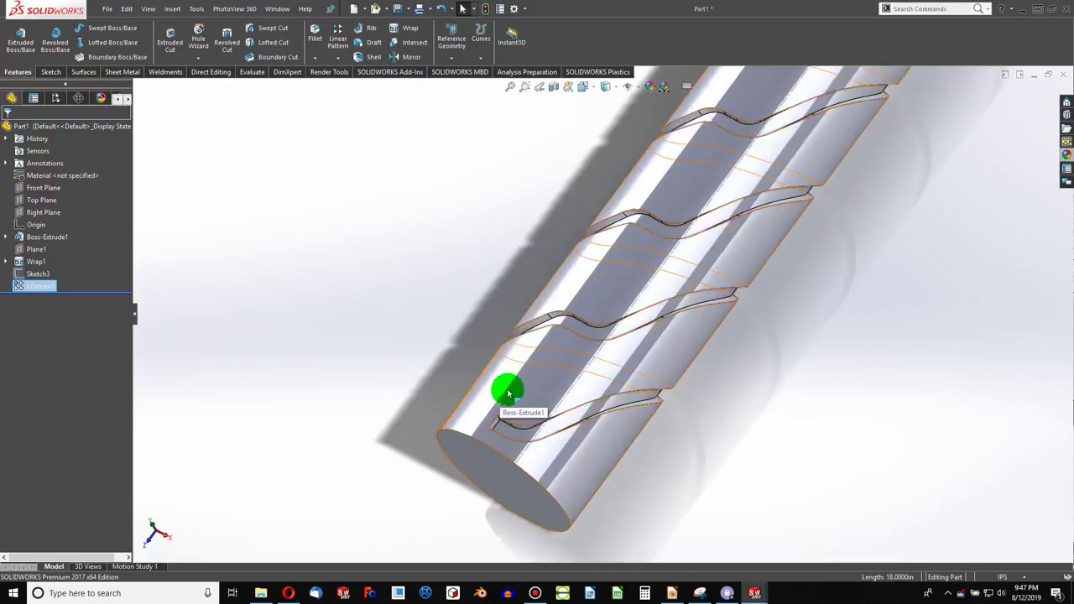
scroll(491, 361, down, 1)
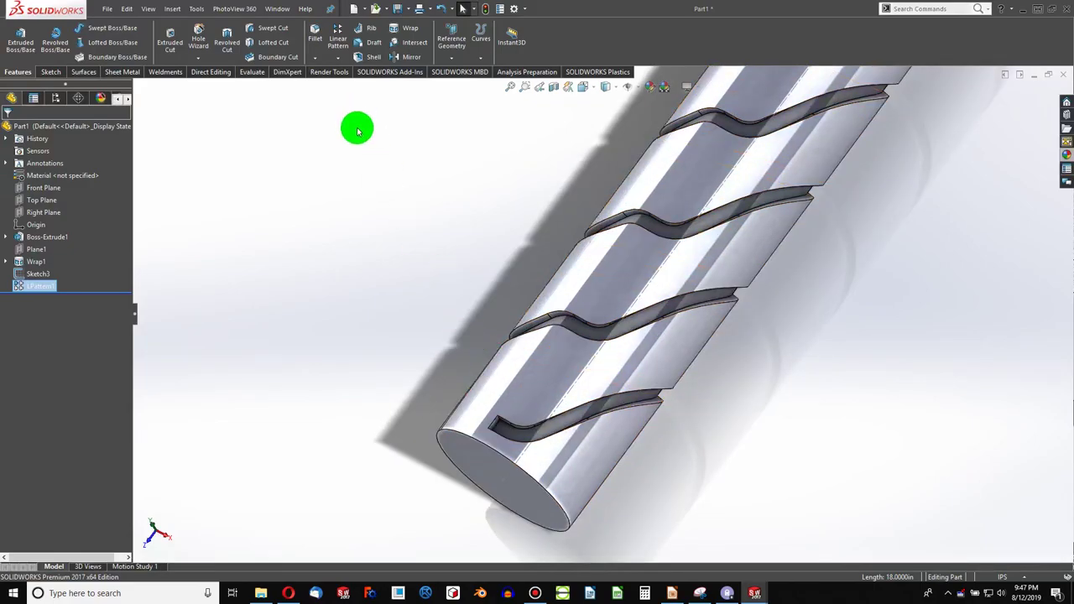
click(74, 72)
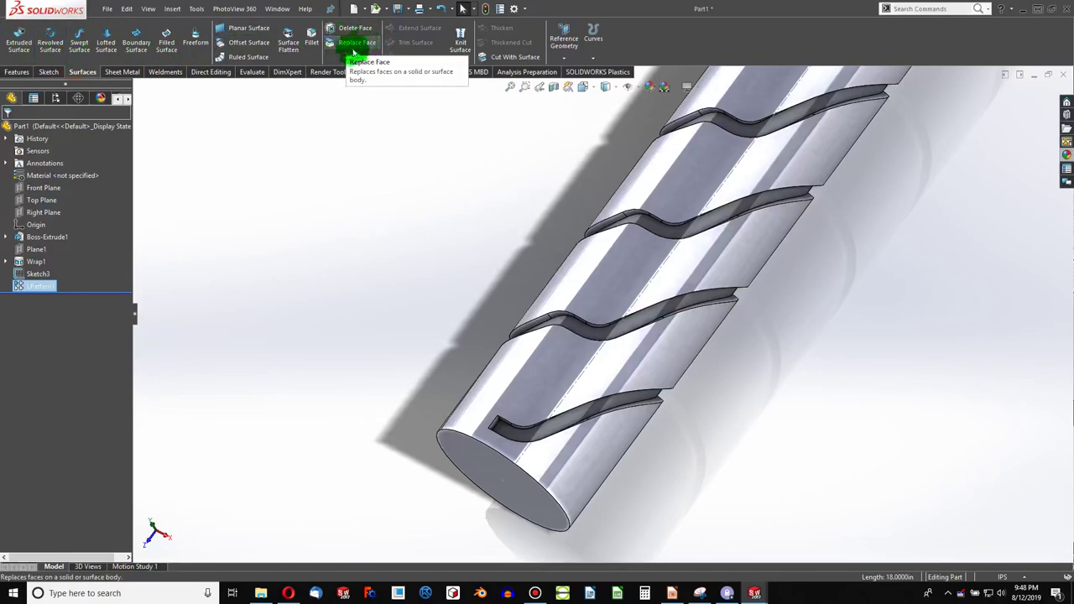
- Start a ruled surface, dropping the groove-end edge and picking the groove's lower edges
click(244, 57)
scroll(504, 403, down, 3)
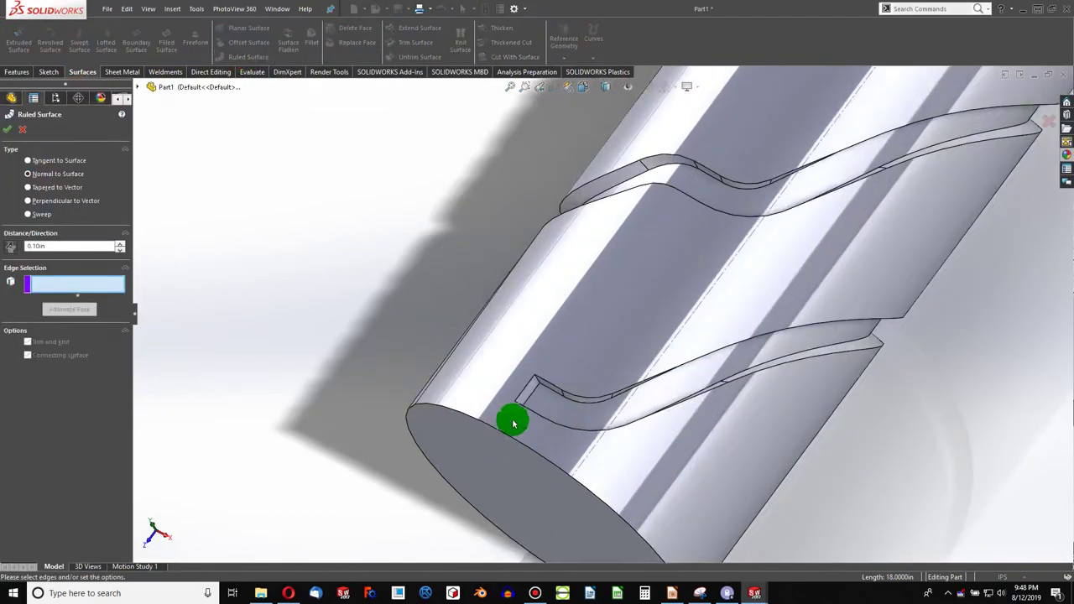
click(550, 418)
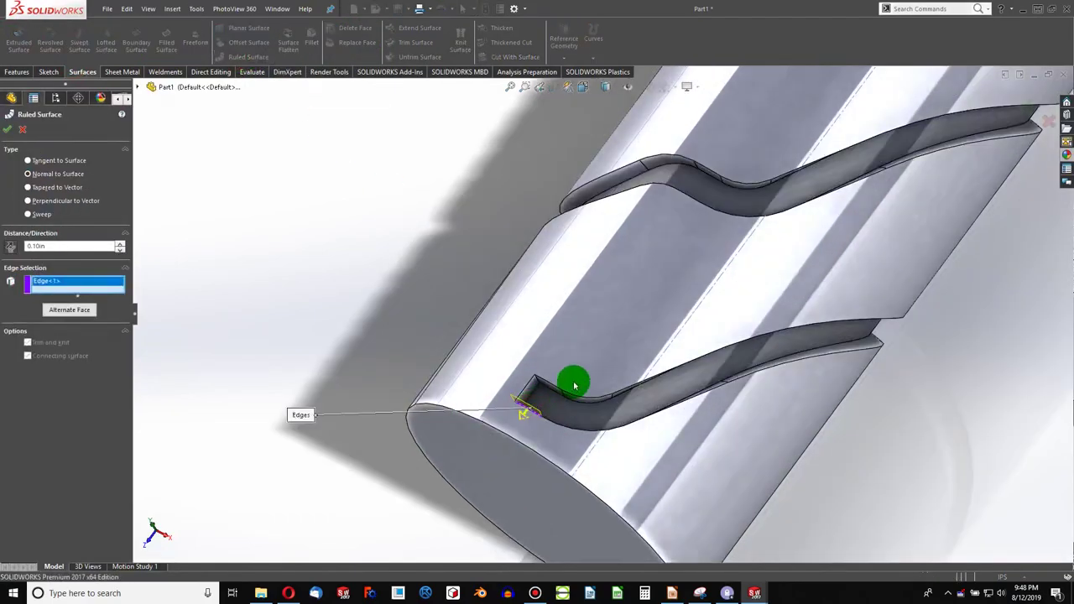
middle_drag(575, 379, 495, 483)
scroll(538, 425, down, 2)
scroll(565, 395, down, 3)
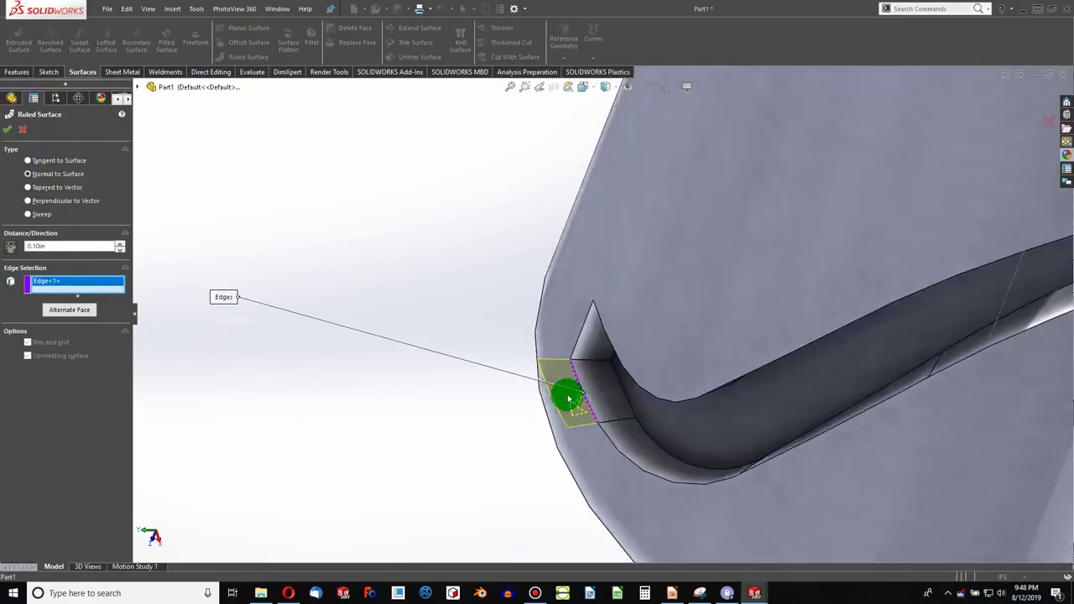
scroll(556, 328, down, 2)
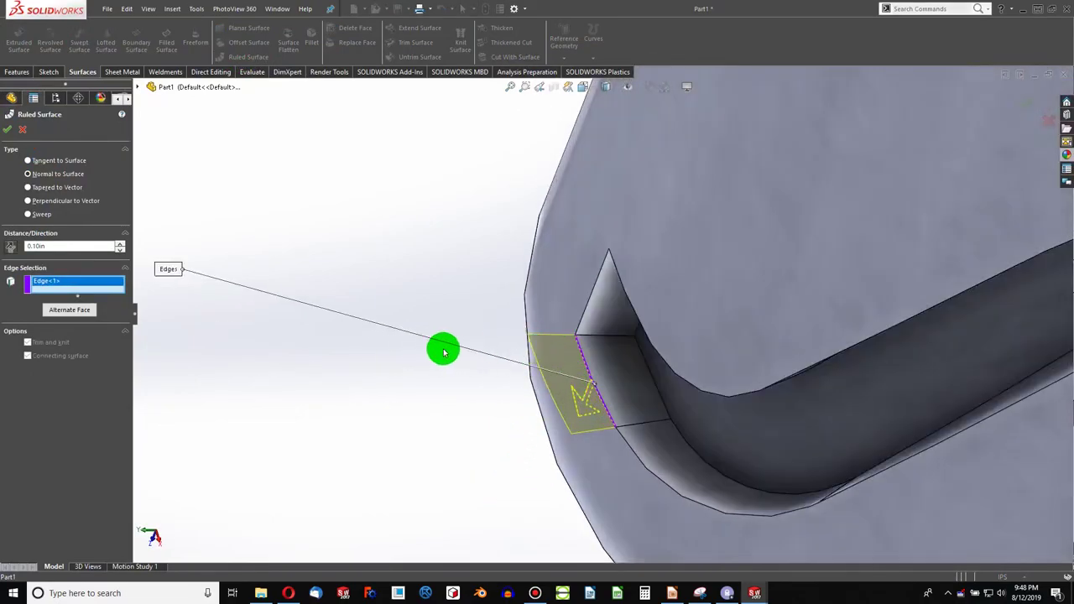
click(587, 361)
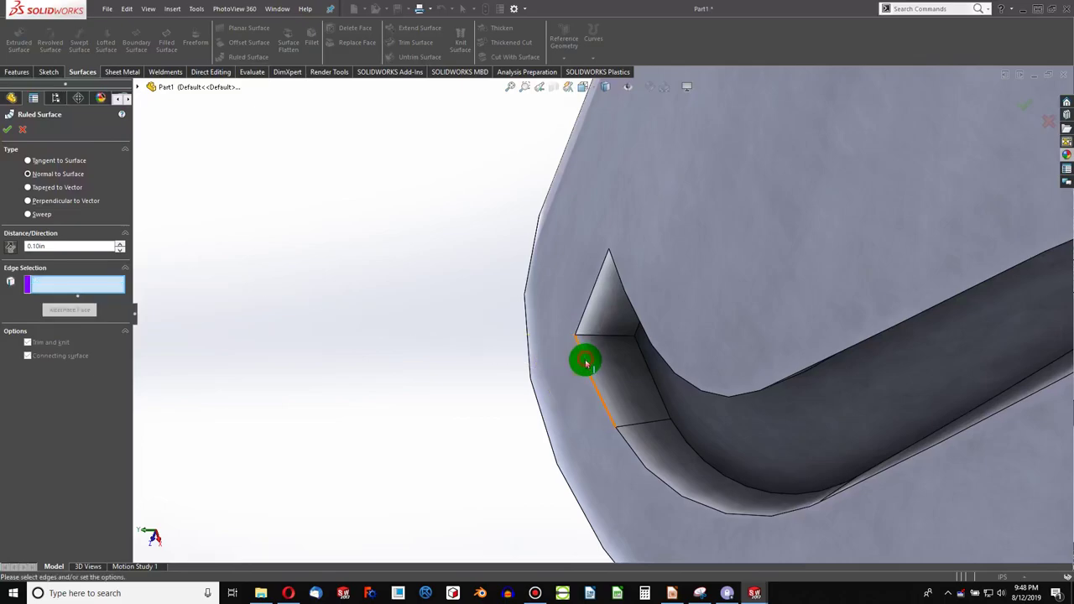
click(649, 475)
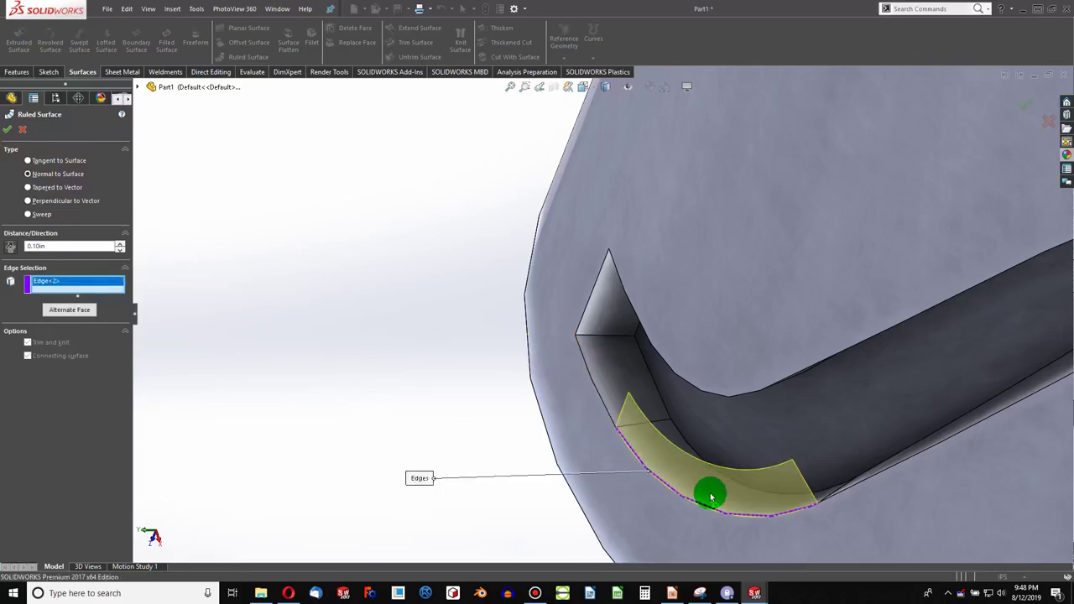
click(889, 476)
middle_drag(870, 492, 837, 494)
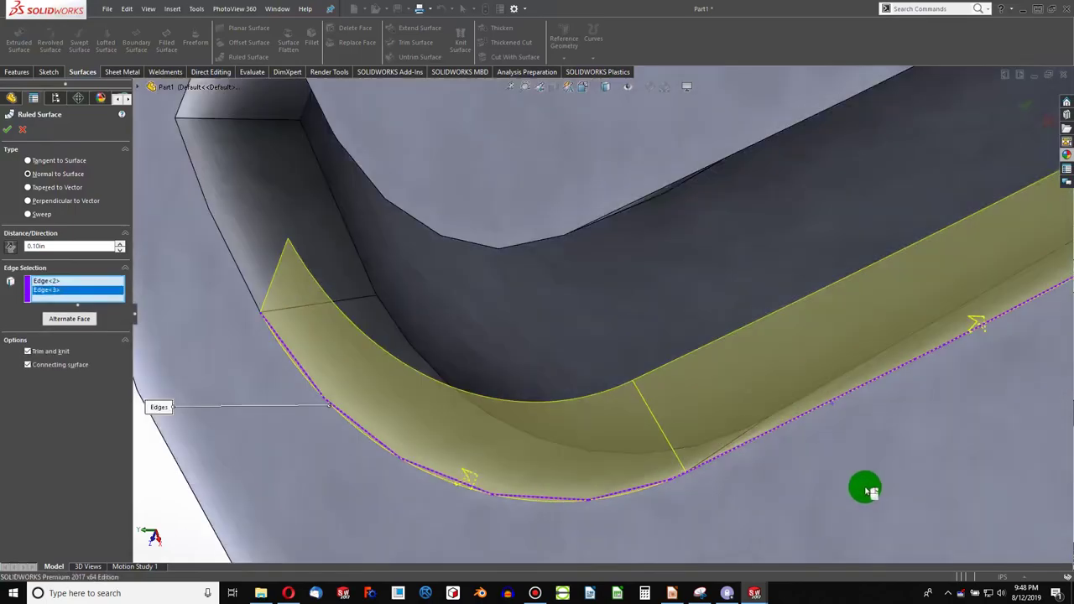
scroll(804, 246, down, 2)
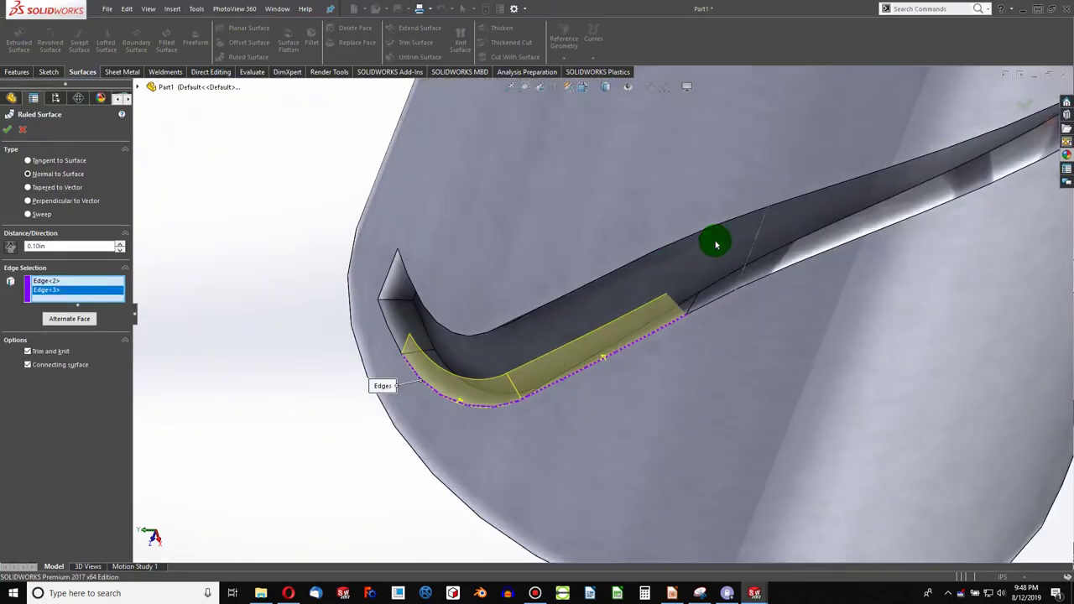
click(753, 286)
mouse_move(737, 360)
middle_down()
mouse_move(605, 448)
mouse_move(711, 281)
mouse_move(773, 221)
mouse_move(778, 271)
mouse_move(775, 213)
mouse_move(669, 311)
mouse_move(643, 479)
mouse_move(738, 239)
middle_up()
- Add two more groove edges, Edge<5> and Edge<6>, to the ruled surface
click(772, 221)
scroll(737, 240, down, 2)
scroll(722, 244, down, 3)
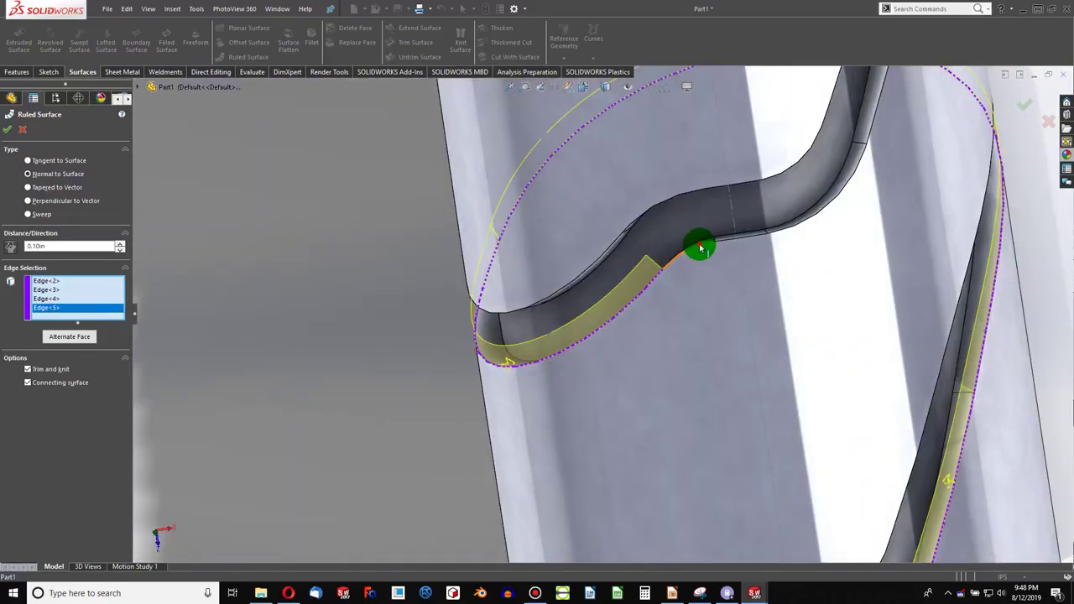
click(701, 248)
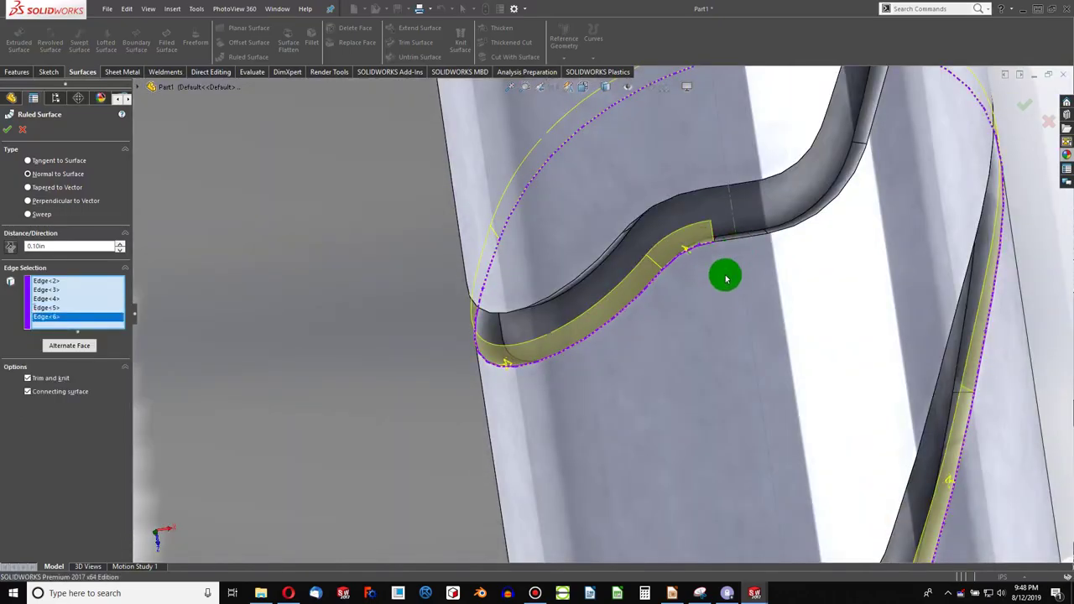
scroll(722, 302, up, 2)
scroll(718, 322, up, 3)
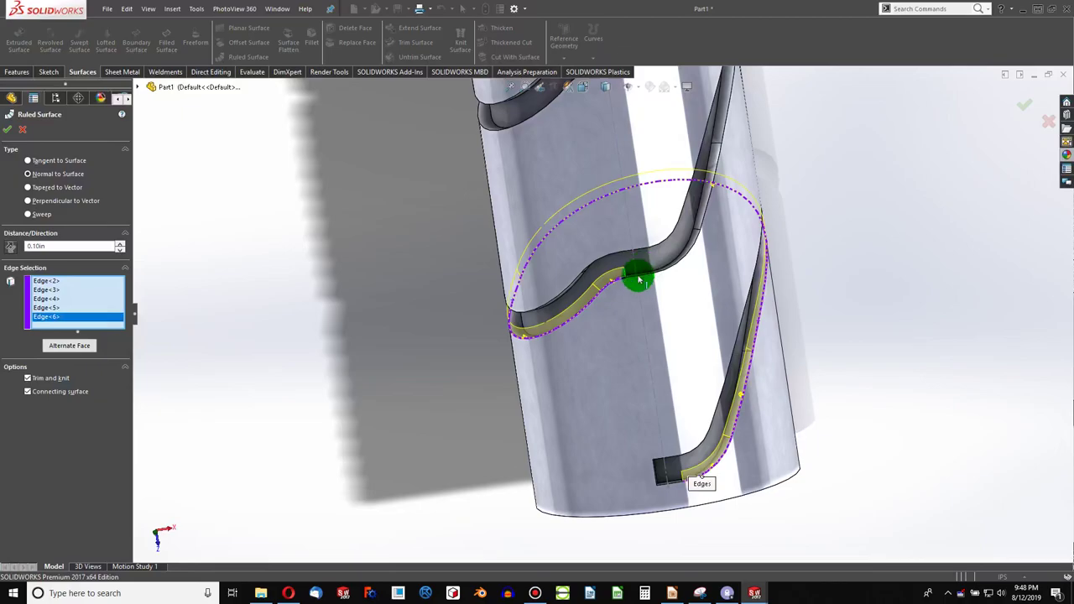
scroll(595, 235, down, 1)
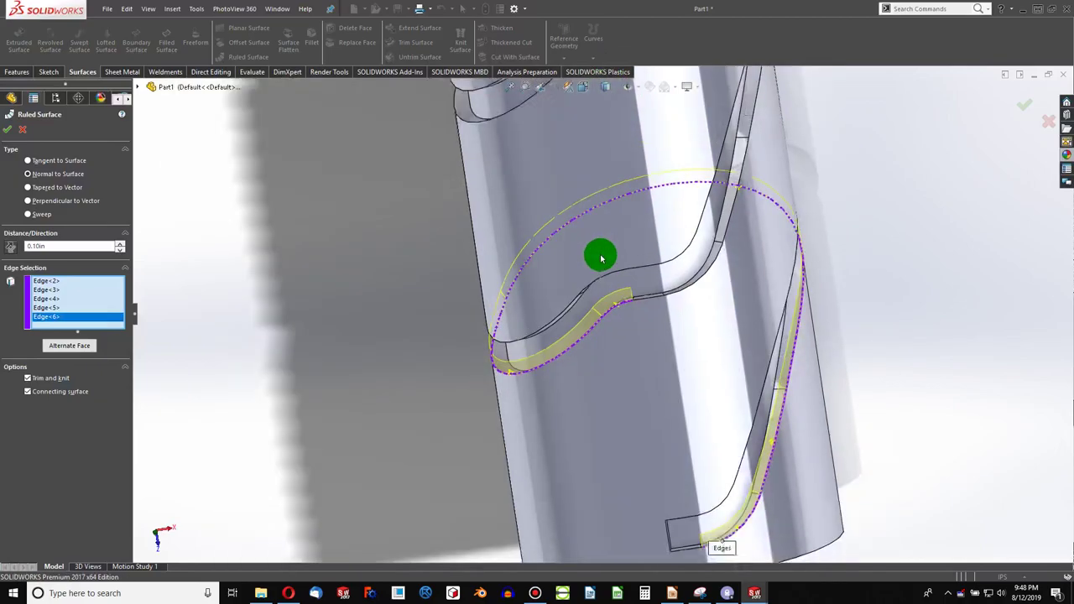
scroll(597, 254, up, 1)
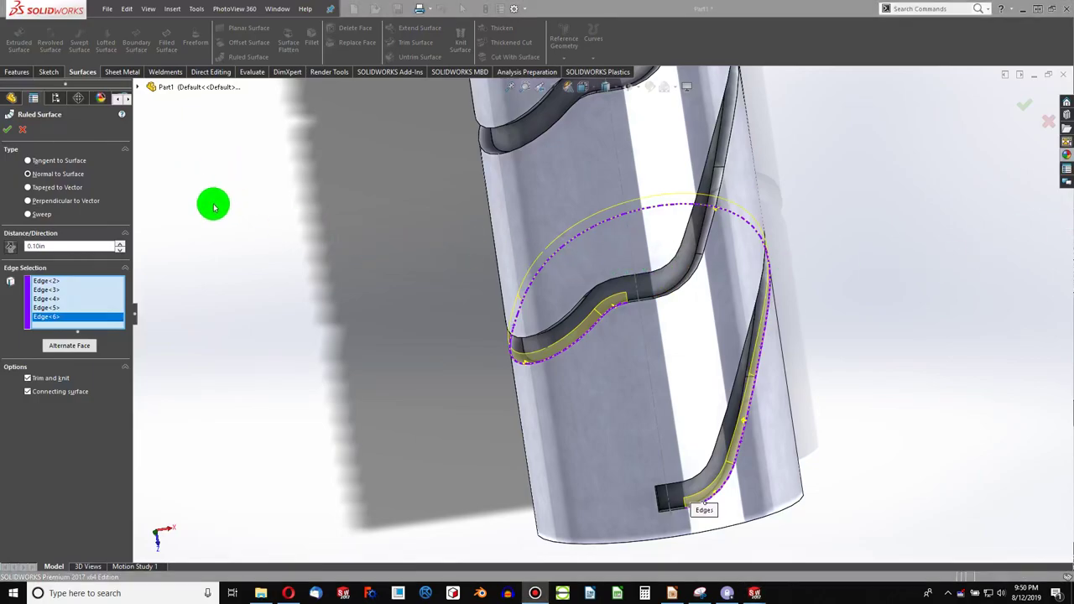
- Add groove edges Edge<7> onward, following the spiral groove up the handle
click(683, 288)
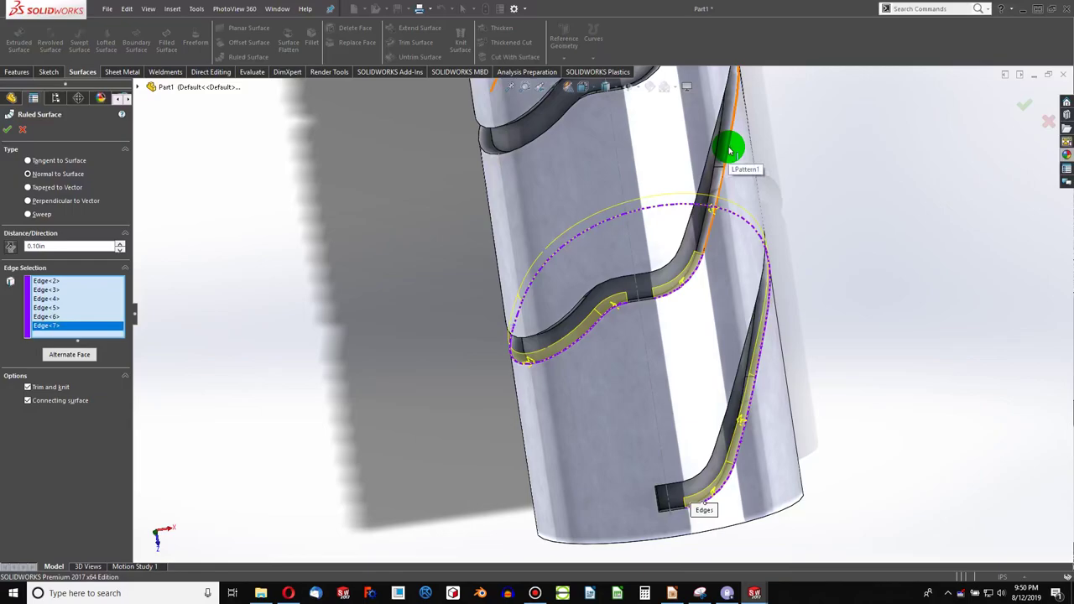
click(729, 151)
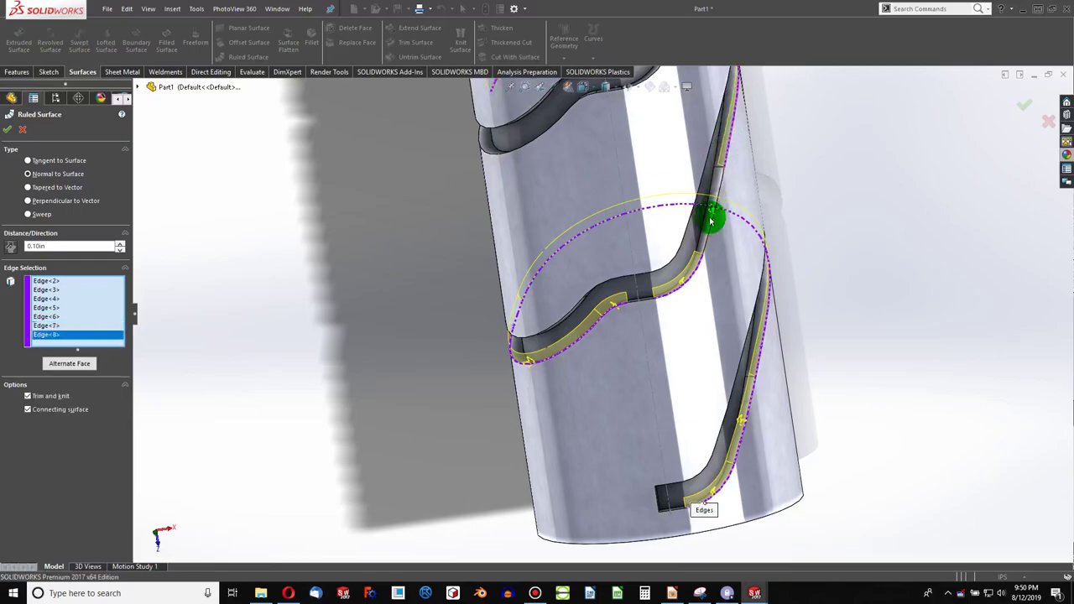
scroll(711, 220, up, 3)
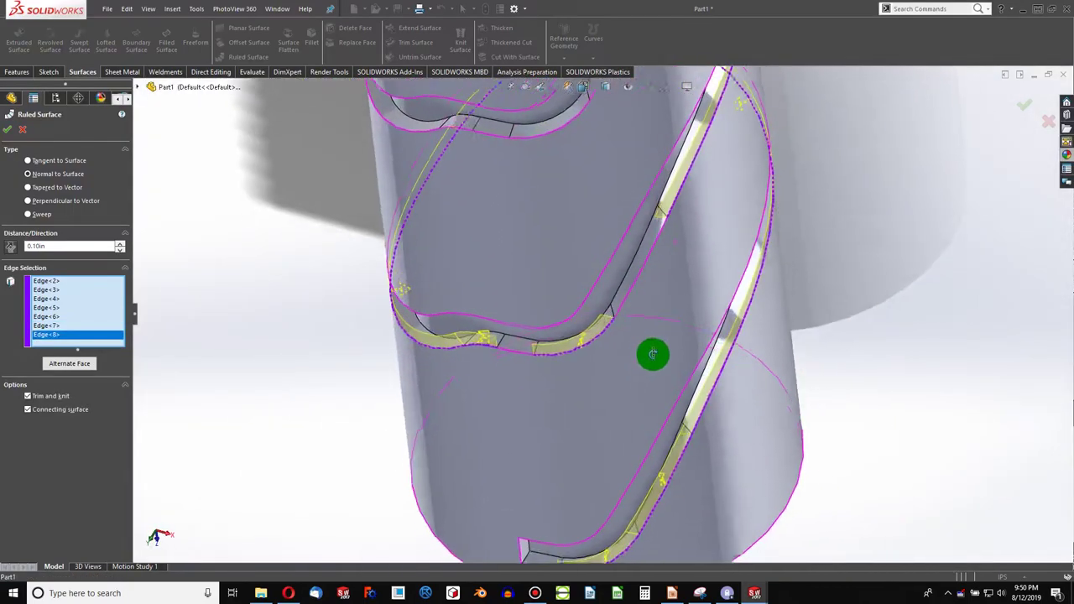
mouse_move(678, 242)
middle_down()
mouse_move(656, 282)
mouse_move(643, 269)
mouse_move(653, 273)
middle_up()
click(649, 265)
scroll(606, 223, down, 3)
mouse_move(607, 223)
middle_down()
mouse_move(482, 328)
mouse_move(714, 319)
mouse_move(643, 411)
mouse_move(672, 436)
mouse_move(701, 439)
mouse_move(693, 190)
middle_up()
scroll(692, 191, down, 3)
click(652, 263)
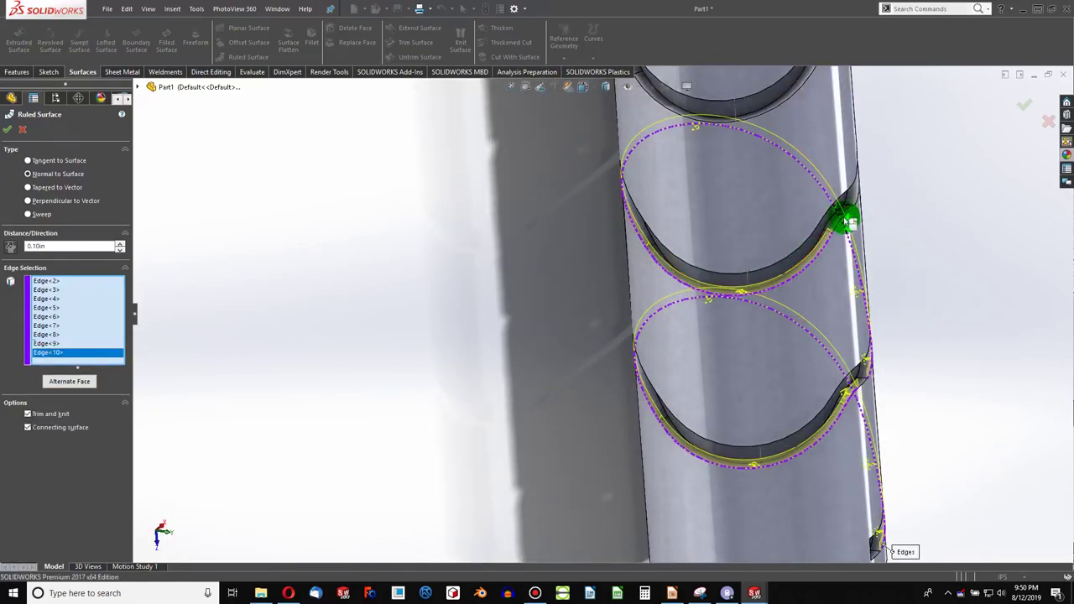
click(840, 224)
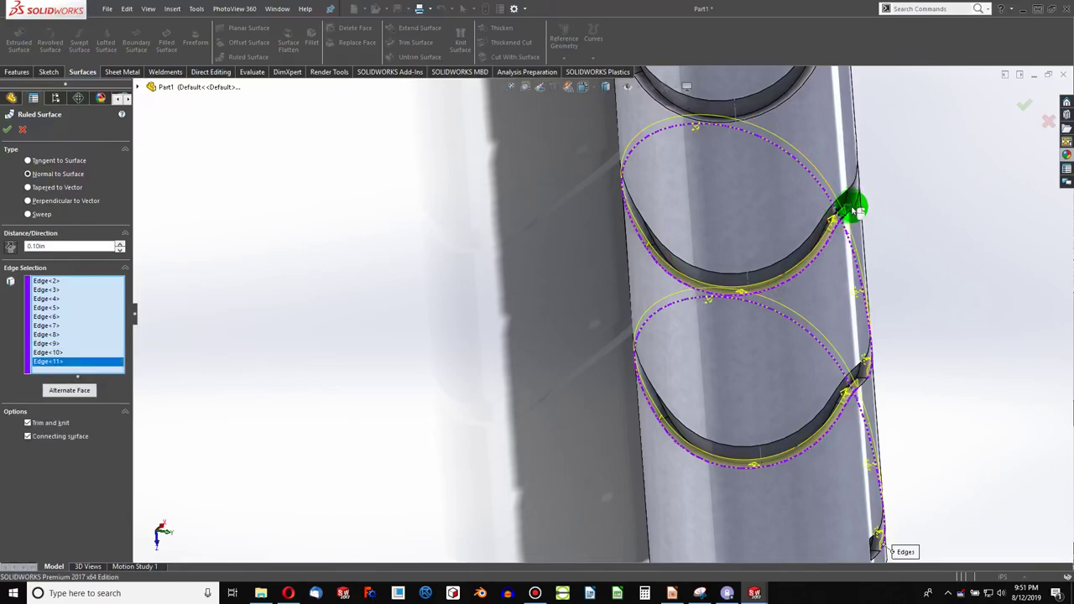
scroll(854, 210, up, 2)
scroll(744, 250, down, 3)
scroll(623, 310, down, 3)
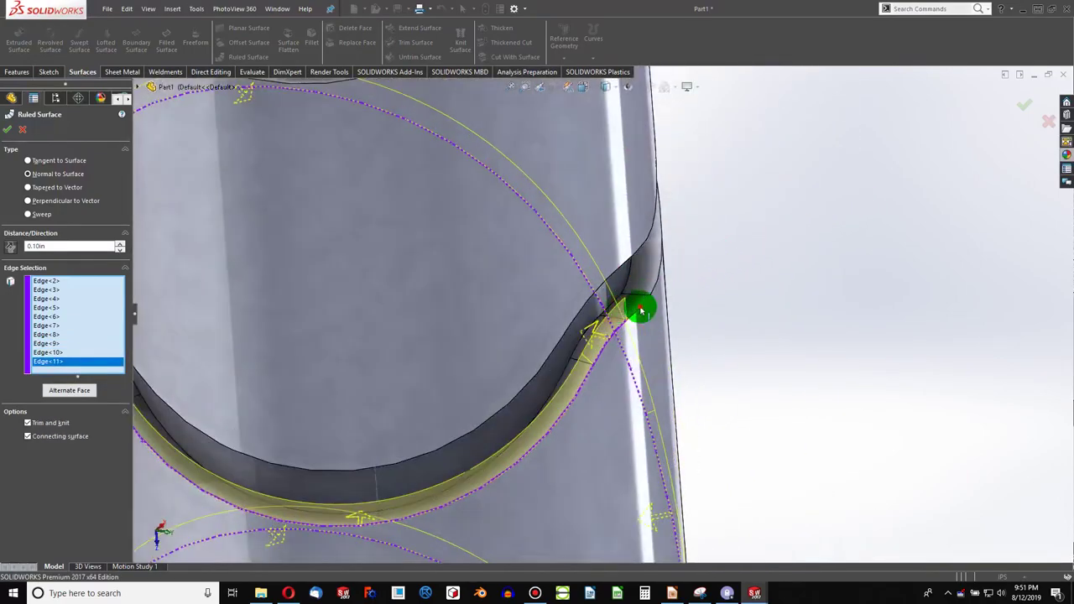
- Deselect the mistakenly picked crossing edge Edge<12>, keeping ten groove edges selected
click(642, 312)
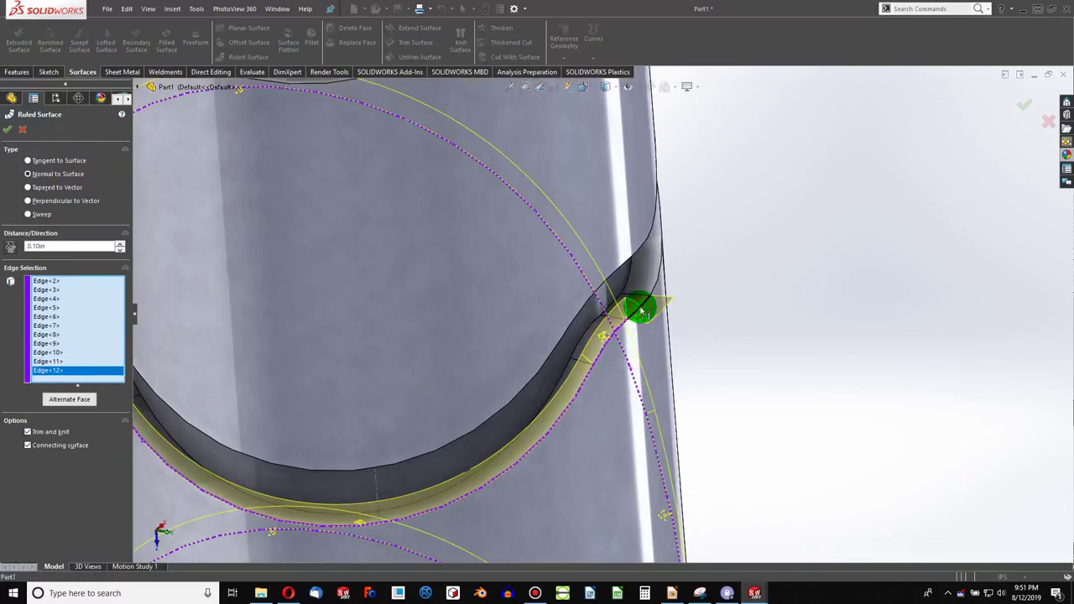
click(642, 312)
scroll(635, 317, up, 2)
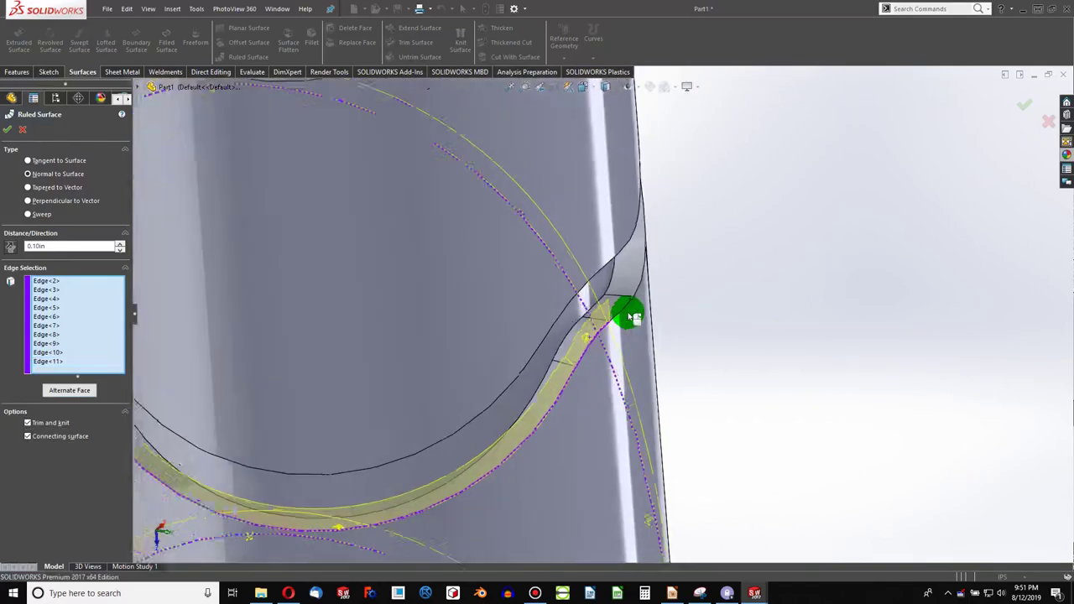
scroll(629, 311, up, 3)
scroll(599, 344, up, 1)
scroll(622, 424, down, 2)
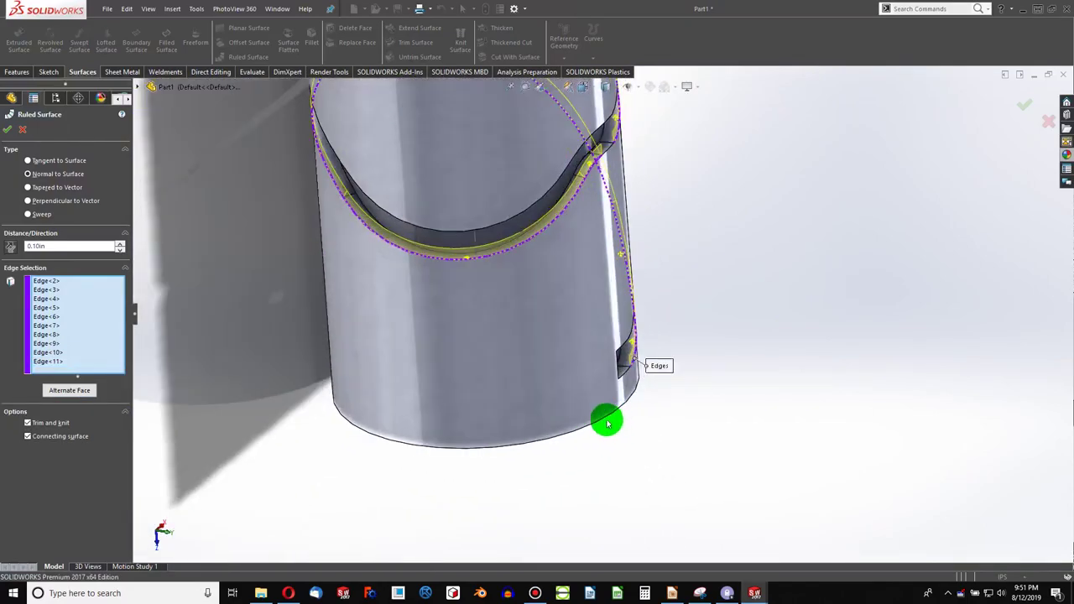
mouse_move(607, 420)
middle_down()
mouse_move(487, 450)
mouse_move(556, 428)
middle_up()
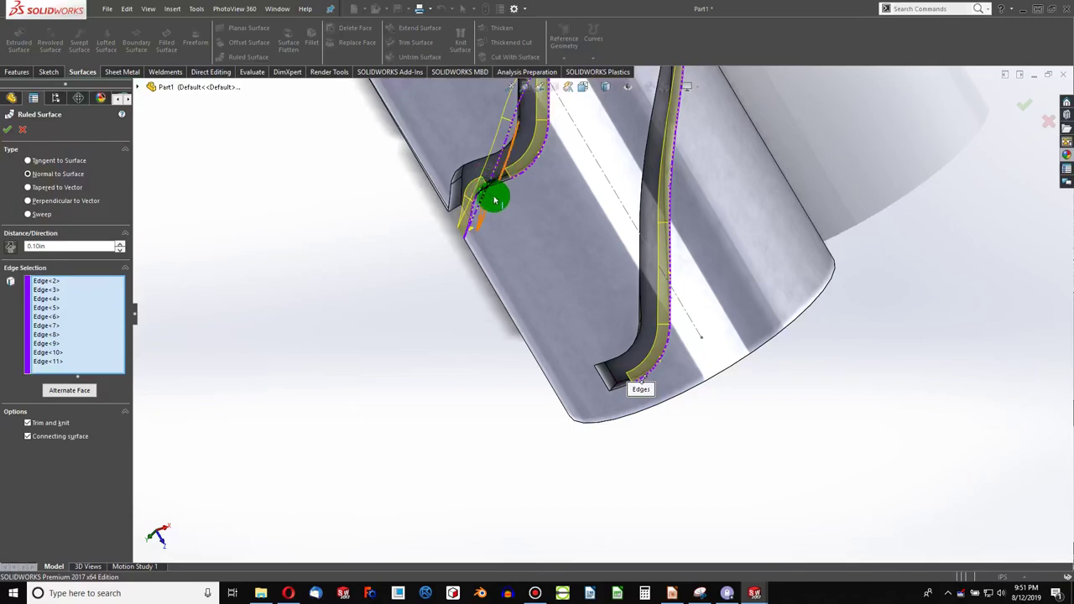
scroll(520, 196, up, 3)
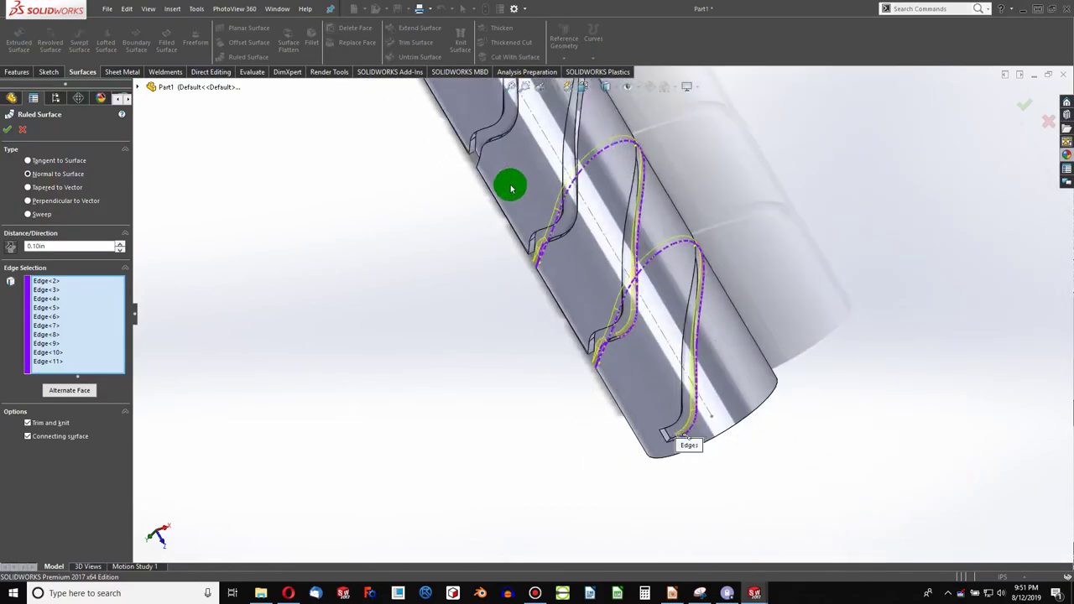
mouse_move(511, 185)
middle_down()
mouse_move(560, 204)
mouse_move(578, 227)
middle_up()
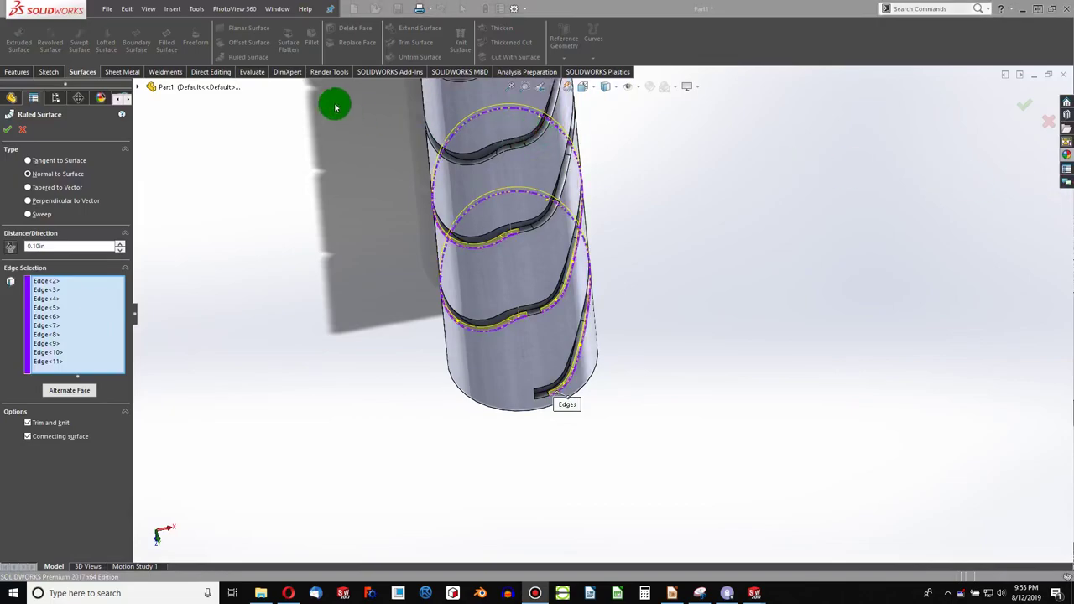
scroll(520, 218, down, 3)
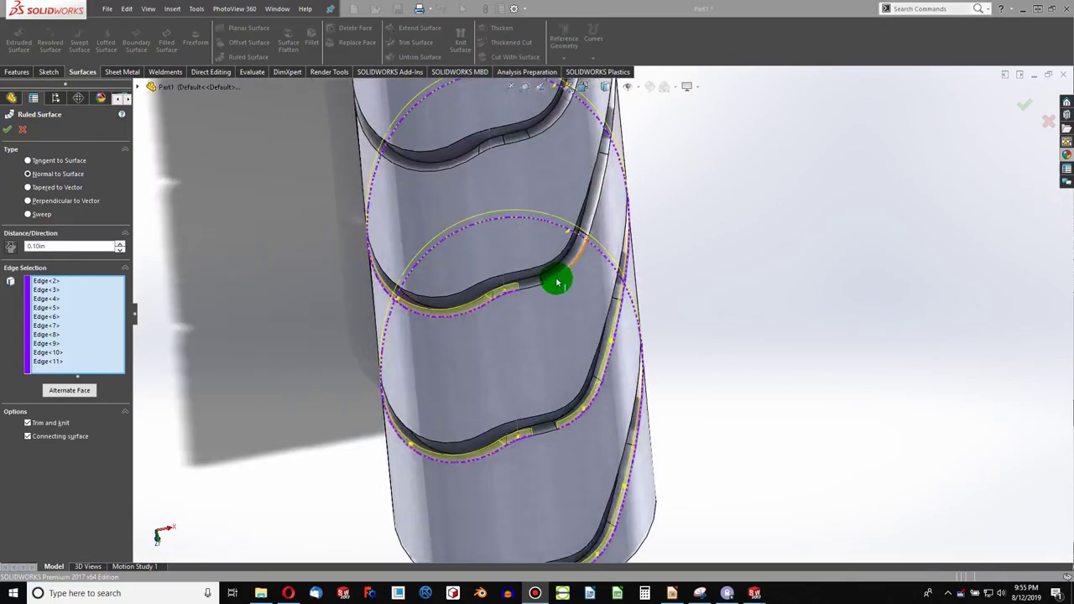
- Add the next groove edges higher up and along the handle's left curve
click(599, 201)
click(608, 163)
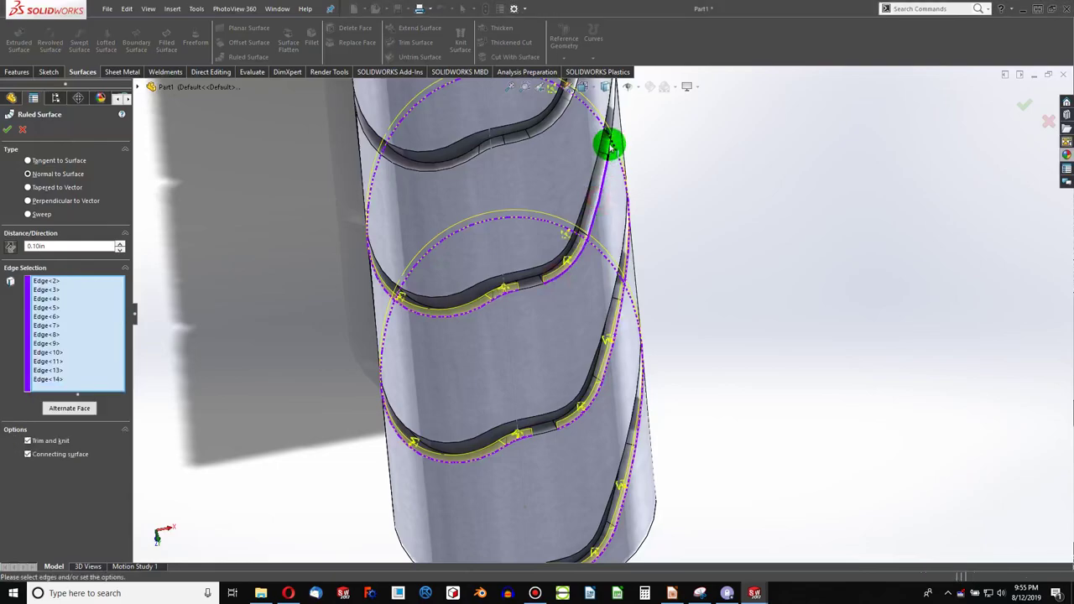
click(606, 145)
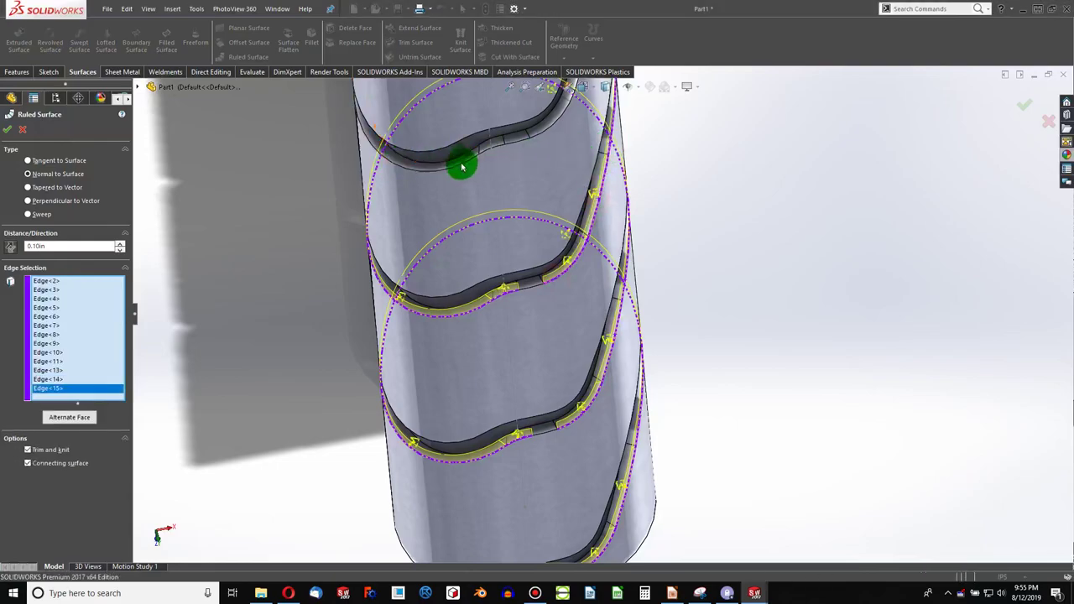
scroll(461, 168, up, 1)
scroll(468, 180, up, 3)
scroll(579, 243, down, 4)
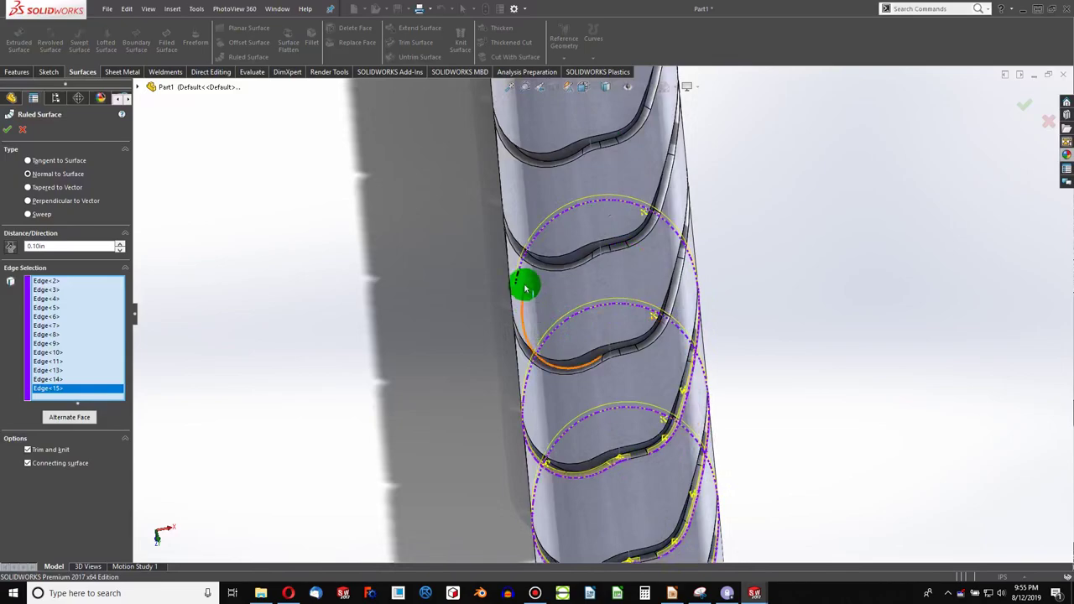
click(564, 373)
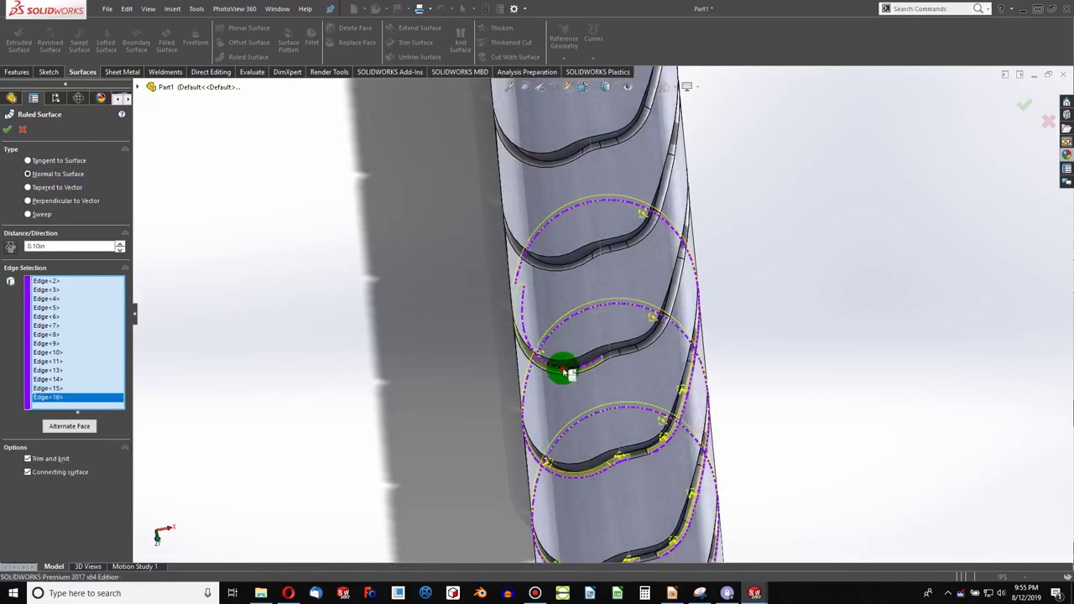
click(564, 372)
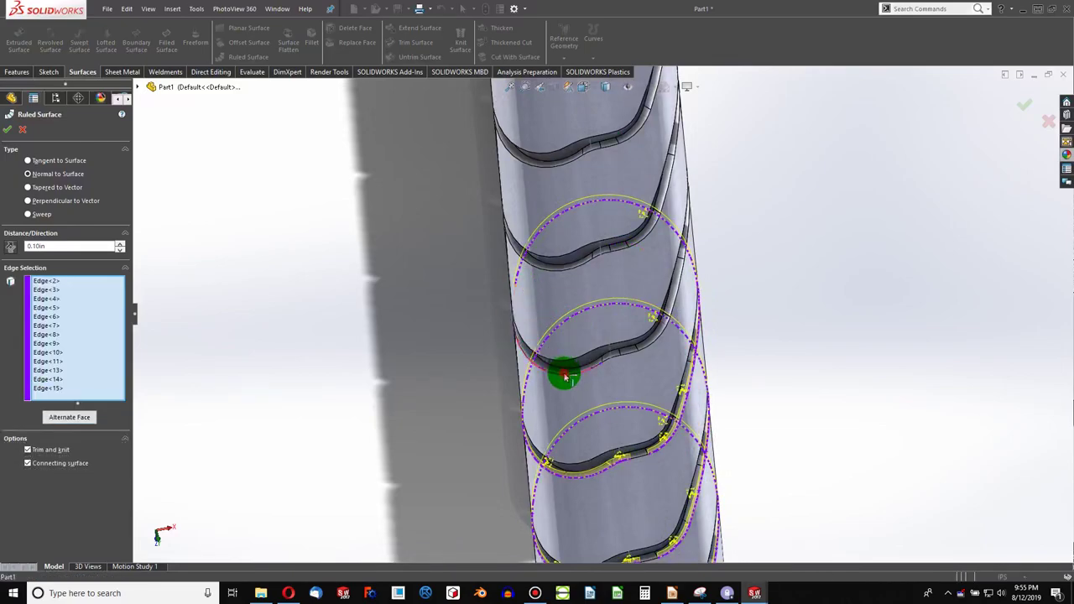
- Add further groove edges around the handle's right and upper side, through Edge<25>
click(628, 361)
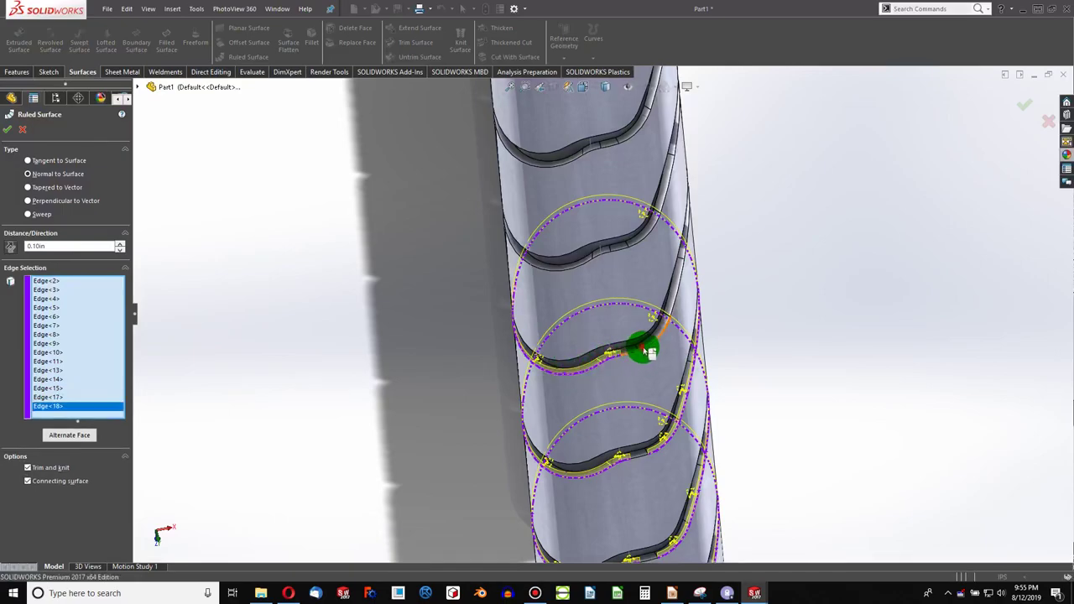
click(647, 353)
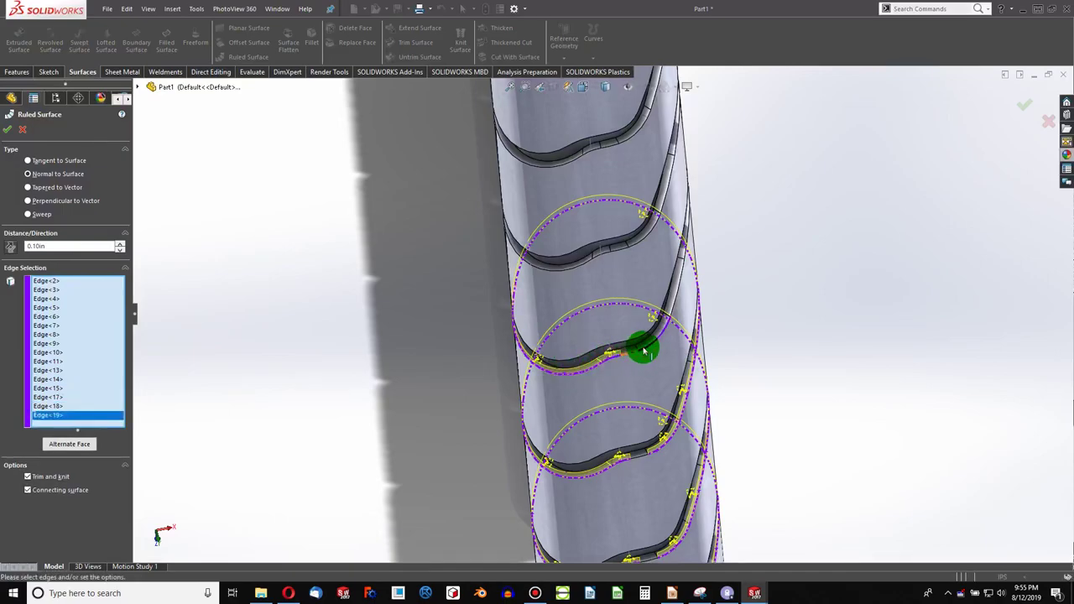
click(676, 298)
click(690, 227)
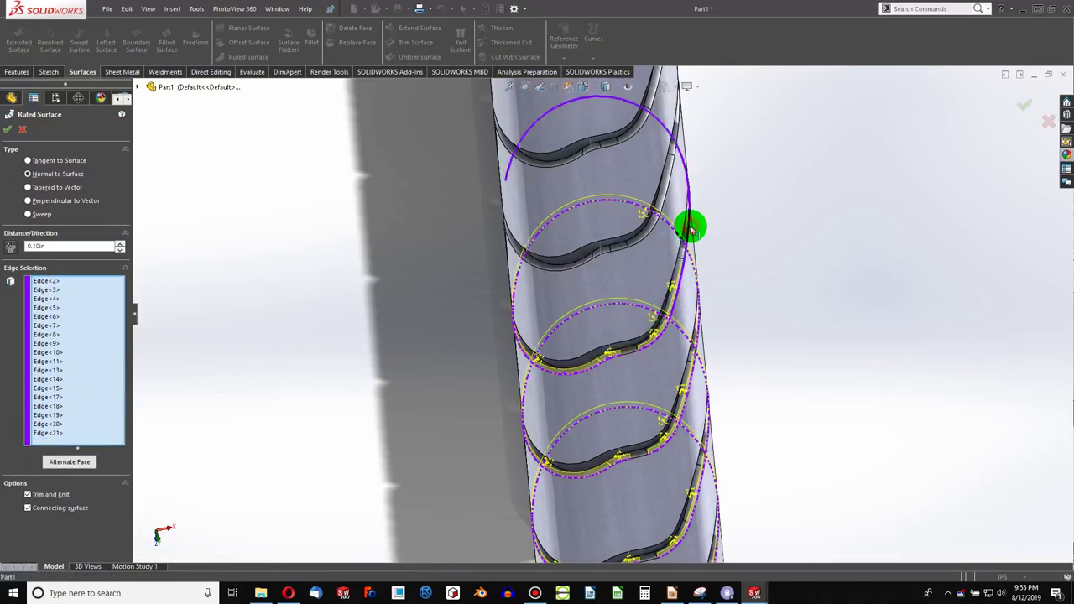
click(513, 248)
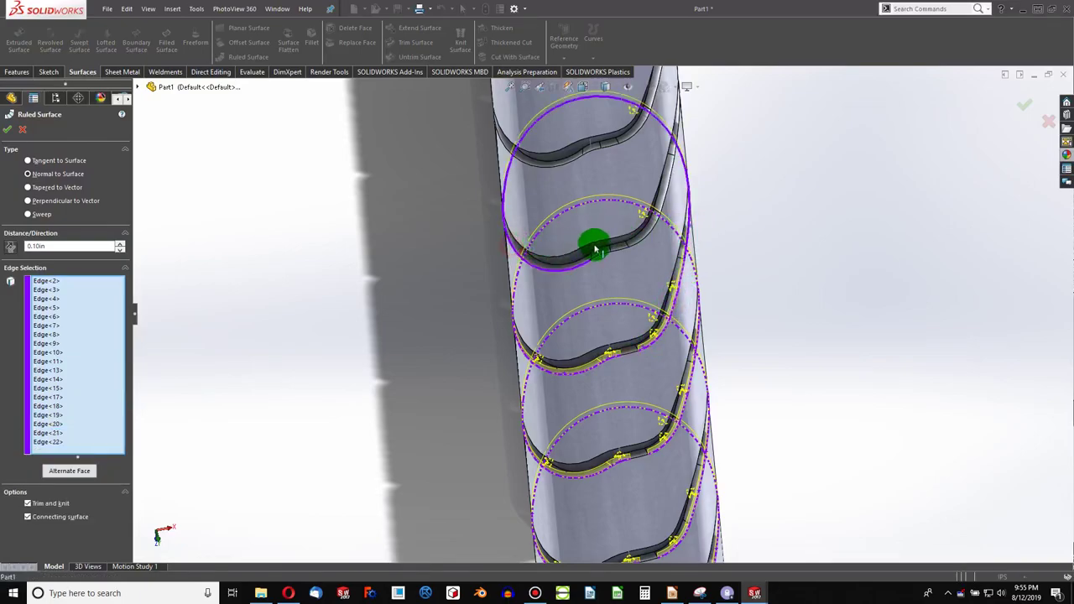
click(598, 258)
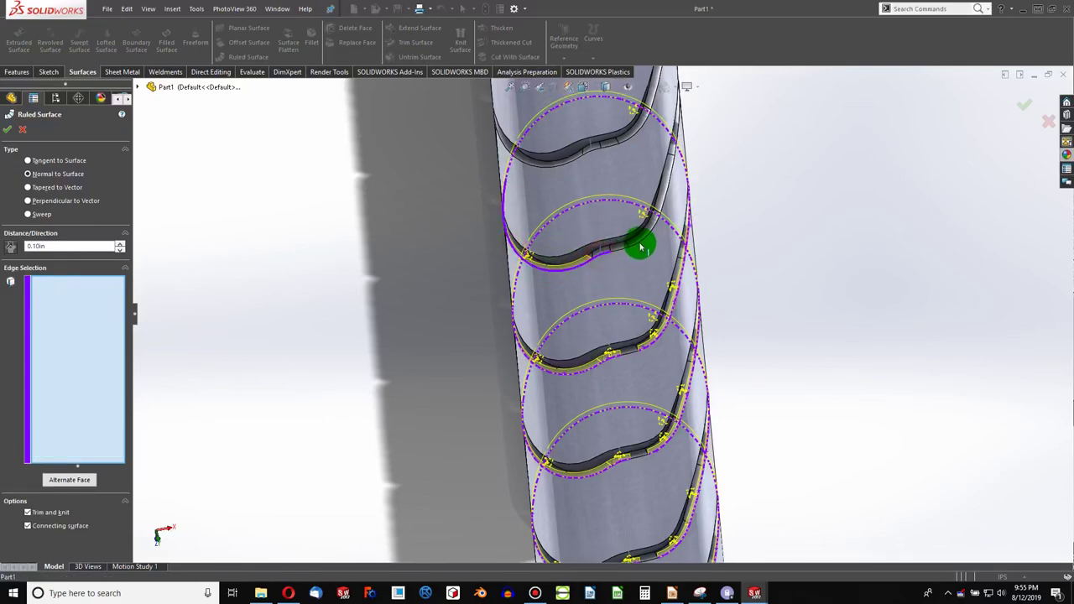
click(670, 190)
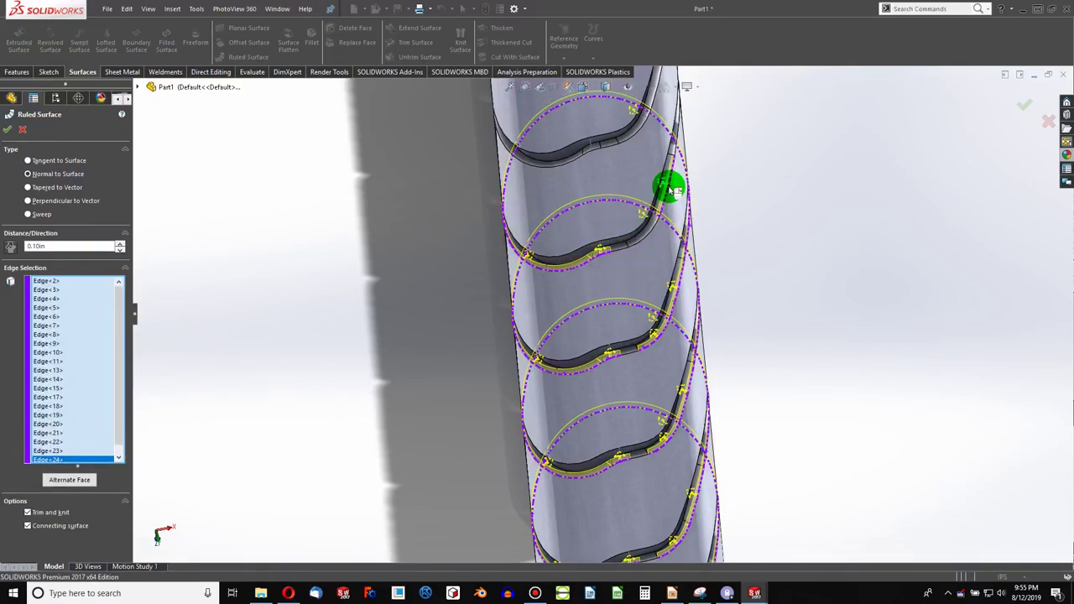
click(652, 236)
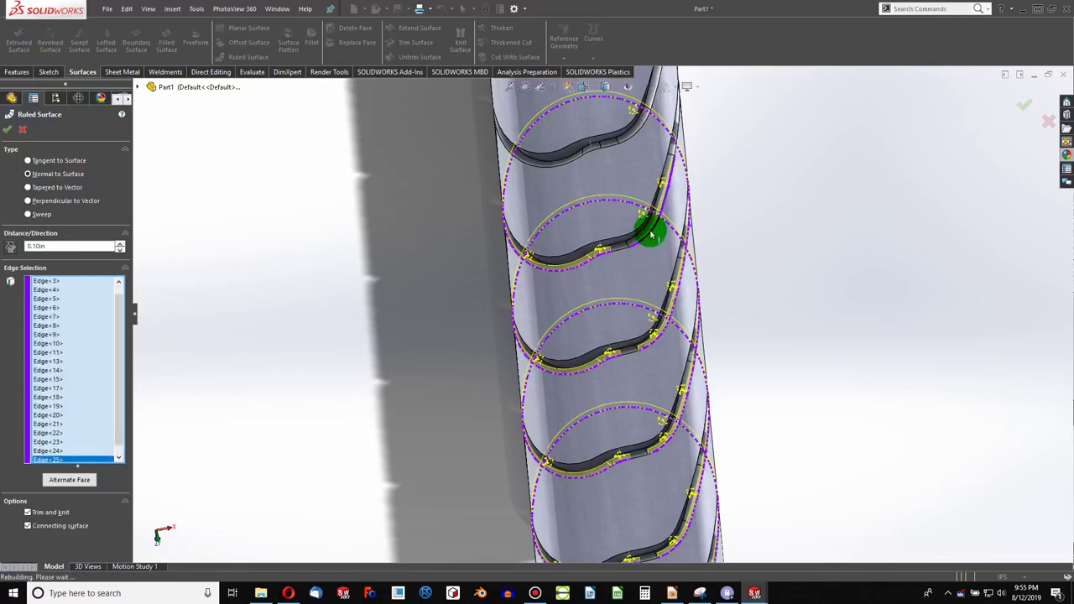
scroll(647, 235, up, 2)
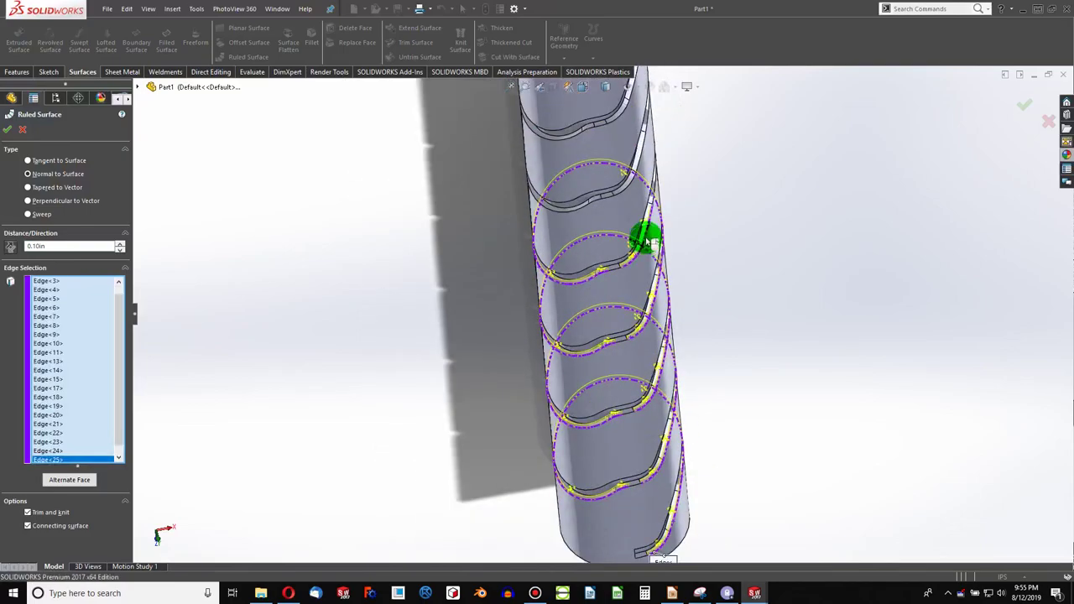
- Add nine more groove edges farther up and around the handle
click(655, 190)
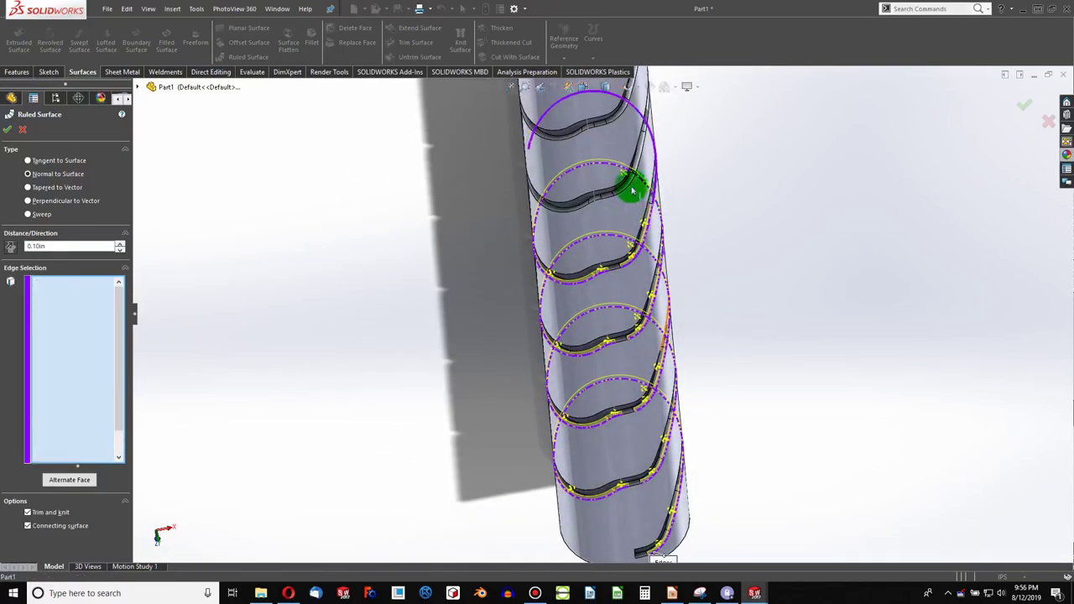
click(532, 196)
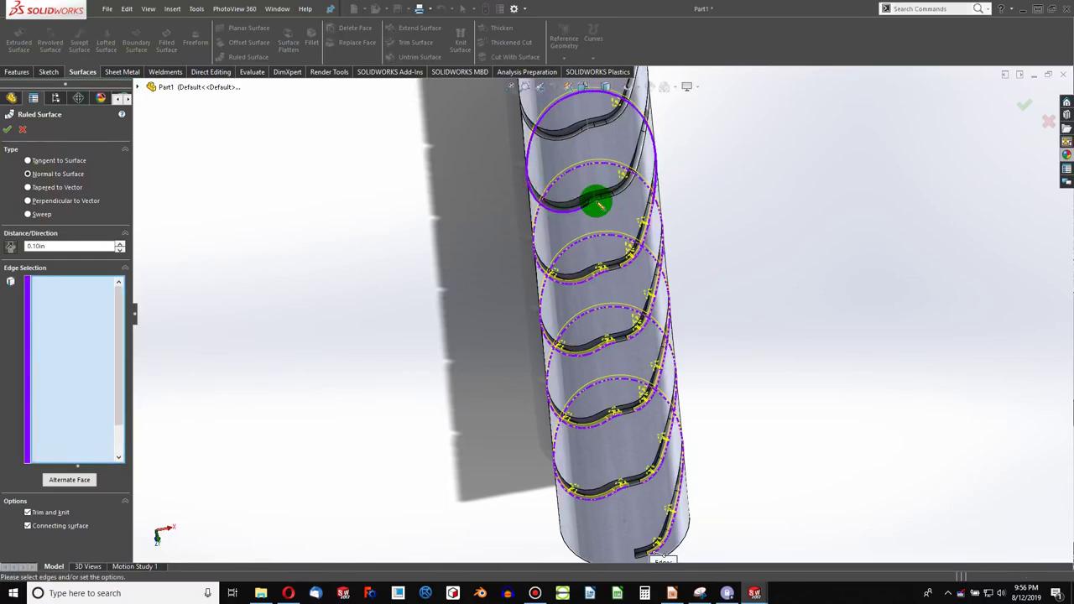
click(600, 204)
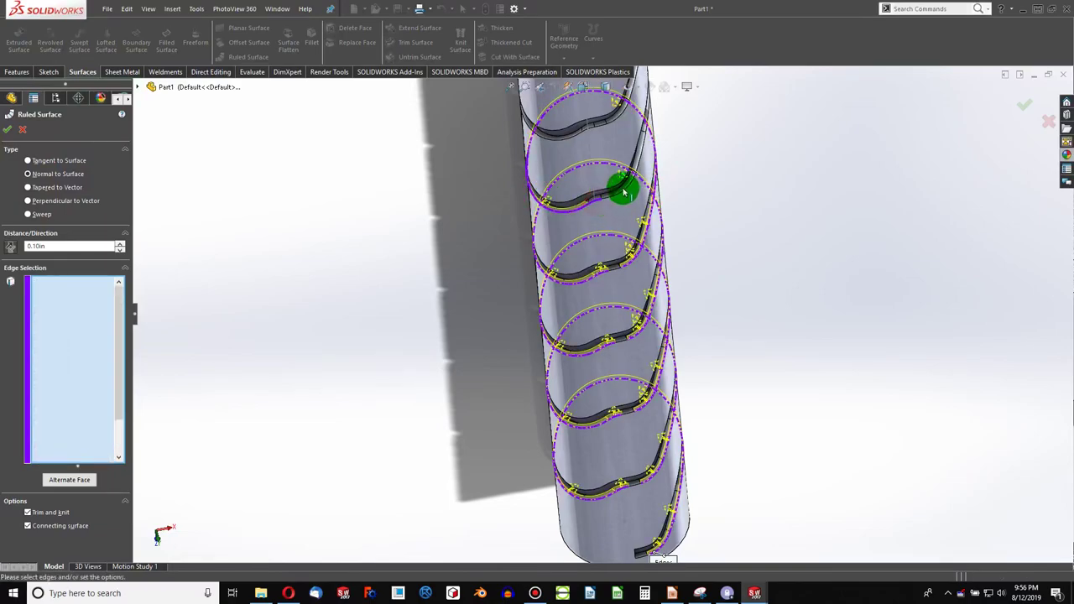
click(631, 193)
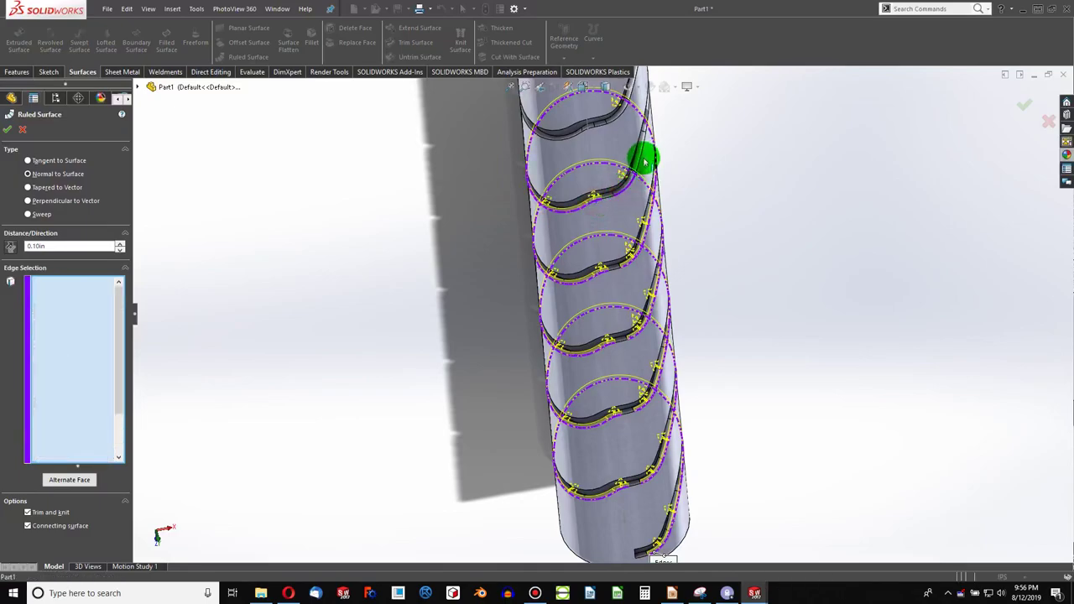
click(640, 158)
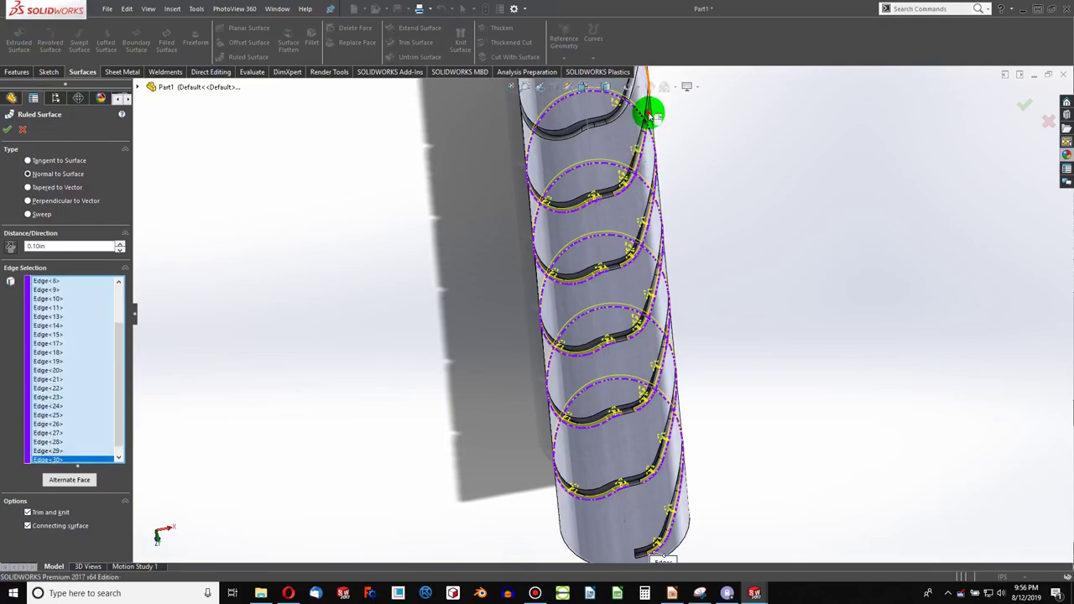
click(543, 134)
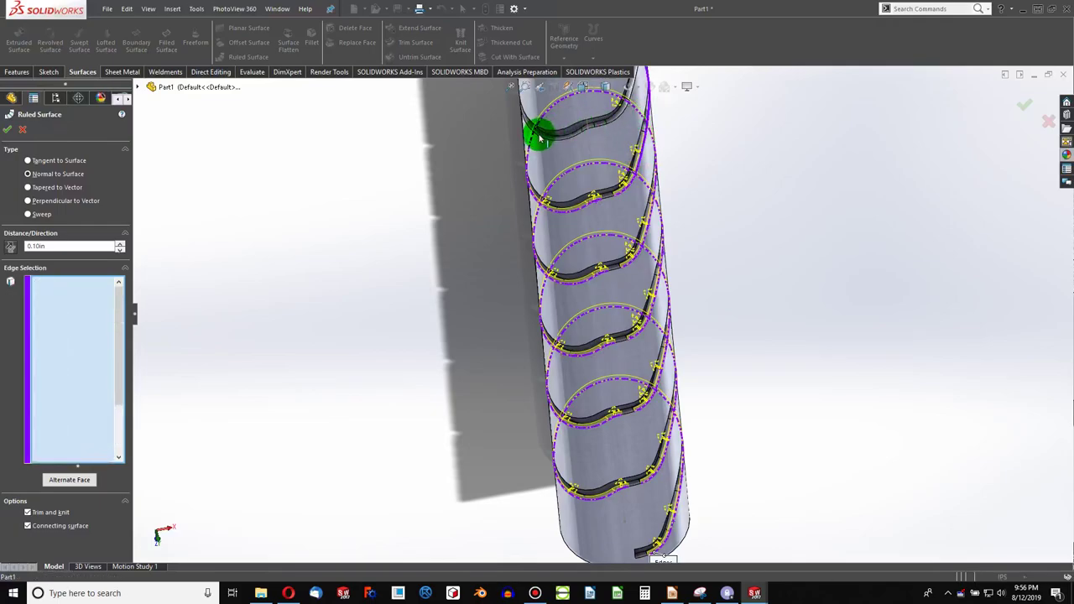
click(601, 137)
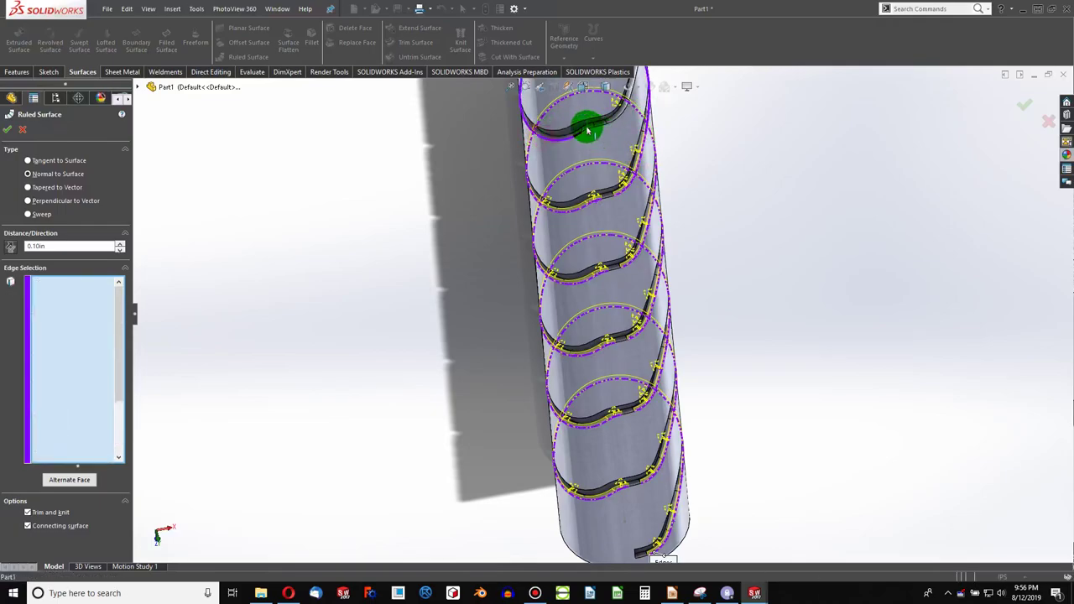
click(588, 132)
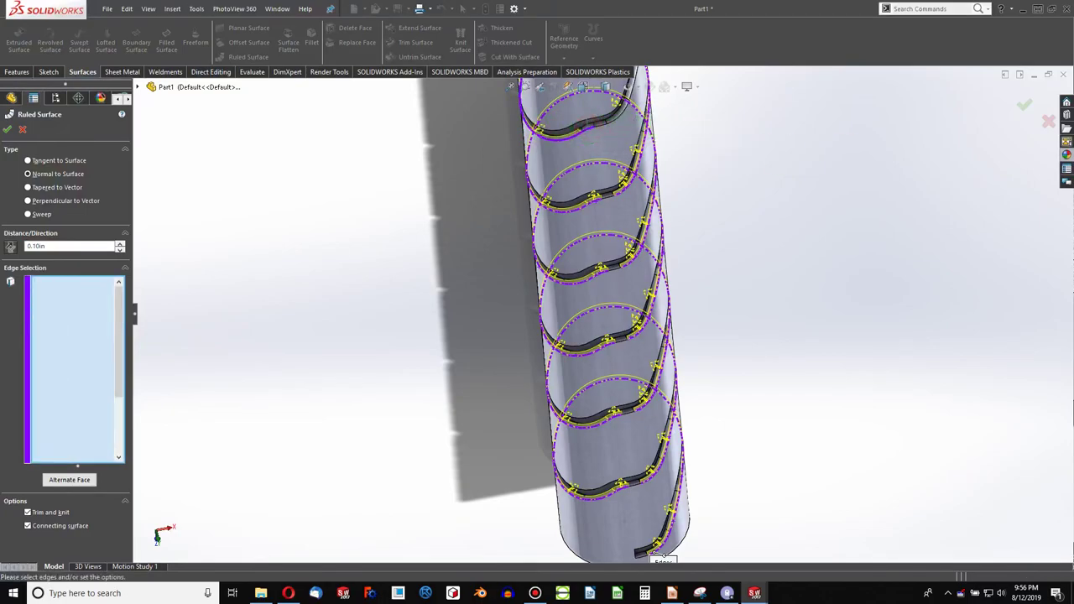
click(662, 555)
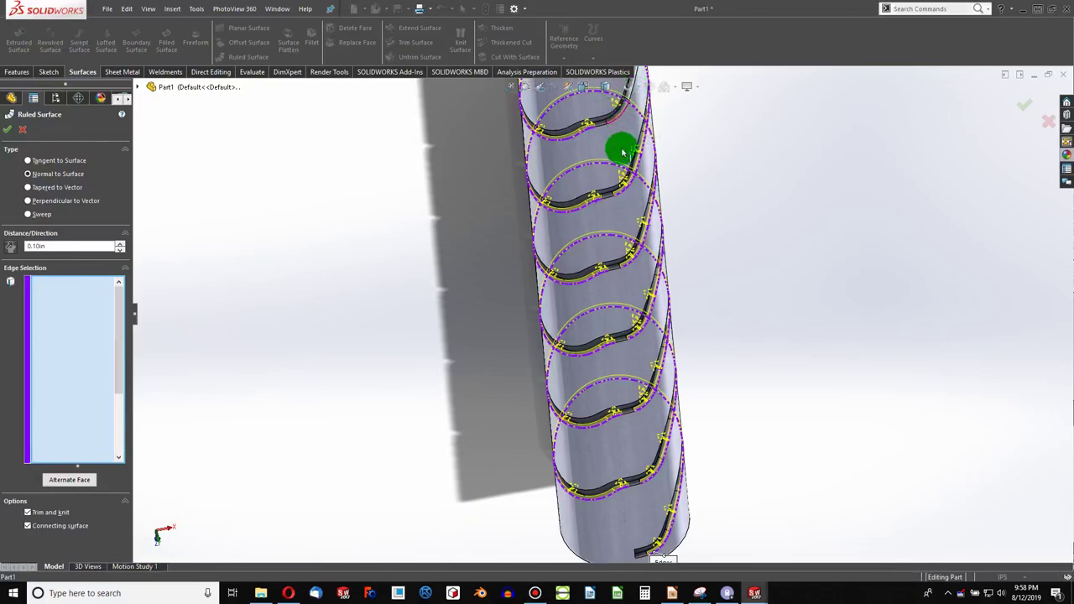
scroll(628, 173, up, 3)
scroll(628, 174, down, 3)
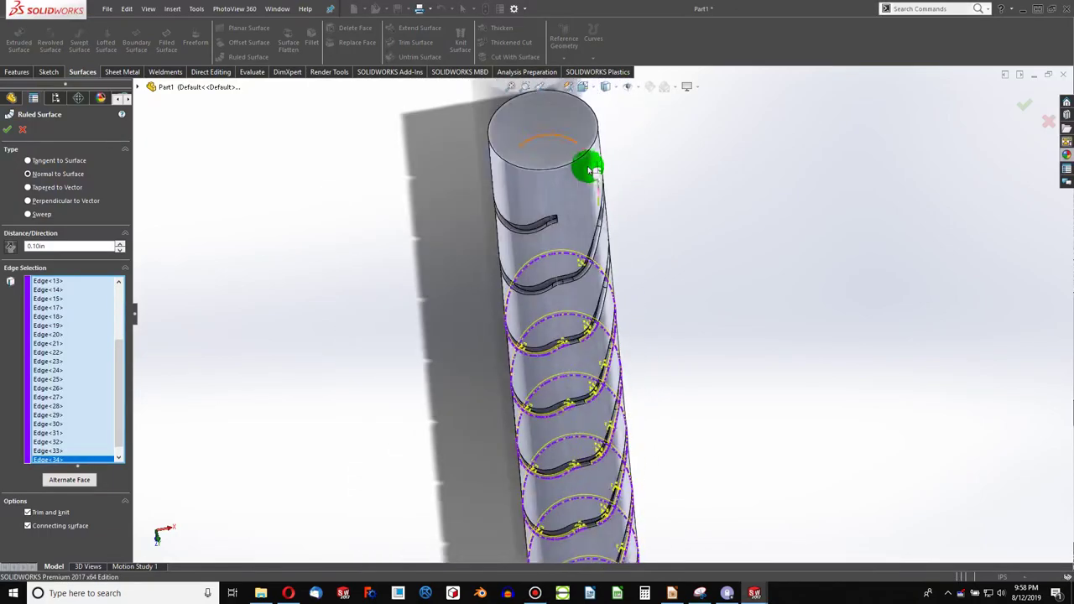
scroll(585, 166, down, 2)
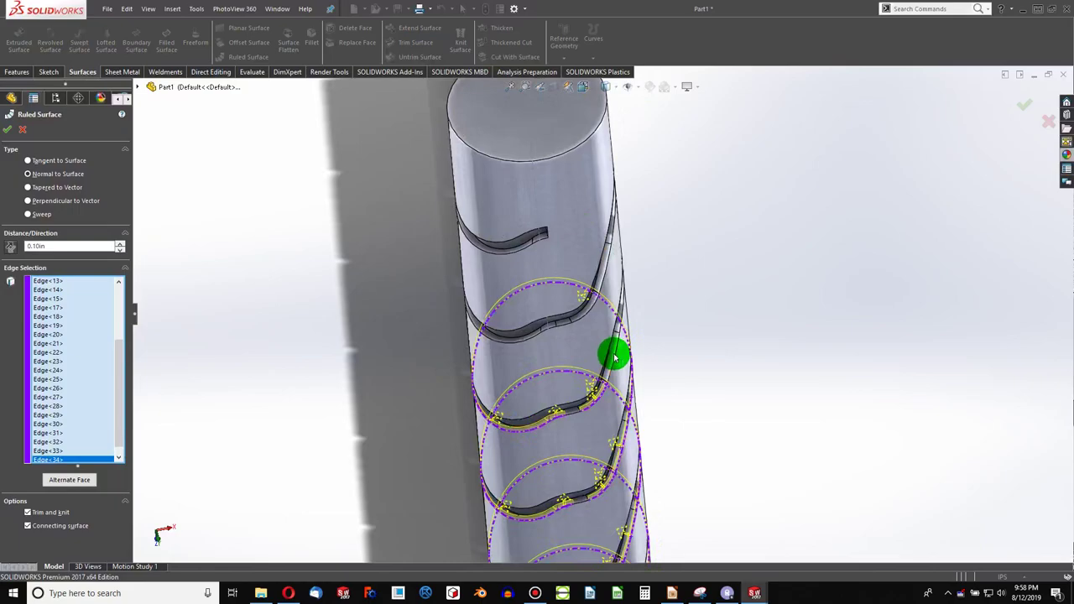
- Select the top groove loop and final edges, then set the distance to 0.125 in
click(622, 309)
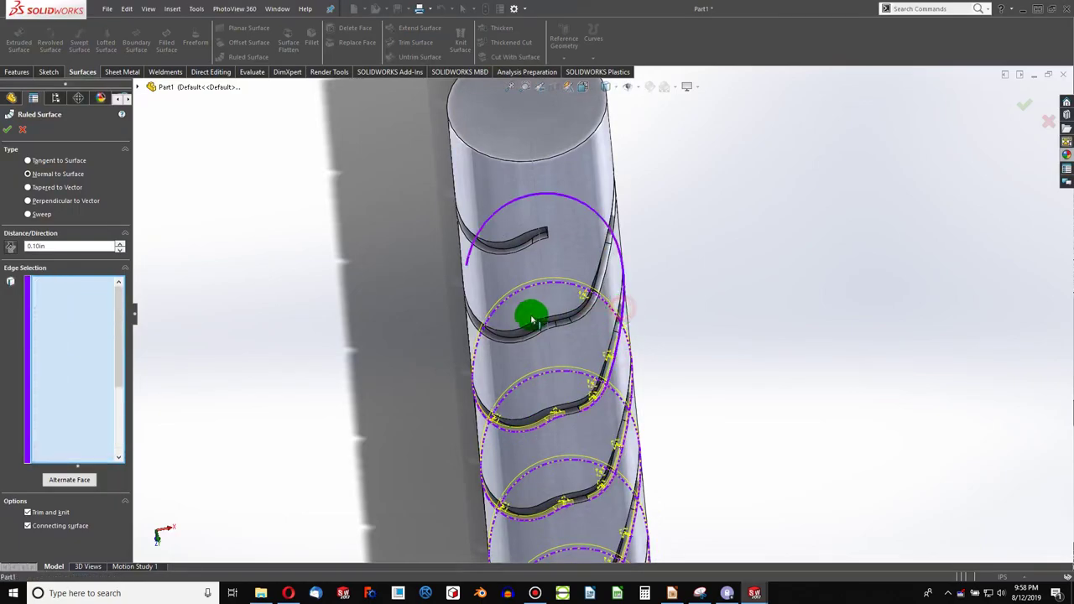
click(469, 319)
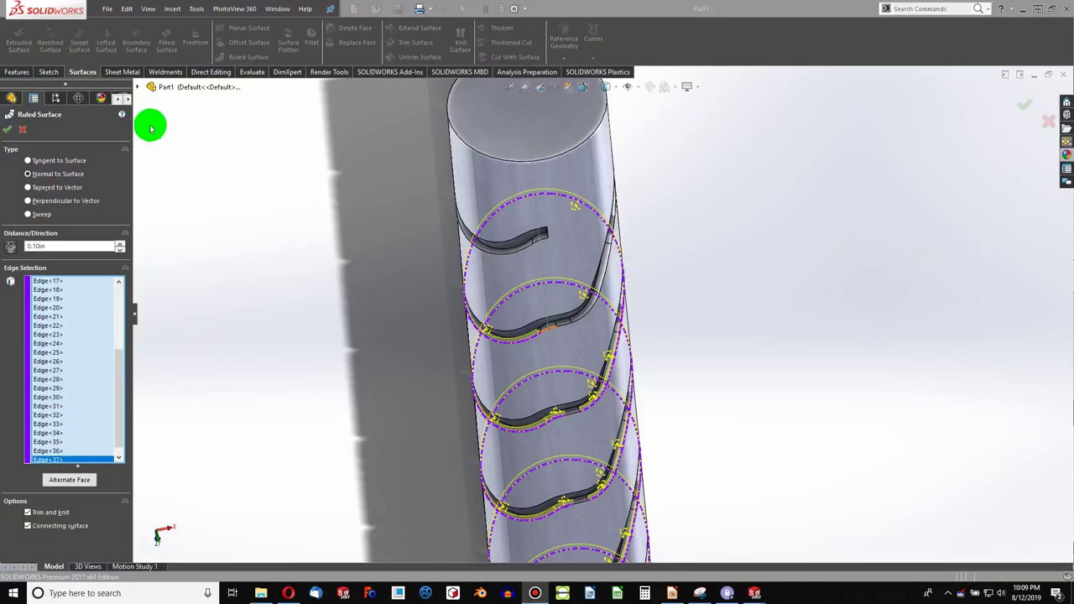
click(219, 183)
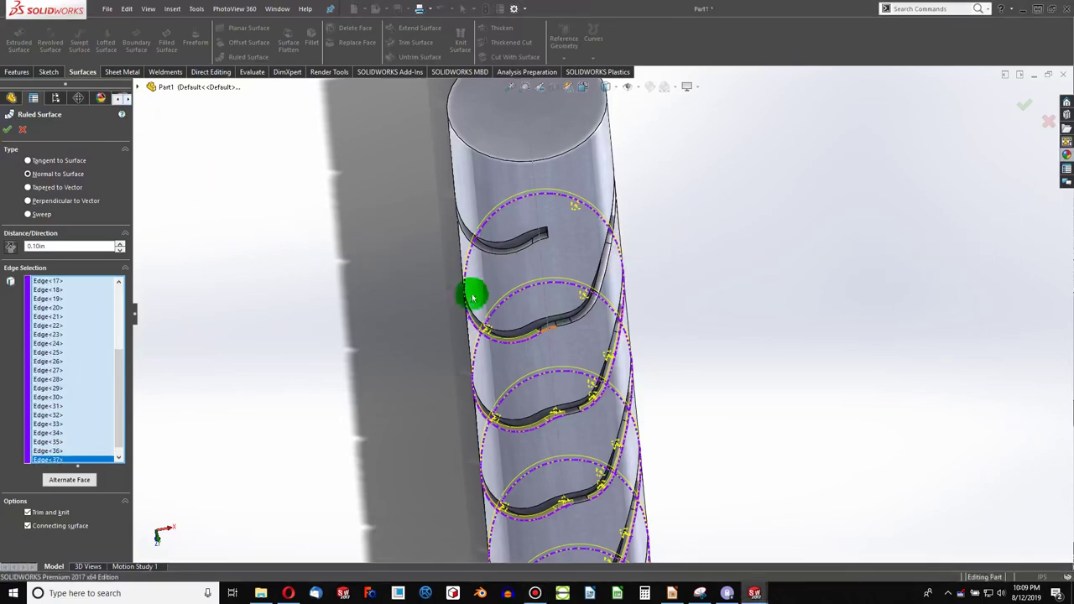
click(551, 334)
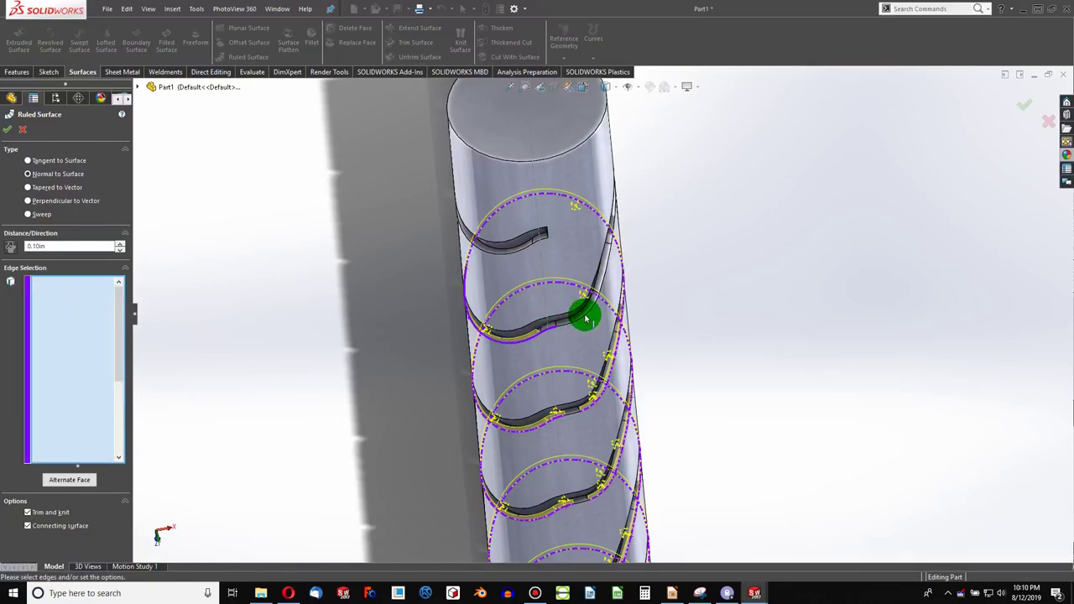
click(587, 319)
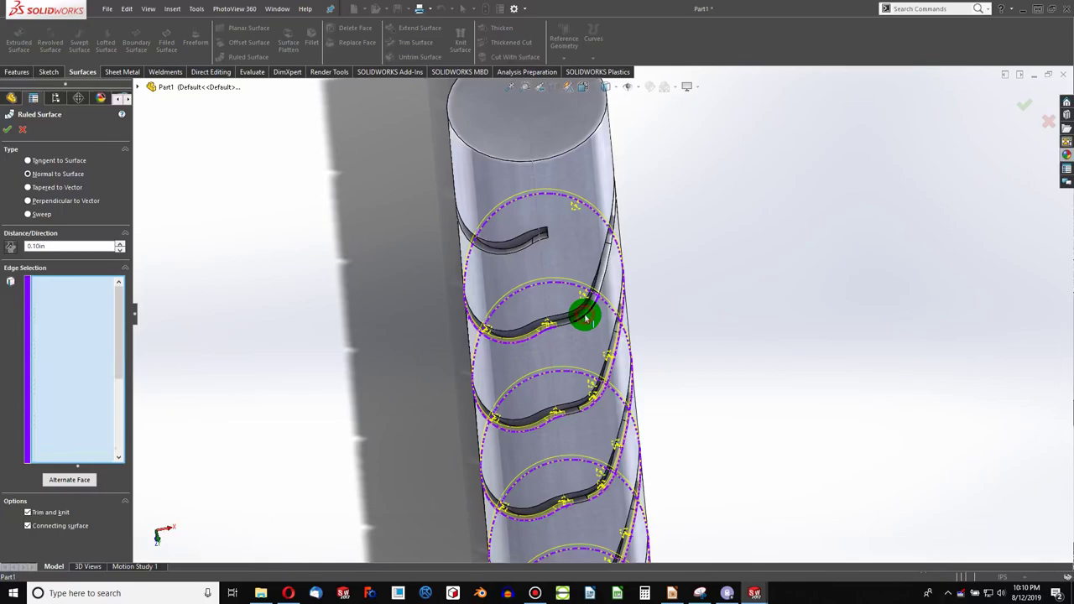
click(607, 275)
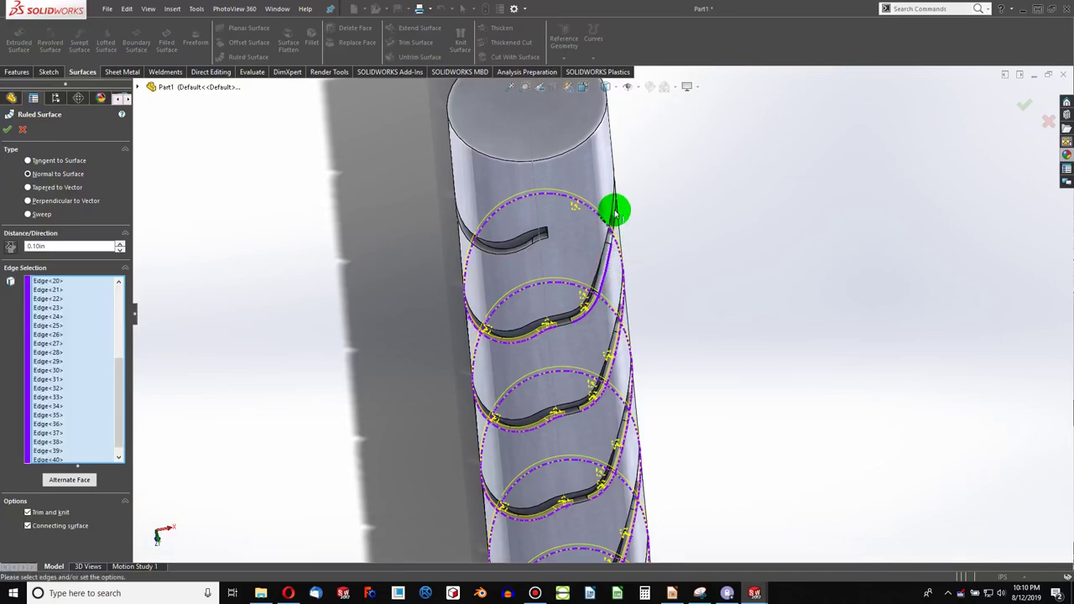
click(614, 212)
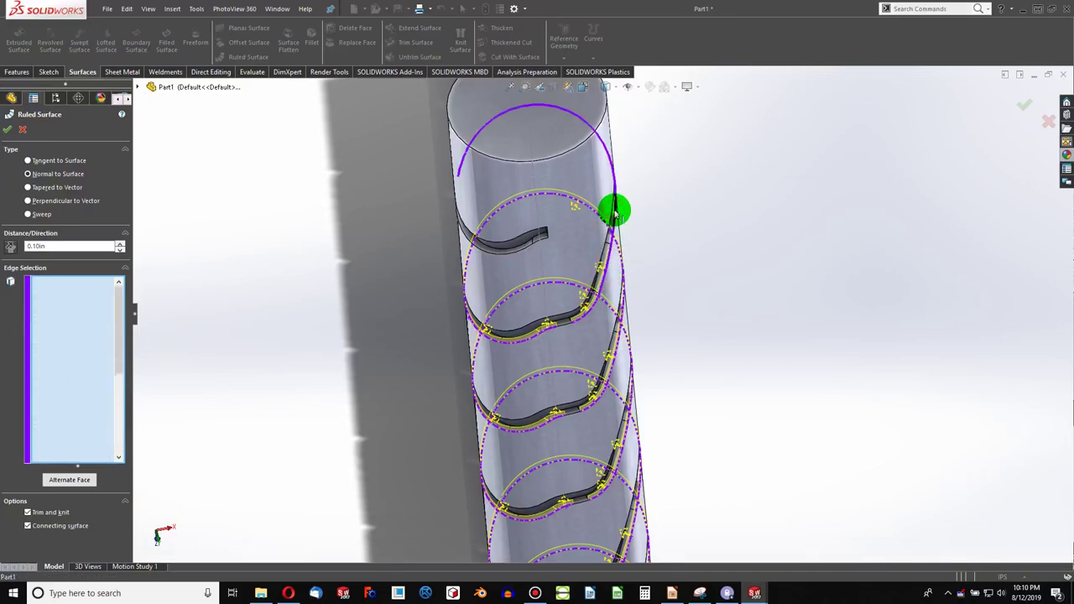
click(462, 235)
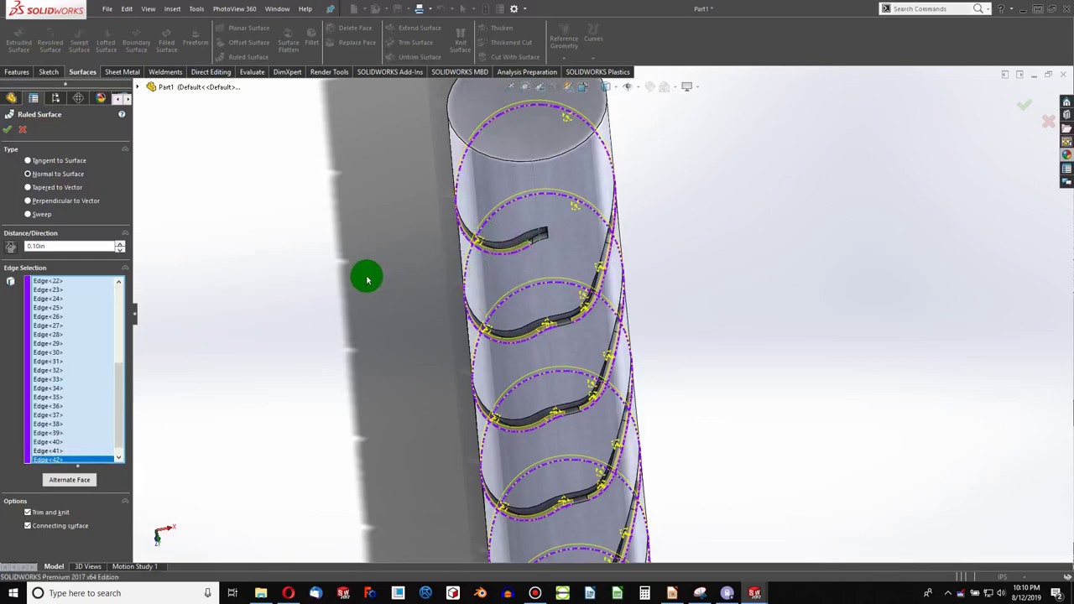
double_click(72, 246)
text(0.125)
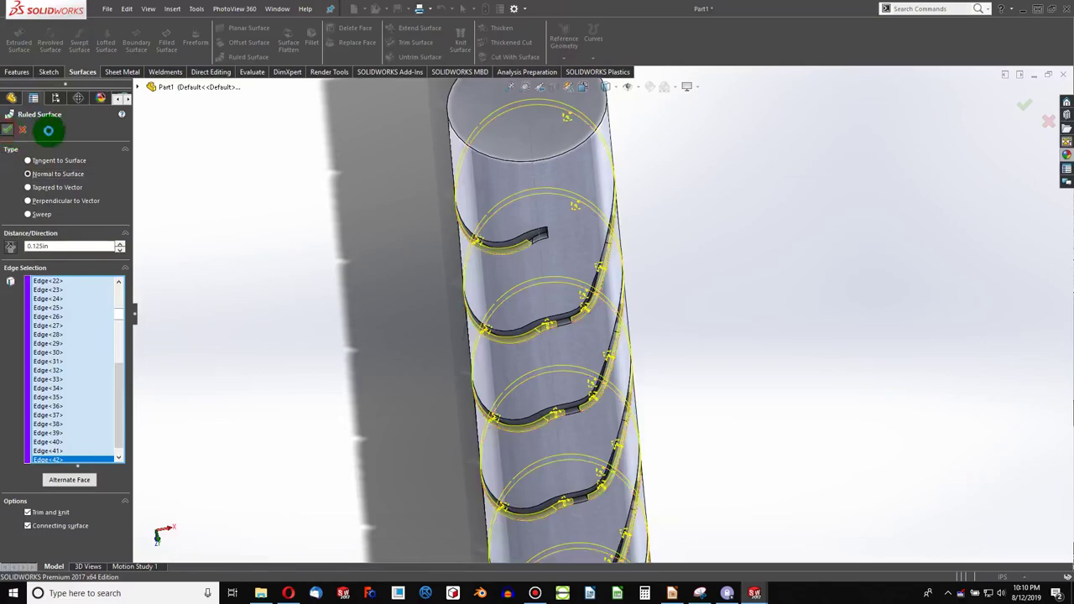
- Accept the ruled surface, inspect the handle, and clear the face selection
right_click(294, 199)
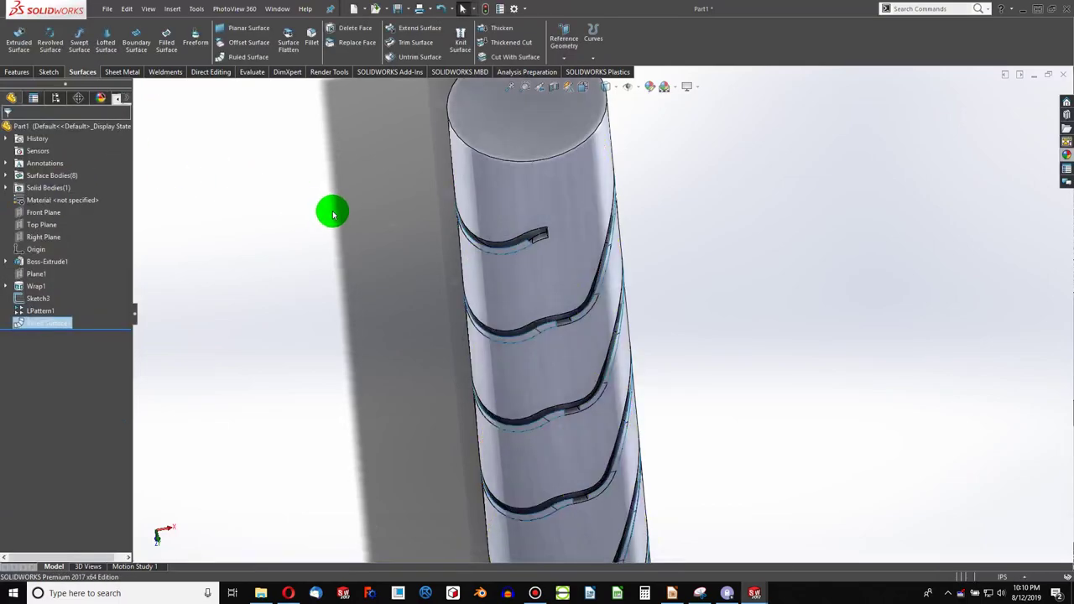
scroll(538, 332, down, 2)
scroll(554, 341, down, 2)
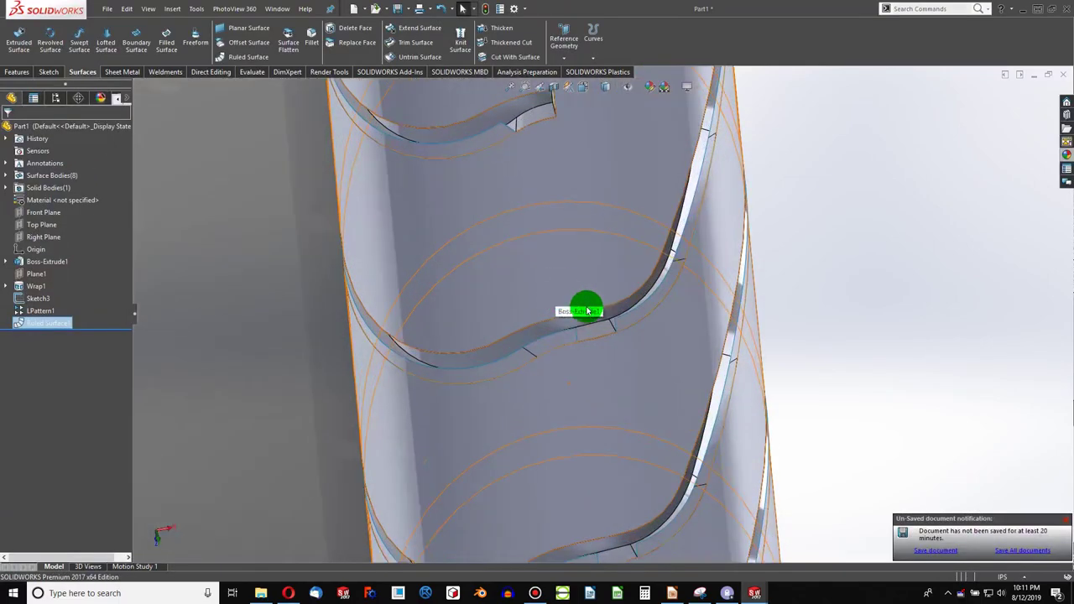
scroll(583, 312, up, 3)
scroll(607, 353, up, 2)
scroll(607, 412, up, 2)
scroll(616, 470, down, 2)
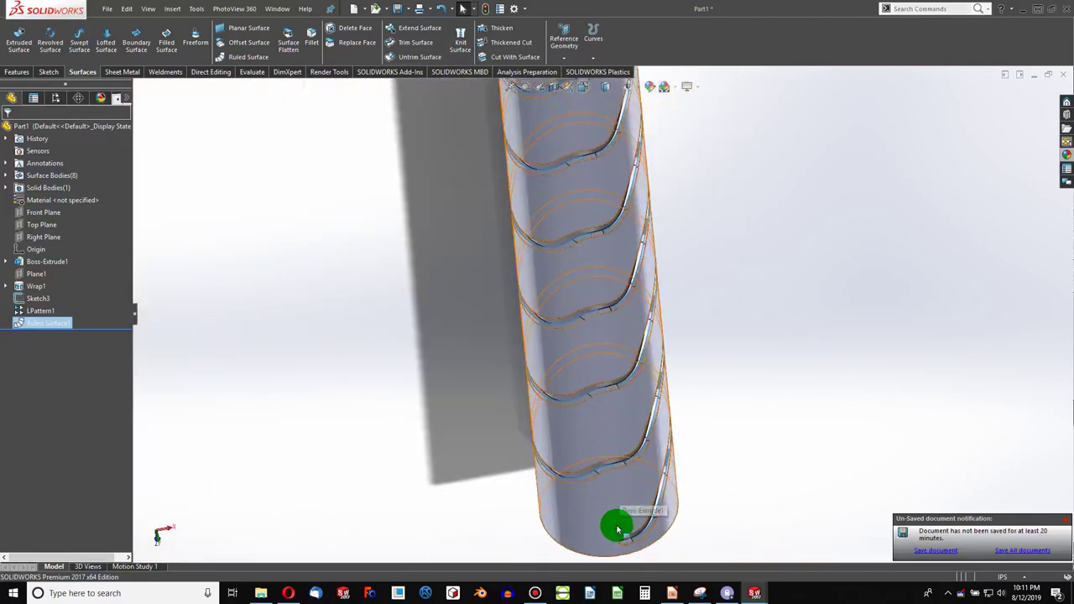
scroll(618, 523, down, 3)
scroll(613, 549, down, 3)
mouse_move(658, 443)
middle_down()
mouse_move(638, 364)
mouse_move(696, 334)
mouse_move(559, 336)
mouse_move(596, 378)
mouse_move(596, 367)
middle_up()
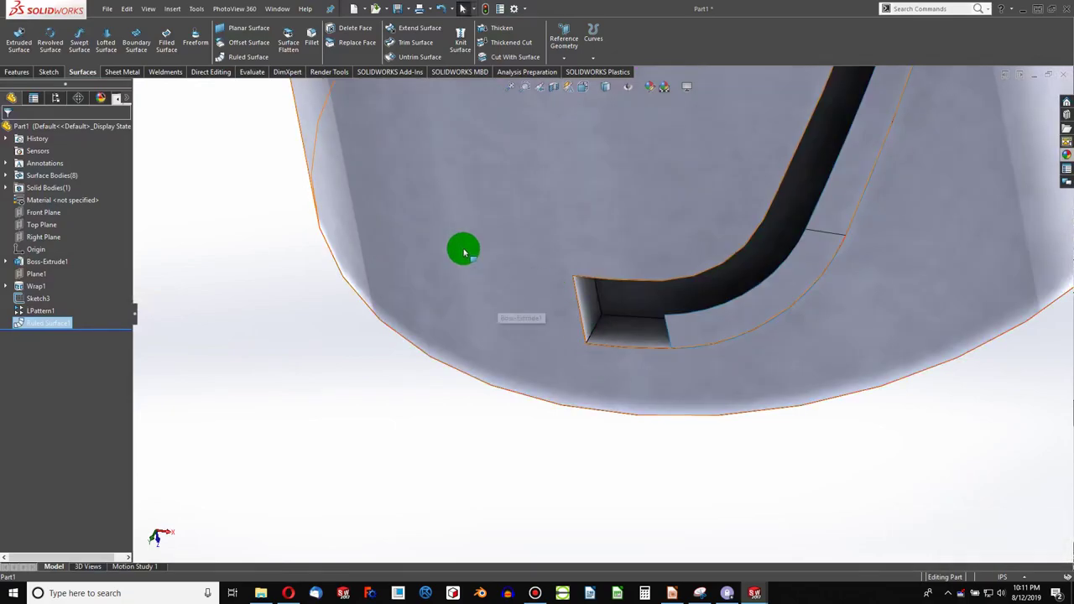
click(569, 294)
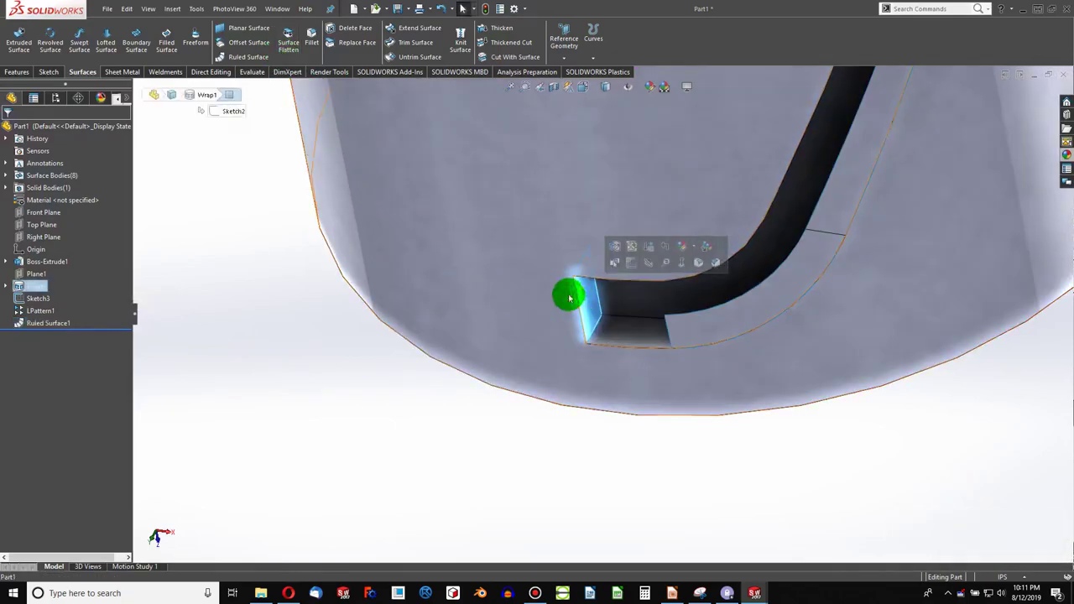
click(574, 367)
scroll(606, 393, down, 2)
key(Escape)
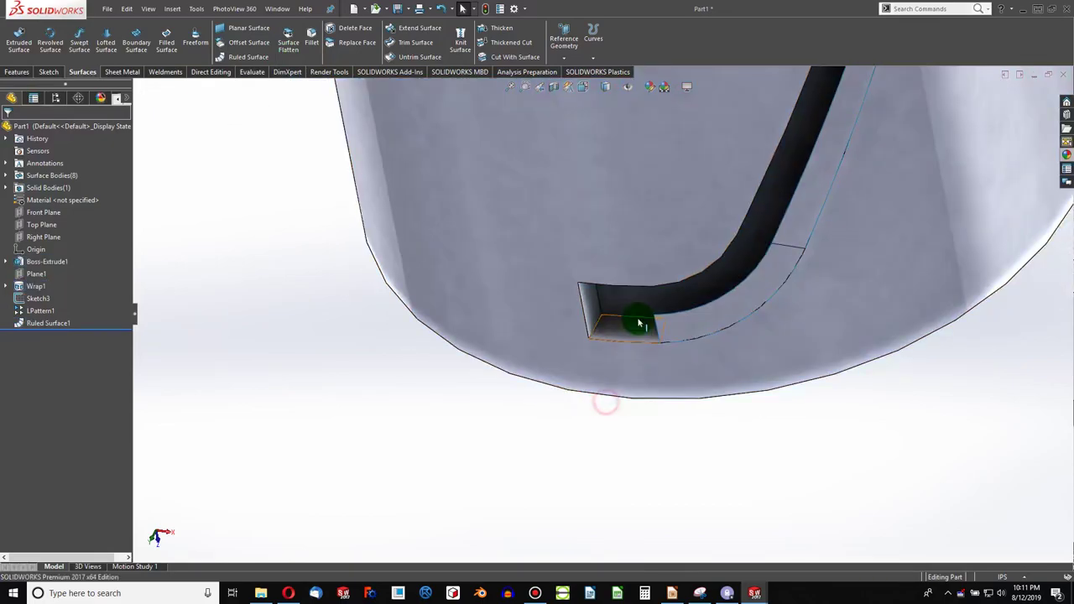
scroll(643, 319, down, 2)
scroll(527, 257, down, 2)
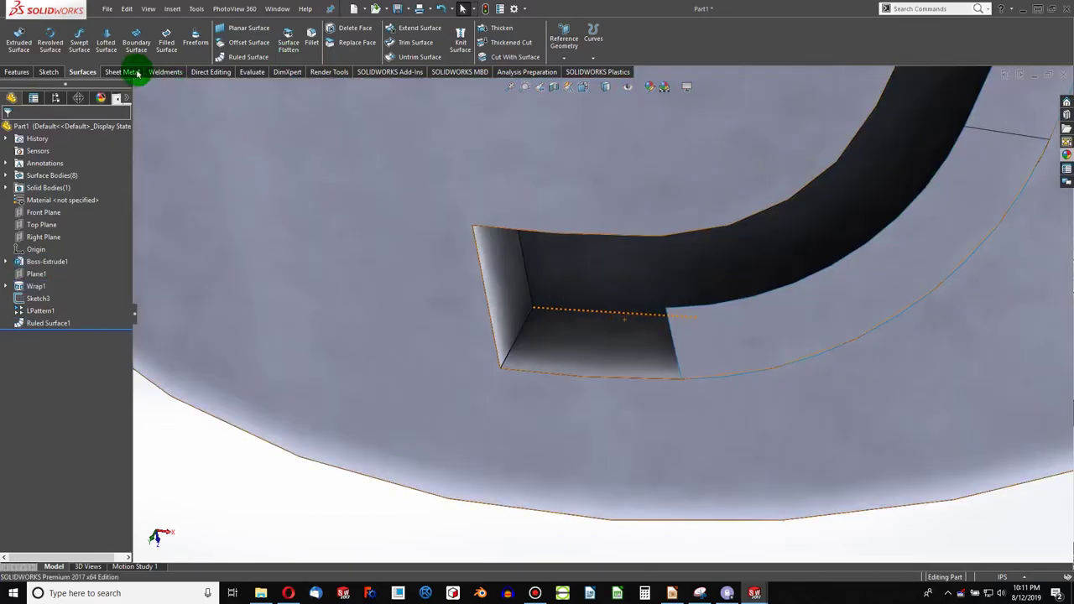
- Sweep a surface with the short pocket edge as profile and its bottom edge as path
click(74, 48)
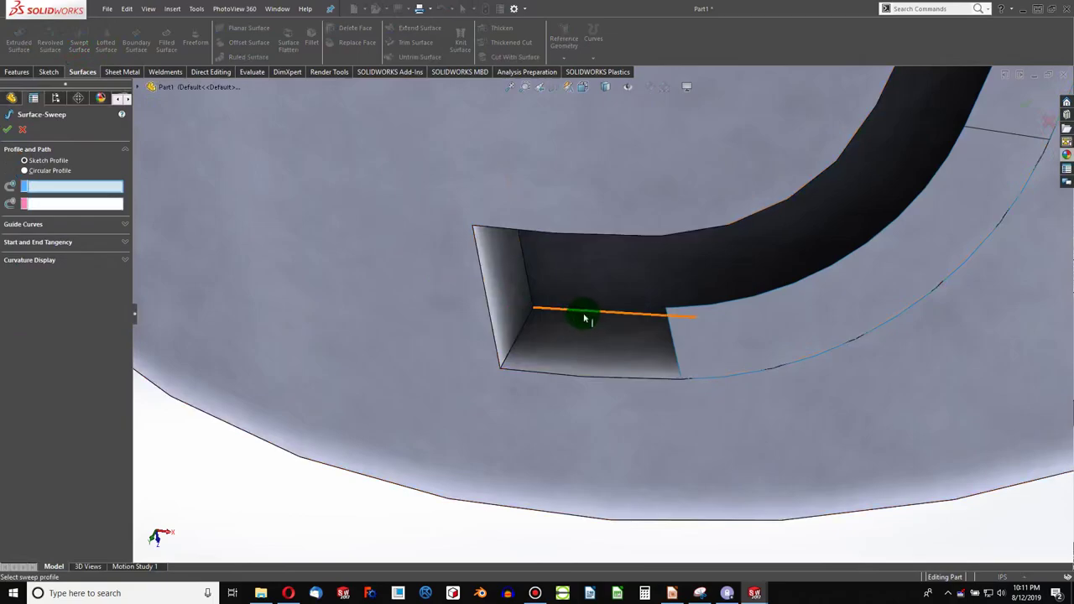
click(672, 332)
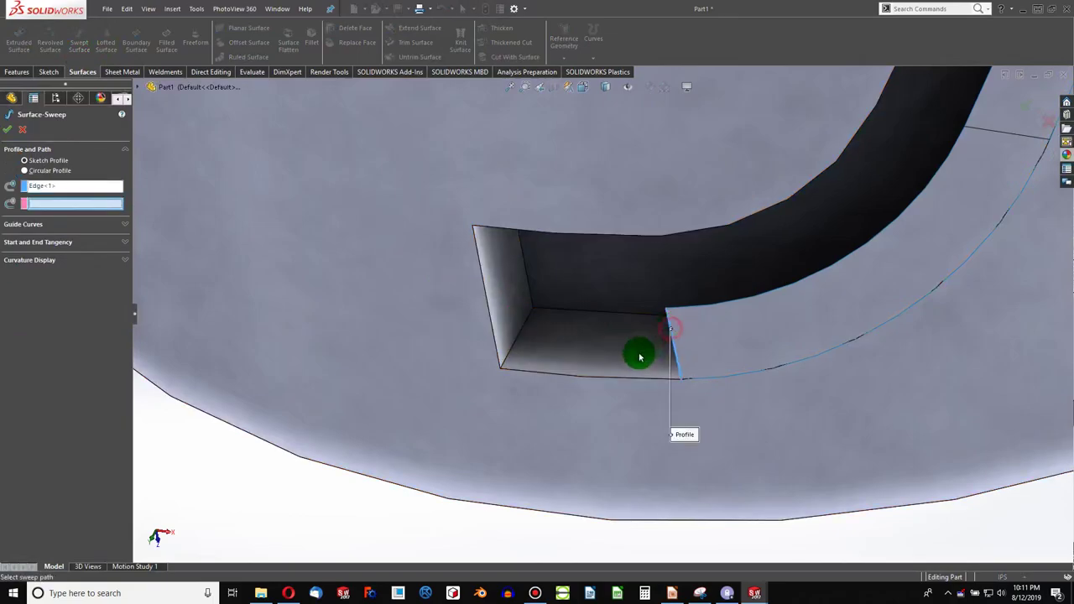
click(555, 378)
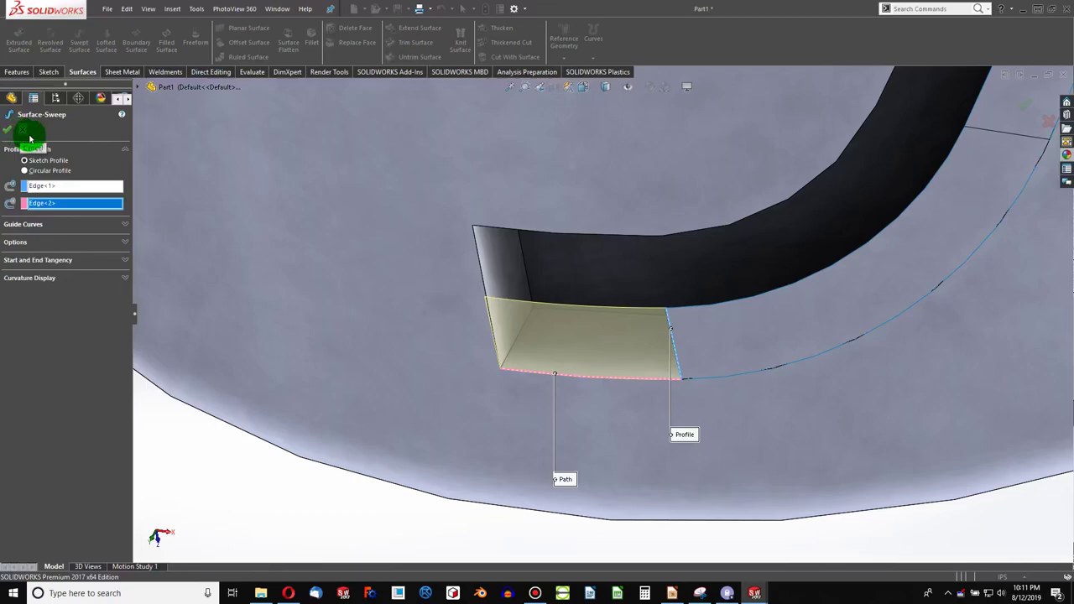
click(10, 133)
middle_drag(492, 331, 550, 307)
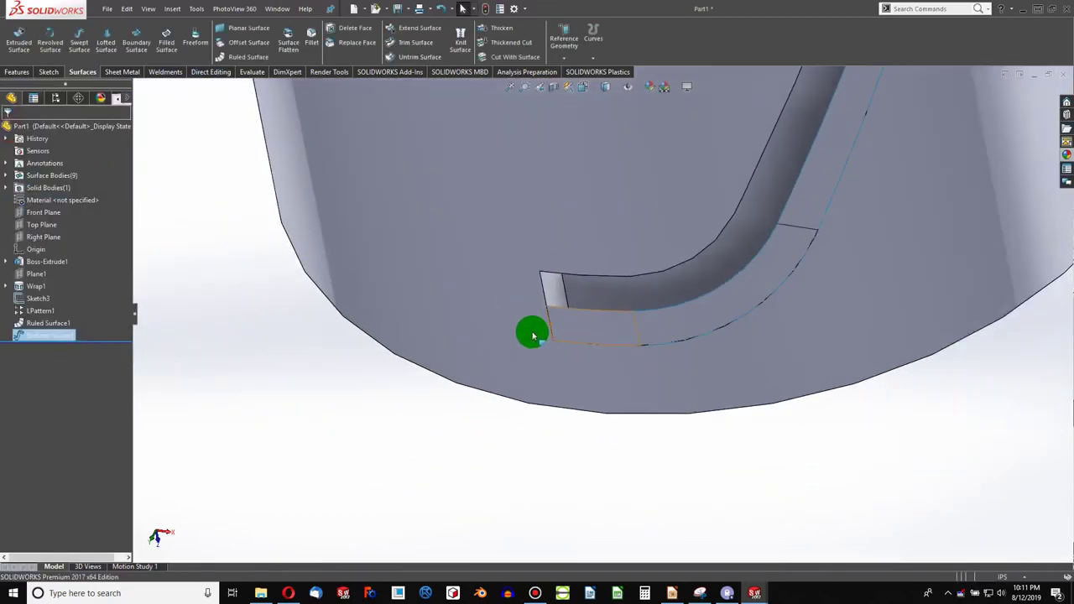
scroll(554, 311, up, 3)
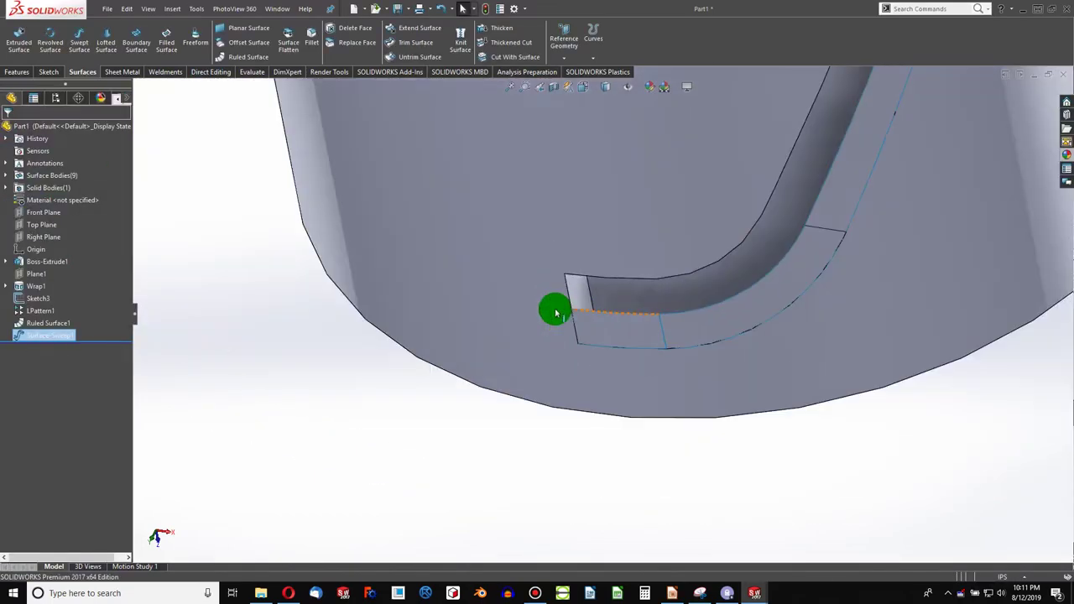
scroll(560, 315, up, 3)
scroll(561, 315, down, 2)
scroll(575, 259, down, 3)
scroll(619, 227, down, 3)
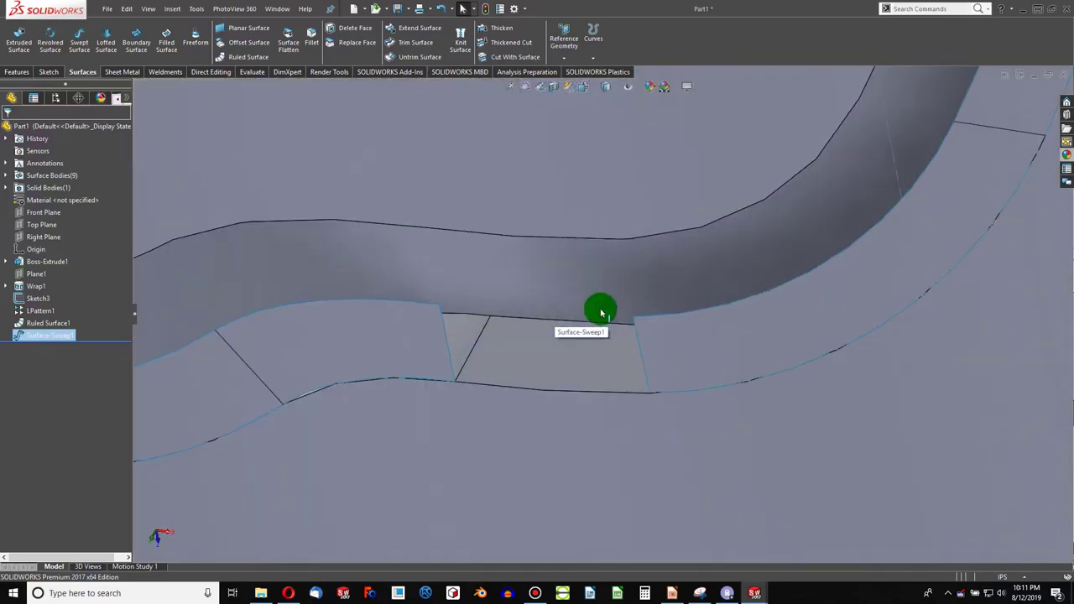
scroll(595, 311, down, 2)
- Build a boundary surface from the gap's two side edges and its bottom edge
click(136, 42)
click(400, 328)
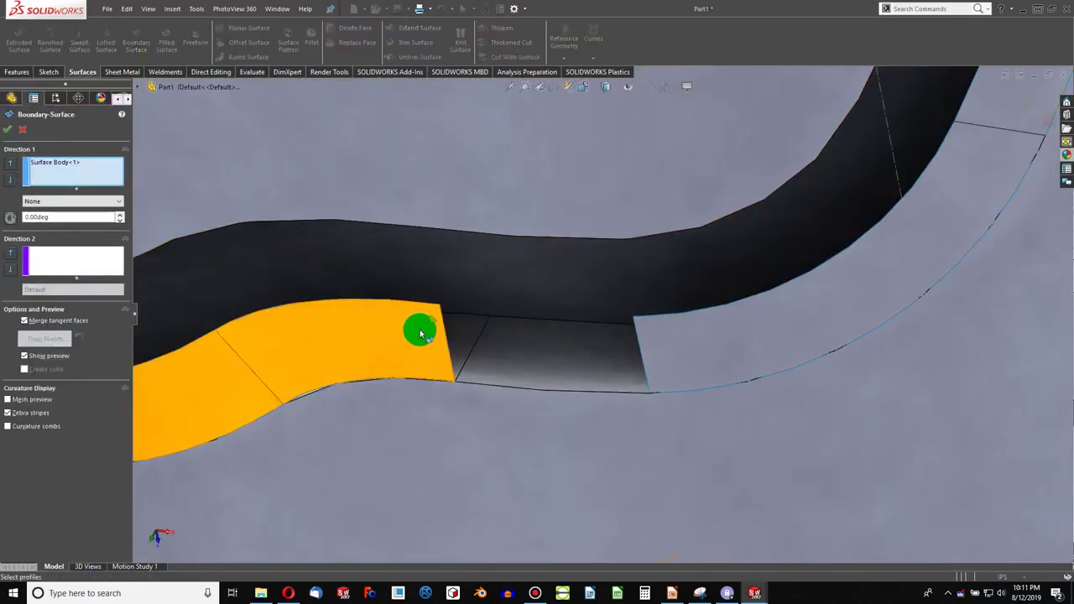
right_click(64, 166)
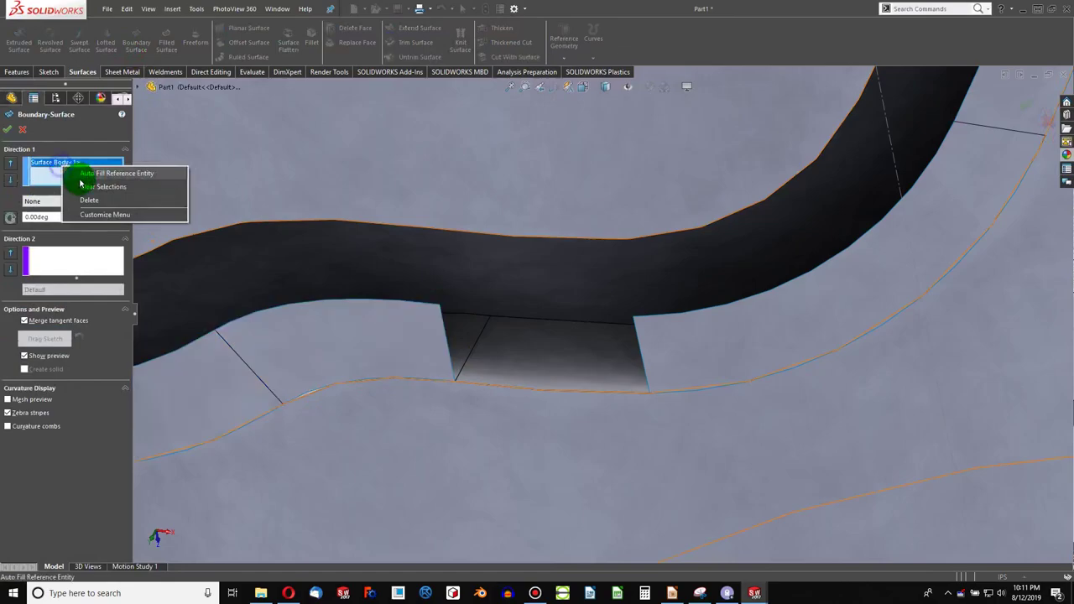
click(83, 187)
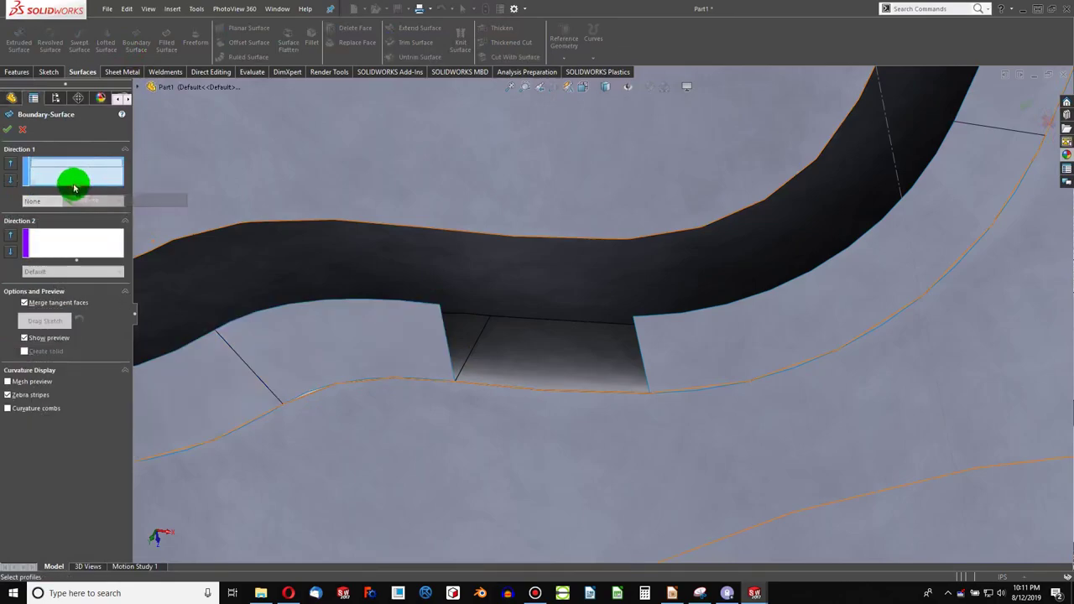
click(440, 329)
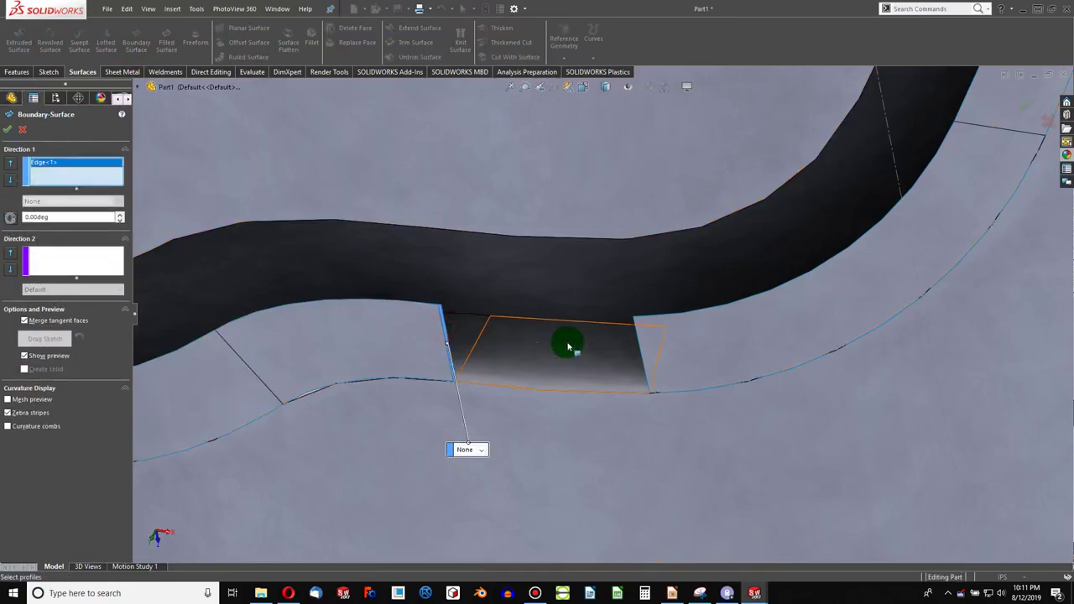
click(641, 350)
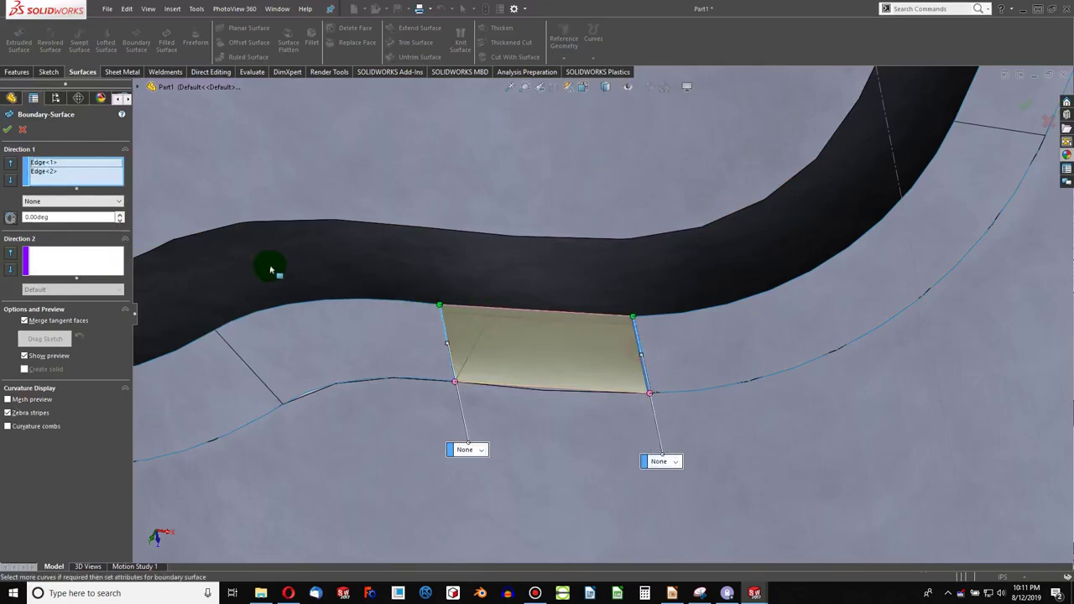
click(46, 266)
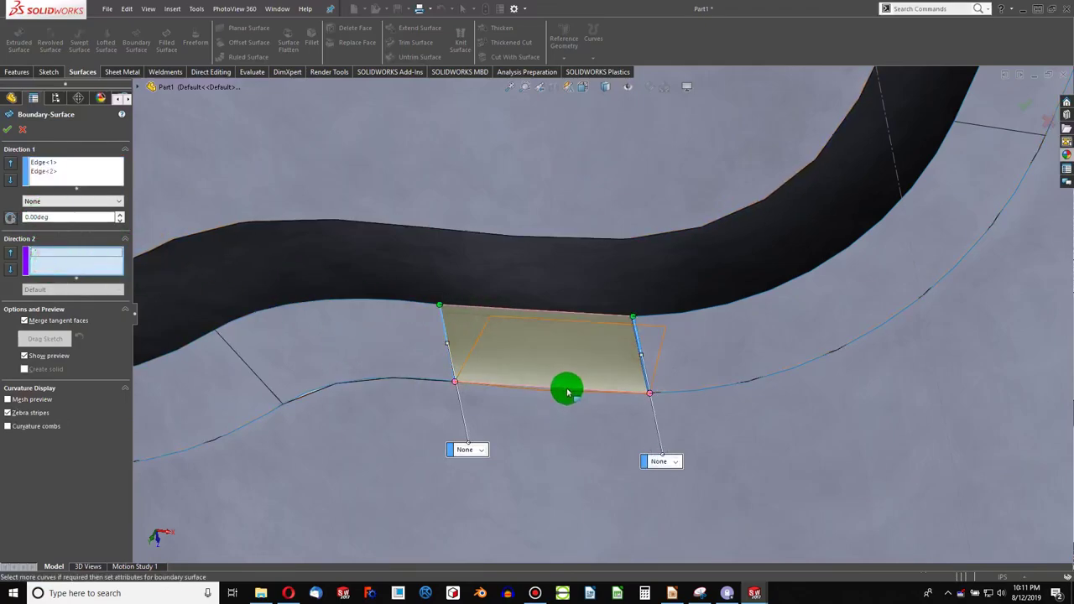
click(568, 393)
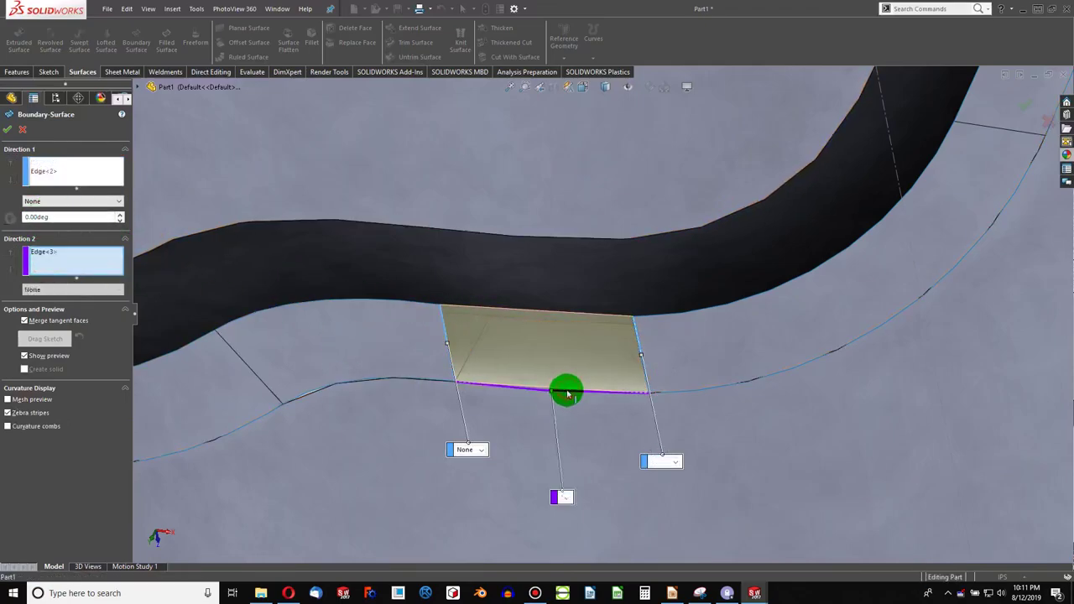
click(10, 133)
mouse_move(338, 312)
middle_down()
mouse_move(443, 359)
mouse_move(487, 308)
middle_up()
scroll(487, 308, down, 2)
scroll(621, 259, down, 4)
scroll(571, 267, down, 3)
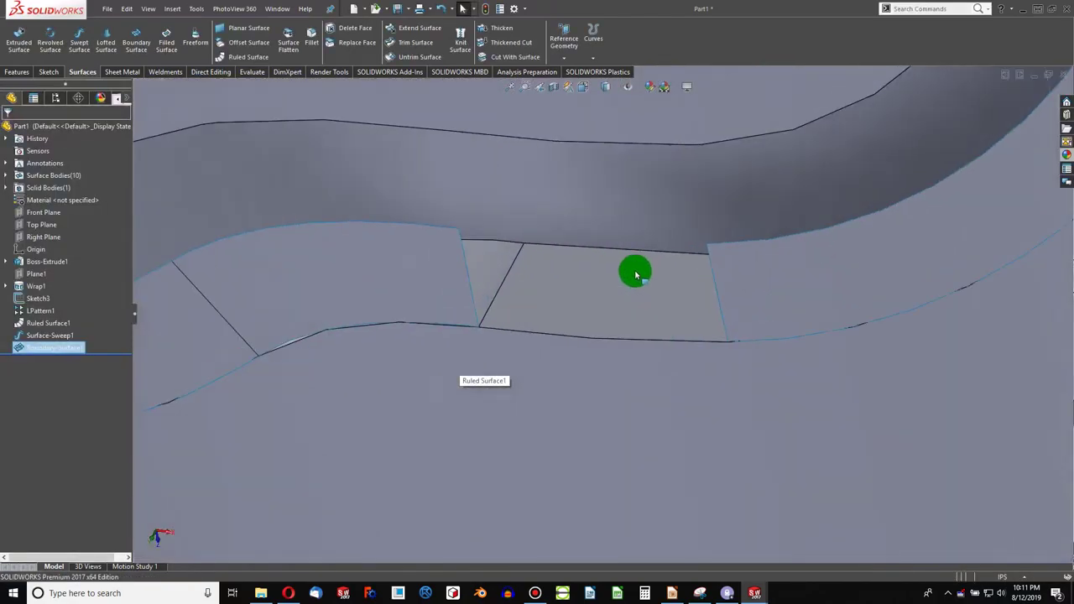
- Cancel the sweep and build Boundary-Surface2 from the next gap's side and bottom edges
click(77, 42)
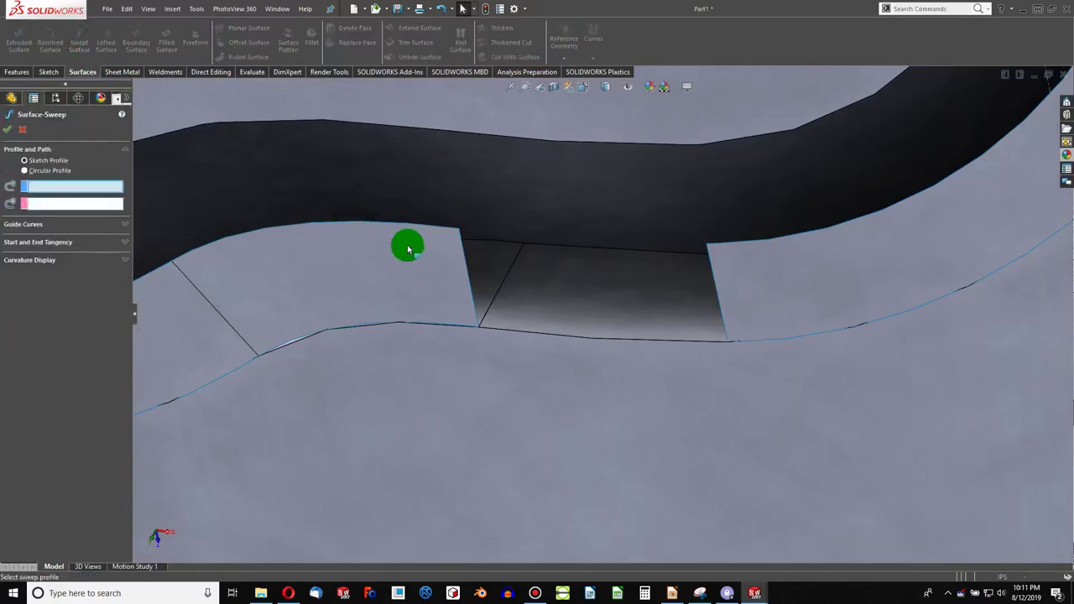
click(22, 132)
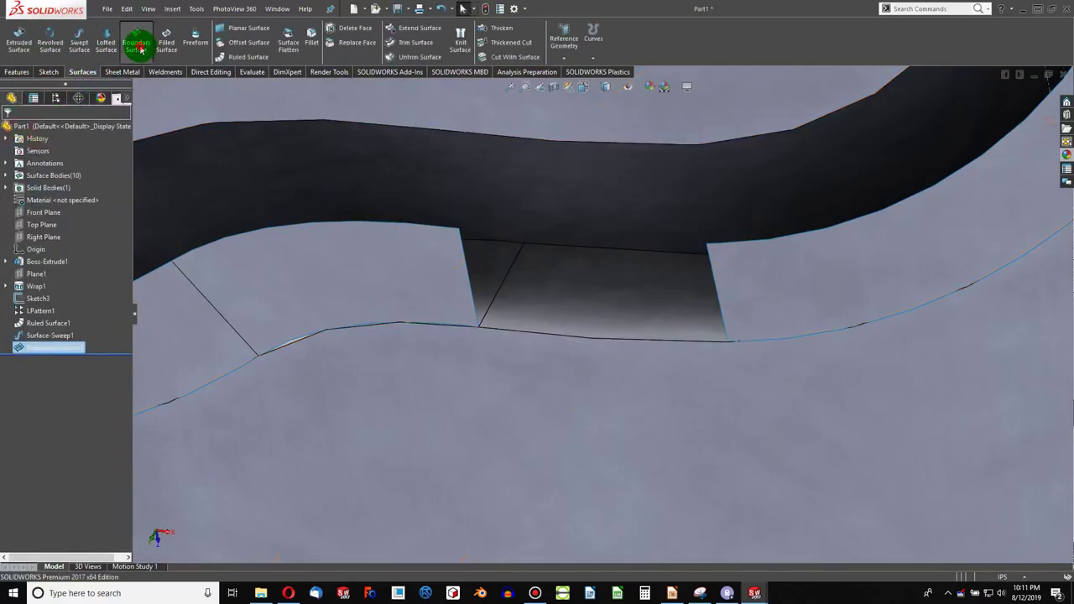
click(140, 50)
click(467, 283)
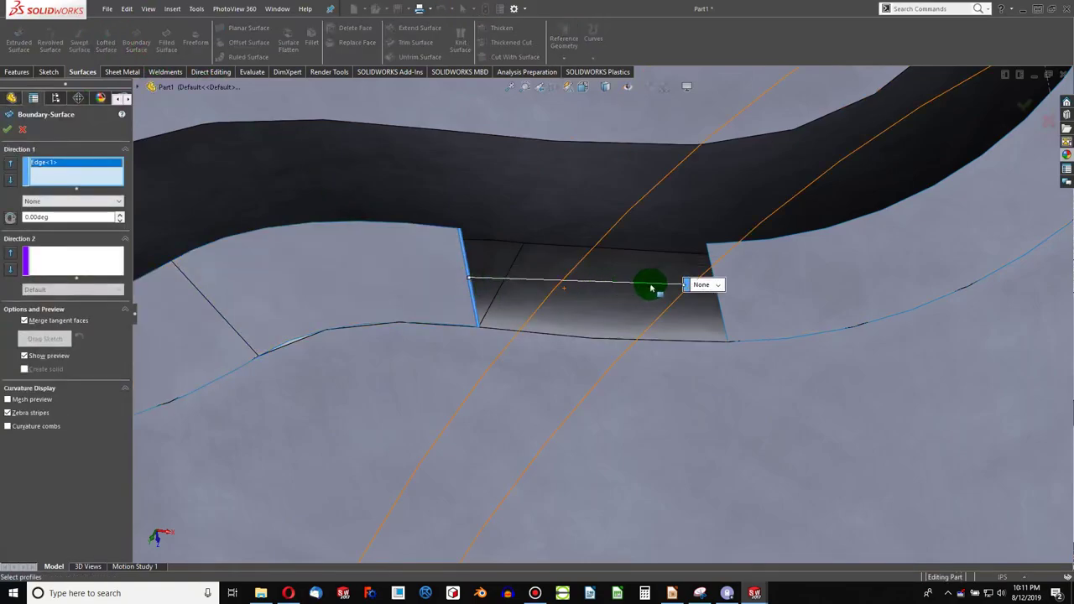
click(722, 331)
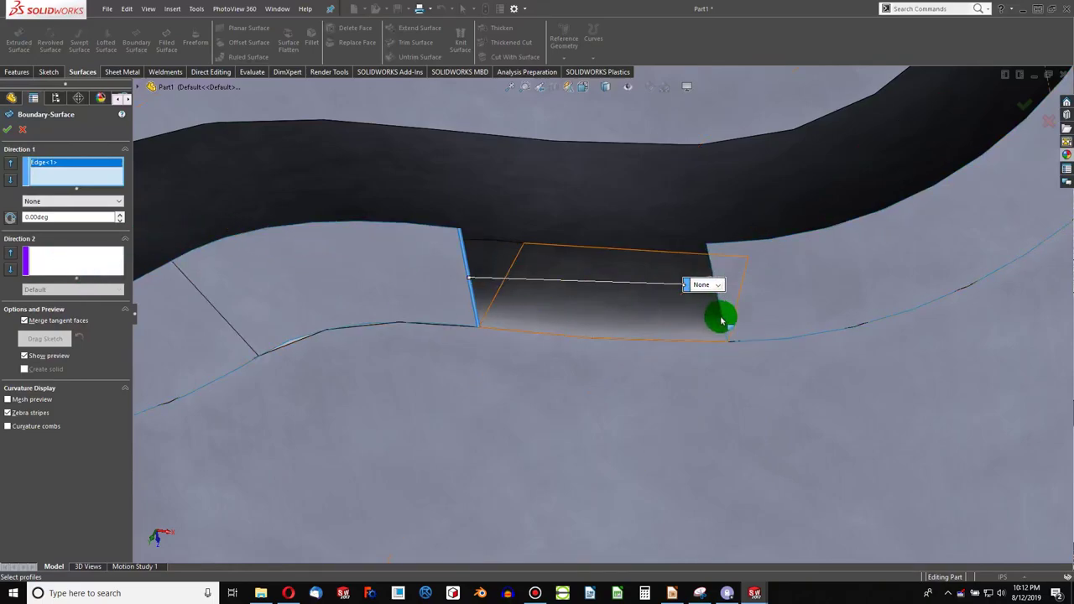
click(721, 311)
click(118, 263)
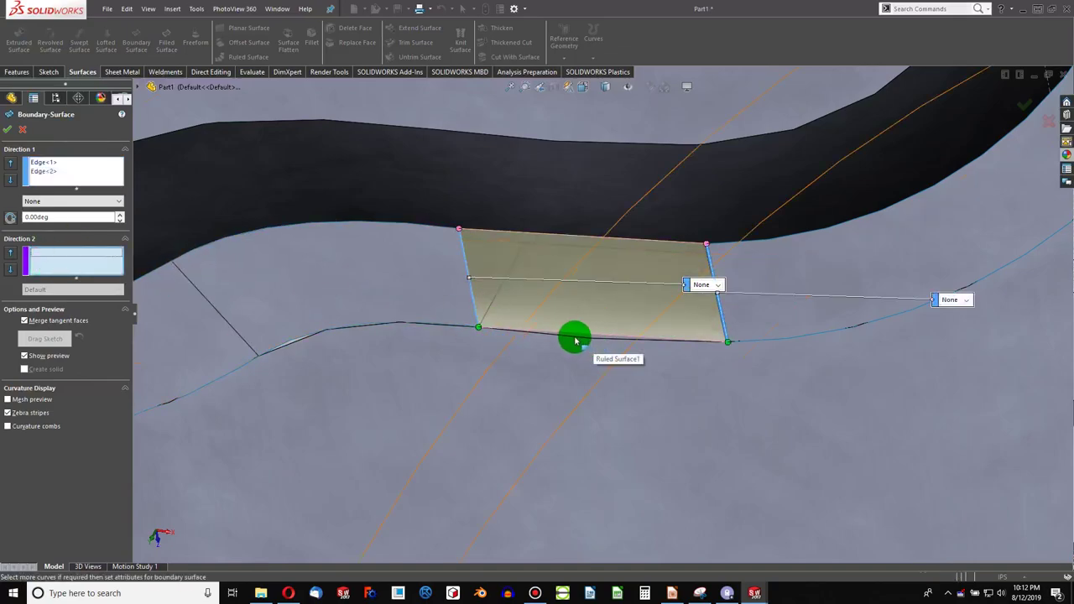
scroll(589, 339, down, 2)
middle_drag(589, 336, 638, 338)
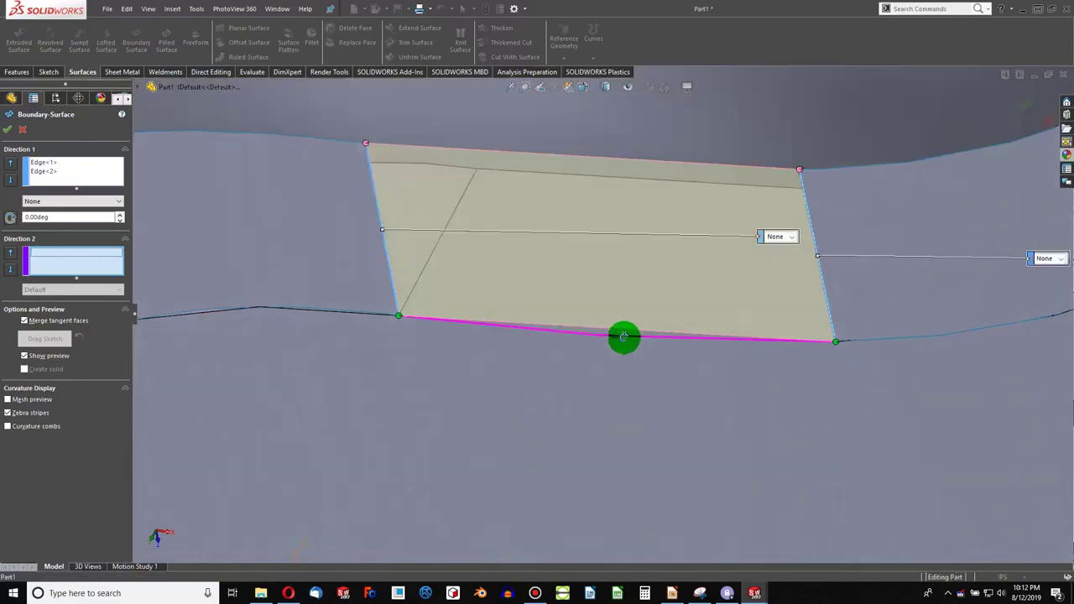
click(638, 336)
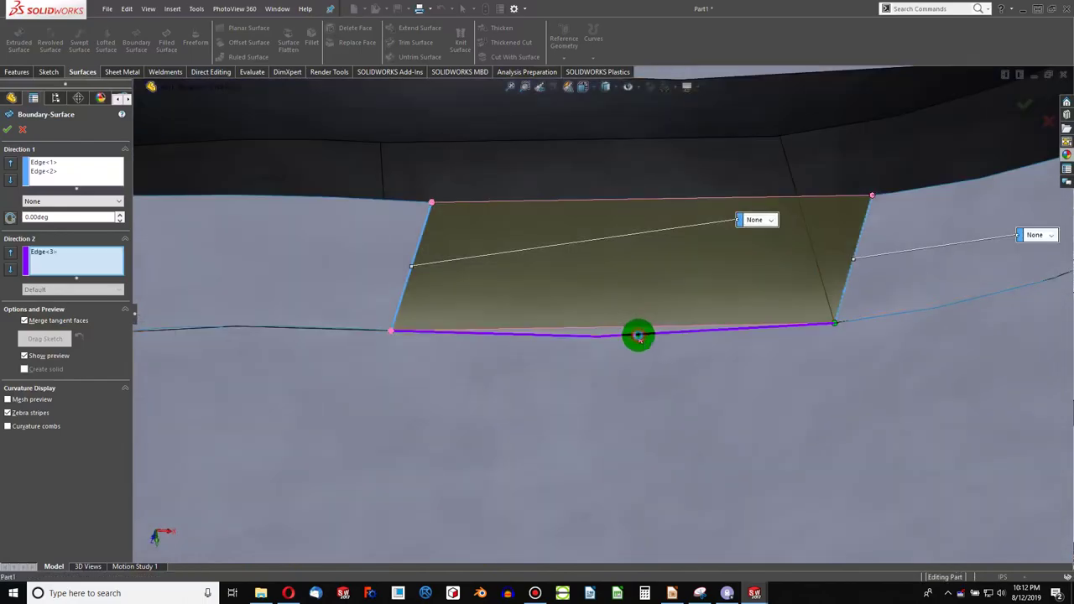
middle_drag(618, 372, 29, 160)
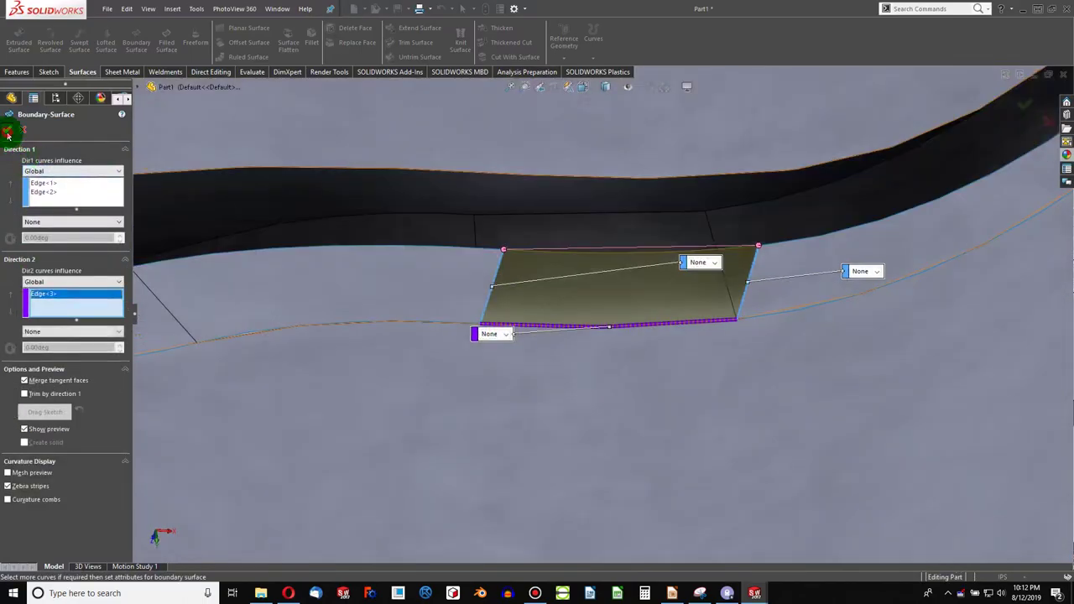
click(7, 128)
middle_drag(613, 403, 615, 299)
scroll(615, 300, down, 5)
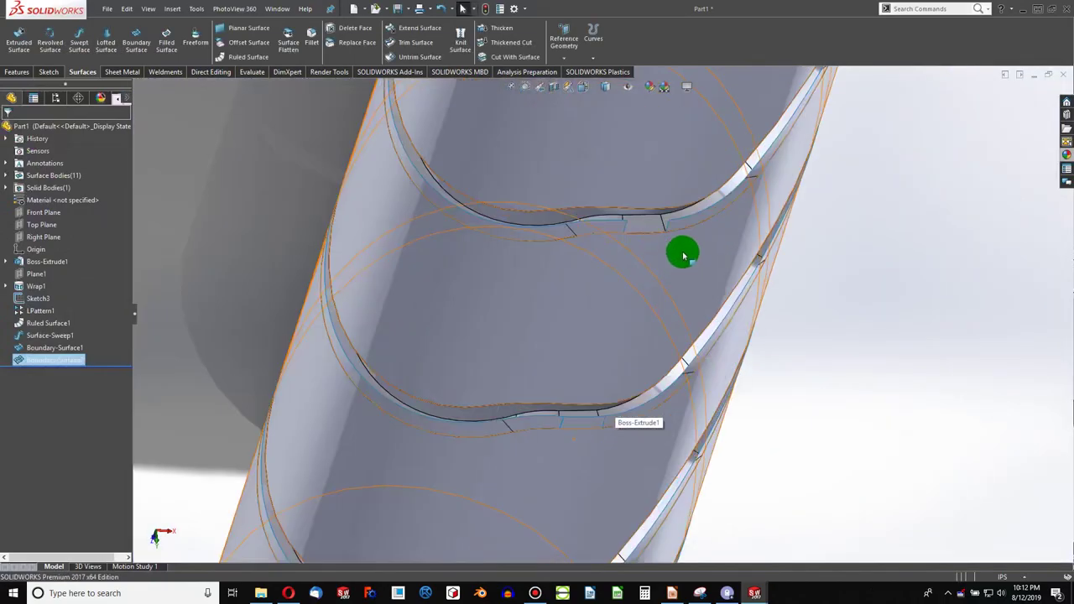
scroll(683, 252, down, 5)
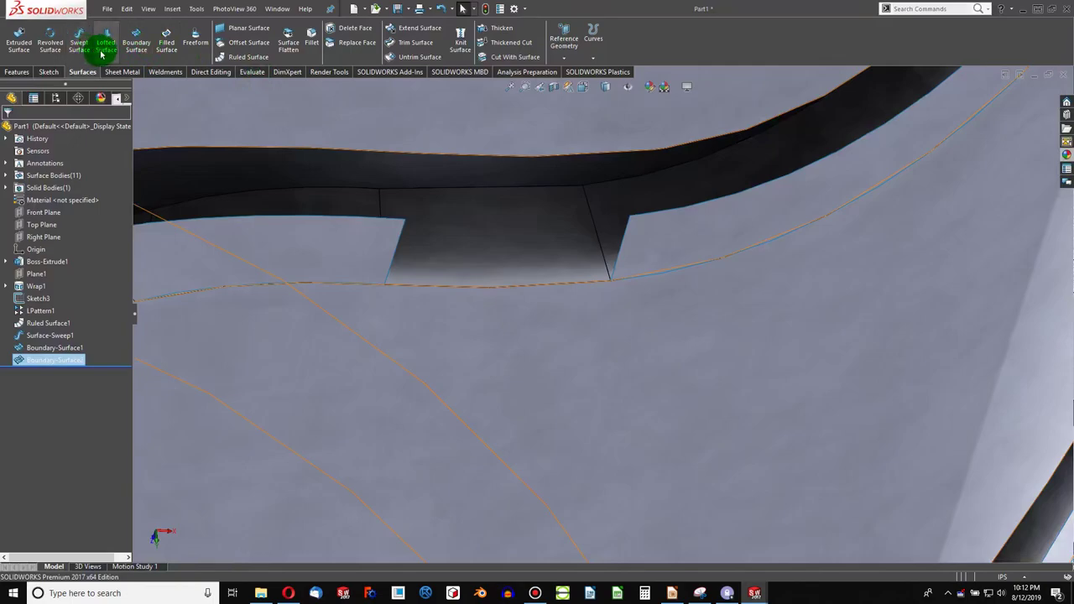
click(135, 42)
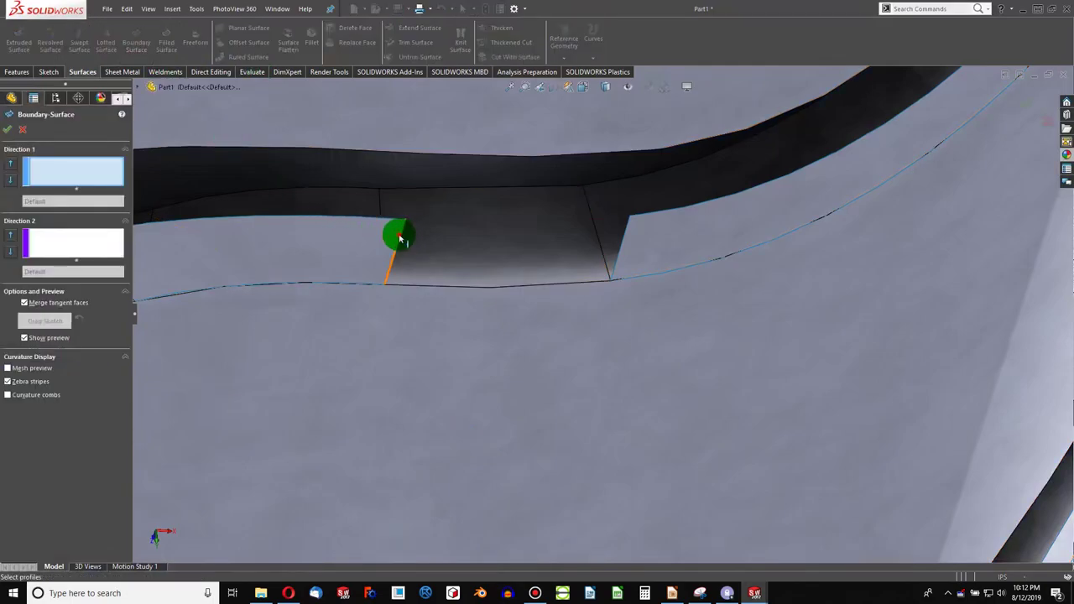
click(400, 239)
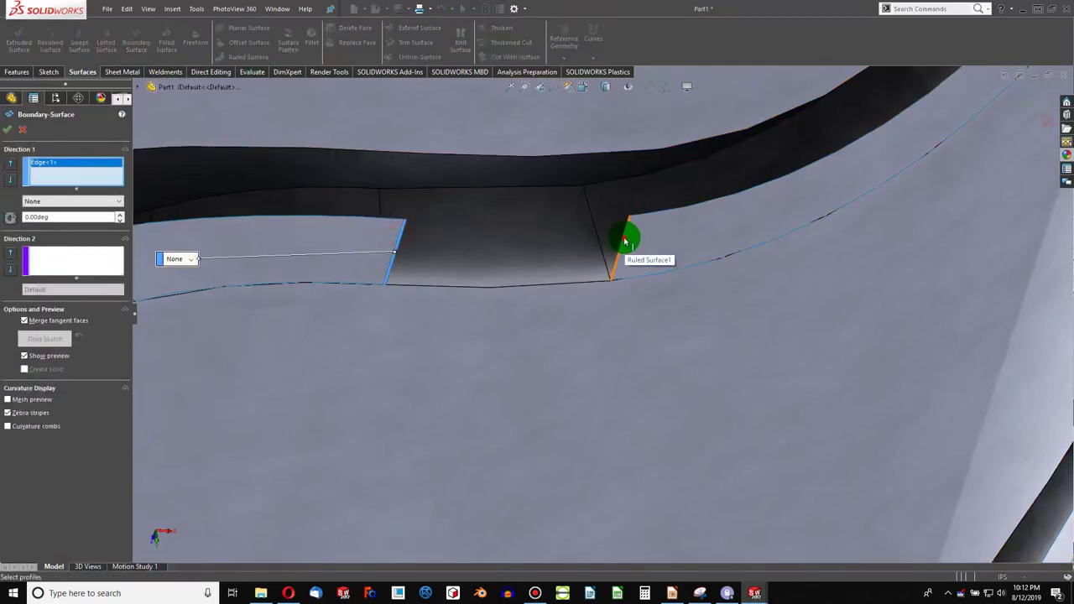
click(624, 242)
click(108, 264)
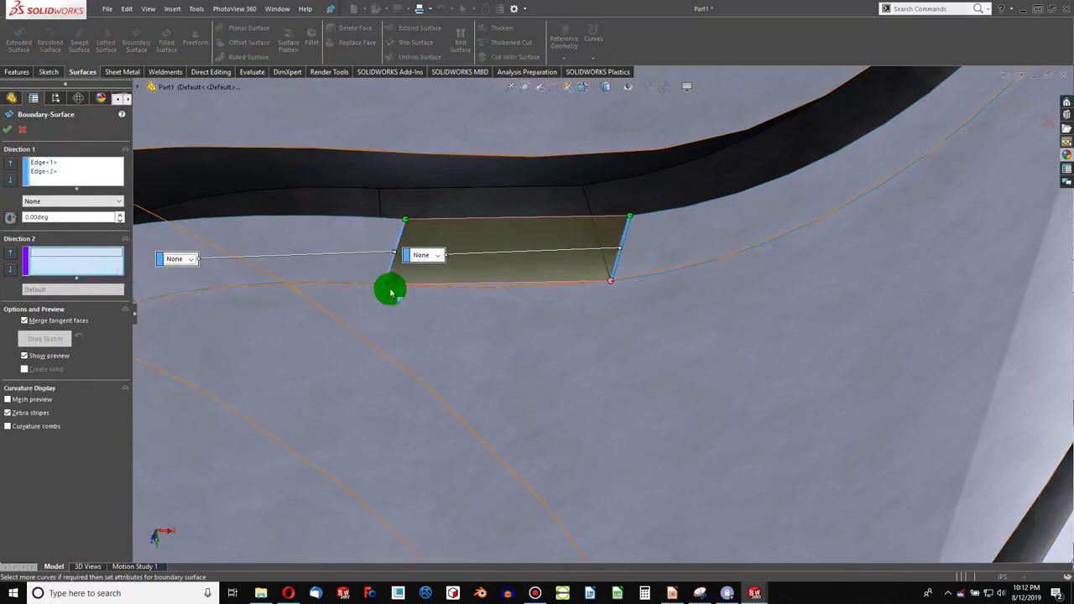
click(492, 291)
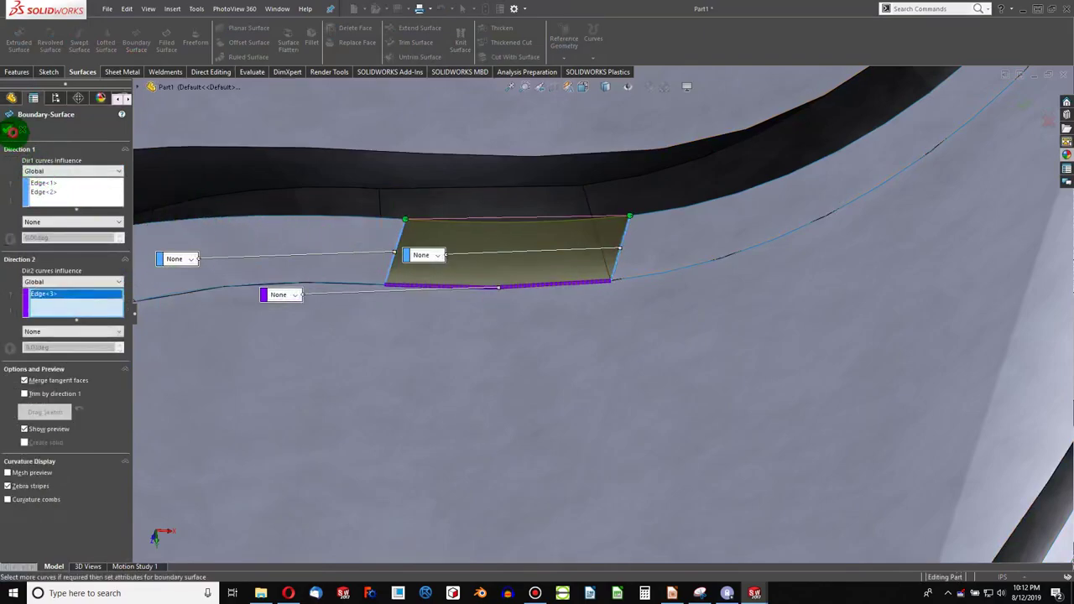
click(12, 132)
middle_drag(300, 336, 622, 203)
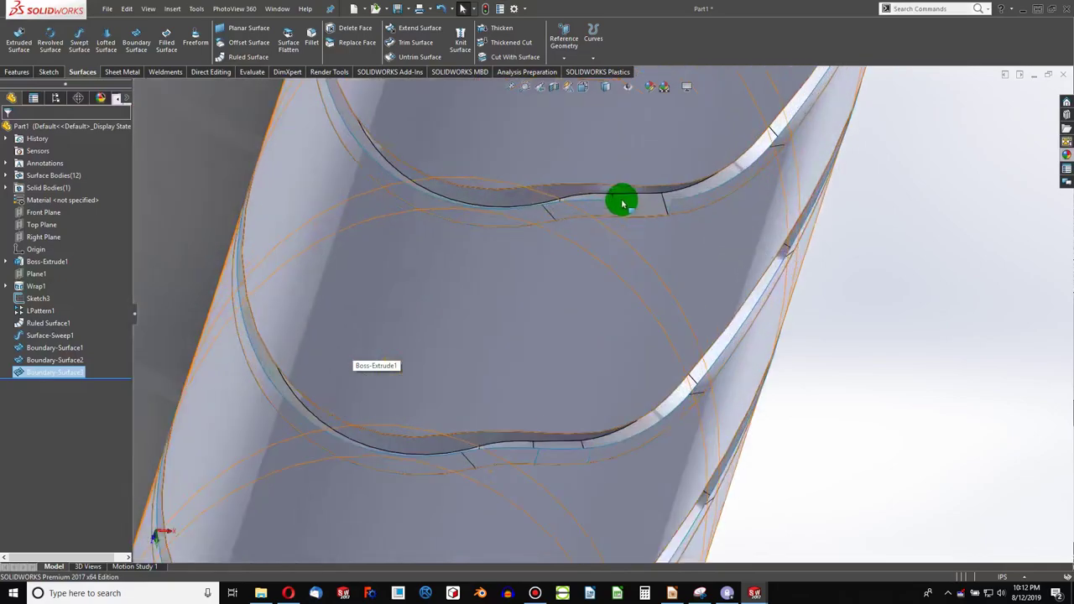
scroll(622, 203, down, 5)
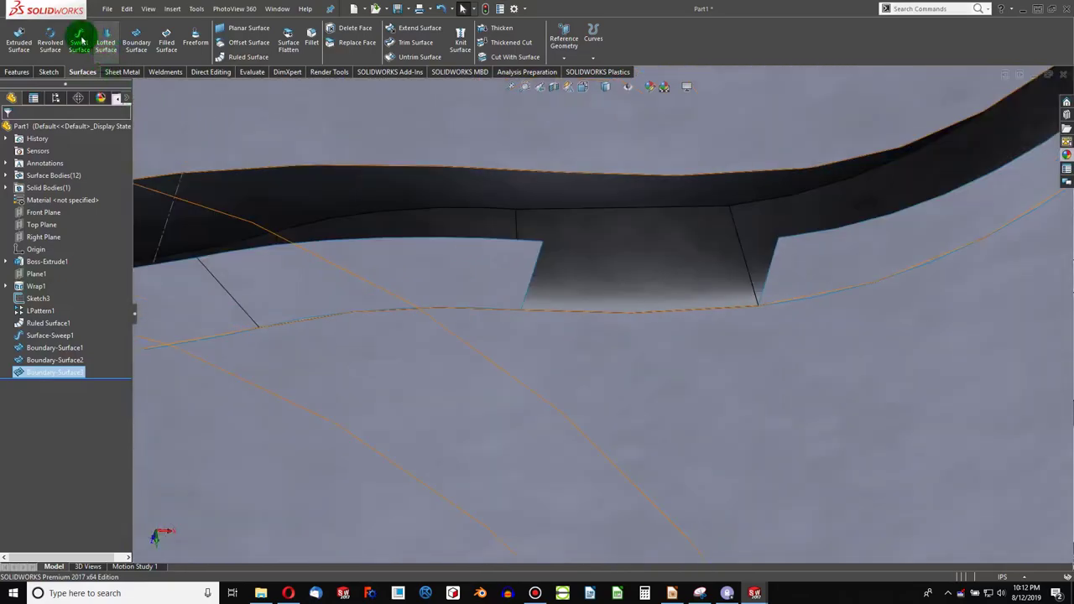
- Create Boundary-Surface4 from the gap's side edges and its bottom cross curve
click(136, 42)
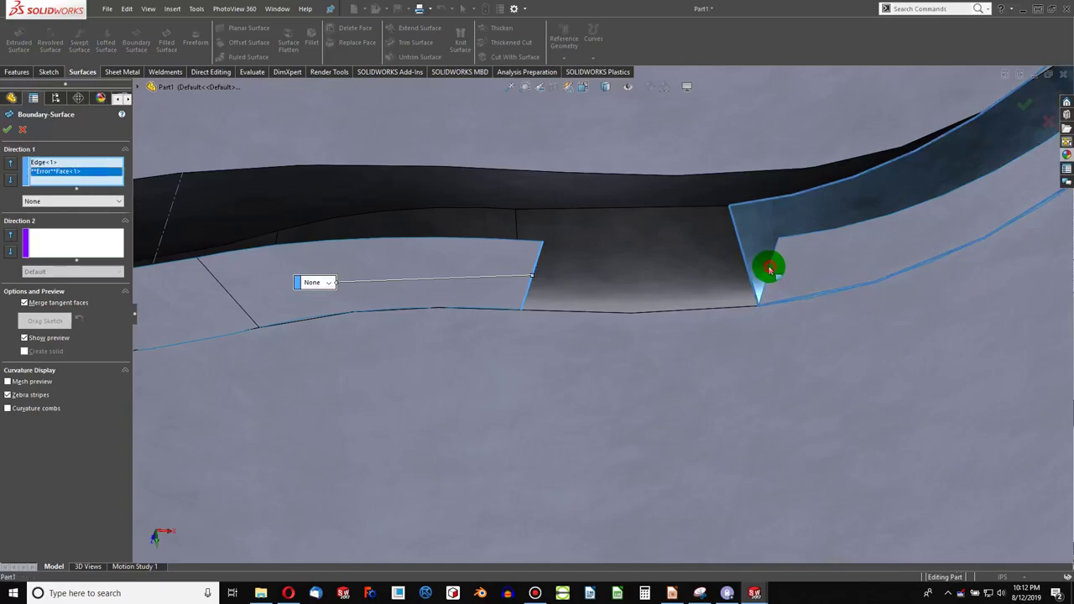
click(772, 271)
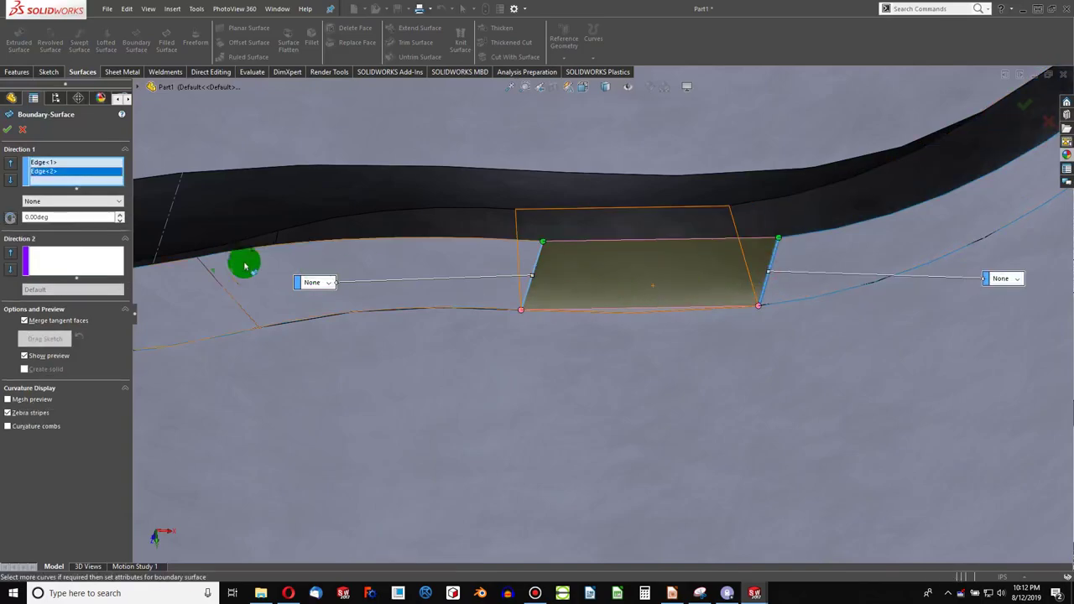
click(89, 252)
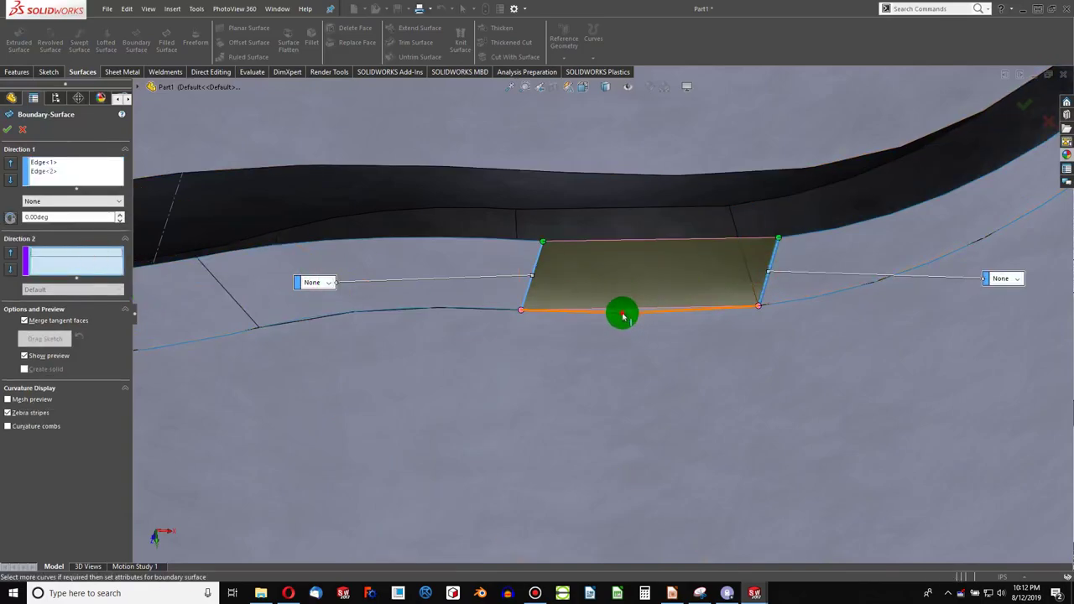
click(623, 316)
key(Return)
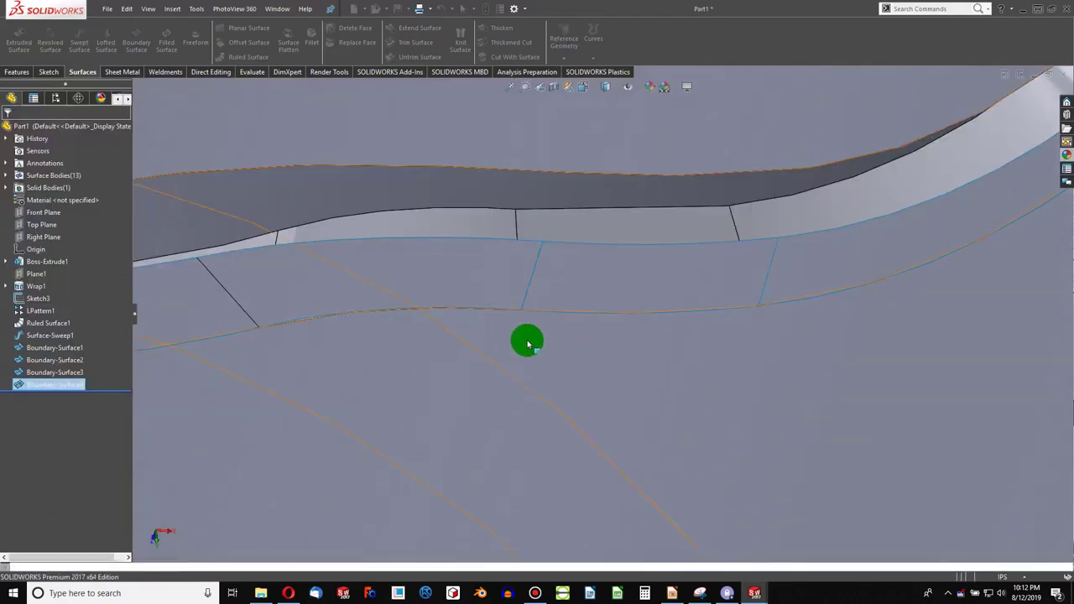
middle_drag(528, 341, 645, 199)
scroll(645, 199, down, 3)
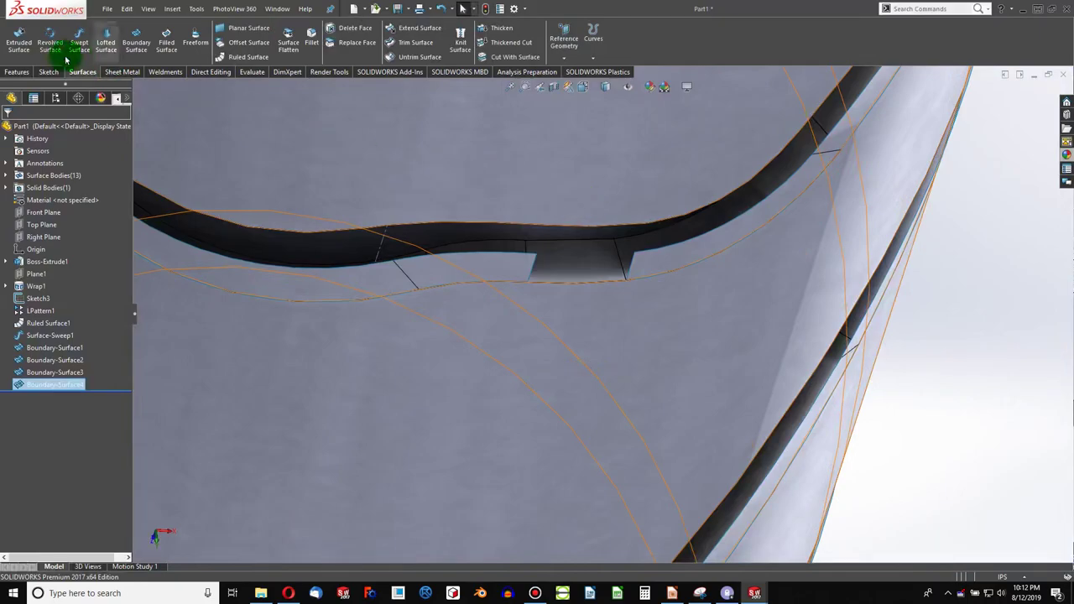
- Create Boundary-Surface5 from the next gap's side edges and bottom cross curve
click(136, 39)
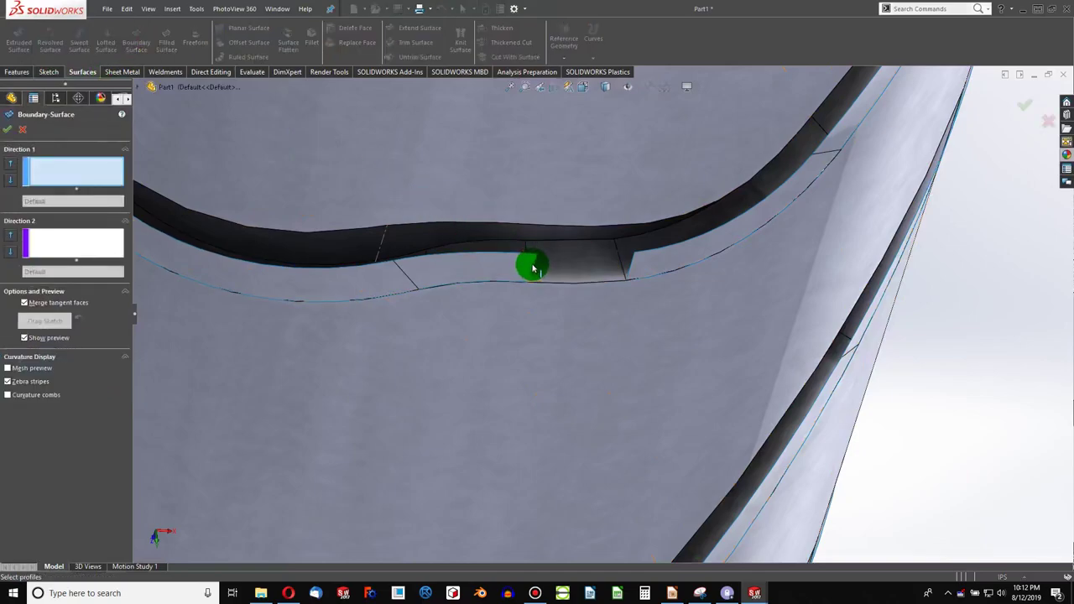
click(634, 265)
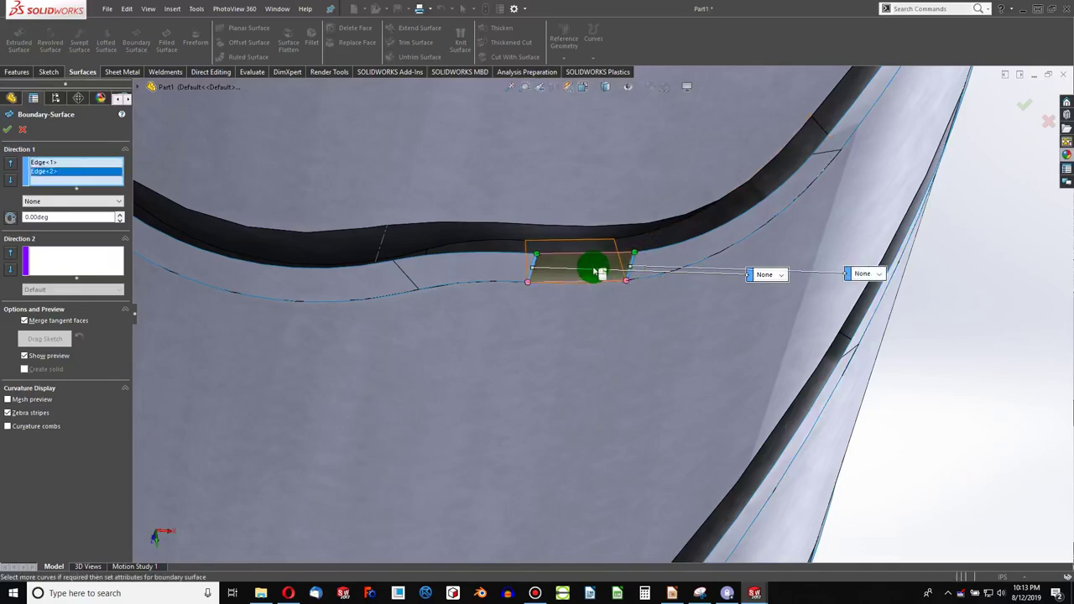
click(84, 260)
click(582, 288)
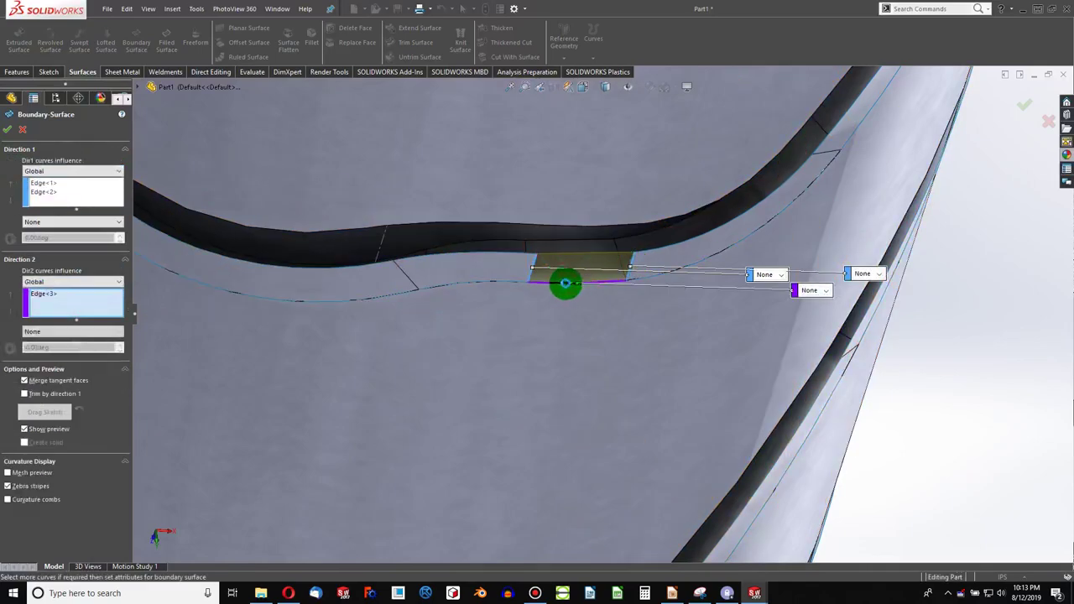
click(7, 132)
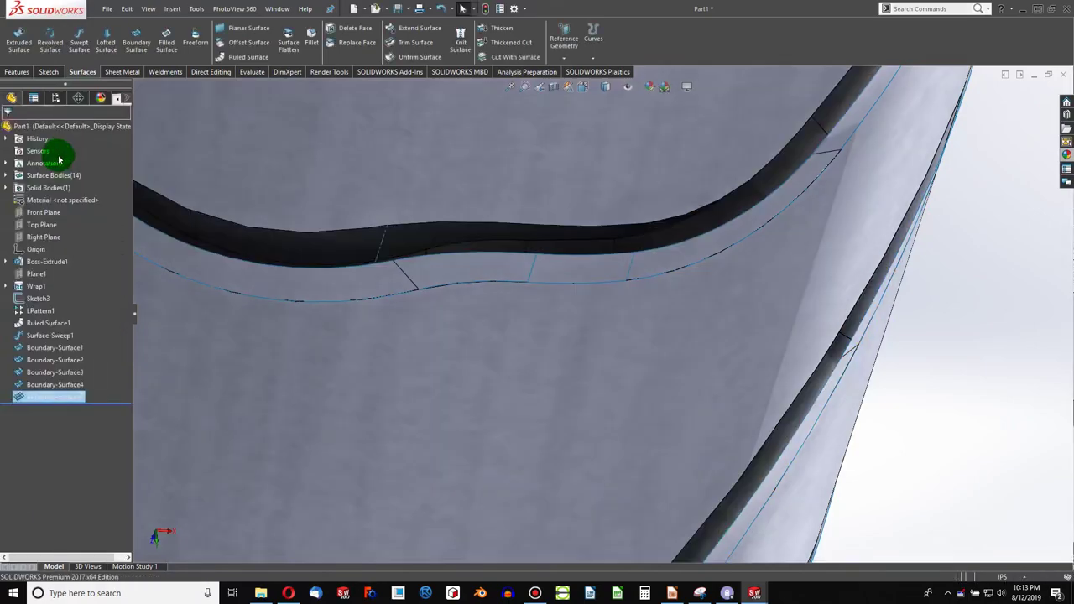
scroll(249, 259, up, 3)
middle_drag(412, 276, 600, 204)
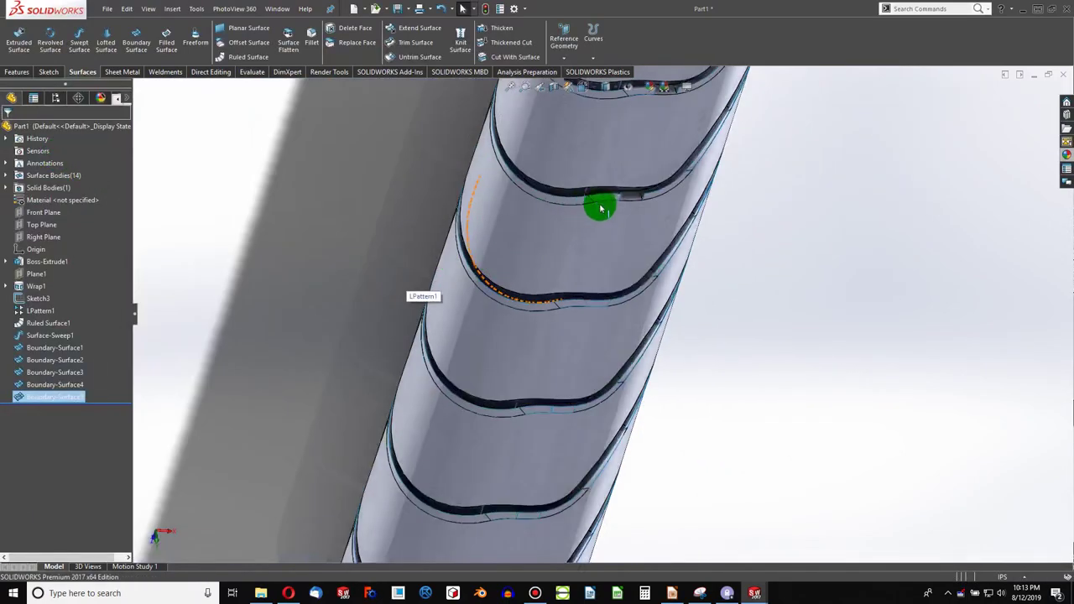
scroll(684, 230, down, 5)
middle_drag(395, 161, 499, 246)
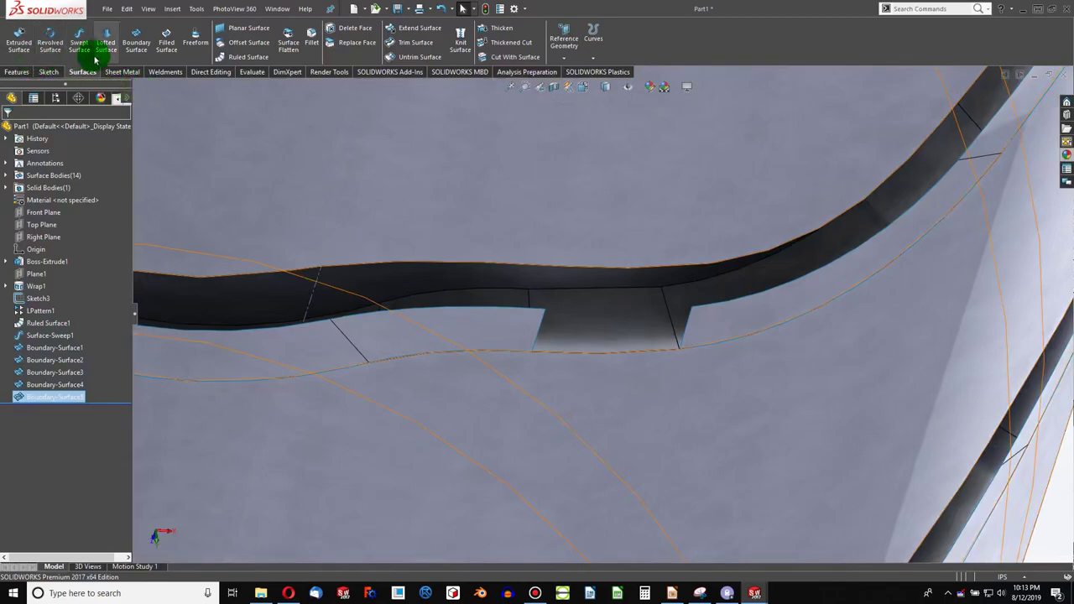
- Create Boundary-Surface6 across the sixth gap from its two side edges and bottom edge
click(551, 334)
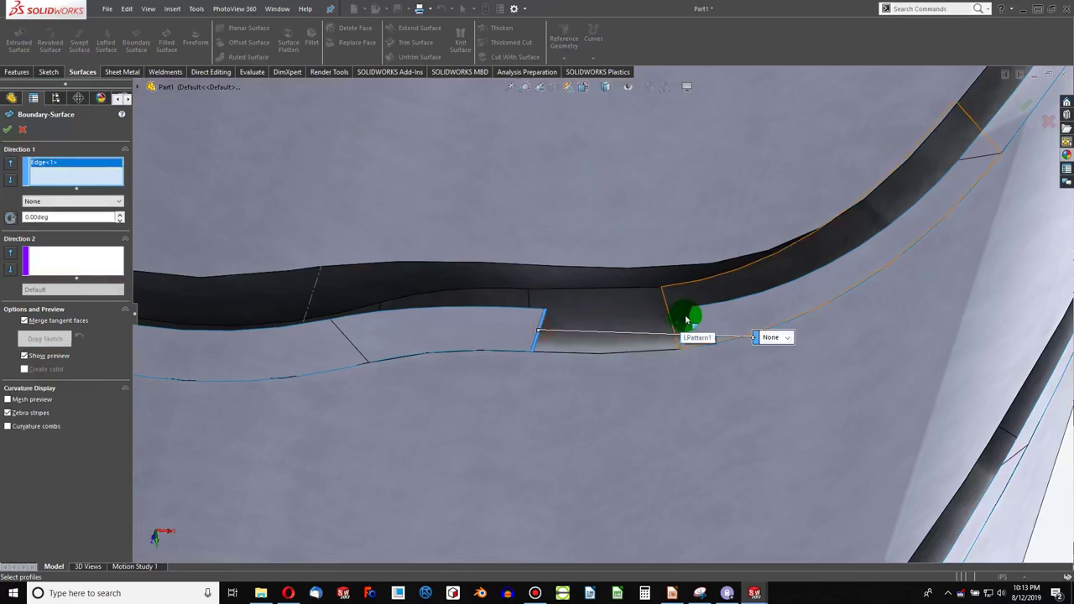
click(691, 320)
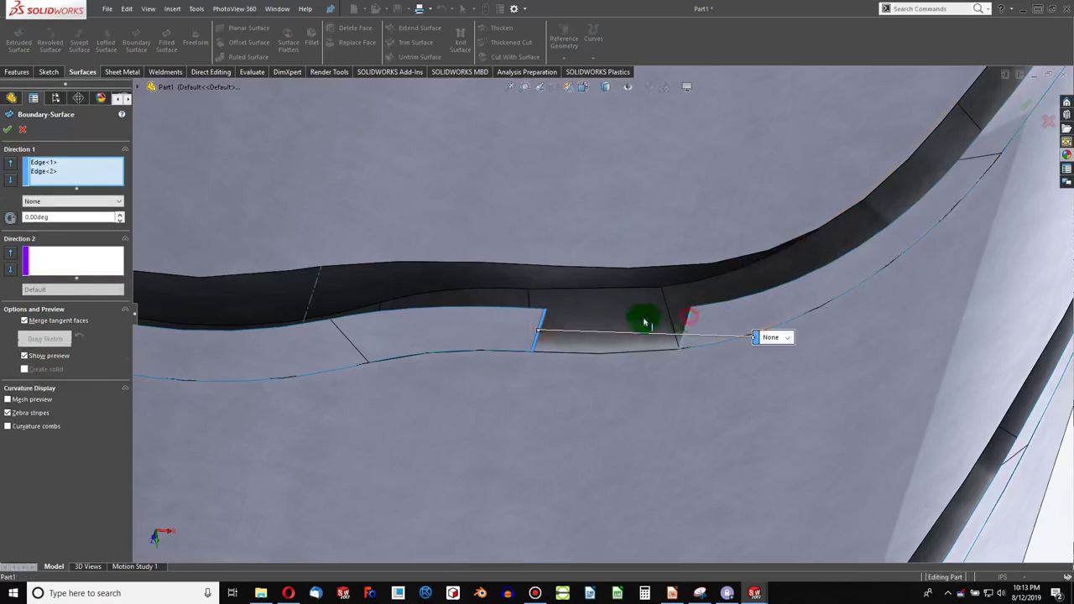
click(59, 256)
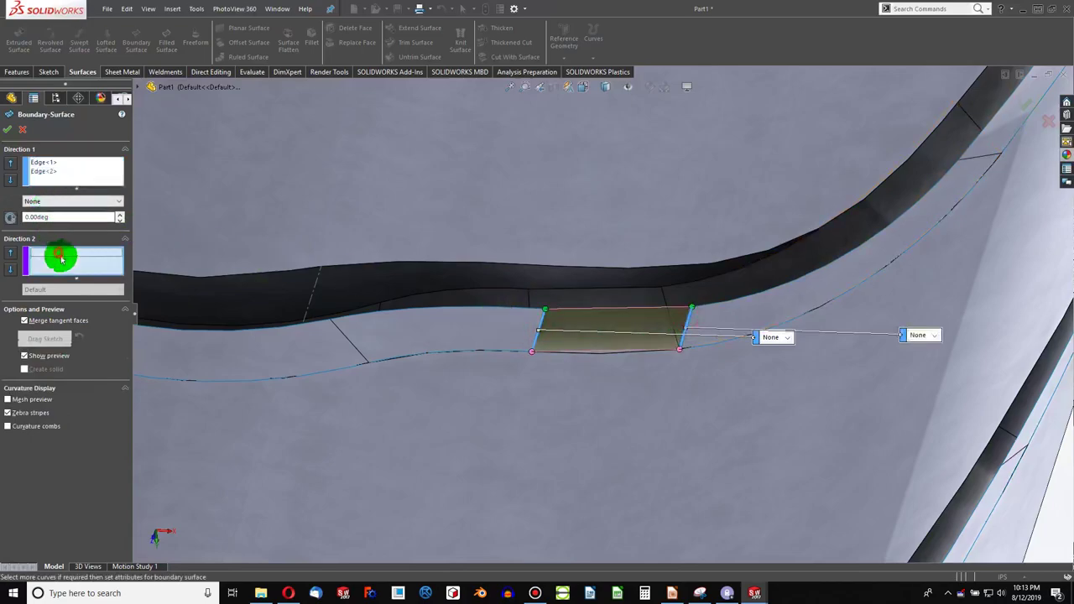
click(619, 358)
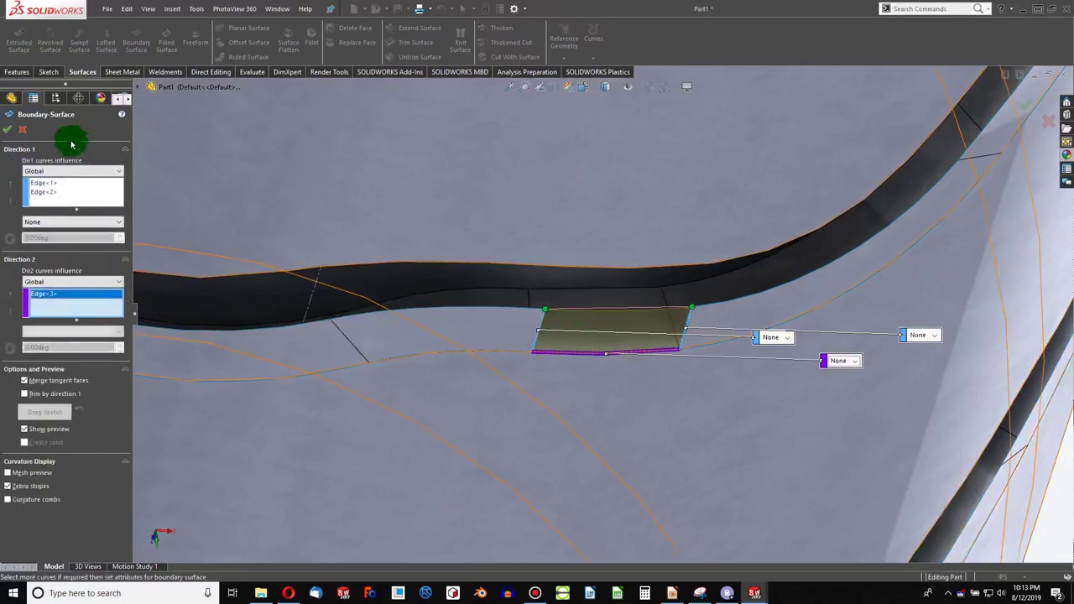
click(8, 133)
scroll(540, 312, up, 5)
scroll(592, 319, up, 5)
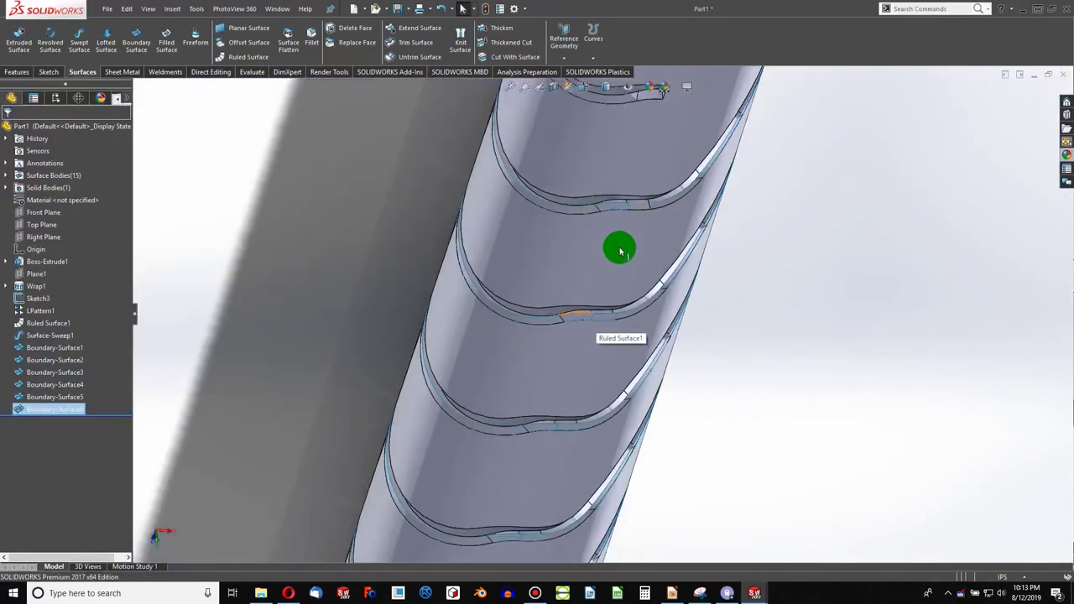
scroll(619, 244, up, 3)
scroll(633, 230, down, 3)
scroll(612, 336, down, 3)
scroll(605, 324, down, 3)
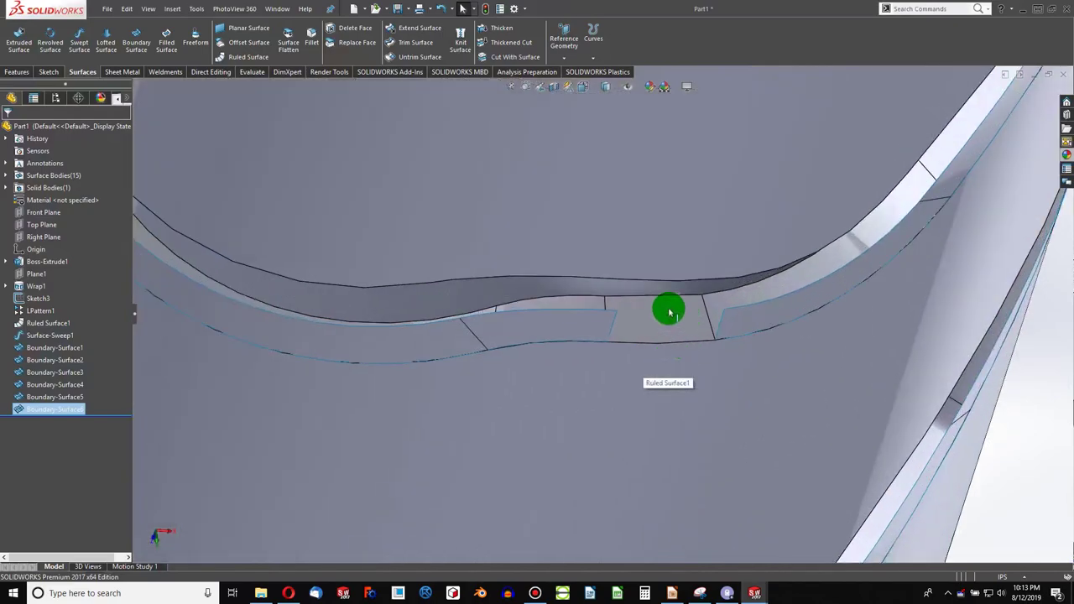
scroll(667, 307, down, 2)
- Create Boundary-Surface7 across the seventh gap from its side edges and bottom edge
click(136, 42)
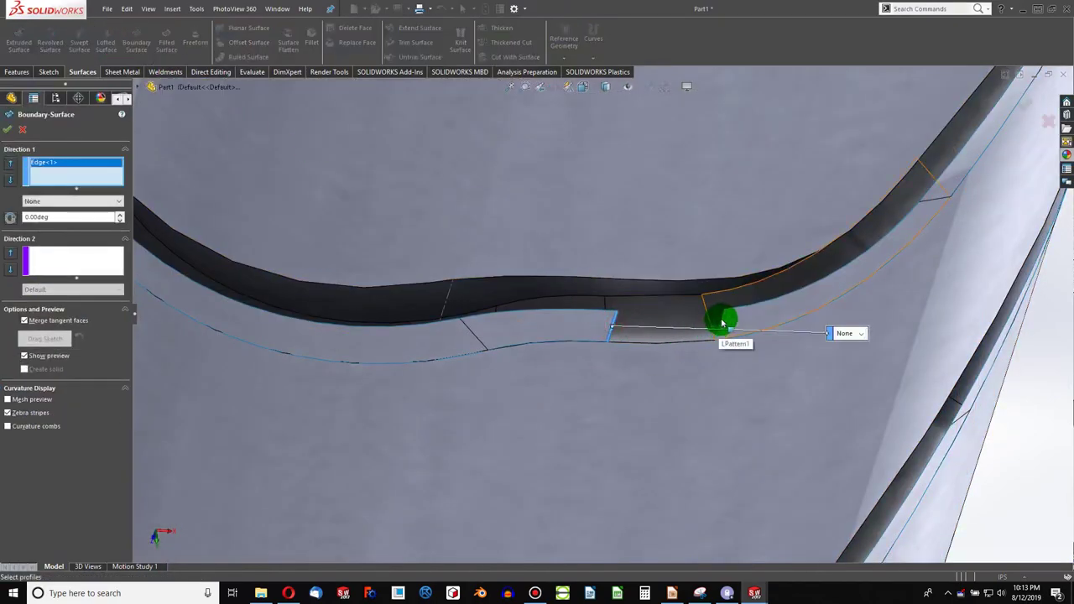
click(725, 321)
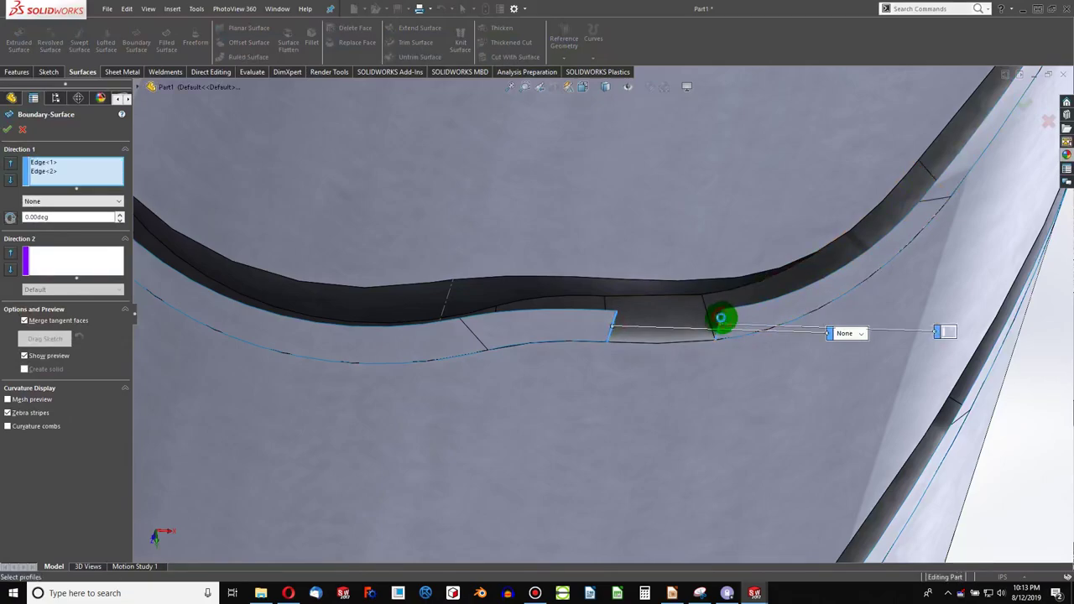
click(76, 263)
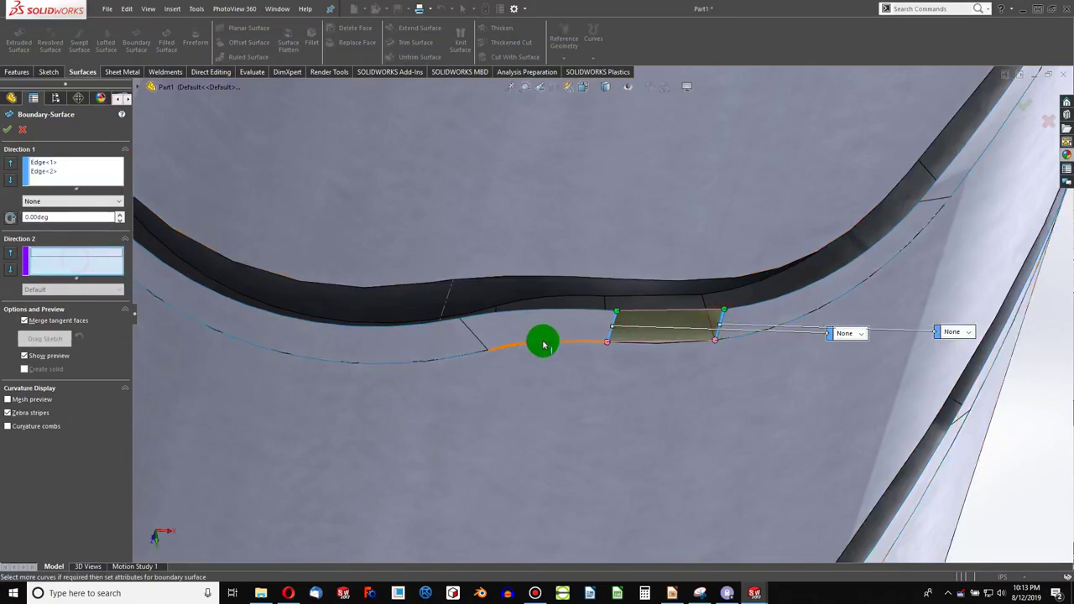
click(635, 346)
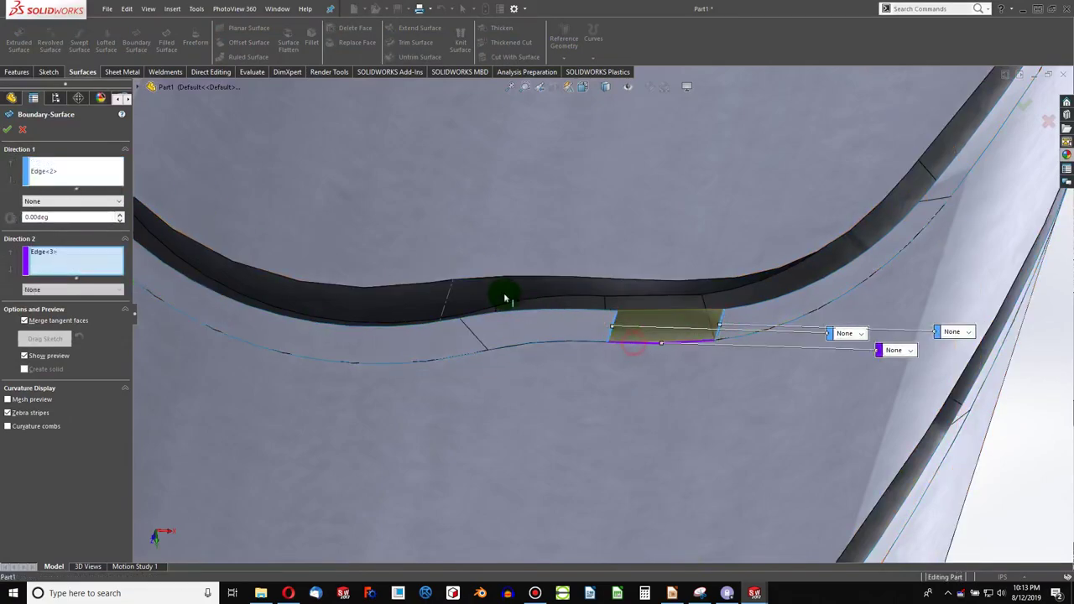
click(11, 131)
mouse_move(683, 365)
middle_down()
mouse_move(693, 361)
mouse_move(643, 271)
mouse_move(574, 184)
middle_up()
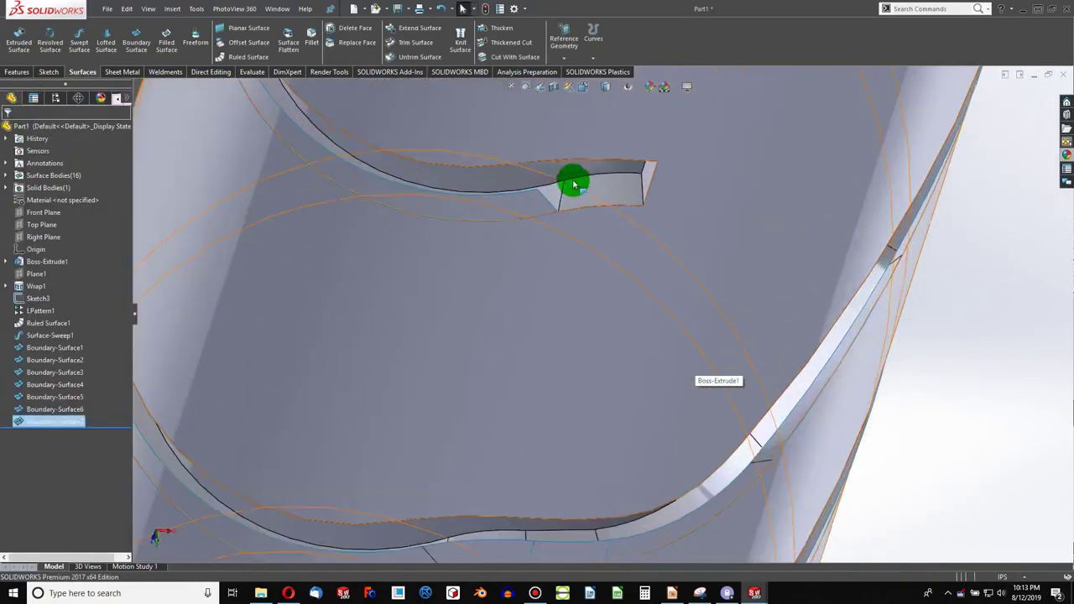
scroll(574, 184, down, 3)
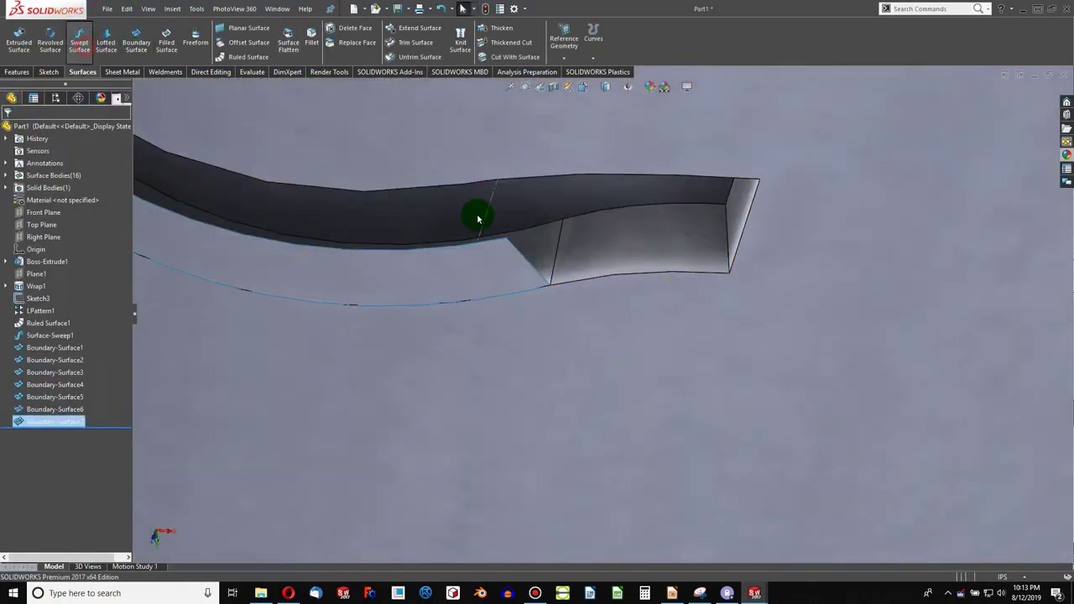
- Create Surface-Sweep2 closing the groove end, with the end edge as profile and the lower curve as path
click(528, 265)
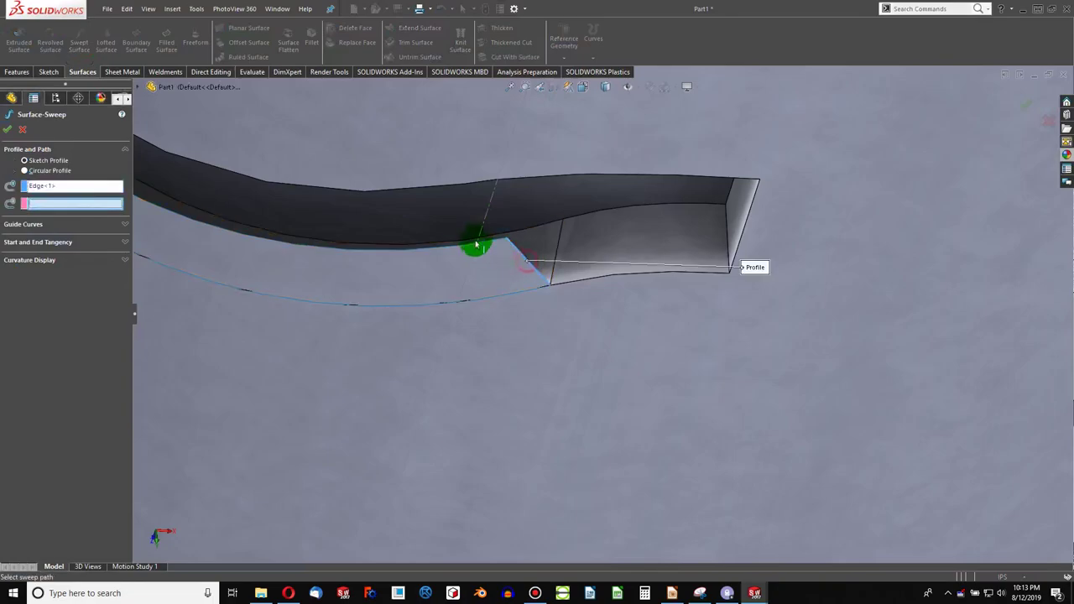
click(67, 199)
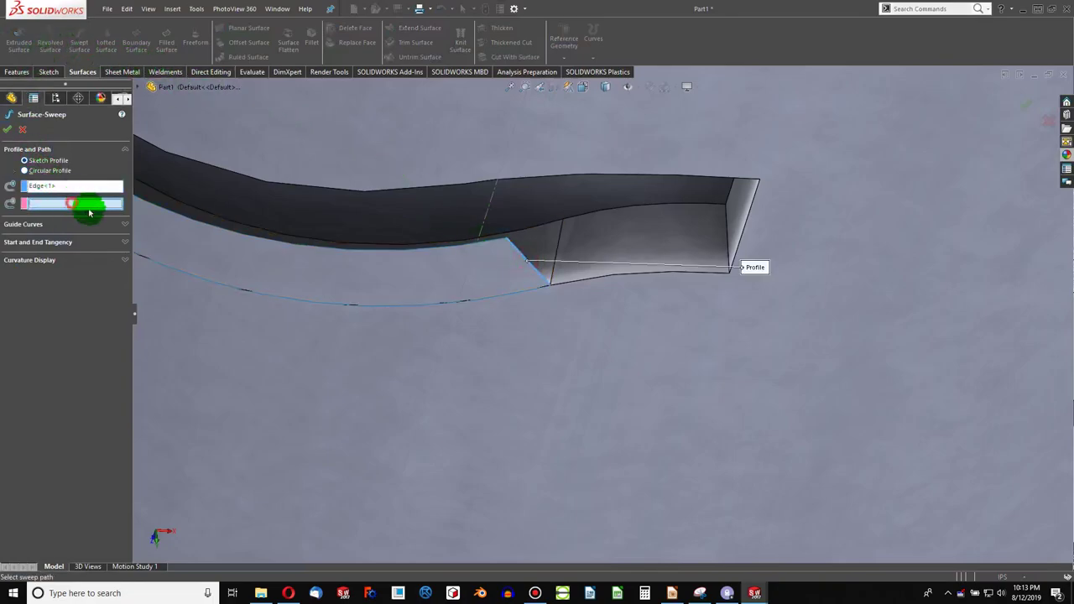
click(604, 278)
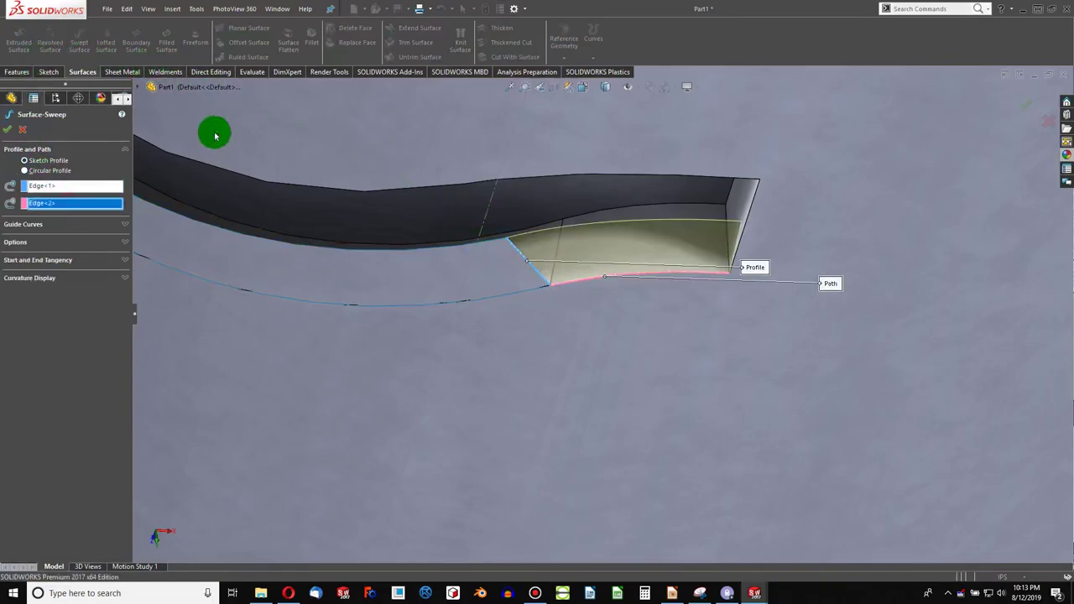
click(14, 133)
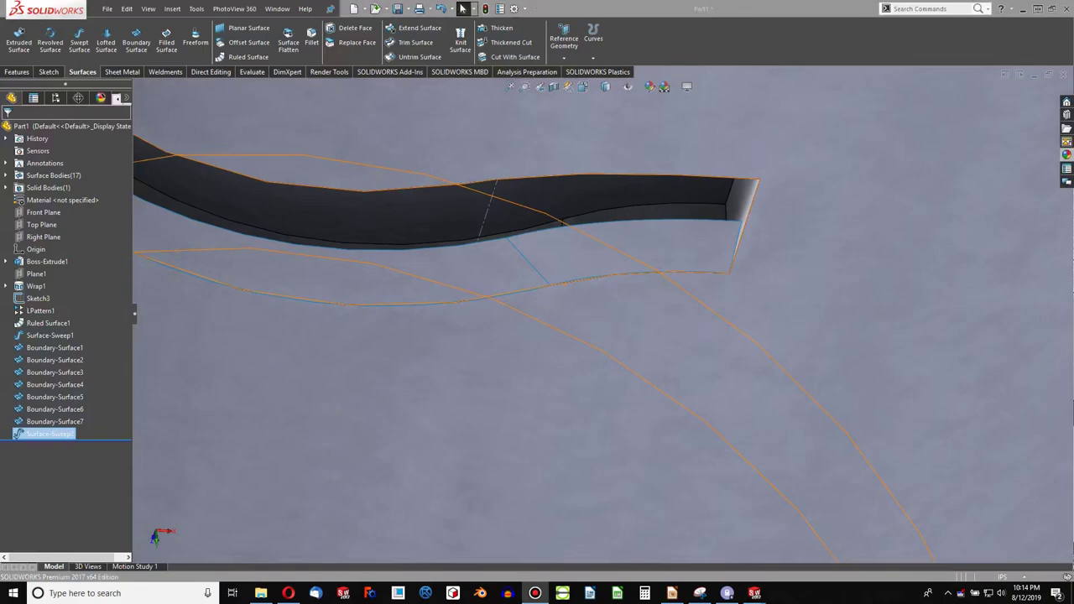
scroll(876, 296, up, 5)
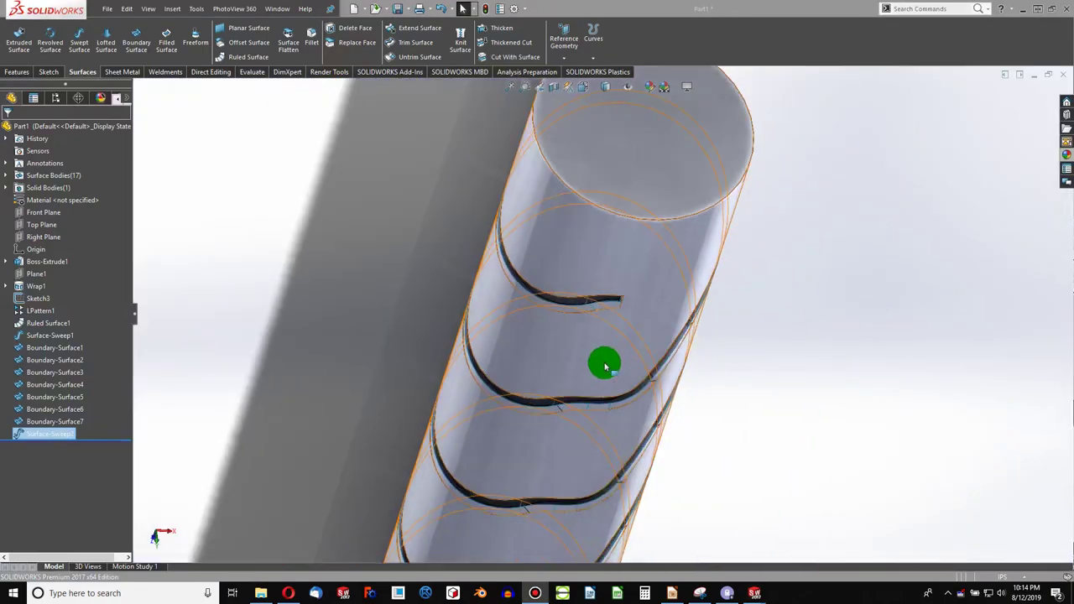
scroll(602, 364, up, 3)
scroll(597, 379, up, 3)
scroll(599, 415, down, 2)
scroll(576, 412, down, 2)
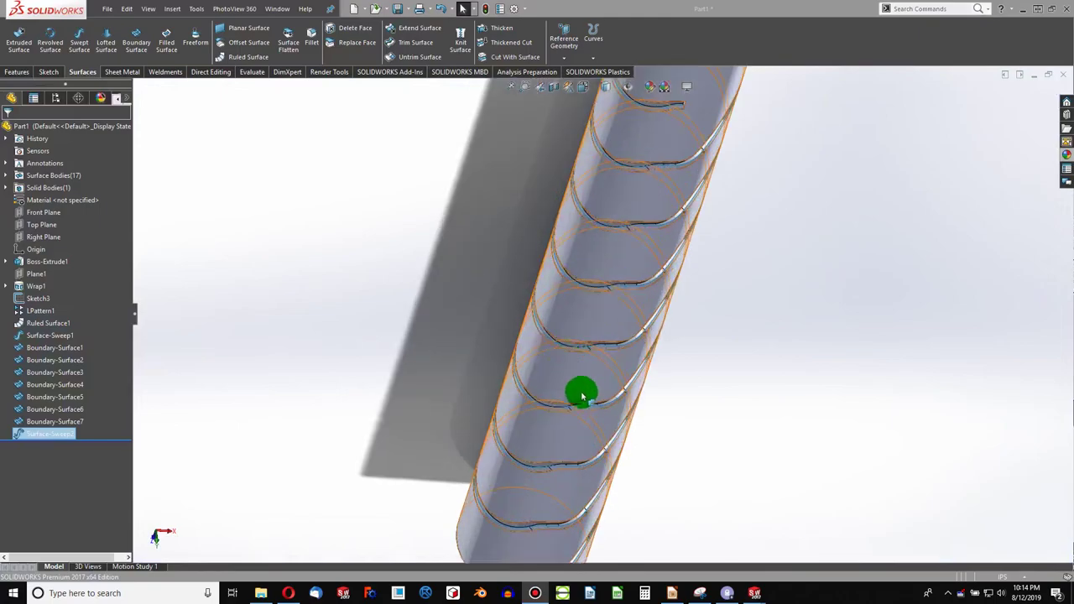
scroll(578, 391, up, 2)
scroll(568, 439, down, 4)
scroll(581, 467, down, 3)
- Orbit to the slot end and select its flat end face for sketching
mouse_move(576, 419)
middle_down()
mouse_move(513, 422)
mouse_move(501, 441)
mouse_move(506, 429)
middle_up()
scroll(506, 429, down, 2)
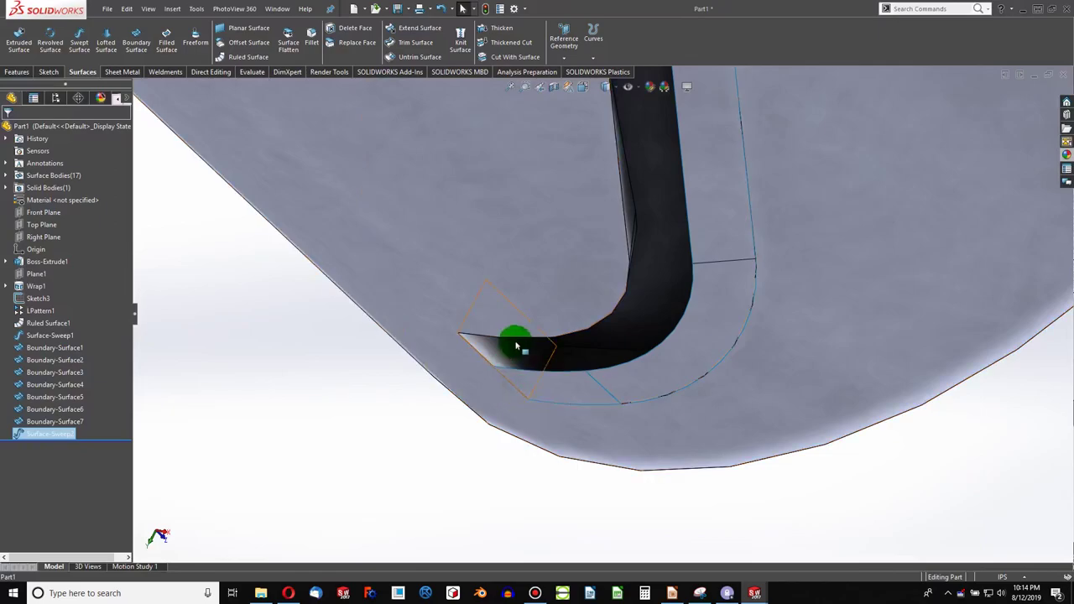
middle_drag(516, 348, 499, 360)
scroll(447, 371, down, 1)
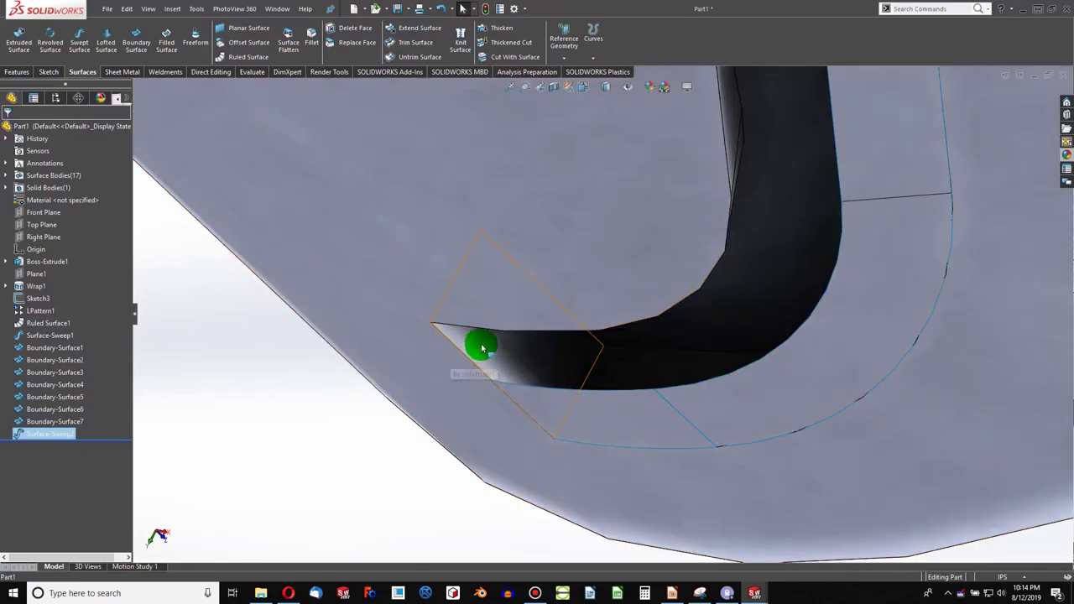
click(480, 348)
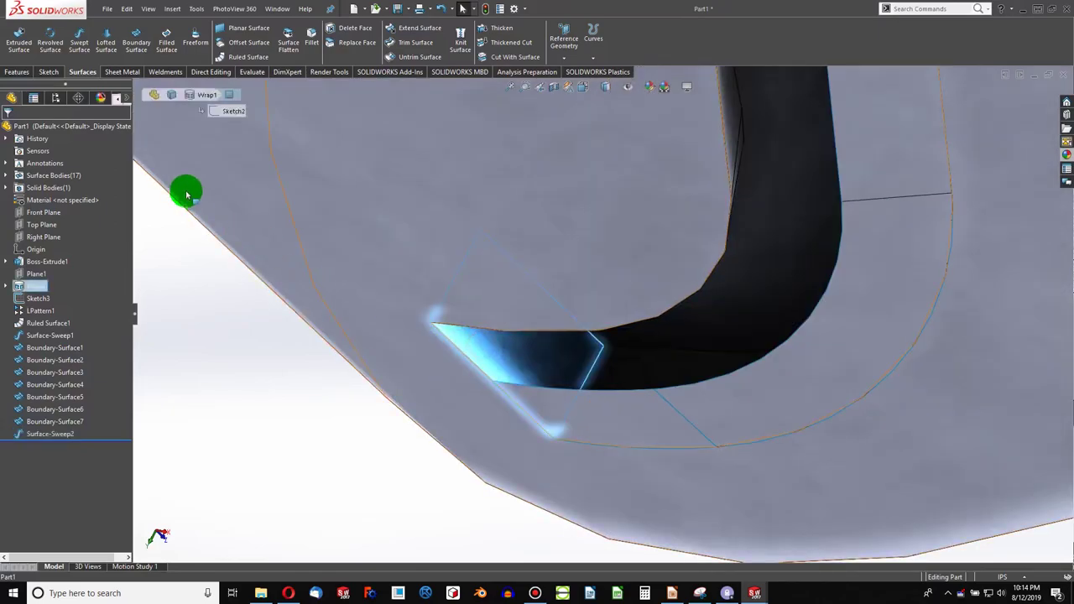
- Start a sketch on the groove end face and draw two circles above the bar
click(47, 71)
click(15, 38)
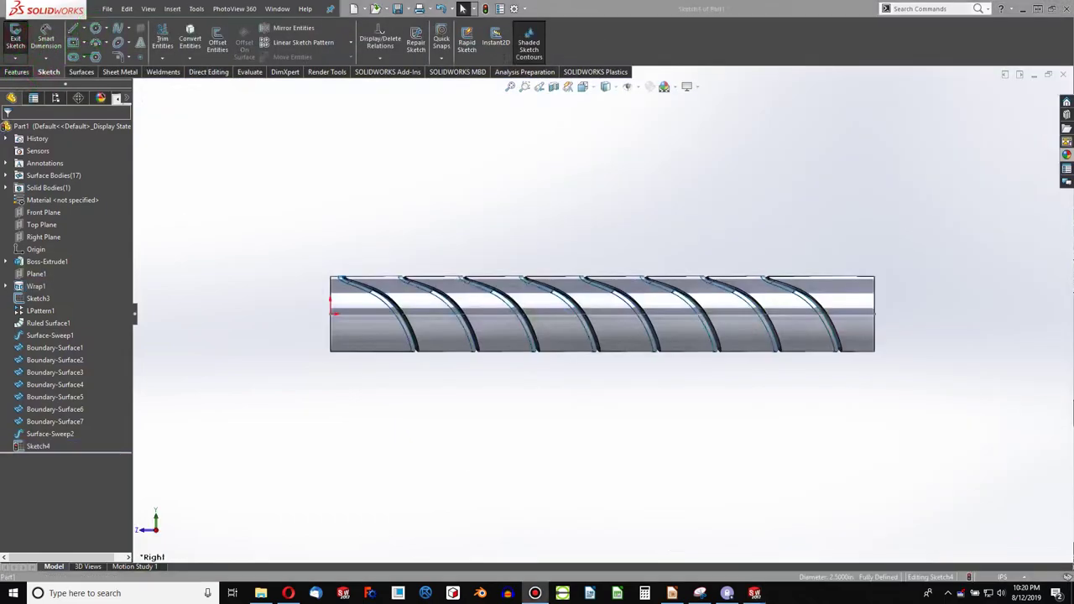
scroll(481, 277, down, 1)
scroll(353, 294, down, 3)
scroll(504, 328, down, 2)
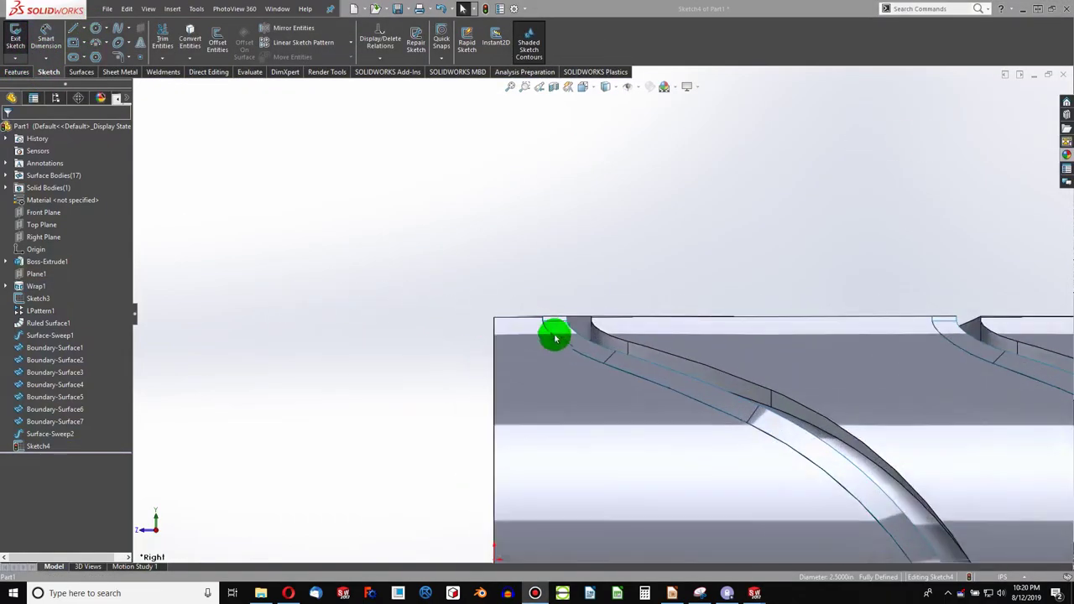
scroll(561, 305, down, 3)
scroll(561, 305, down, 2)
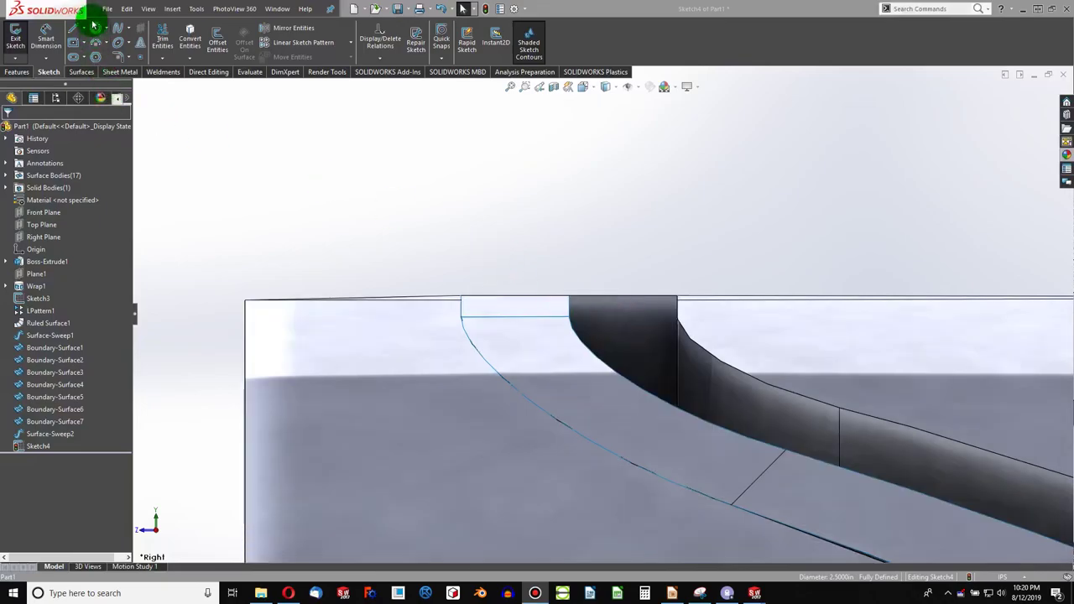
click(118, 43)
click(591, 180)
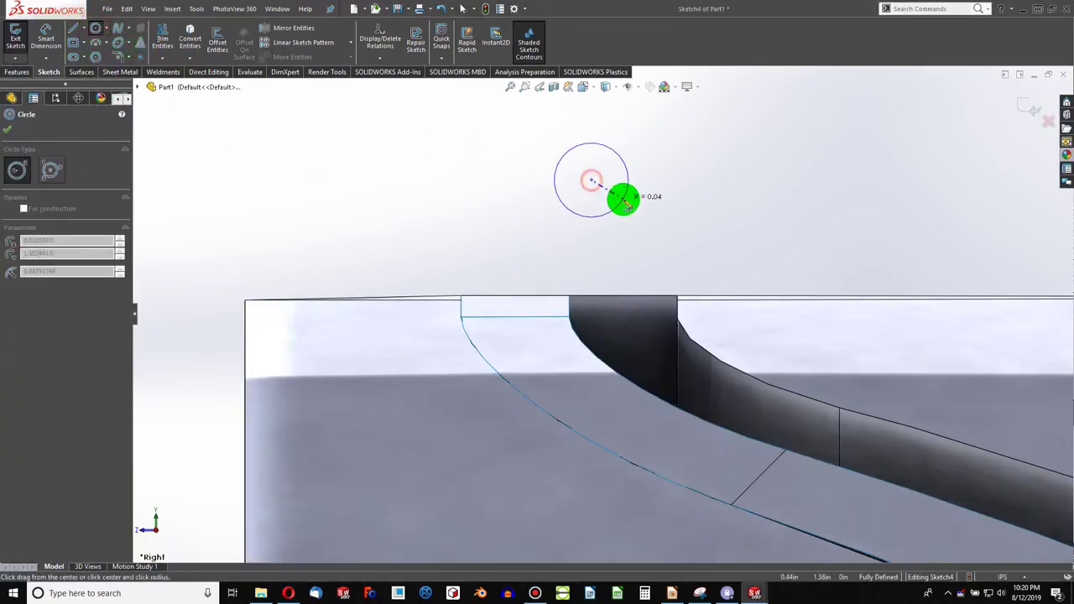
click(623, 199)
click(472, 155)
click(512, 193)
- Draw construction centerlines along the groove's top edge
click(84, 29)
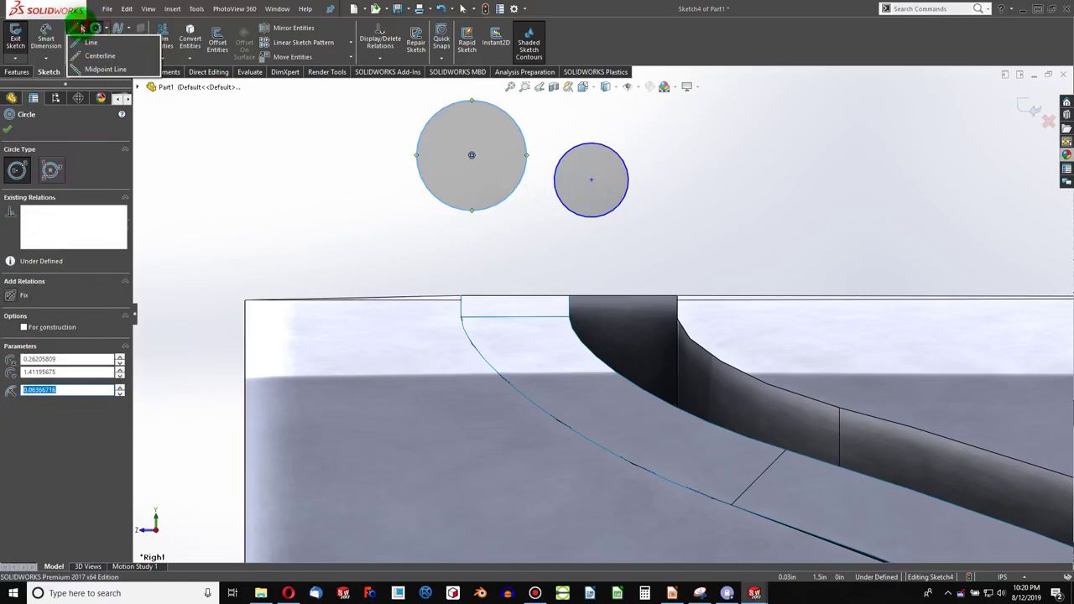
click(93, 65)
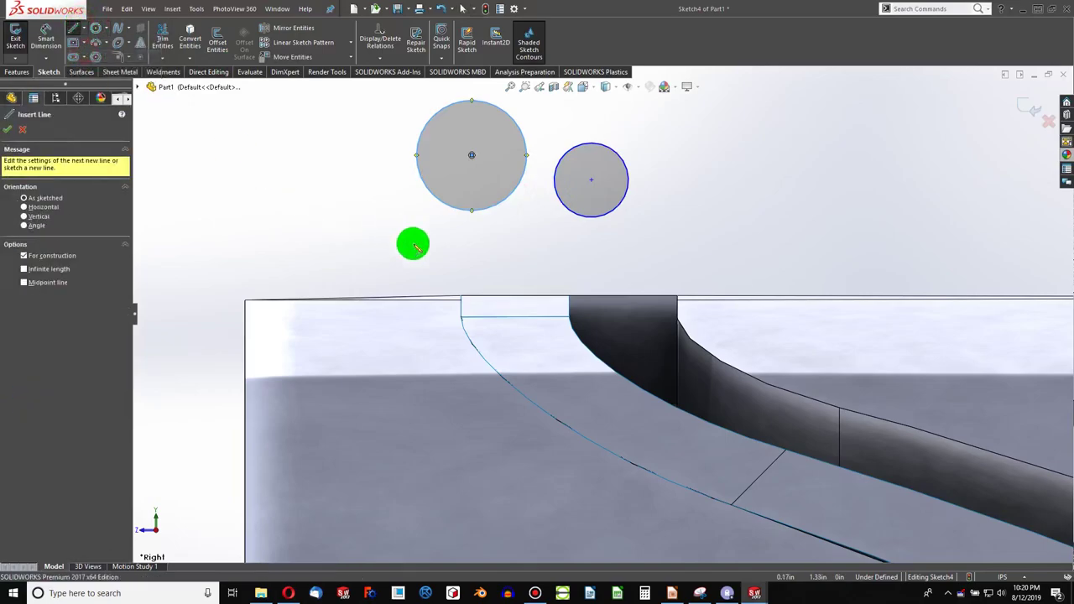
click(461, 296)
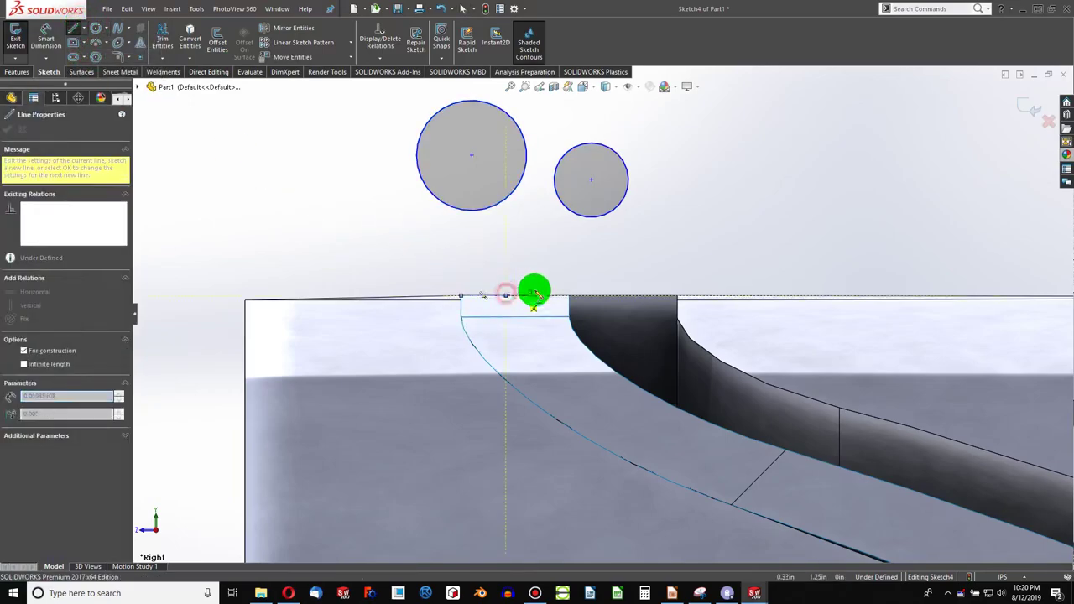
double_click(555, 274)
click(678, 298)
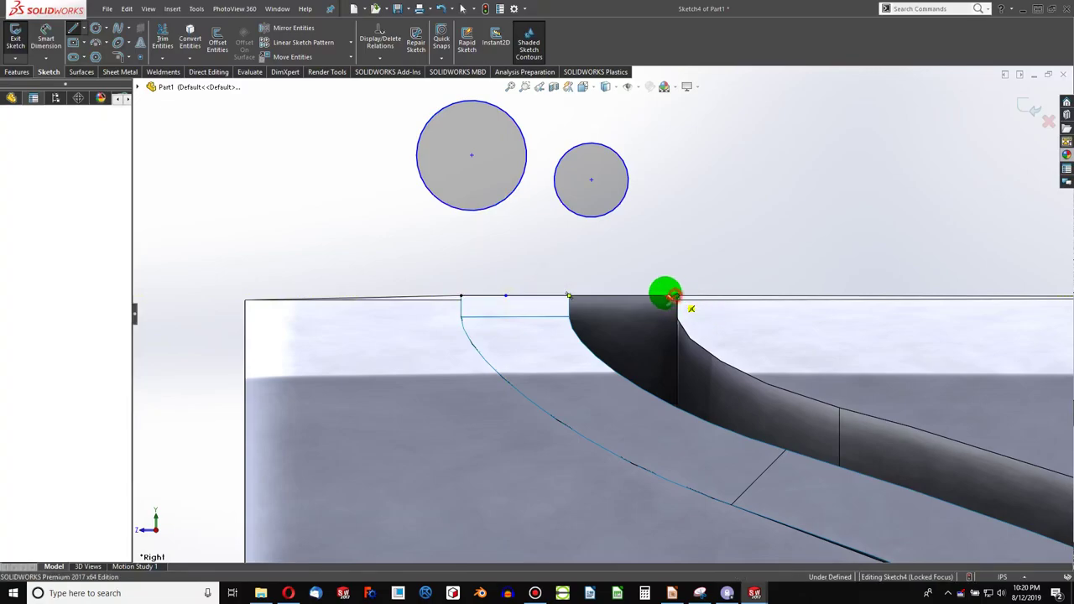
scroll(617, 290, down, 2)
scroll(611, 288, up, 3)
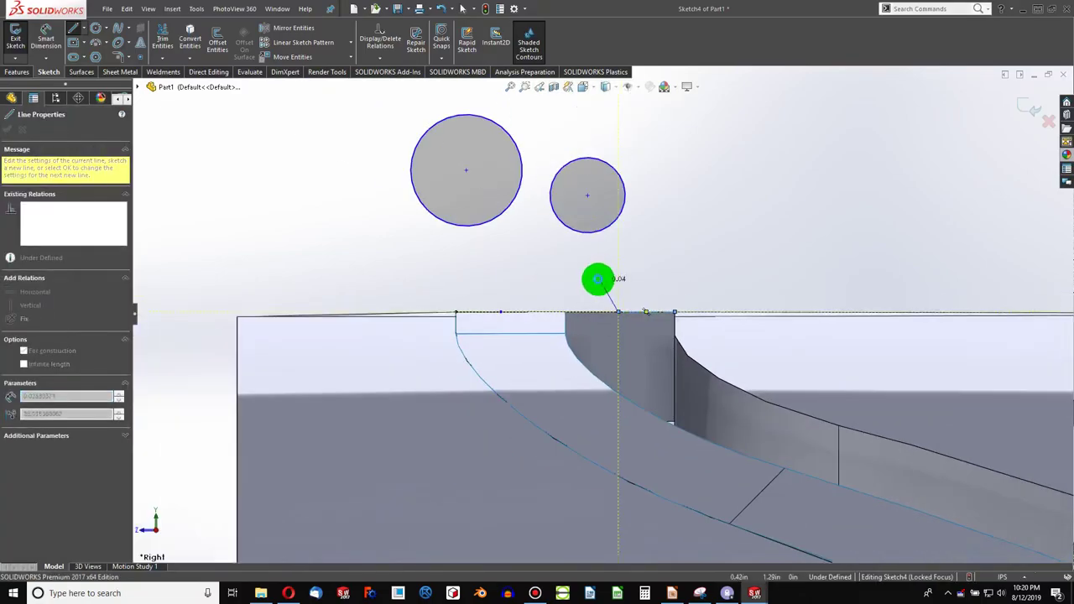
key(Escape)
- Make the two circles equal in size
click(627, 195)
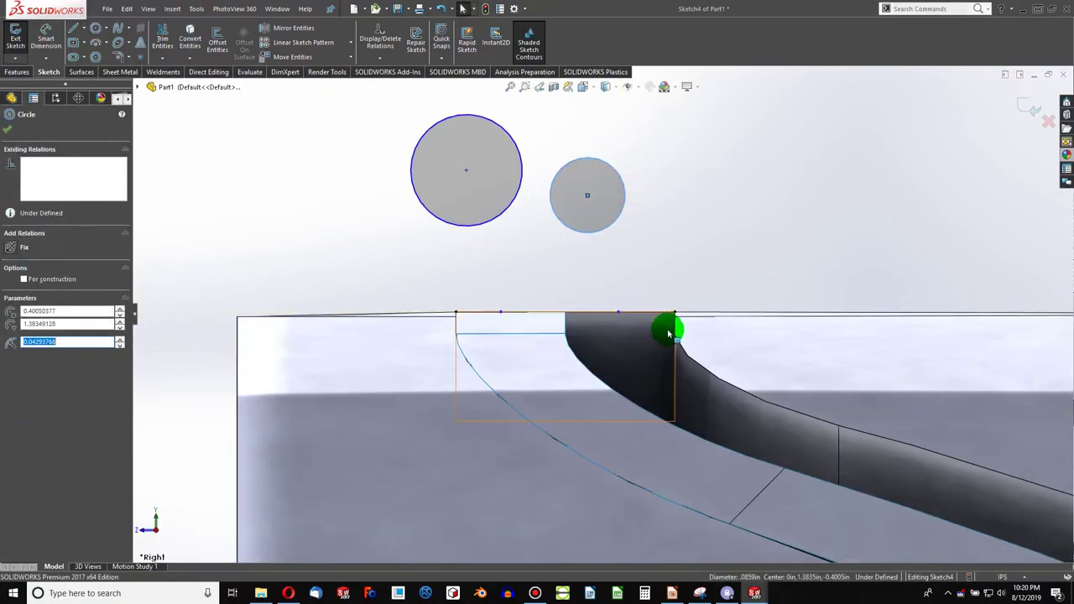
click(628, 262)
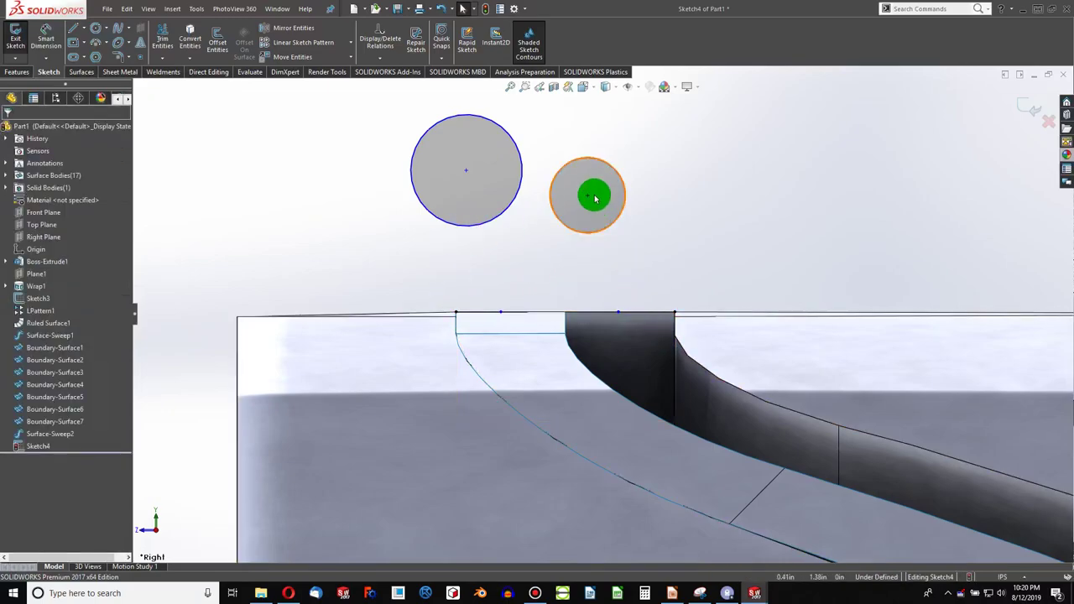
right_click(624, 199)
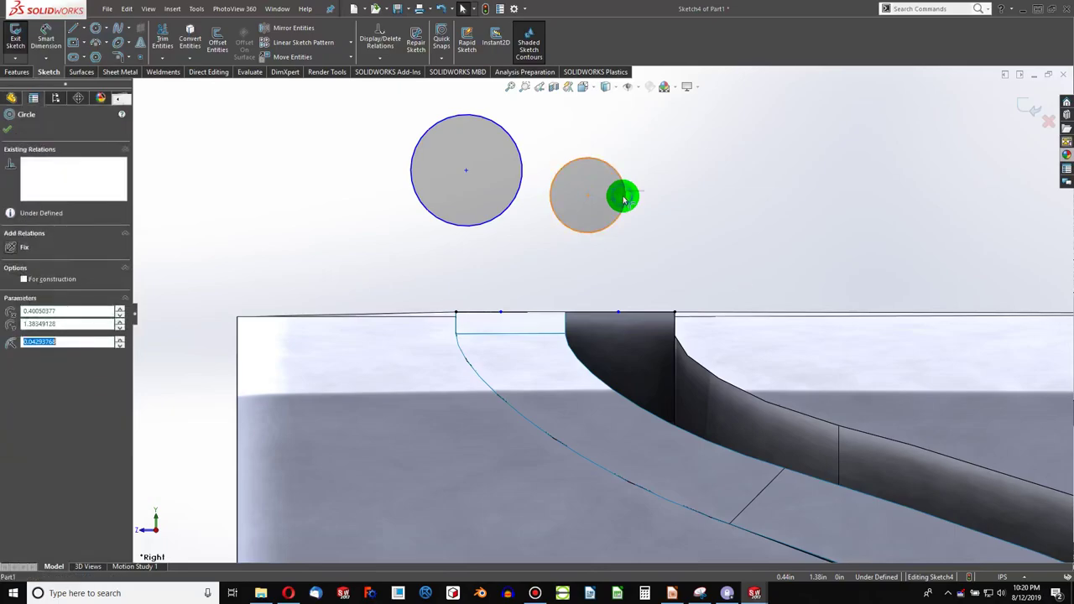
click(508, 224)
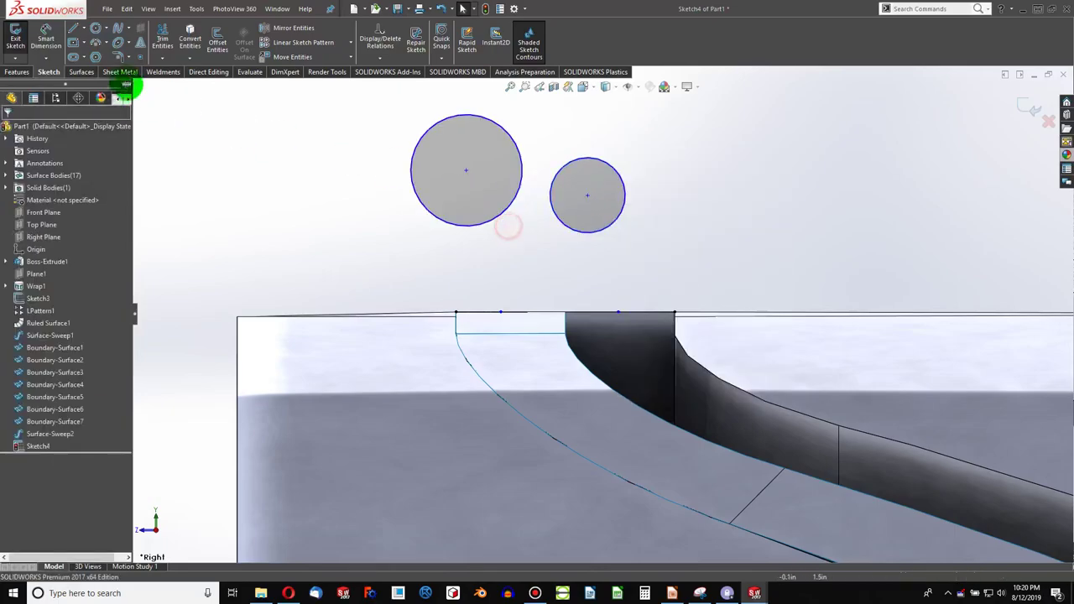
click(499, 128)
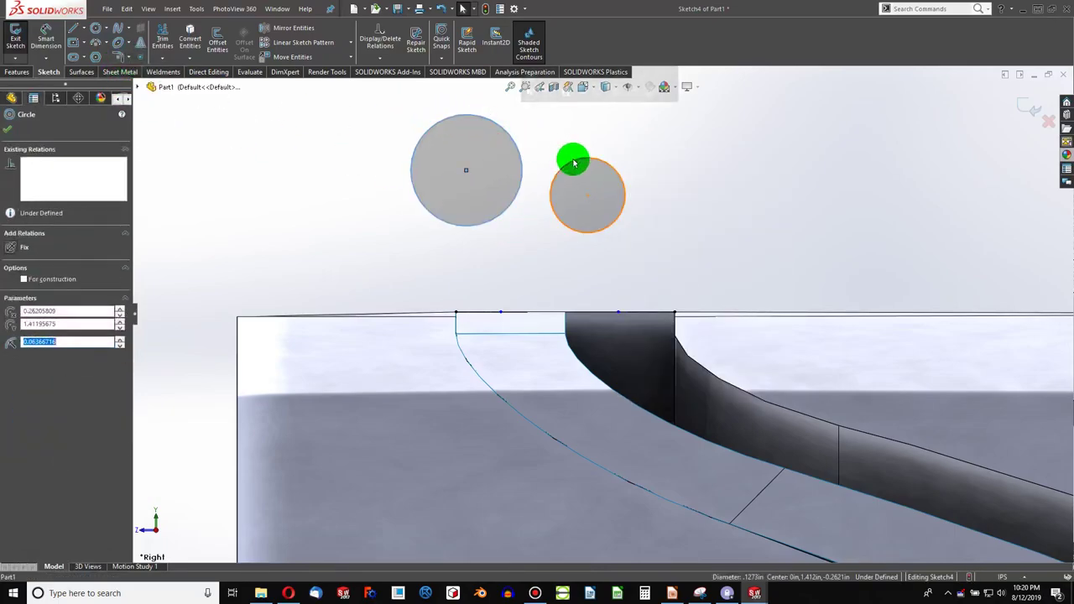
ctrl+click(574, 162)
click(656, 109)
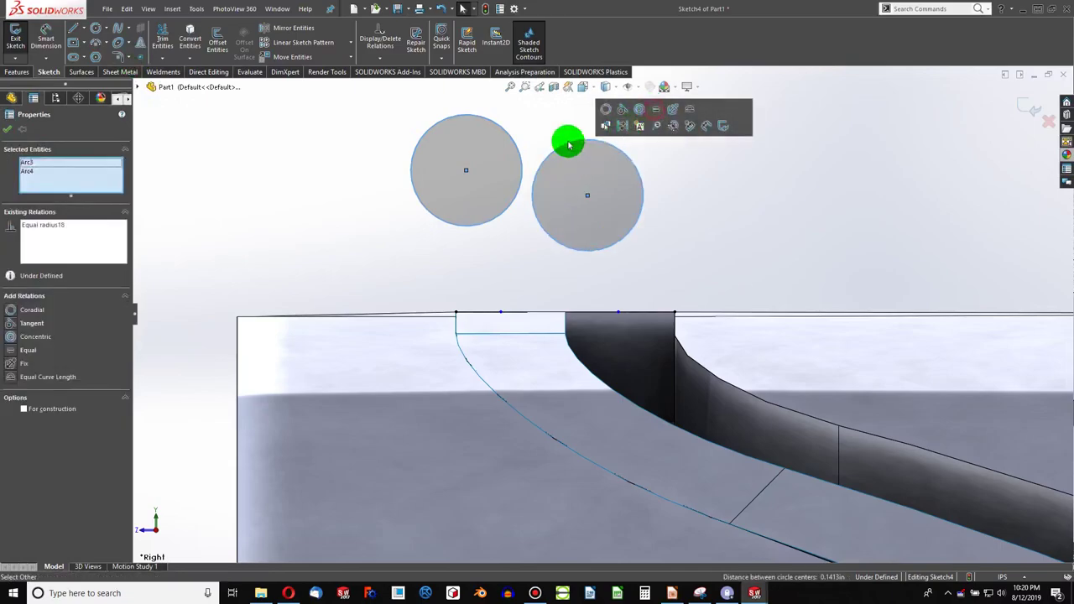
click(349, 133)
- Align the two circle centres horizontally
click(463, 174)
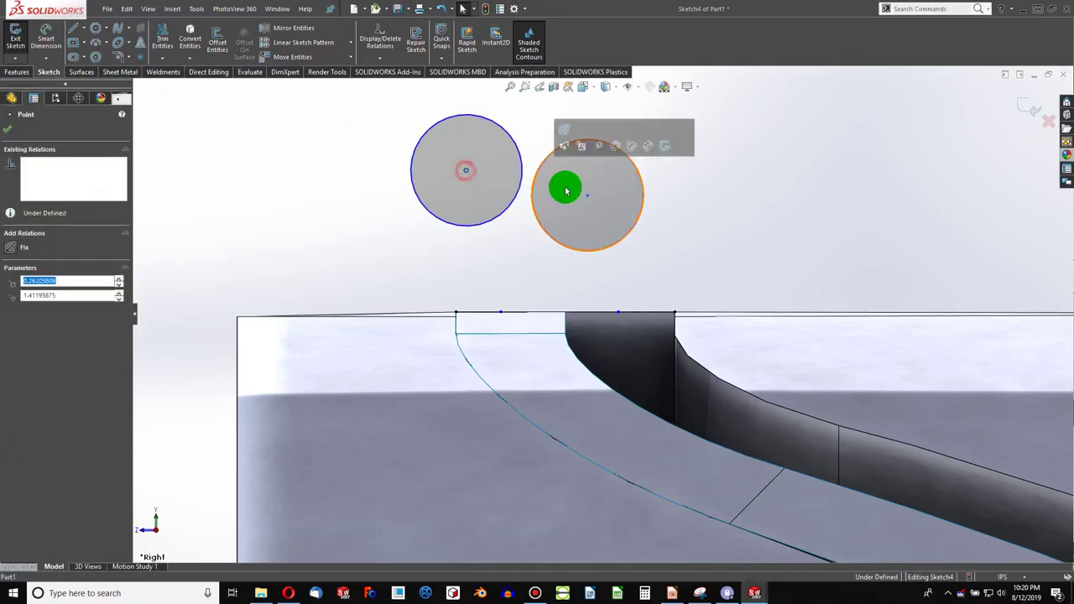
ctrl+click(587, 195)
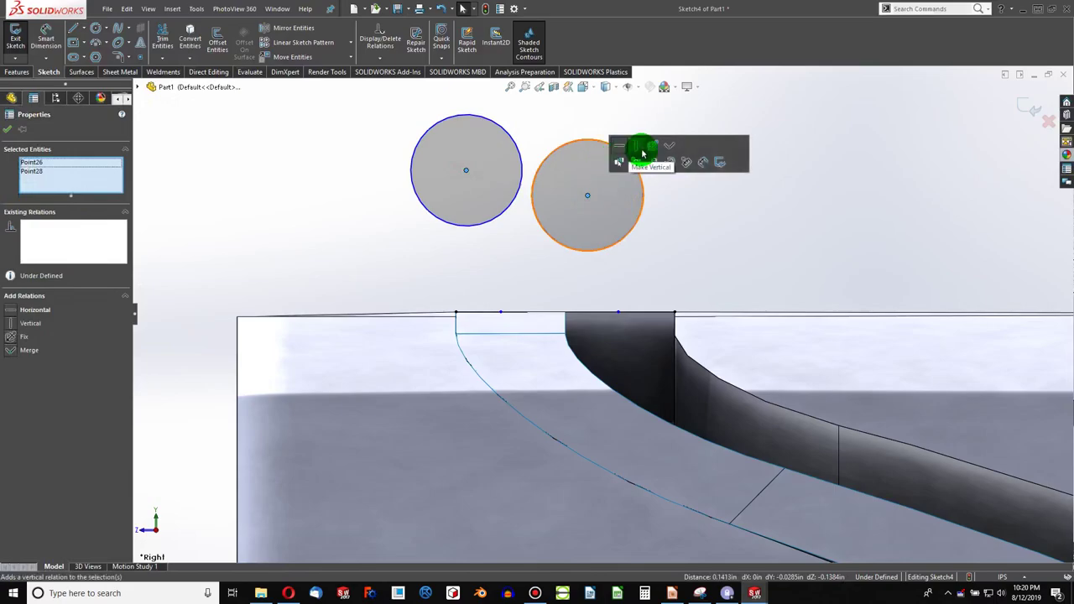
click(619, 146)
click(385, 155)
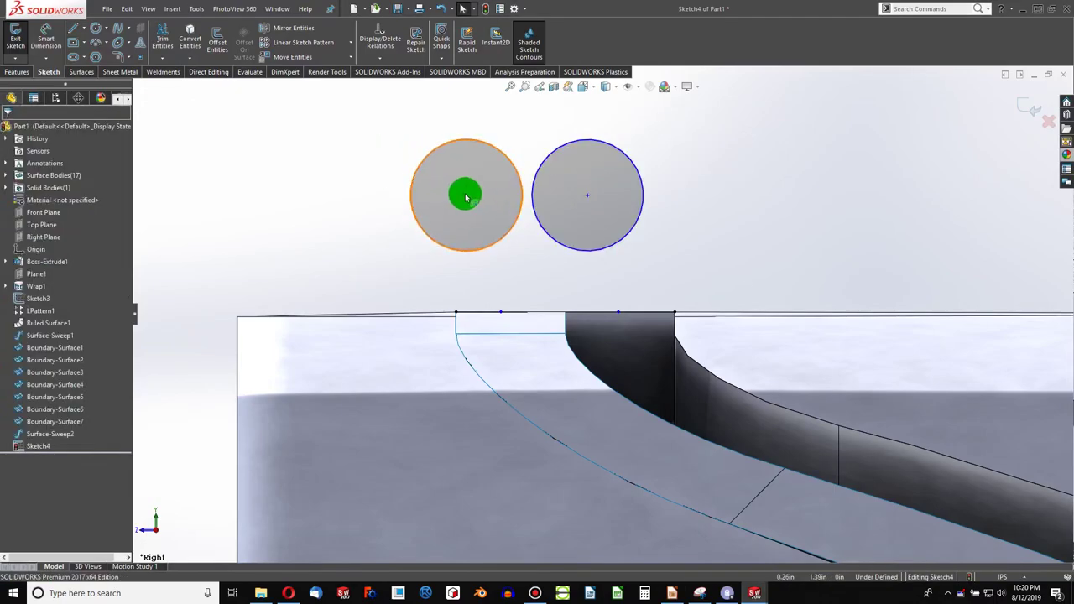
- Put the circle centres on the top edge line and the left circle through the edge point
click(466, 195)
ctrl+click(485, 313)
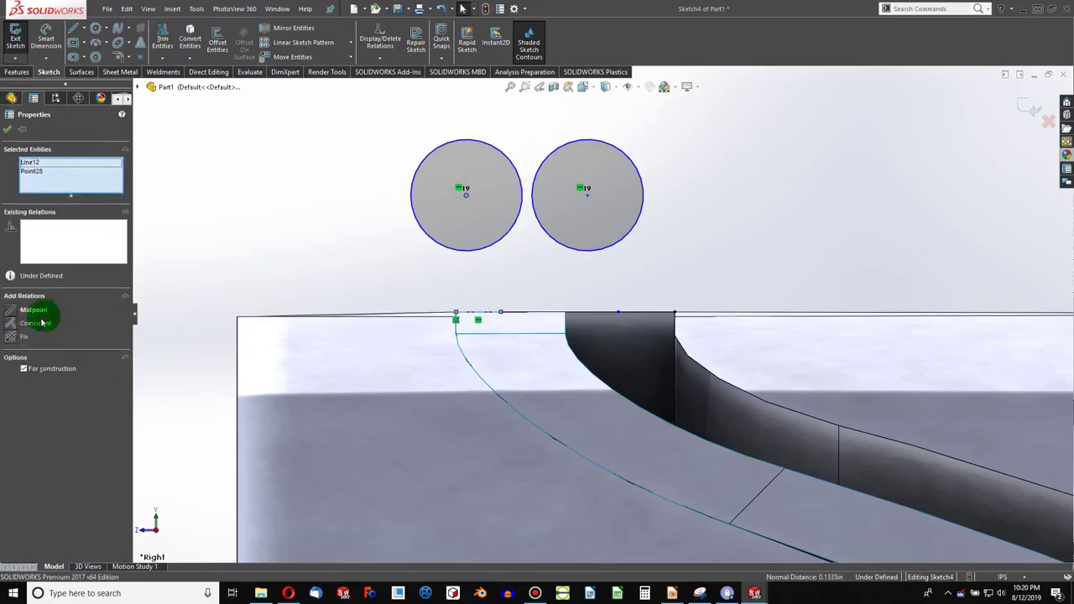
click(10, 324)
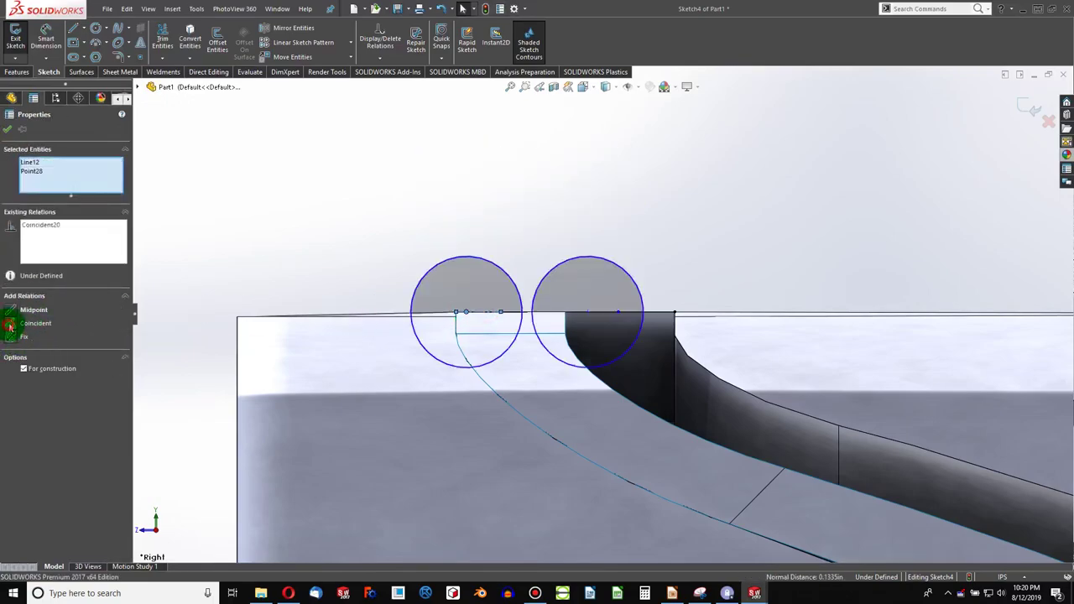
click(466, 312)
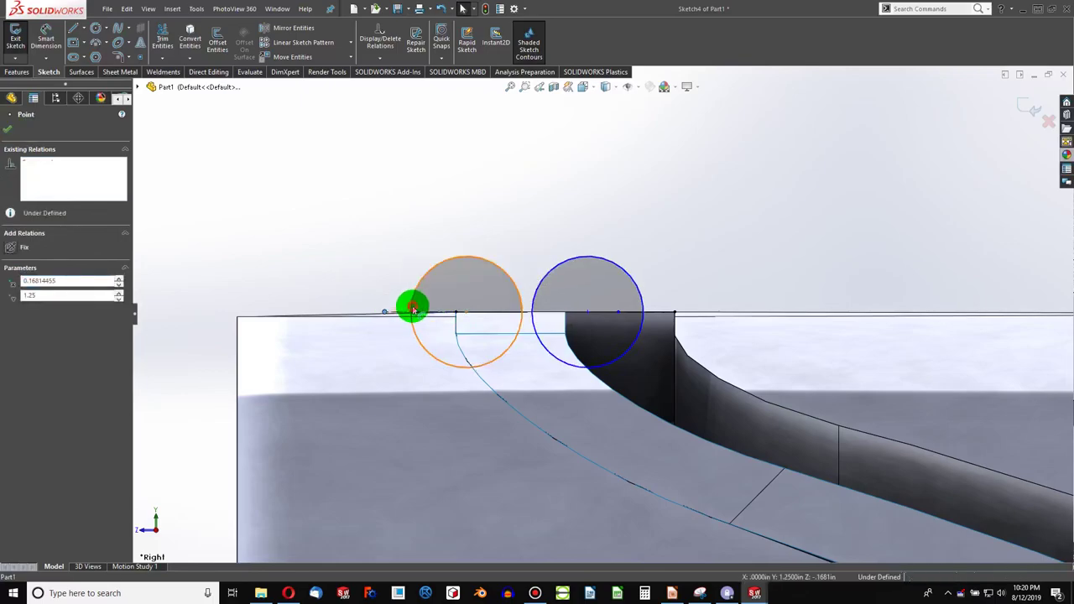
ctrl+click(410, 307)
click(12, 323)
key(Escape)
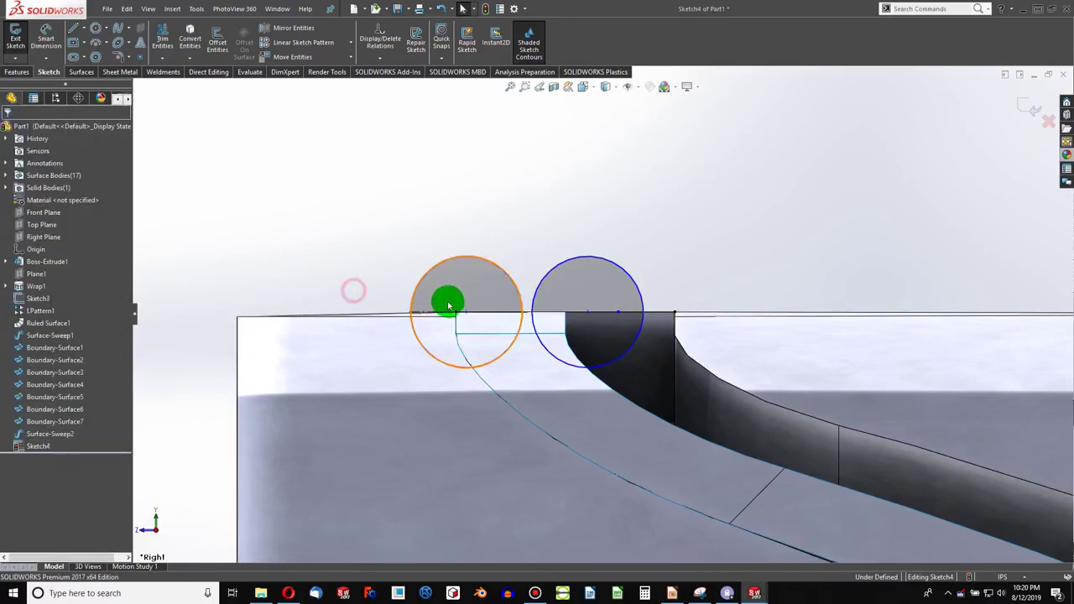
click(426, 316)
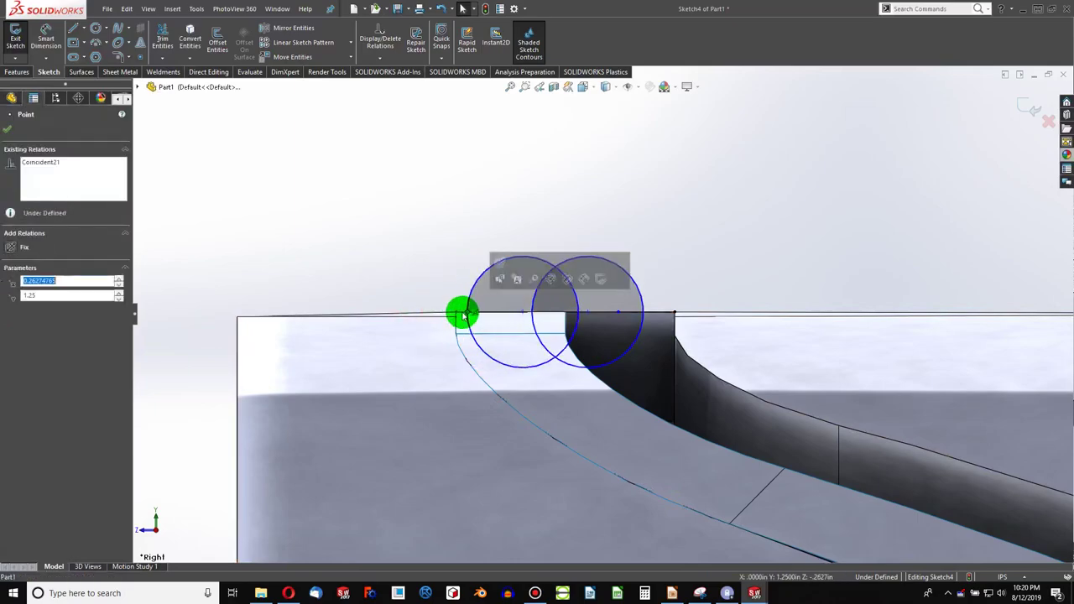
scroll(463, 309, down, 2)
scroll(462, 309, down, 2)
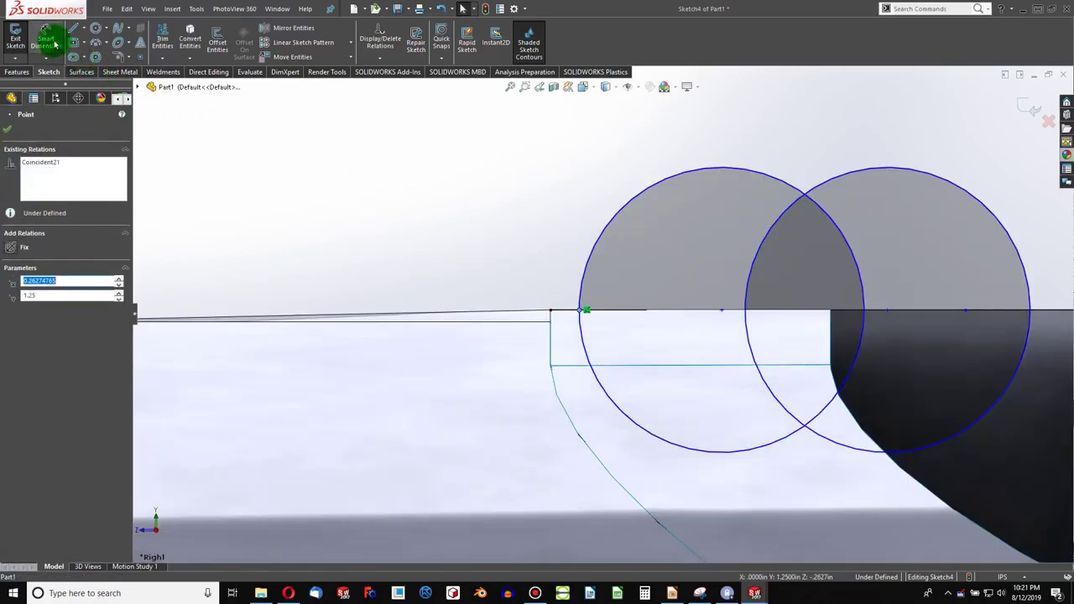
- Dimension the top corner vertex, accepting the proposed value
click(52, 42)
click(560, 304)
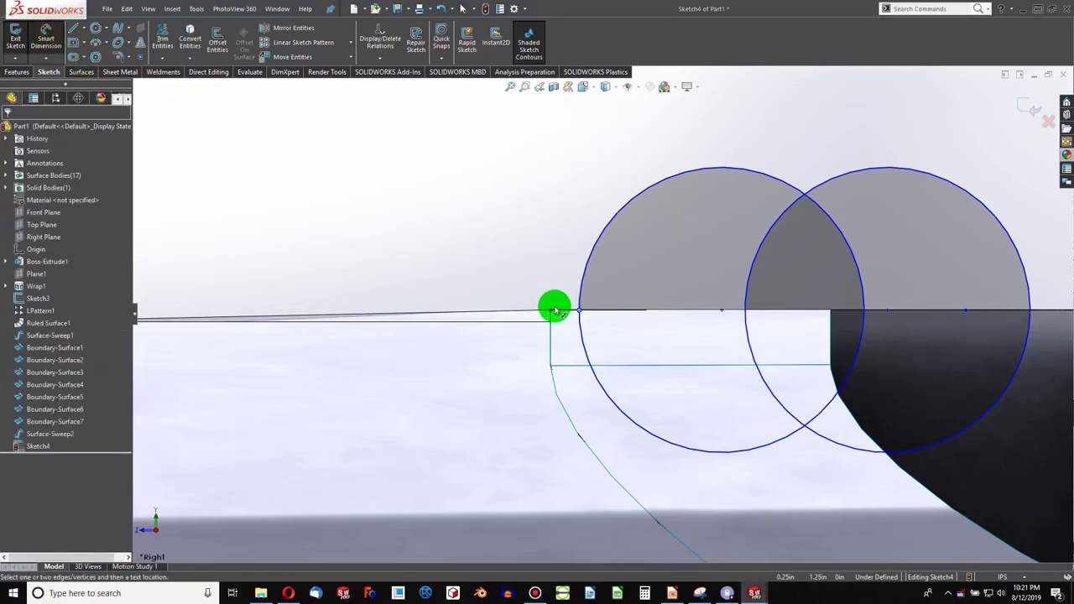
click(546, 290)
text(0.0025)
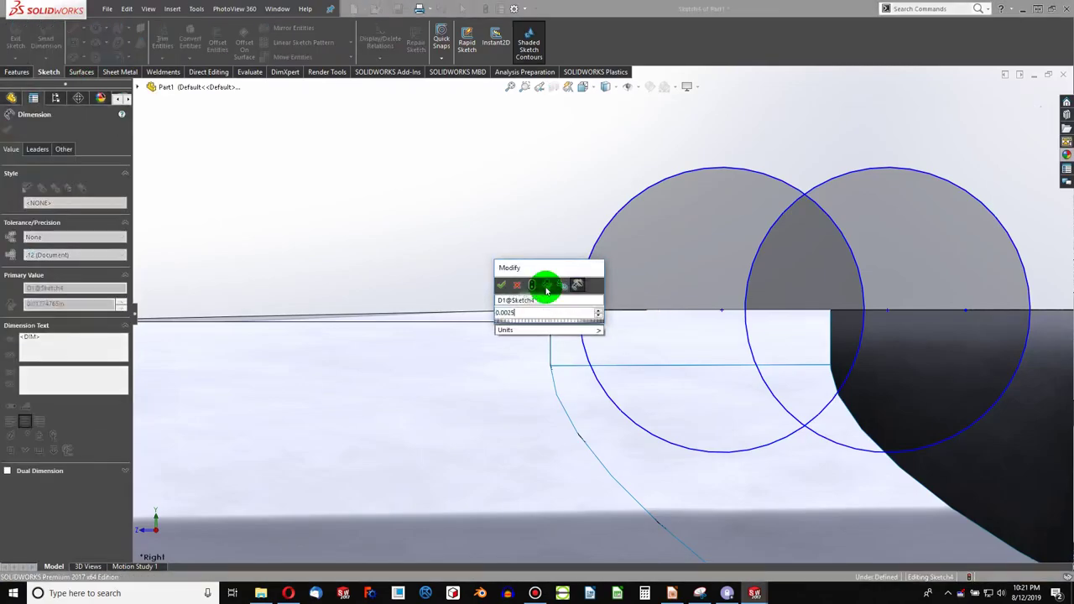
key(Return)
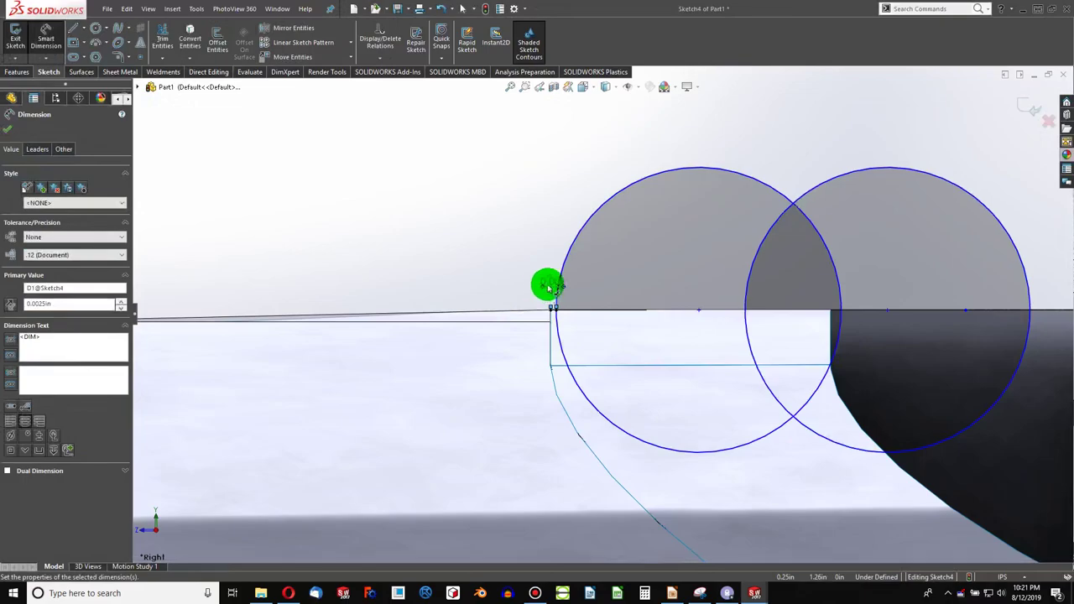
scroll(744, 305, down, 3)
scroll(809, 307, up, 5)
scroll(808, 307, down, 3)
key(Escape)
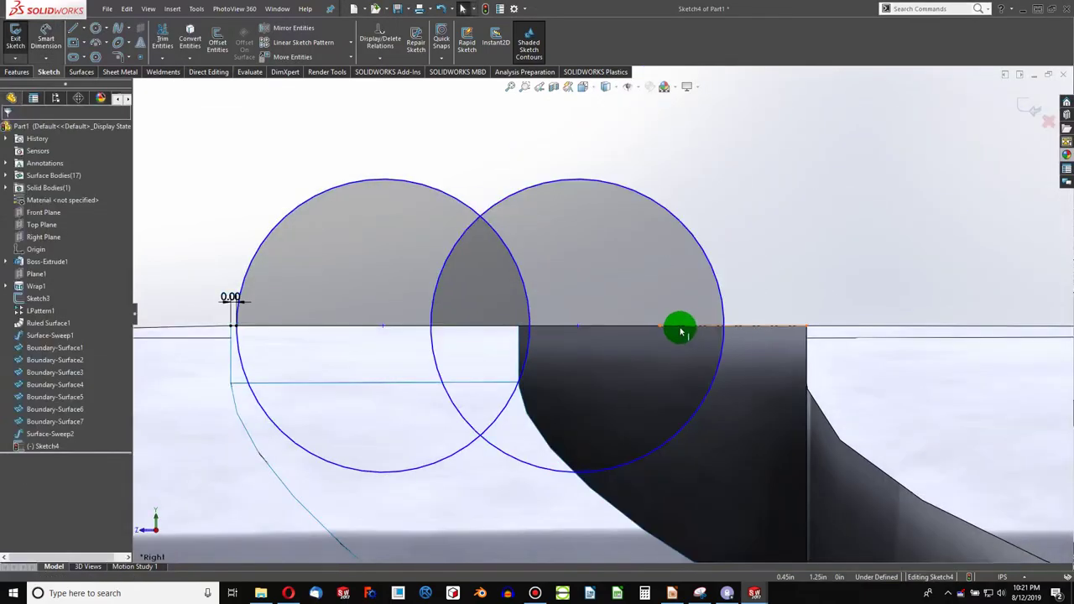
- Make the edge point coincident with the right circle and two construction lines equal
click(658, 329)
click(726, 323)
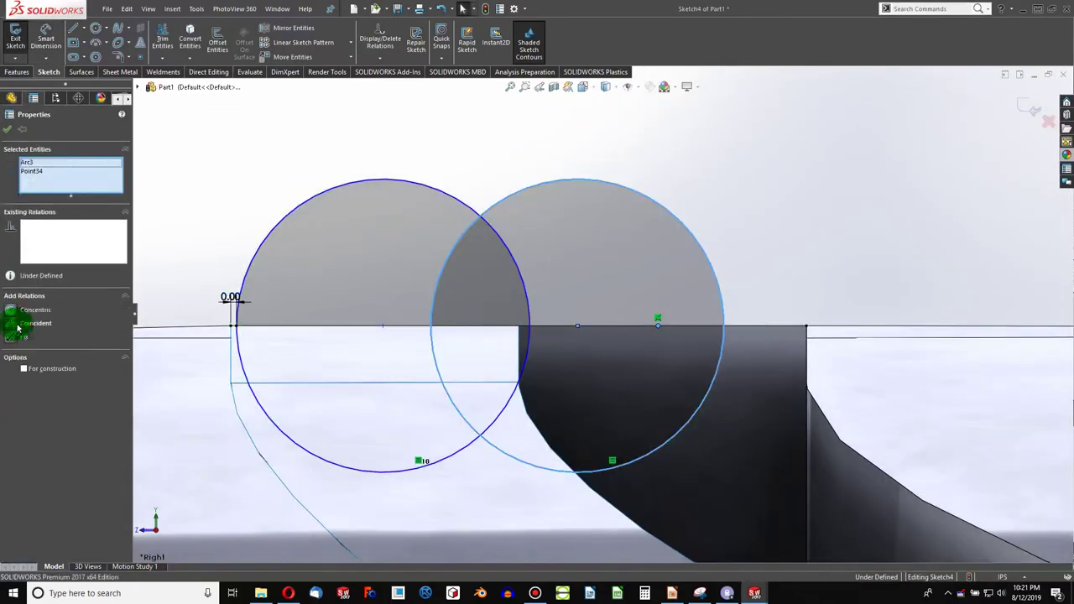
click(23, 323)
click(768, 281)
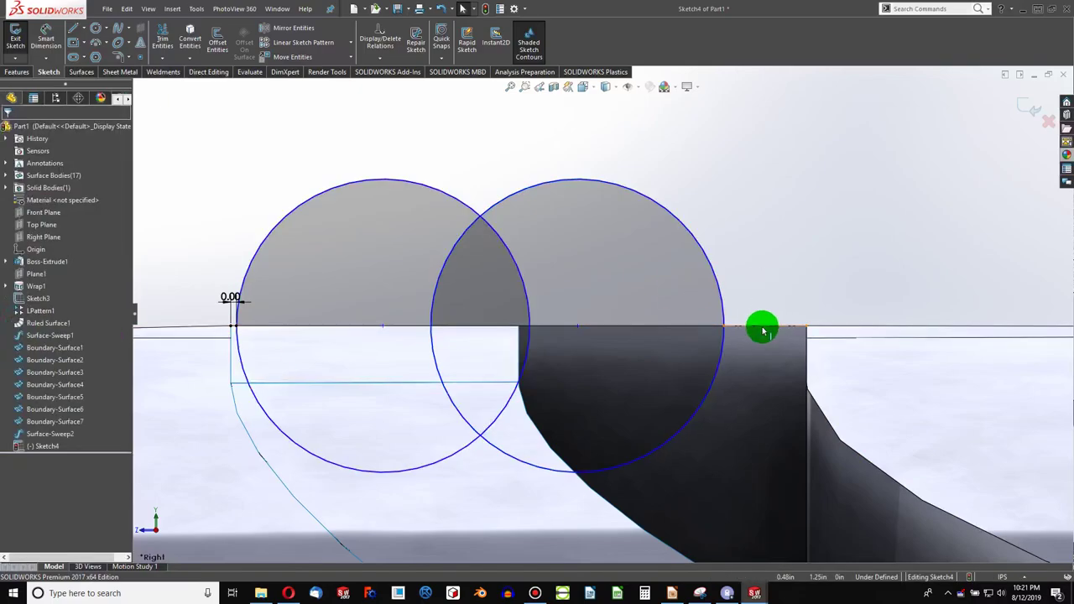
click(761, 327)
scroll(230, 327, down, 2)
scroll(242, 333, down, 2)
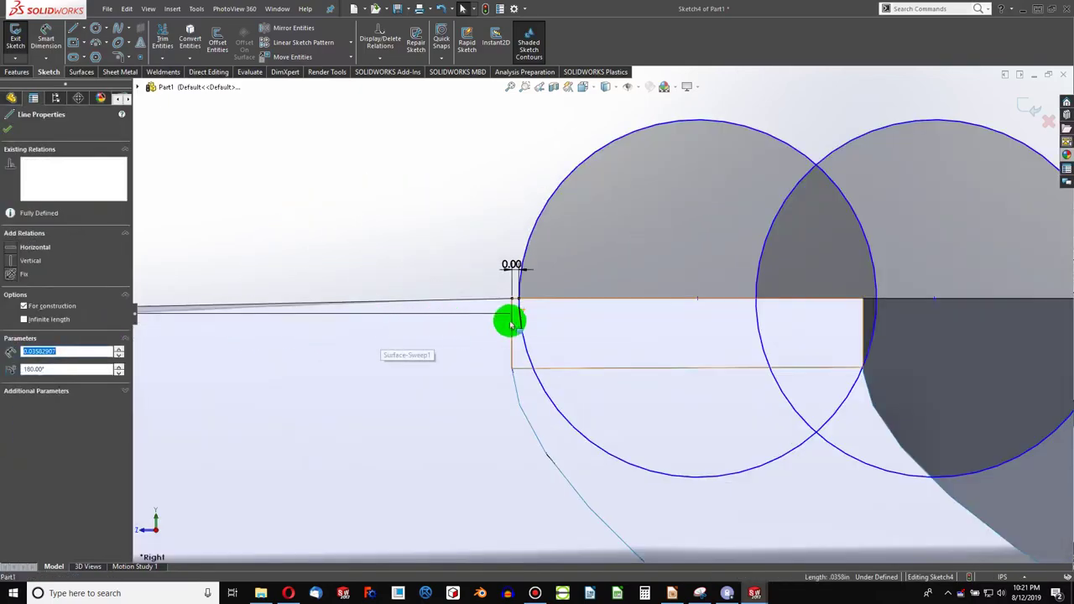
scroll(508, 319, down, 2)
scroll(529, 269, down, 2)
ctrl+click(466, 271)
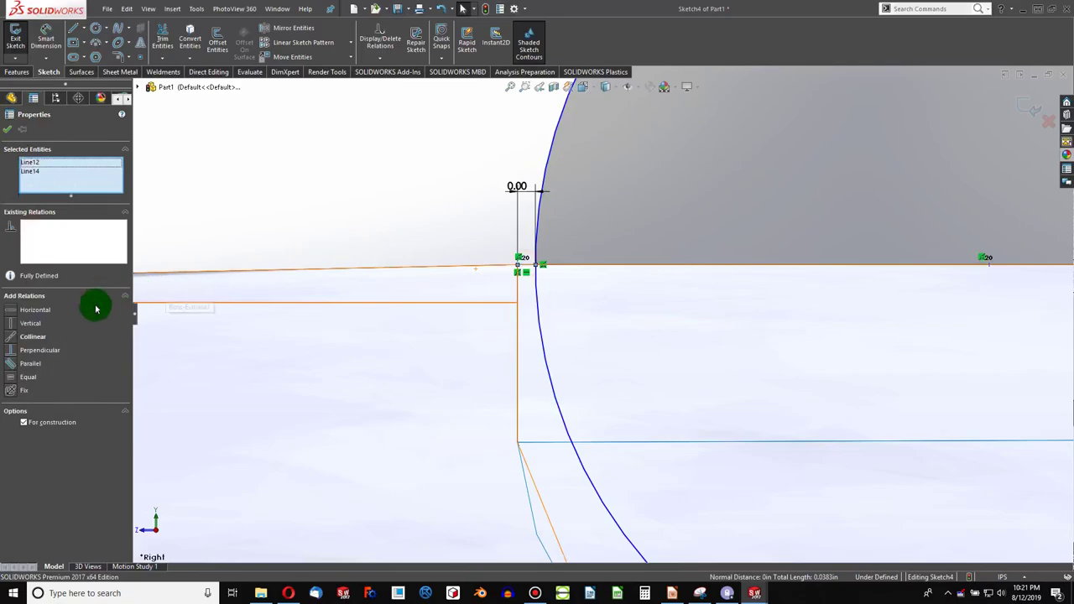
click(11, 377)
scroll(408, 317, down, 2)
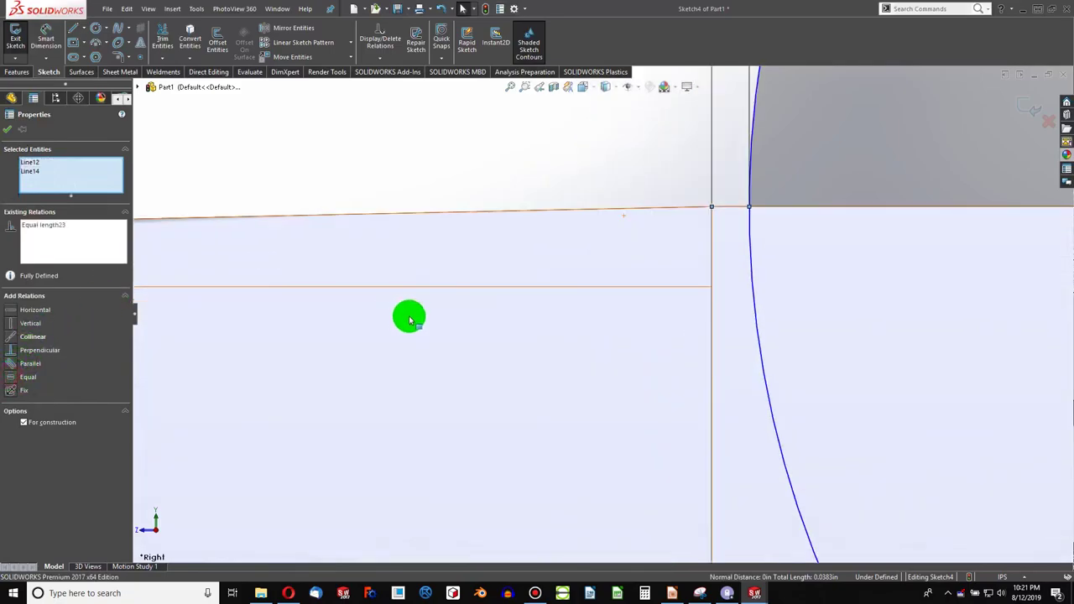
scroll(546, 317, up, 3)
scroll(834, 320, up, 2)
scroll(863, 313, down, 1)
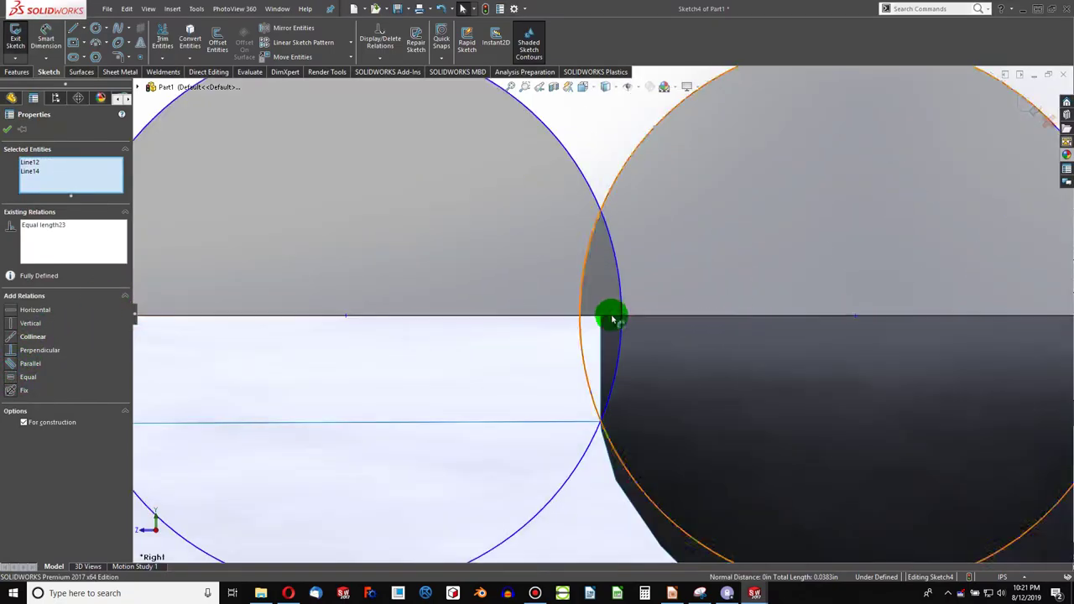
- Separate the circles and add an equal-length horizontal centerline between them
drag(578, 300, 370, 121)
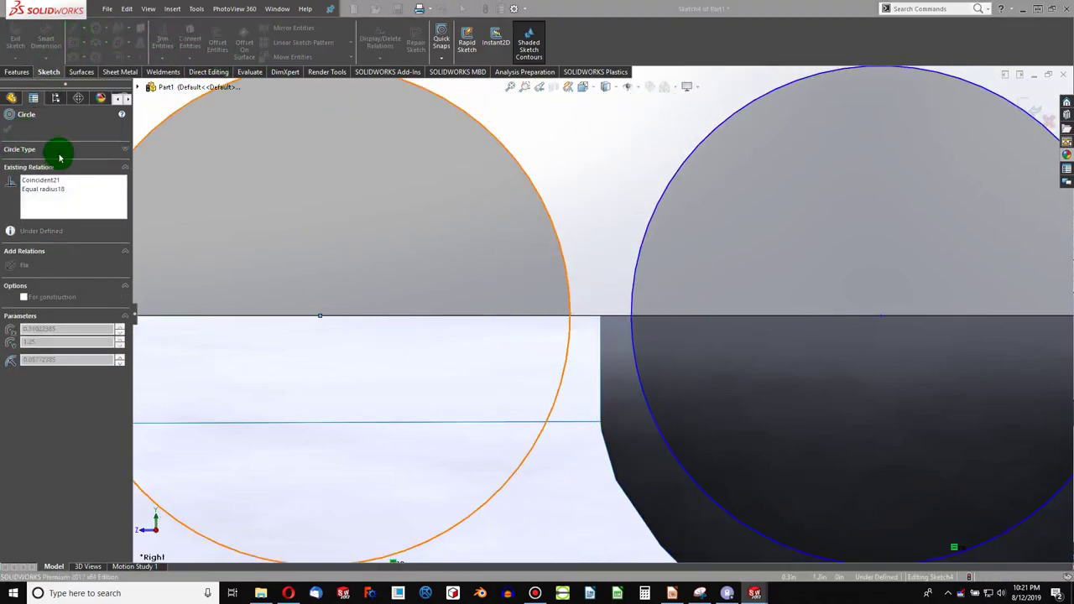
click(210, 168)
click(84, 32)
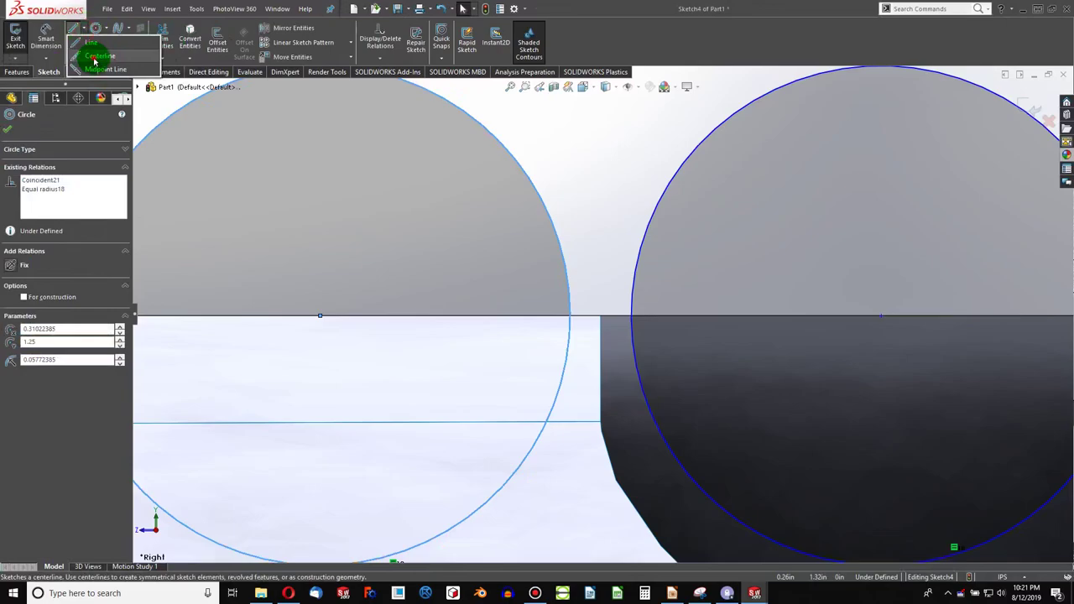
click(90, 53)
click(568, 316)
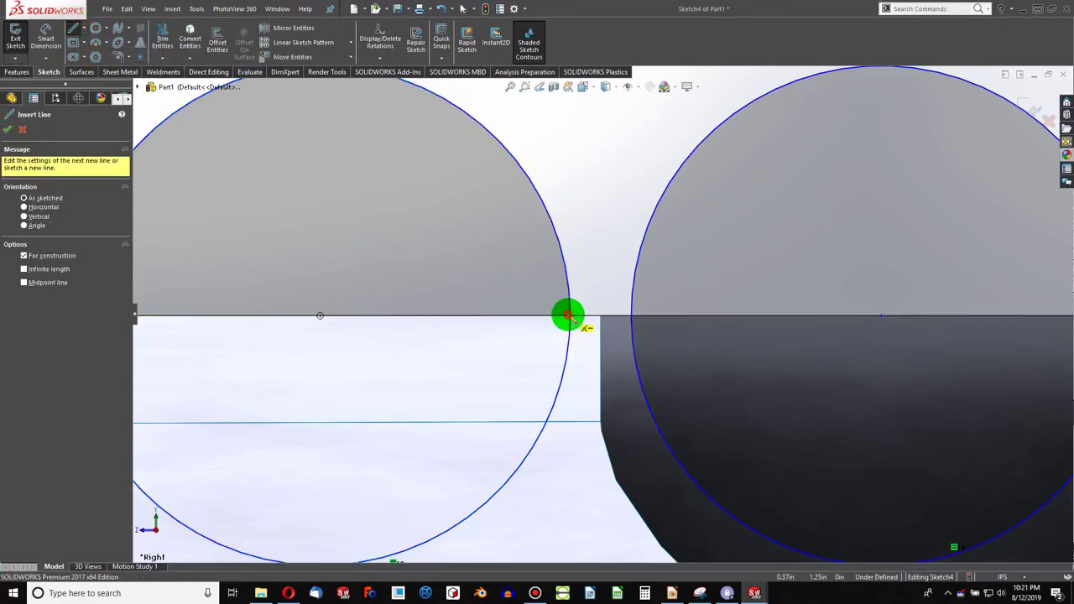
double_click(632, 316)
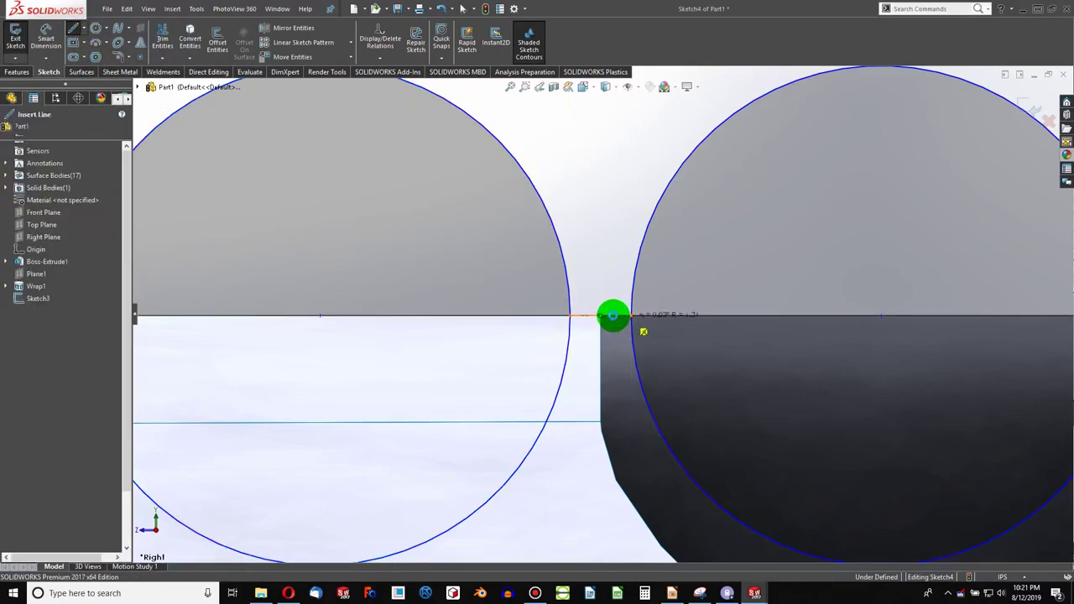
click(618, 317)
scroll(618, 319, up, 2)
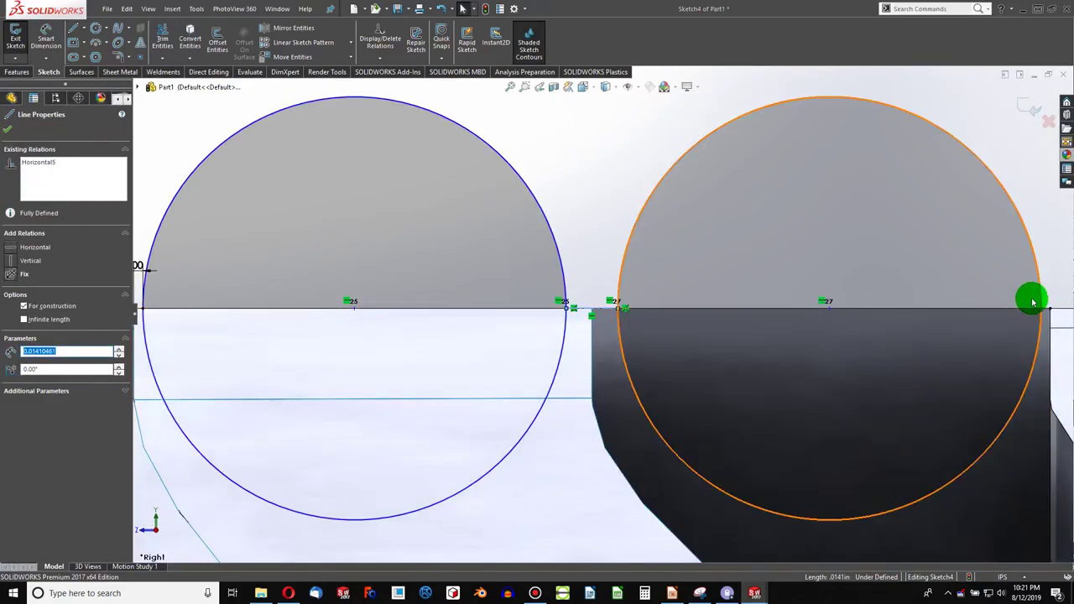
scroll(1033, 311, down, 2)
scroll(1008, 316, down, 2)
scroll(983, 311, down, 2)
ctrl+click(978, 310)
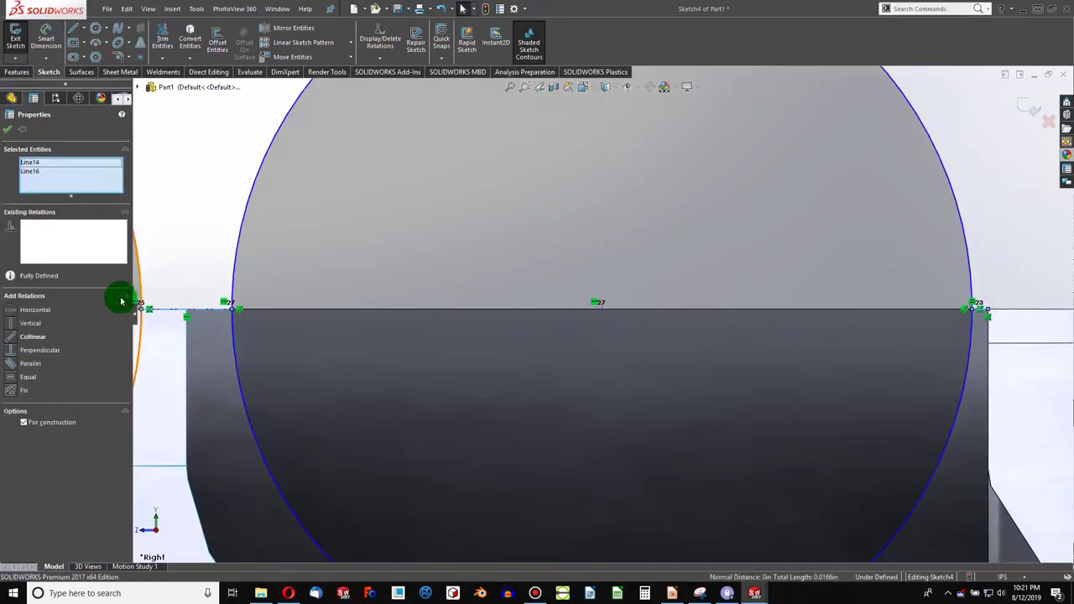
click(11, 383)
scroll(266, 321, up, 2)
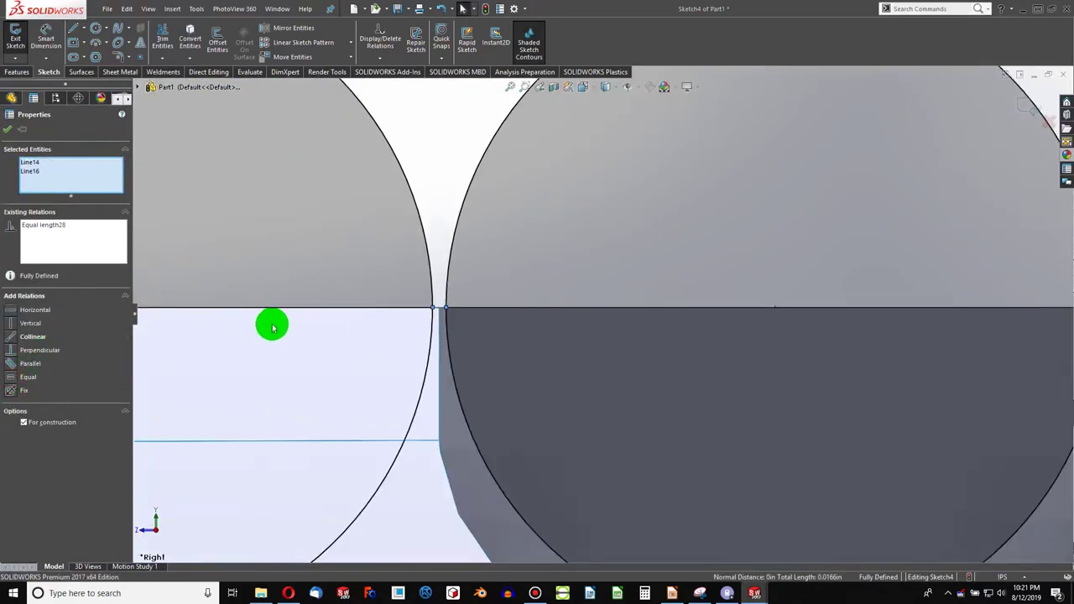
scroll(441, 328, up, 2)
key(Escape)
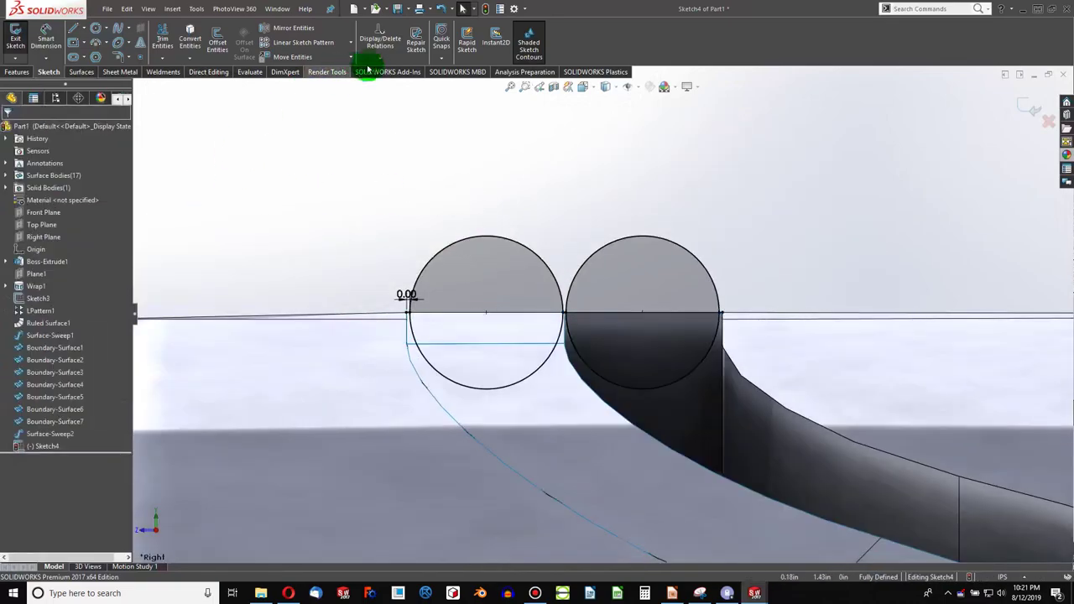
- Exit Sketch4 and orbit the grooved handle upright to inspect the swept groove
click(486, 10)
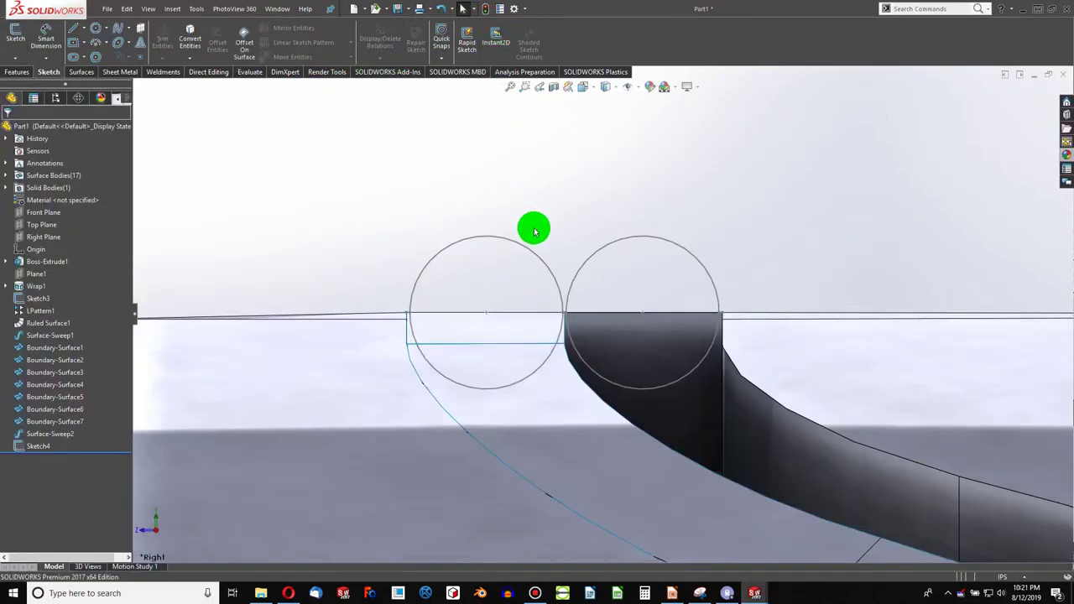
mouse_move(532, 228)
middle_down()
mouse_move(546, 451)
mouse_move(499, 478)
mouse_move(470, 350)
mouse_move(382, 243)
middle_up()
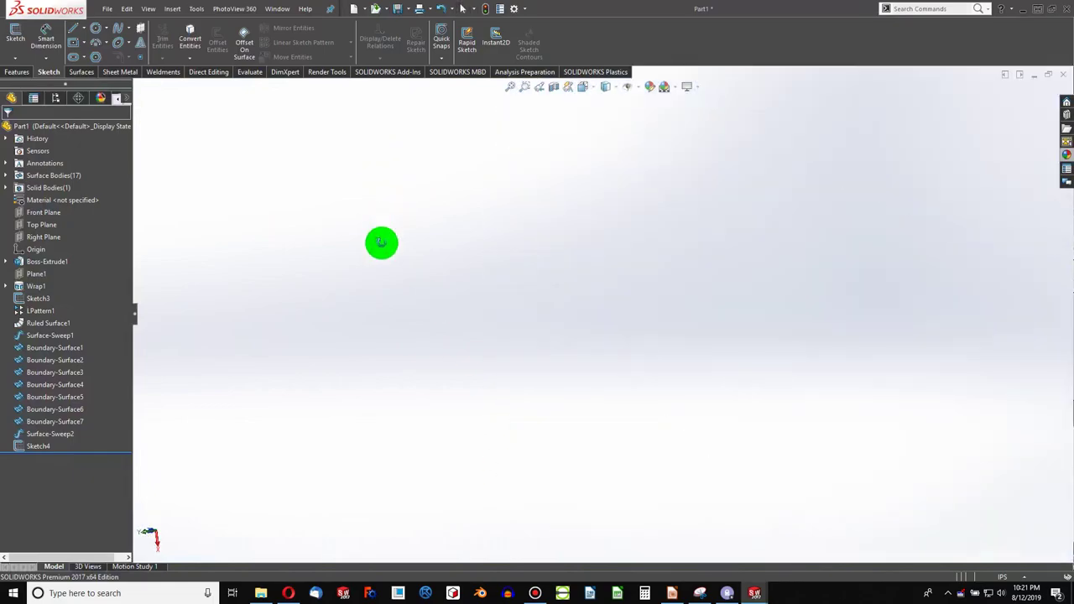
scroll(739, 240, down, 3)
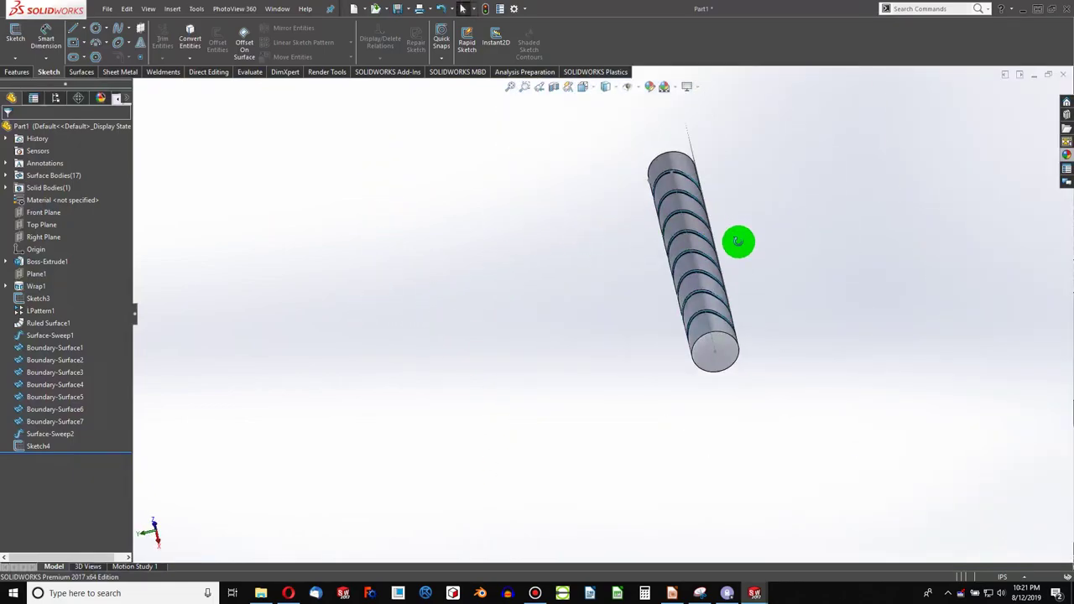
mouse_move(739, 240)
middle_down()
mouse_move(667, 376)
mouse_move(609, 402)
mouse_move(491, 358)
mouse_move(756, 406)
mouse_move(590, 424)
mouse_move(705, 404)
middle_up()
scroll(706, 404, up, 5)
scroll(660, 364, up, 5)
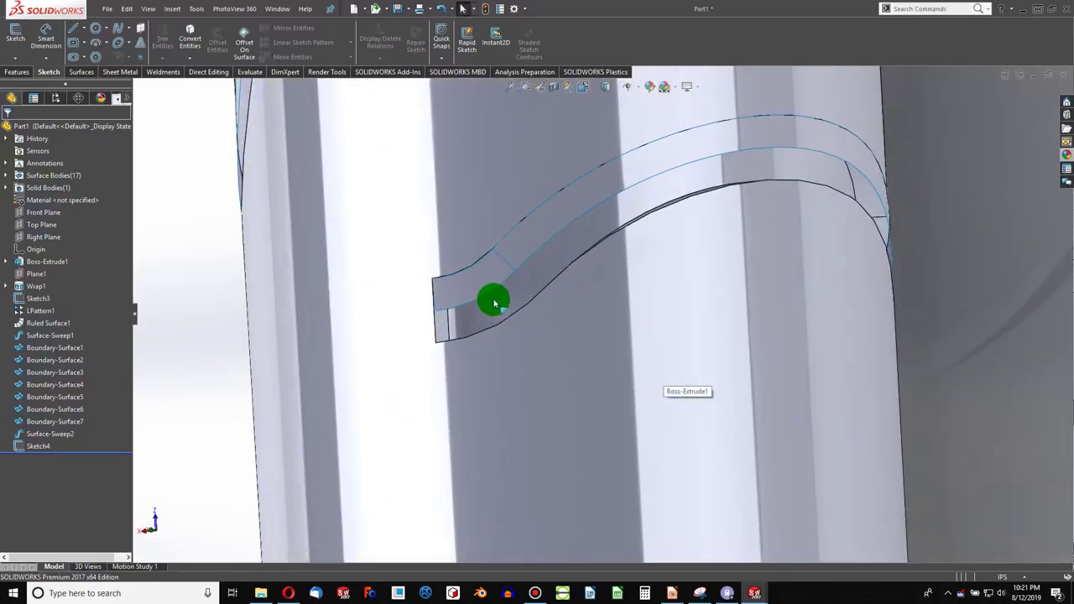
mouse_move(491, 300)
middle_down()
mouse_move(563, 343)
mouse_move(532, 288)
mouse_move(403, 216)
mouse_move(442, 115)
mouse_move(599, 343)
mouse_move(606, 178)
mouse_move(629, 360)
mouse_move(847, 425)
mouse_move(710, 291)
mouse_move(528, 389)
mouse_move(590, 398)
mouse_move(391, 372)
middle_up()
scroll(532, 288, down, 5)
scroll(442, 115, down, 5)
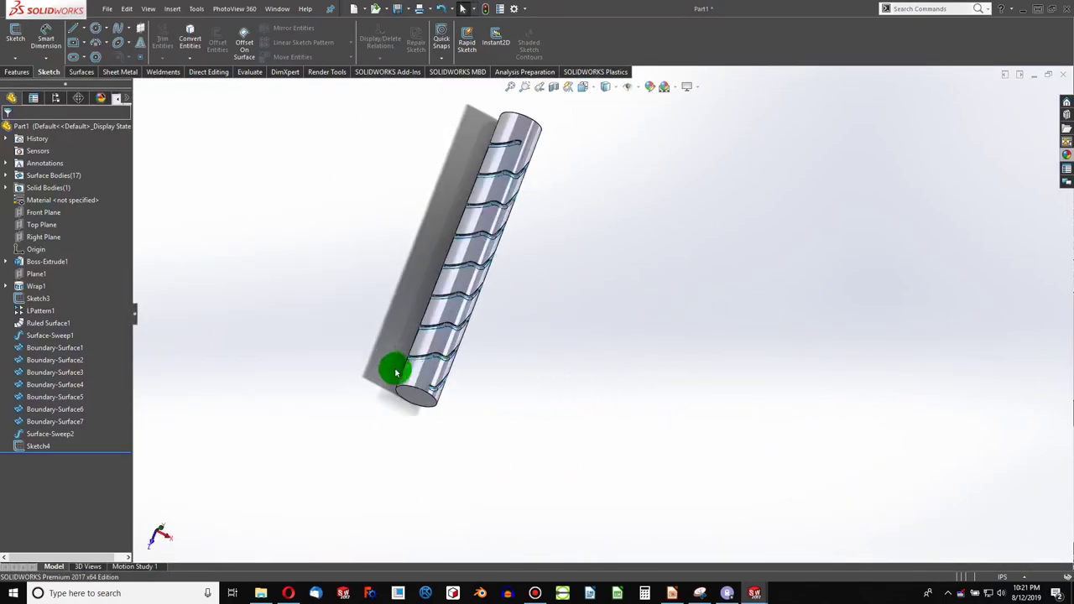
scroll(557, 307, up, 5)
scroll(623, 324, up, 3)
mouse_move(622, 323)
middle_down()
mouse_move(562, 408)
mouse_move(417, 361)
middle_up()
scroll(586, 417, up, 2)
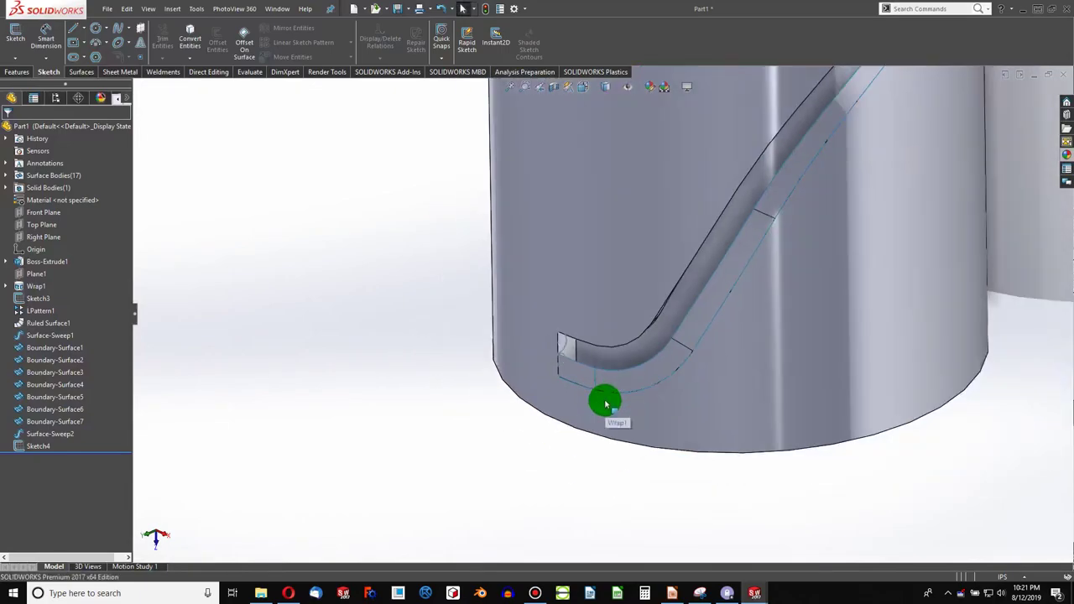
scroll(604, 403, up, 3)
scroll(582, 356, up, 2)
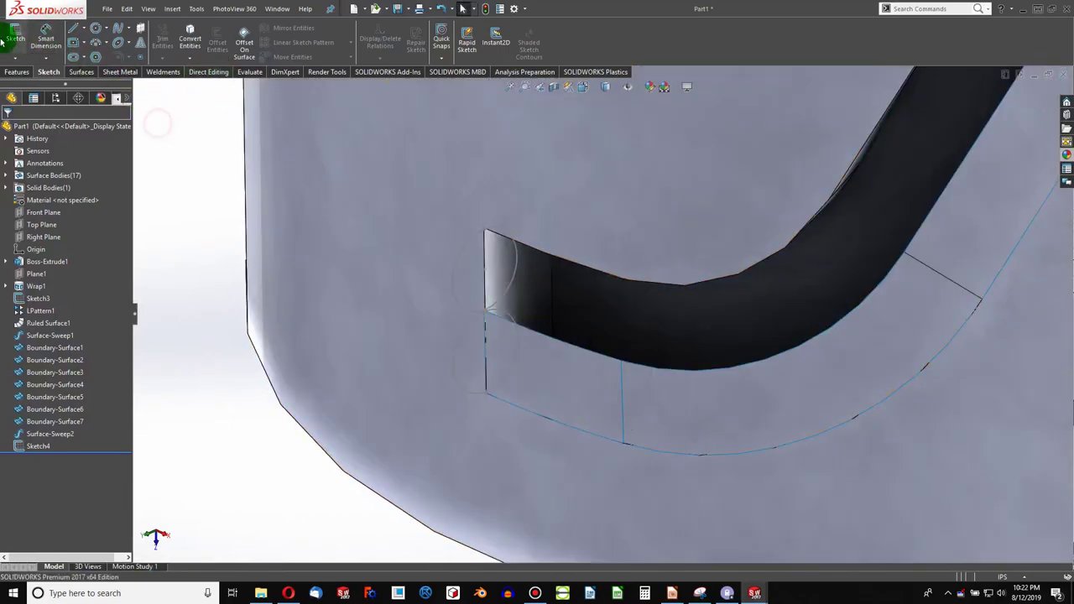
- Start 3DSketch1 and convert the first groove edges using chain selection
click(33, 85)
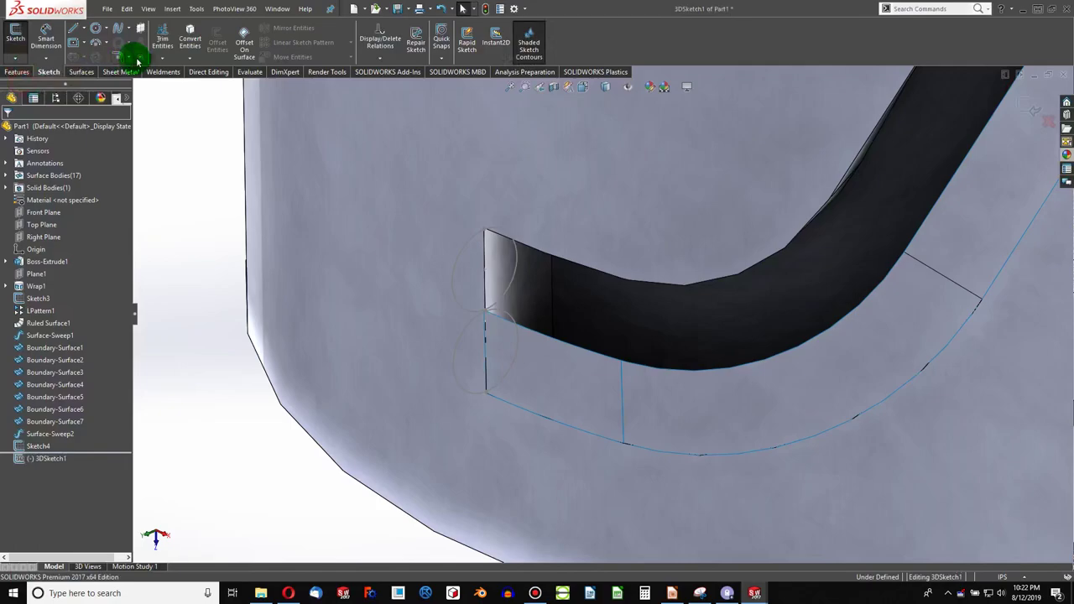
click(190, 42)
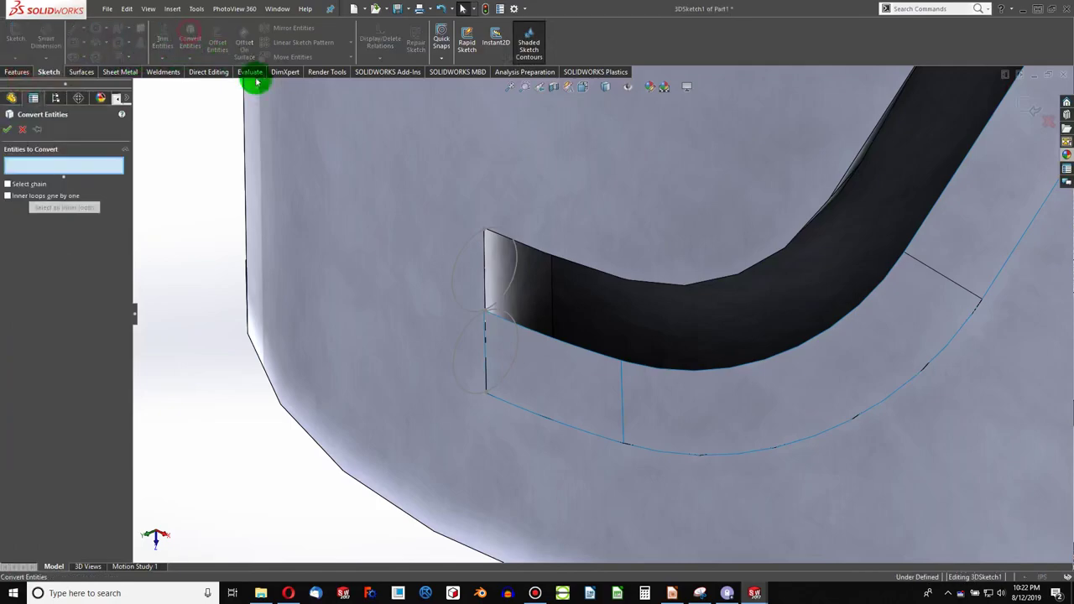
click(567, 348)
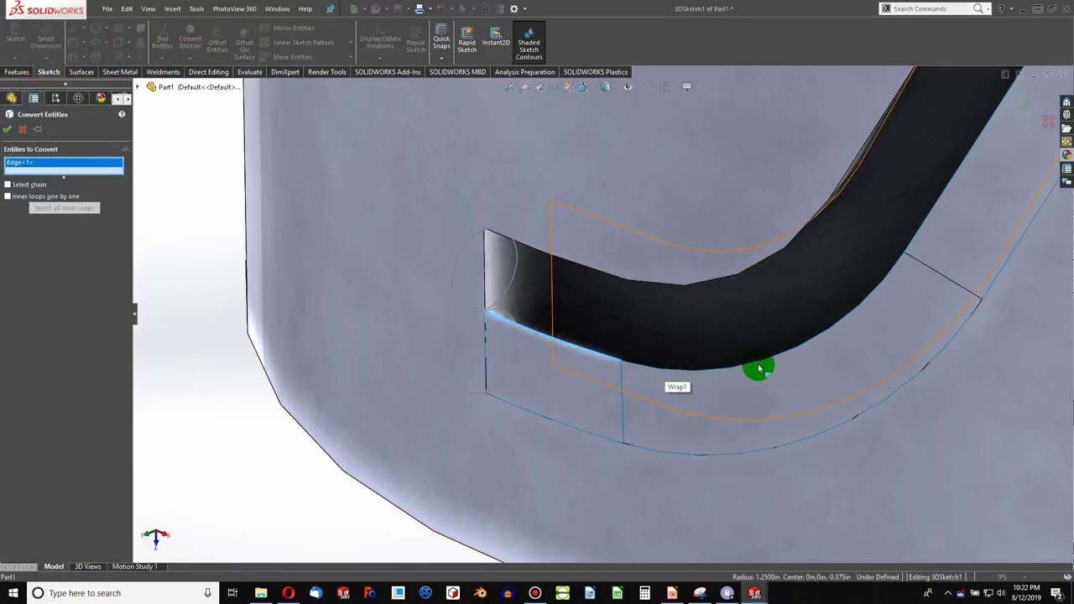
click(8, 185)
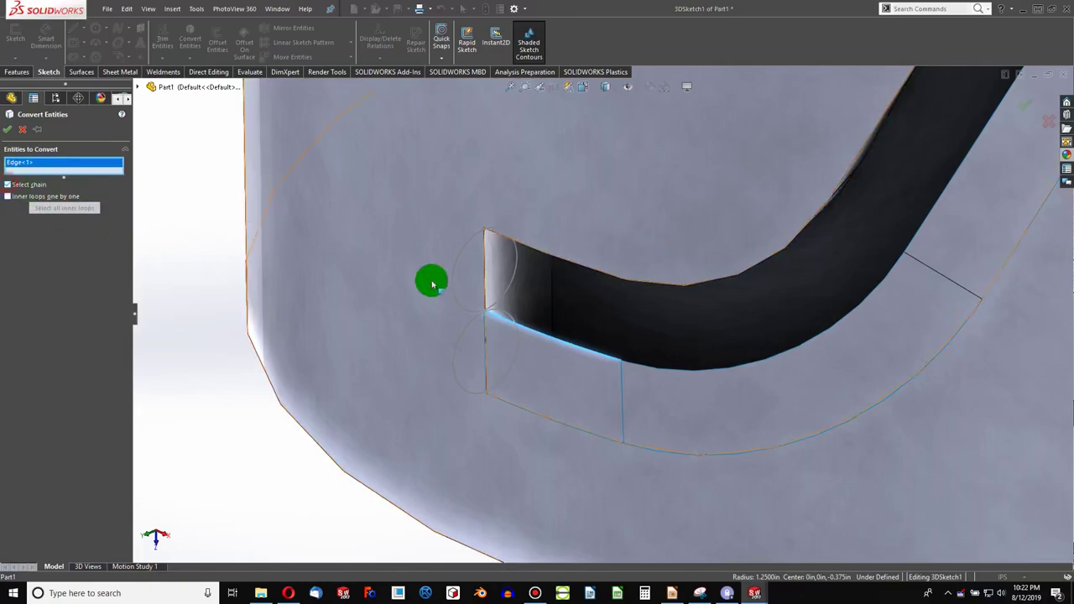
click(771, 363)
scroll(772, 367, down, 3)
- Add the next slot edges around the lower handle to the conversion
middle_drag(772, 367, 771, 288)
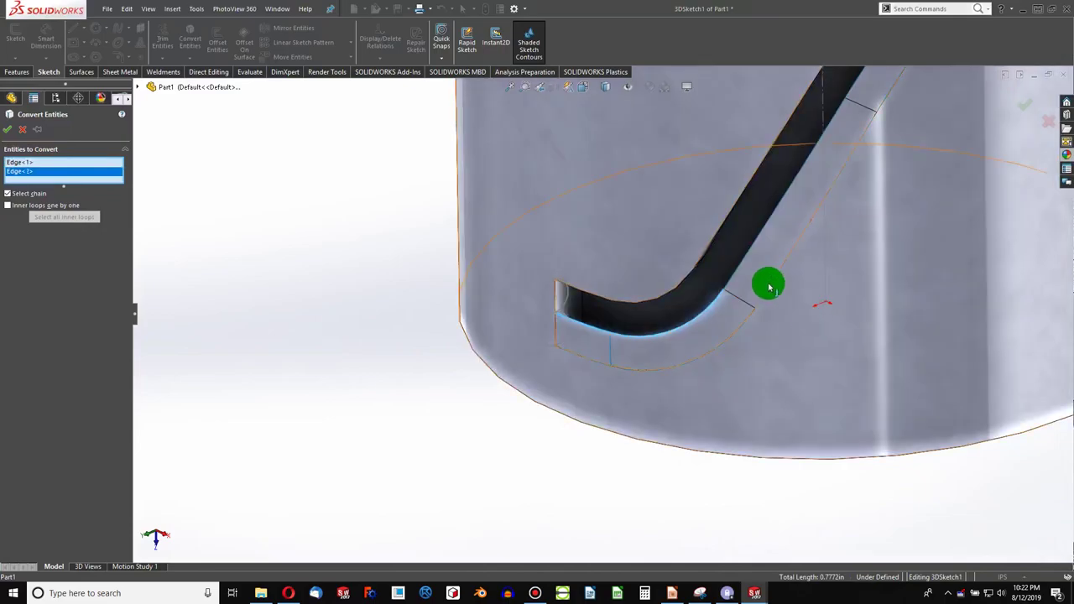
click(752, 256)
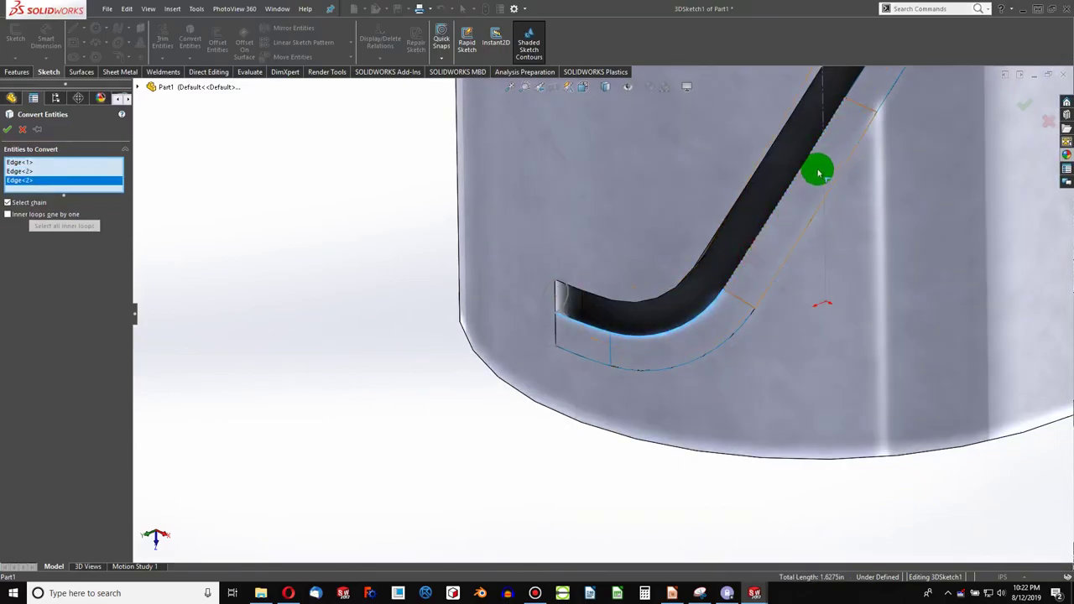
scroll(747, 252, down, 5)
mouse_move(741, 248)
middle_down()
mouse_move(888, 260)
mouse_move(837, 321)
mouse_move(775, 264)
mouse_move(792, 360)
mouse_move(815, 302)
mouse_move(872, 337)
mouse_move(741, 297)
mouse_move(669, 299)
mouse_move(722, 297)
mouse_move(722, 279)
middle_up()
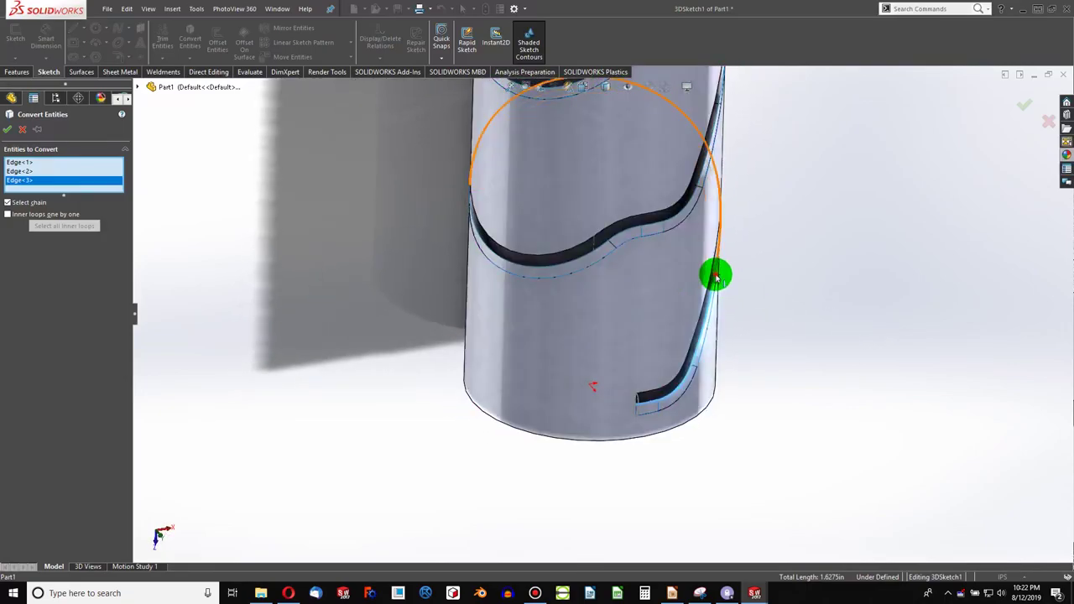
click(715, 277)
click(467, 227)
click(634, 224)
click(665, 228)
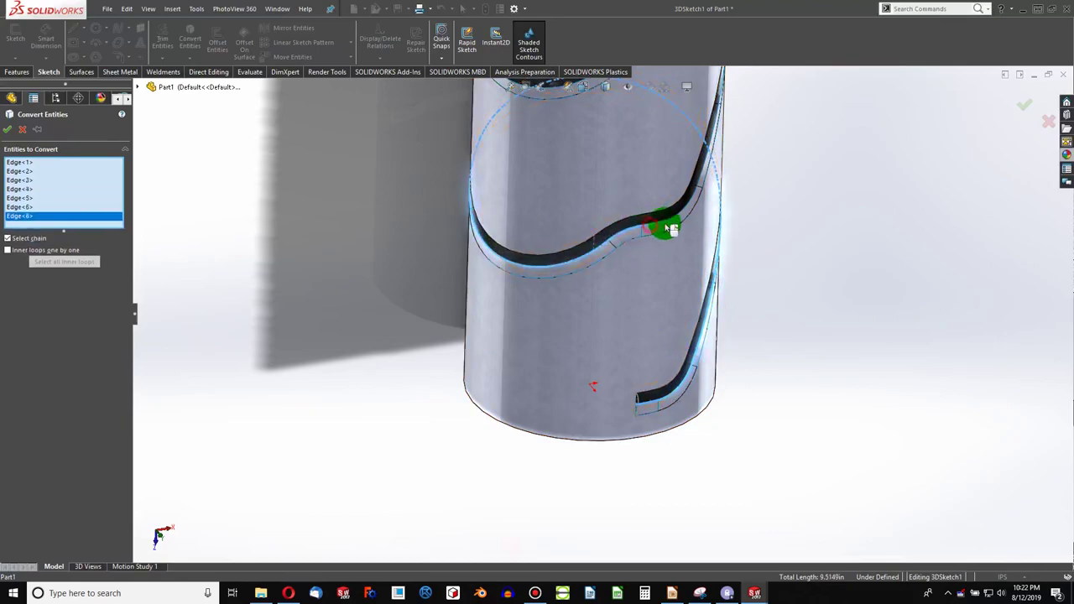
click(725, 101)
- Add the higher slot edges up to the top of the handle
middle_drag(725, 101, 456, 319)
click(455, 319)
click(580, 328)
click(643, 290)
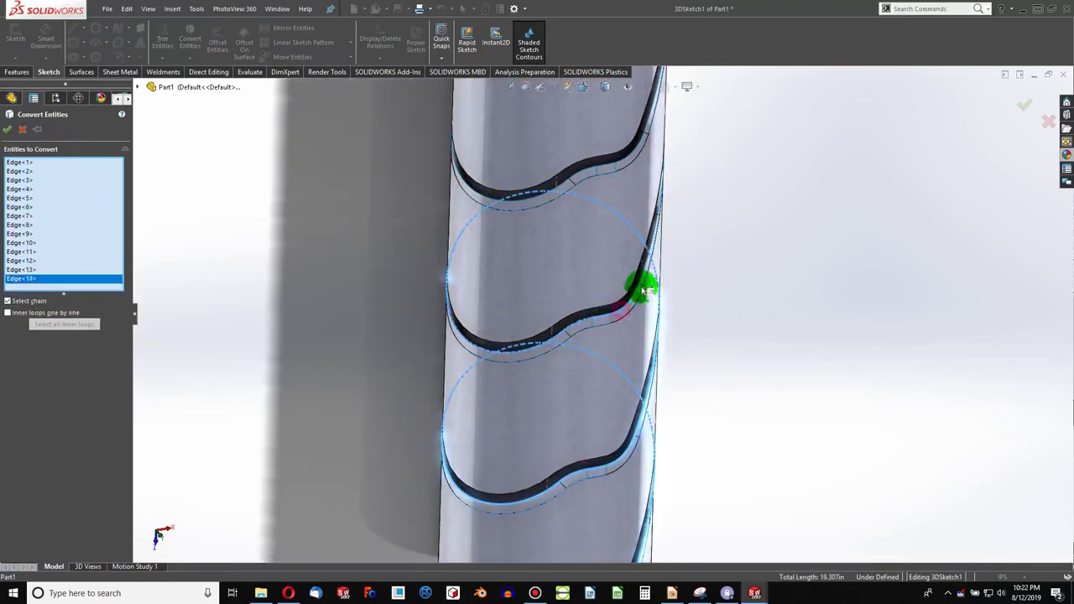
click(660, 201)
click(467, 187)
click(583, 173)
click(635, 159)
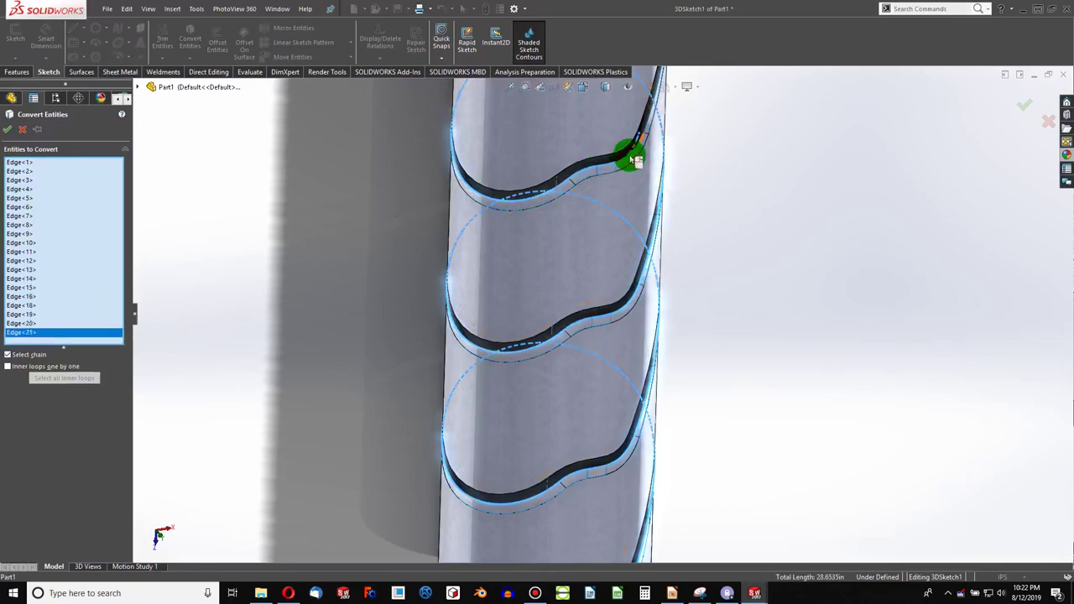
click(638, 155)
- Orbit around the column and add the remaining slot edges
middle_drag(638, 155, 607, 324)
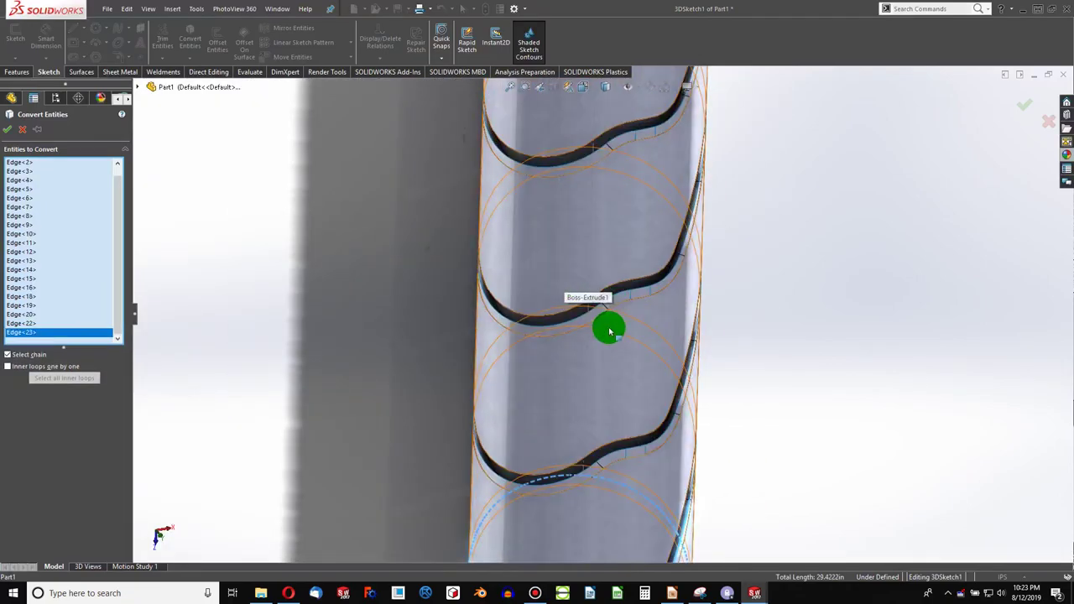
click(607, 324)
click(495, 479)
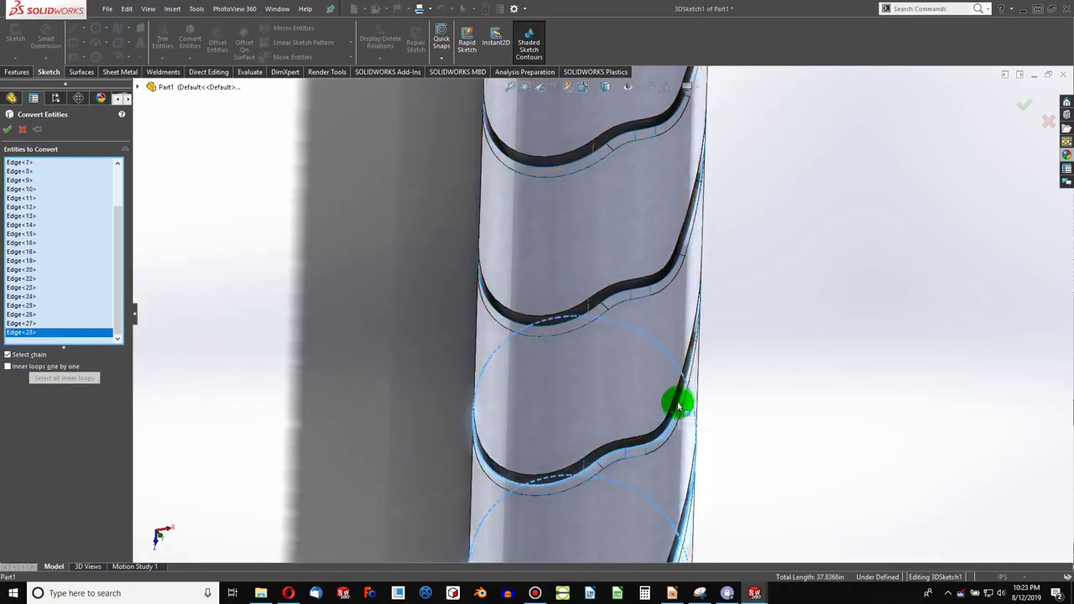
click(696, 238)
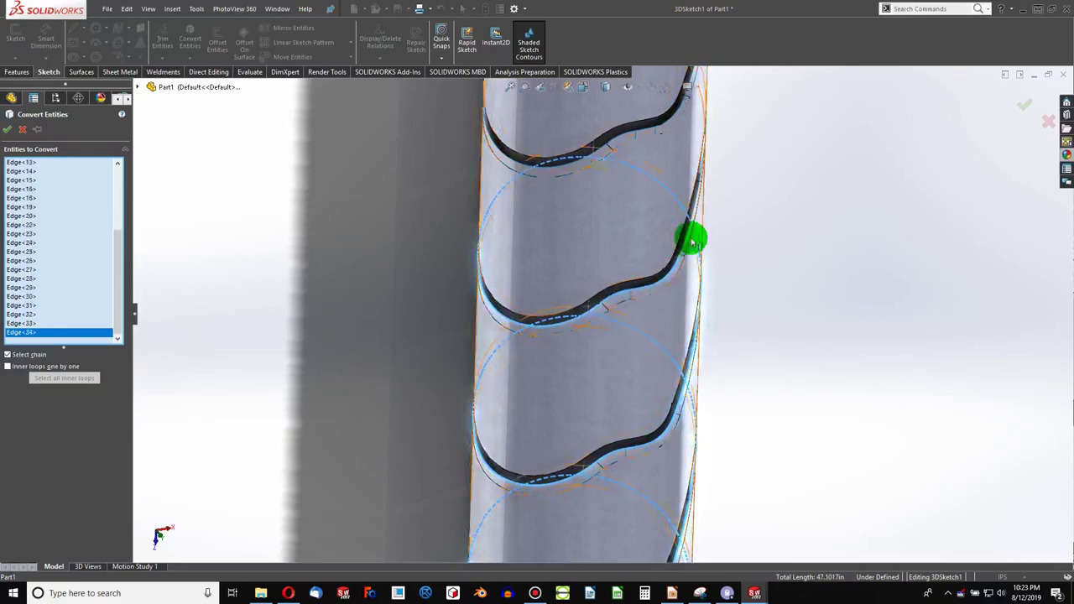
middle_drag(637, 278, 494, 319)
click(639, 309)
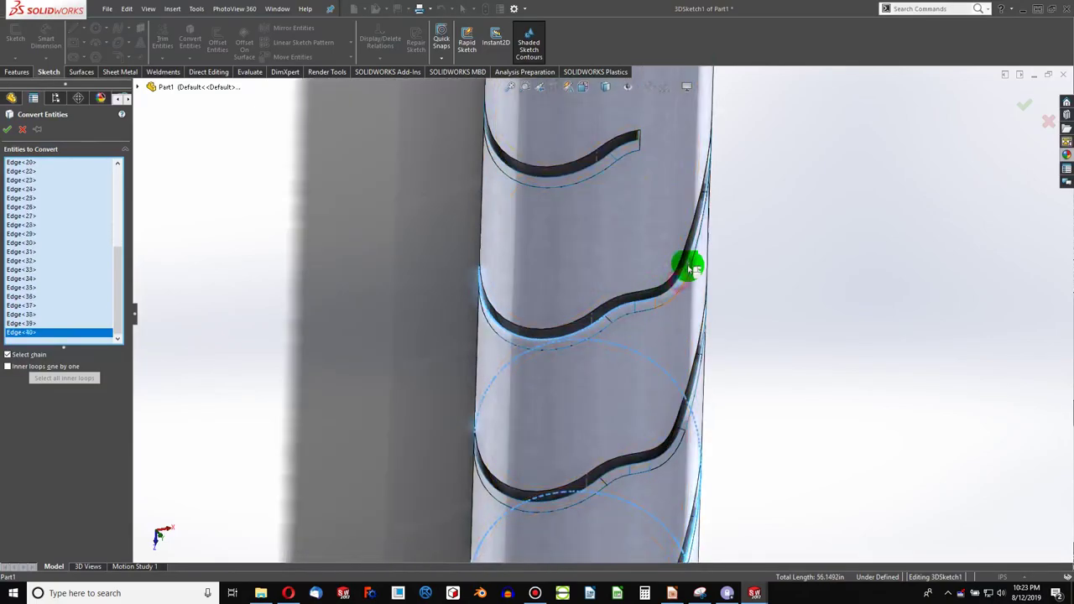
mouse_move(707, 175)
middle_down()
mouse_move(622, 392)
mouse_move(367, 307)
middle_up()
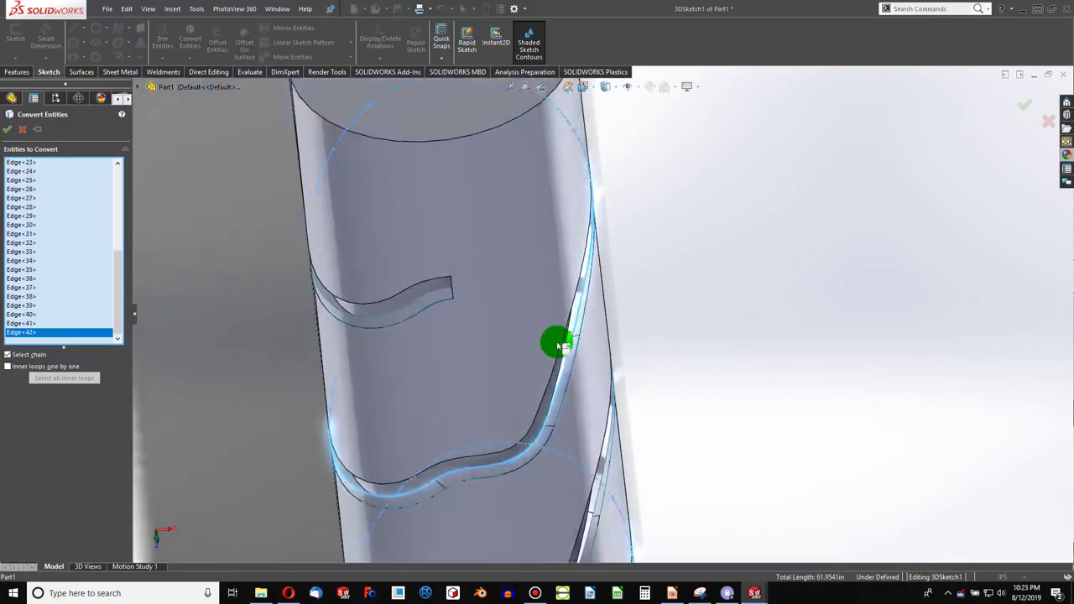
click(499, 282)
click(500, 283)
scroll(220, 324, up, 5)
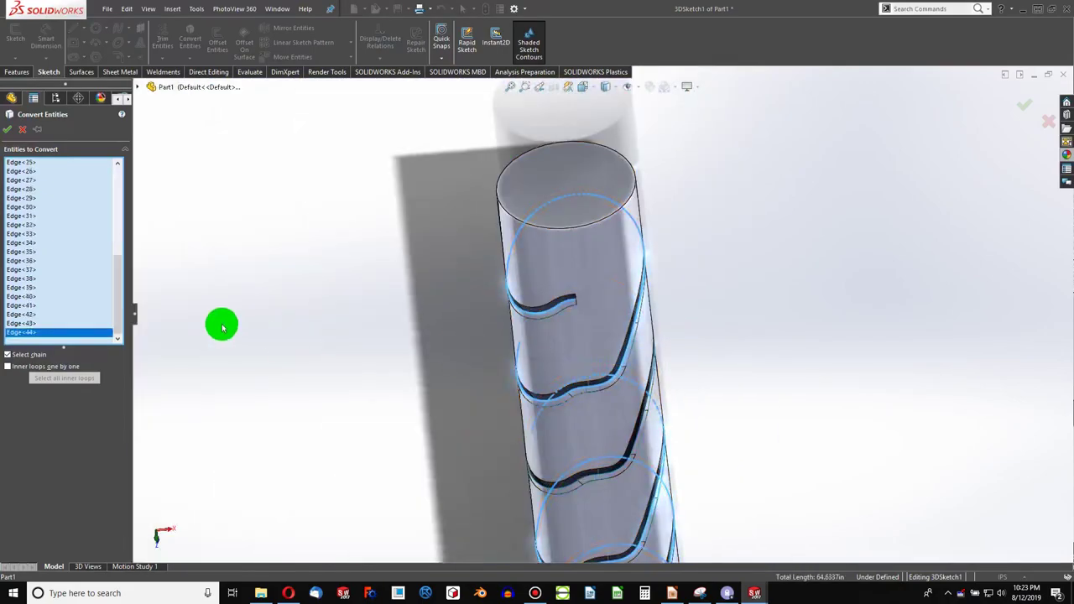
- Add the last slot edges and check the helical edges with the tube upright
middle_drag(221, 324, 412, 422)
scroll(611, 309, down, 5)
scroll(611, 309, up, 3)
click(604, 288)
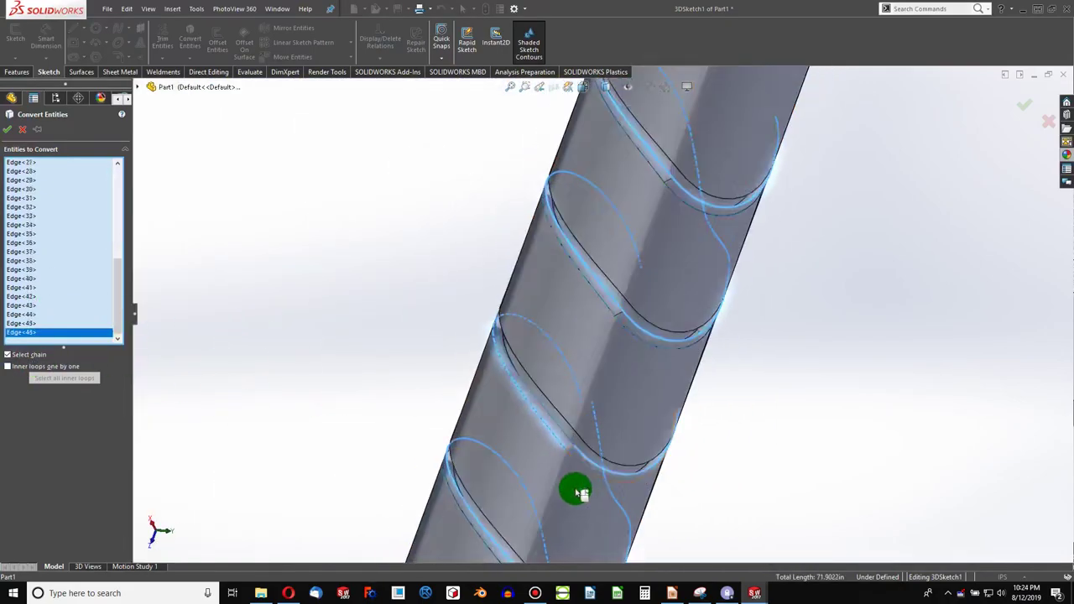
scroll(576, 492, down, 5)
click(571, 355)
scroll(549, 395, up, 5)
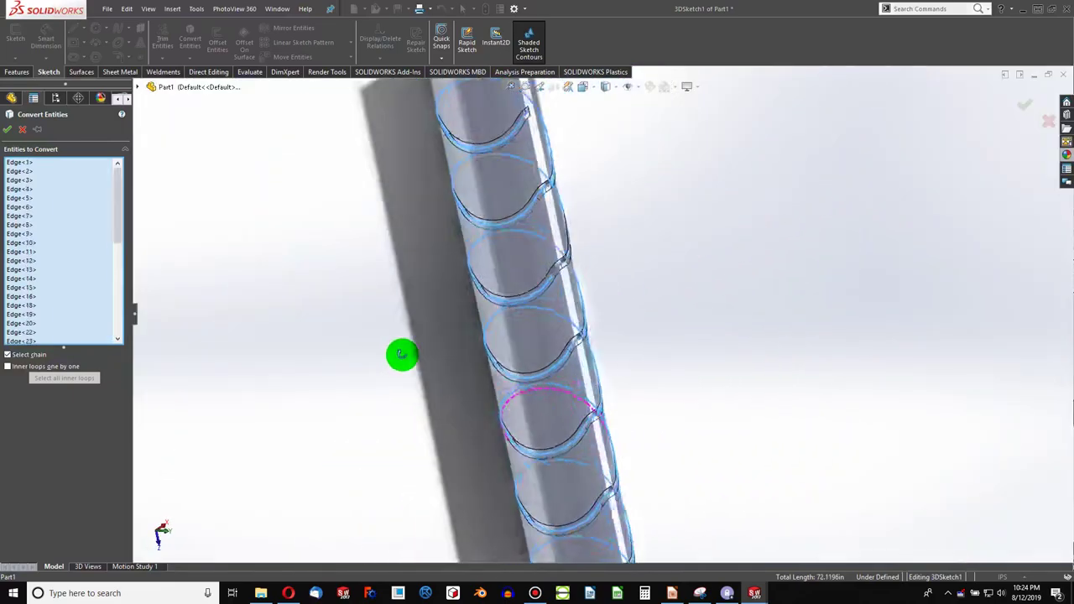
middle_drag(400, 355, 666, 202)
scroll(558, 277, down, 5)
middle_drag(558, 277, 663, 300)
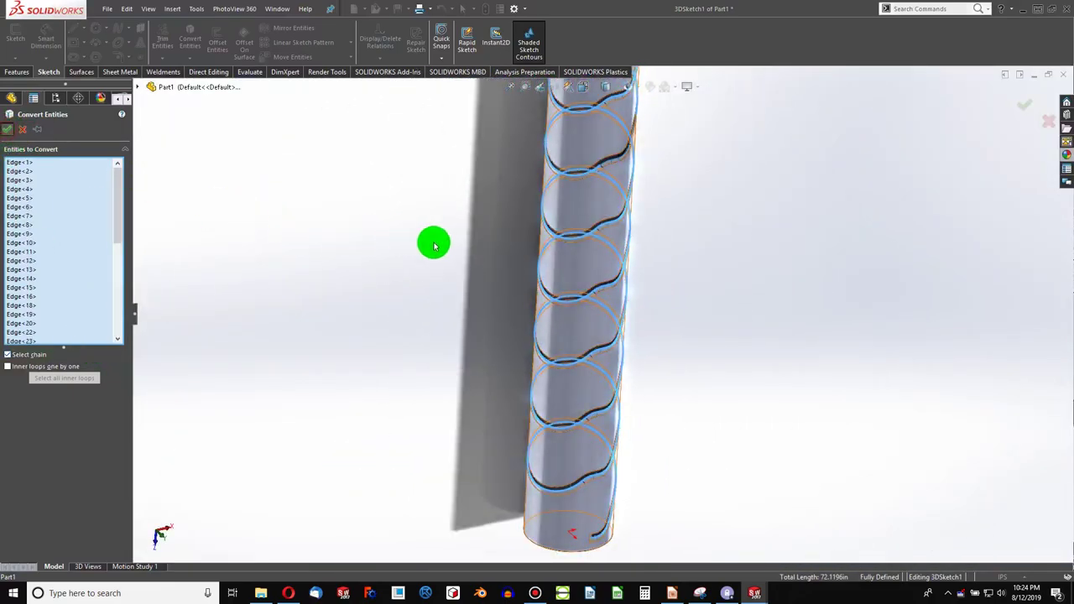
- Convert the selected slot edges into 3D sketch curves and hide the Boss-Extrude1 cylinder
key(Return)
right_click(567, 264)
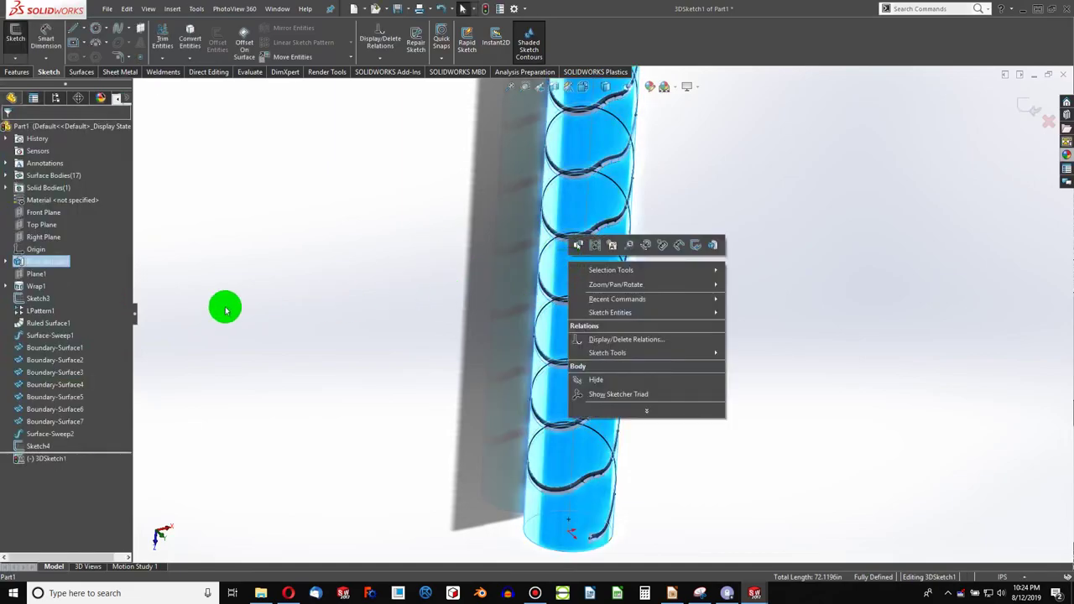
right_click(39, 267)
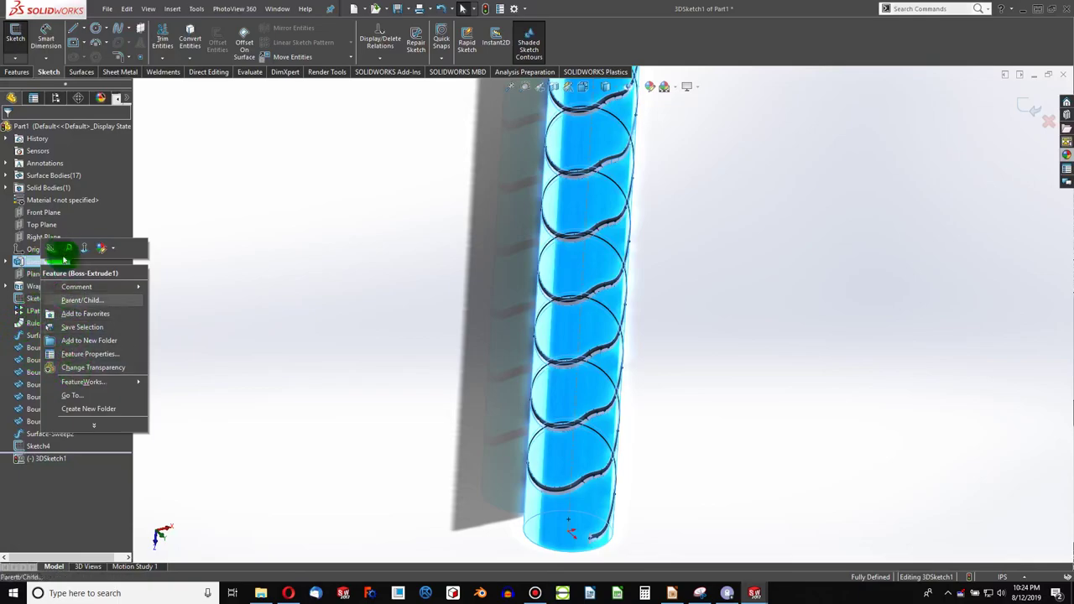
click(50, 248)
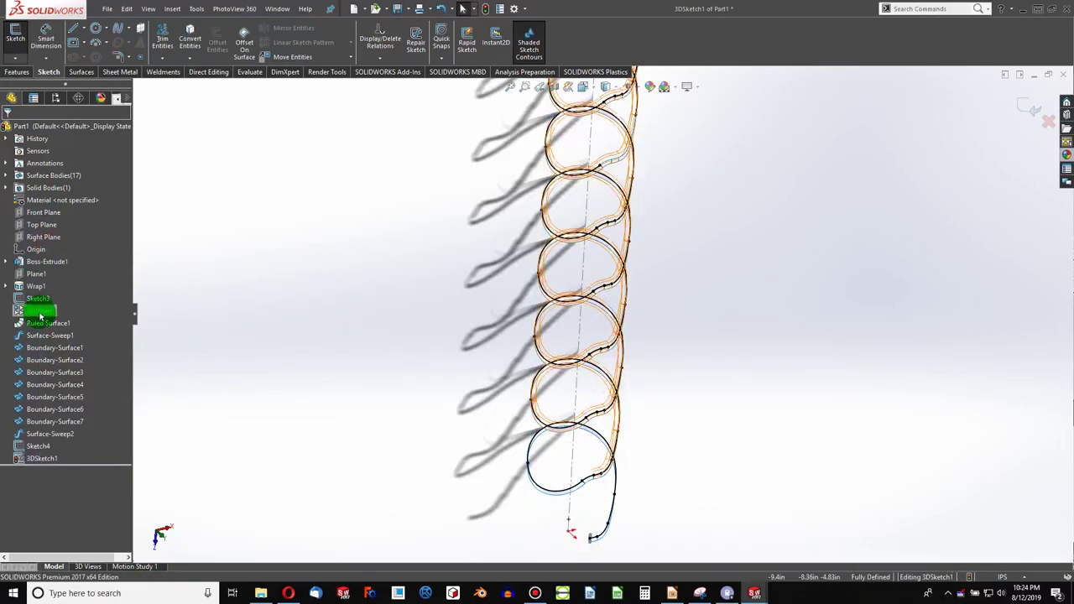
- Hide the surface features from Ruled Surface1 to Surface-Sweep2, then show them again
click(39, 325)
right_click(41, 328)
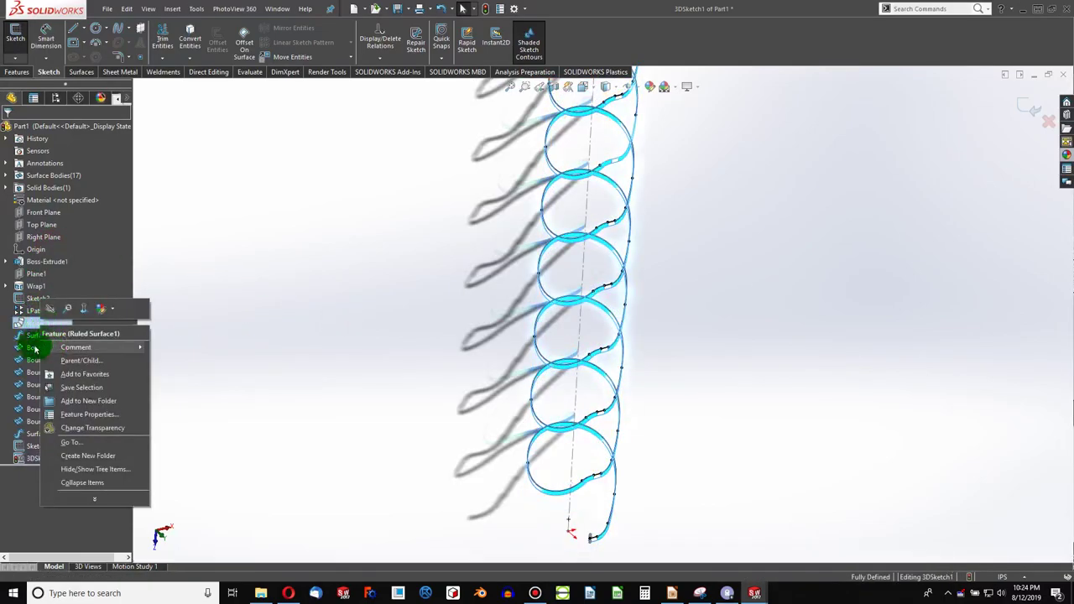
click(26, 435)
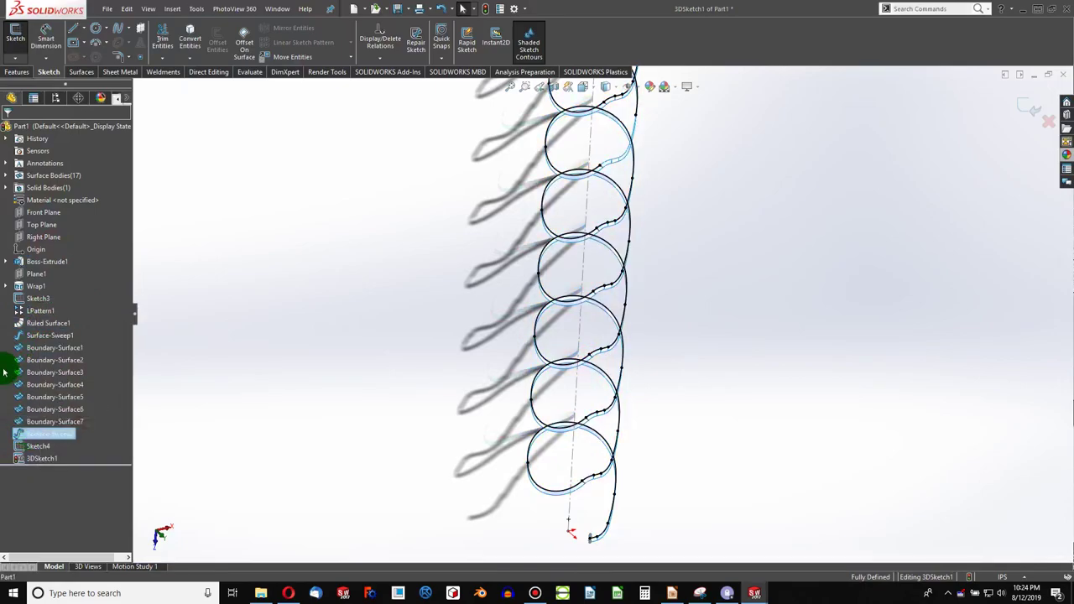
shift+click(30, 334)
right_click(56, 361)
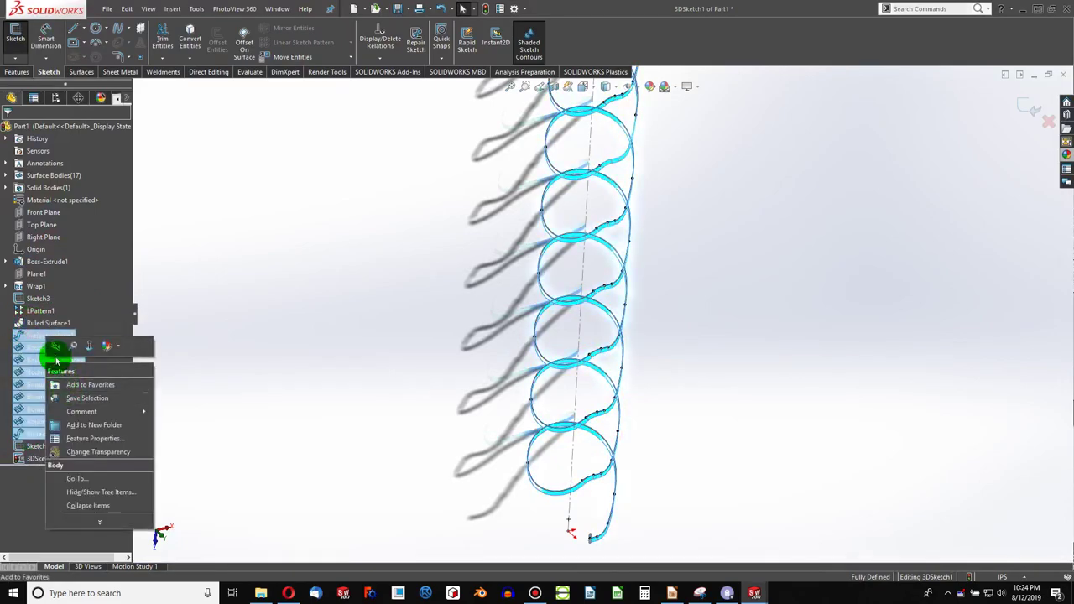
click(60, 352)
right_click(56, 331)
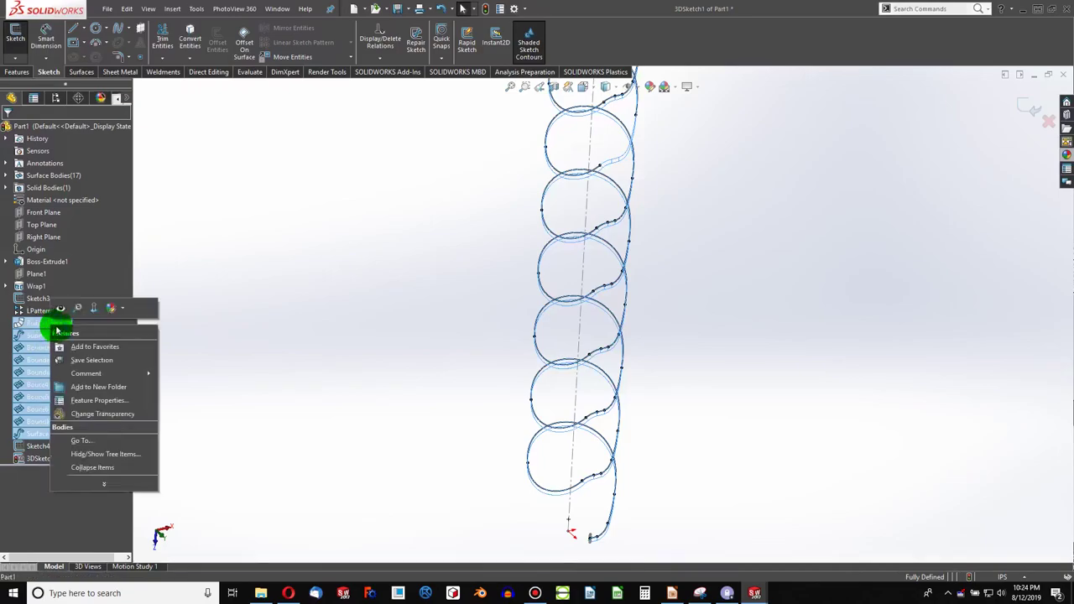
click(61, 313)
click(352, 377)
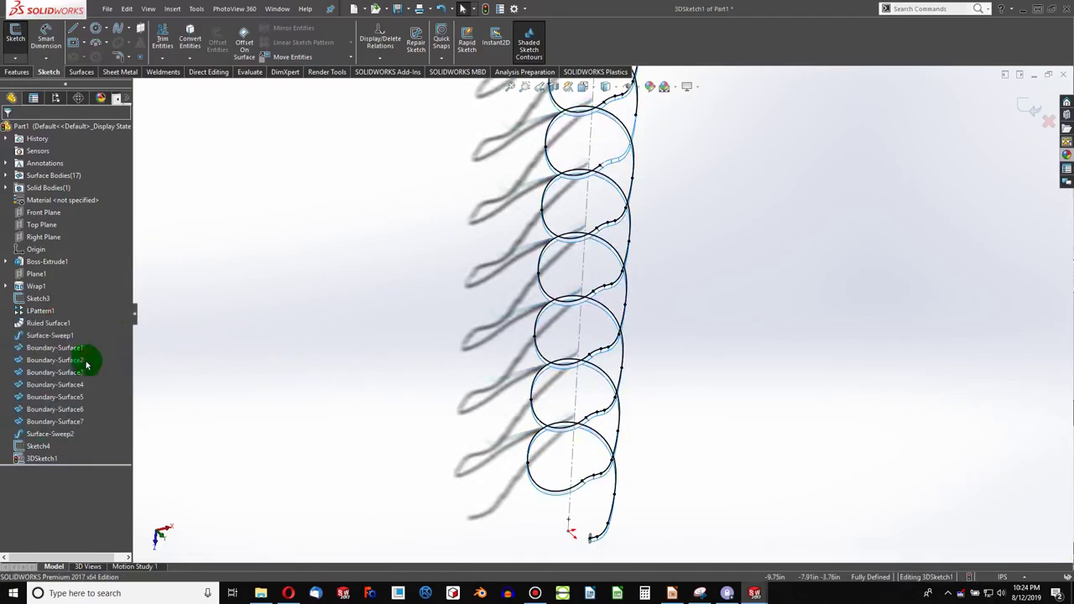
- Hide Ruled Surface1 to inspect the helix curves, then show it again
right_click(50, 325)
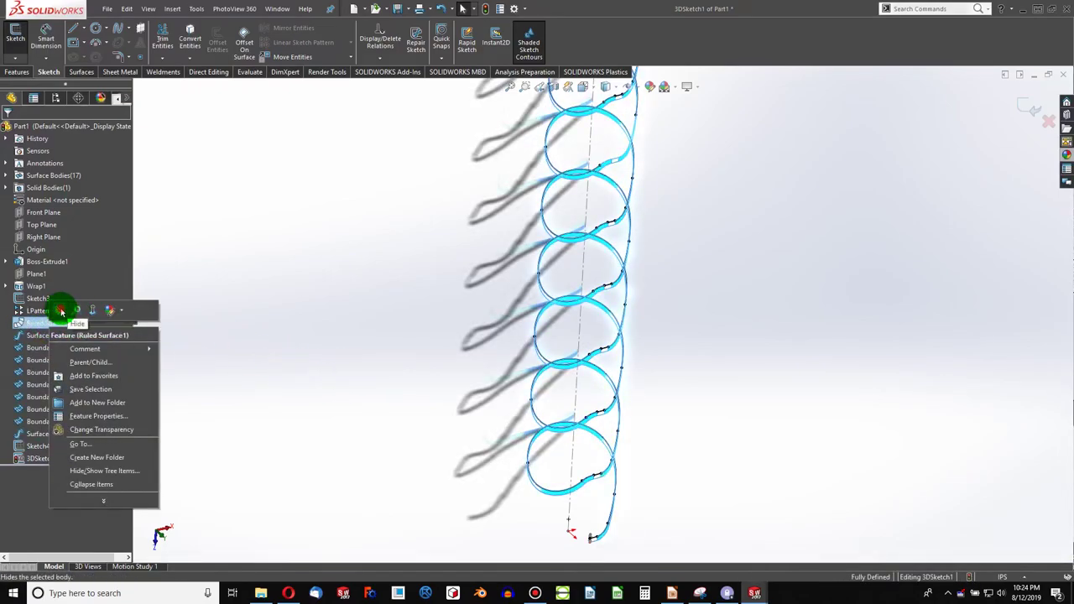
click(61, 311)
mouse_move(456, 395)
middle_down()
mouse_move(377, 371)
mouse_move(617, 229)
mouse_move(672, 223)
middle_up()
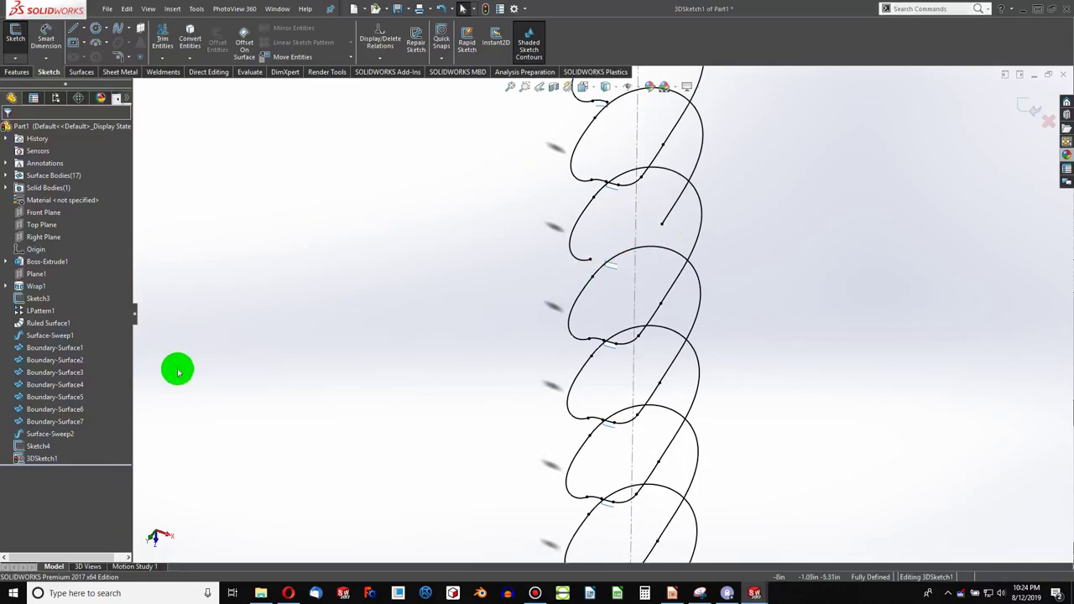
right_click(69, 322)
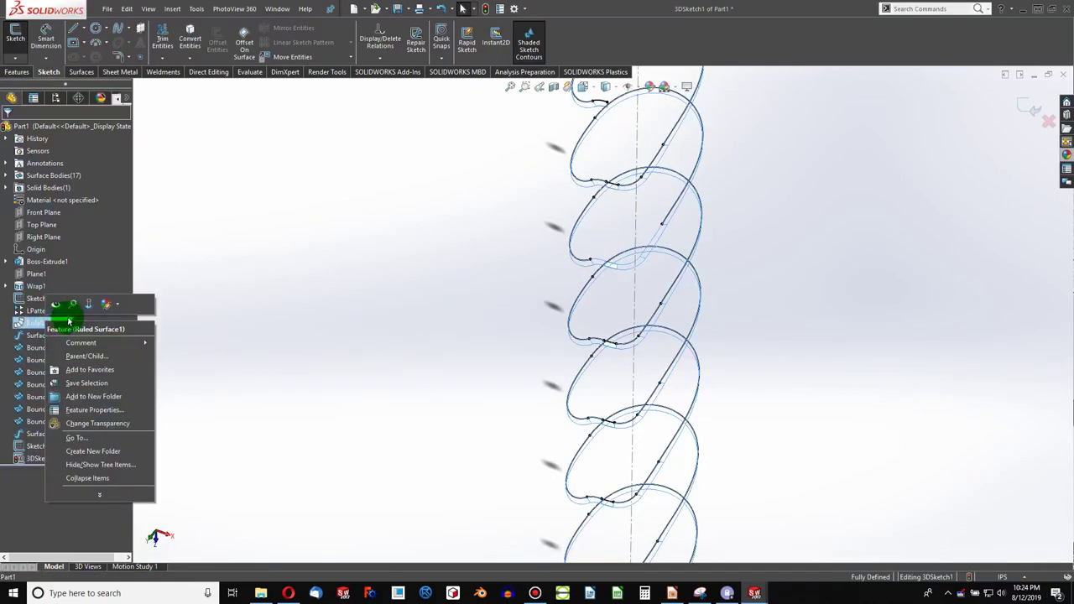
click(55, 304)
scroll(630, 244, up, 2)
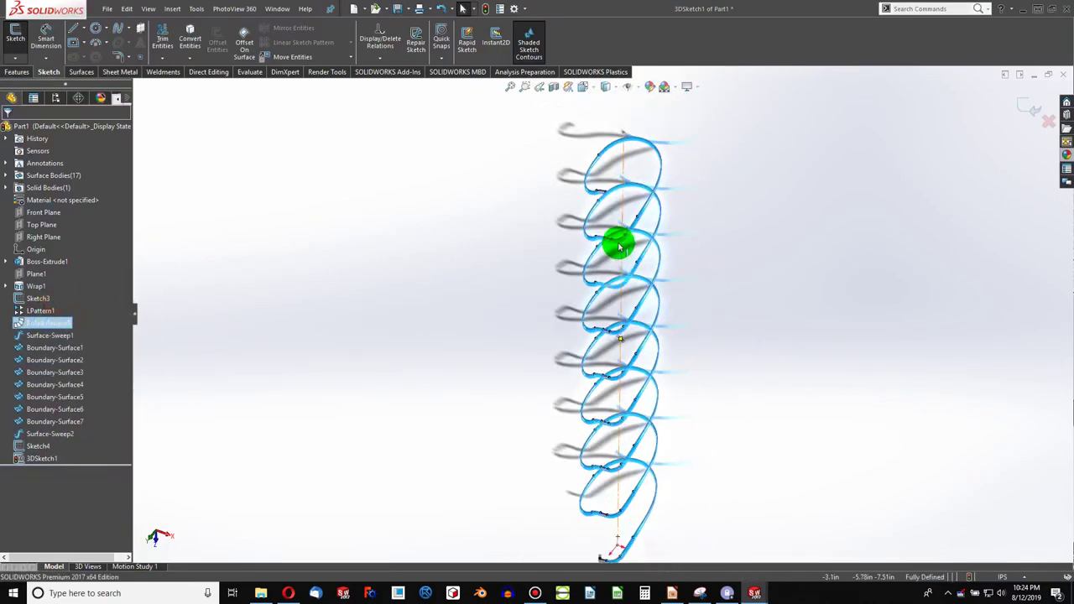
scroll(620, 301, down, 3)
scroll(620, 301, down, 2)
- Convert four helix edges of Ruled Surface1 into 3DSketch1
click(601, 286)
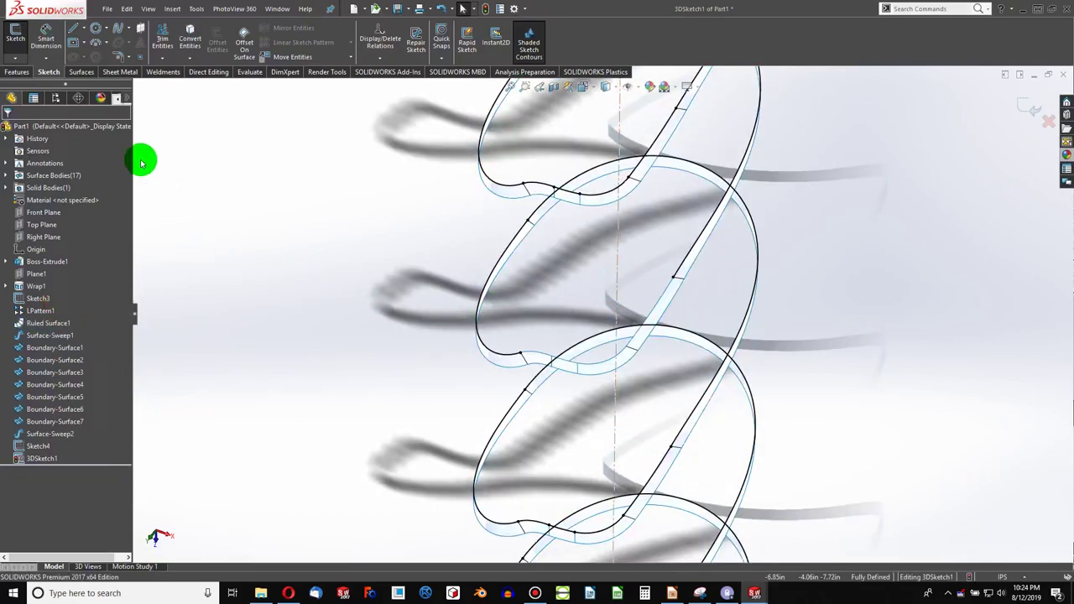
click(538, 354)
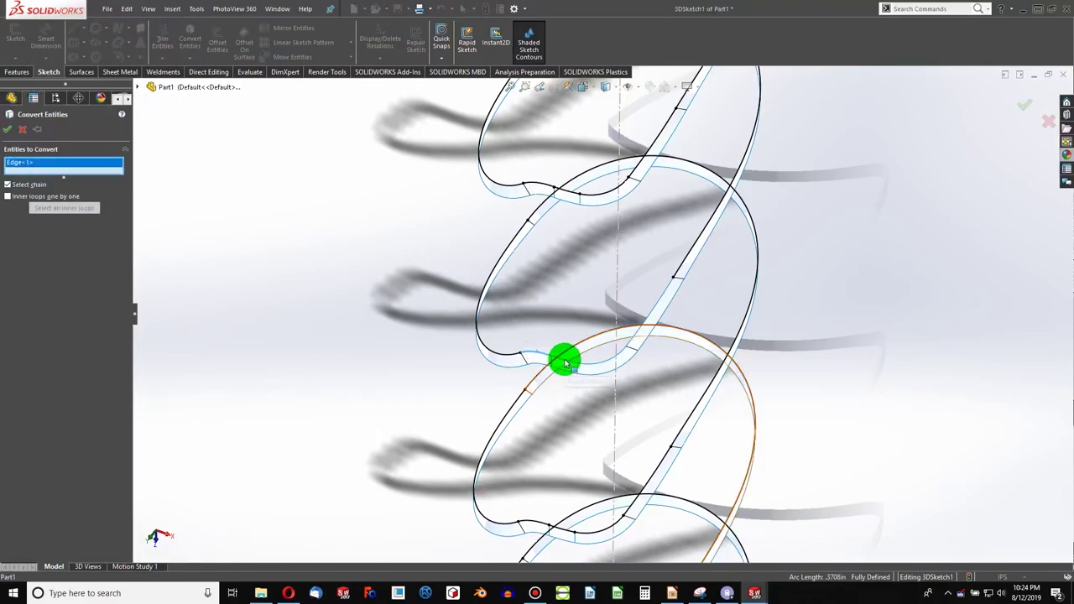
scroll(567, 362, down, 2)
scroll(565, 360, down, 3)
scroll(594, 319, down, 3)
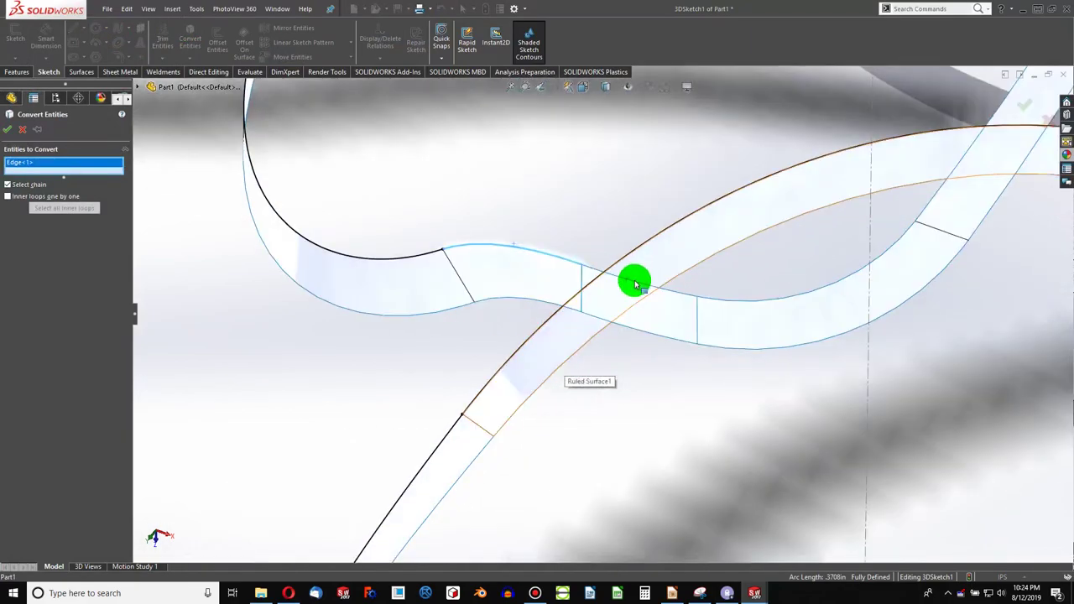
click(634, 284)
click(749, 300)
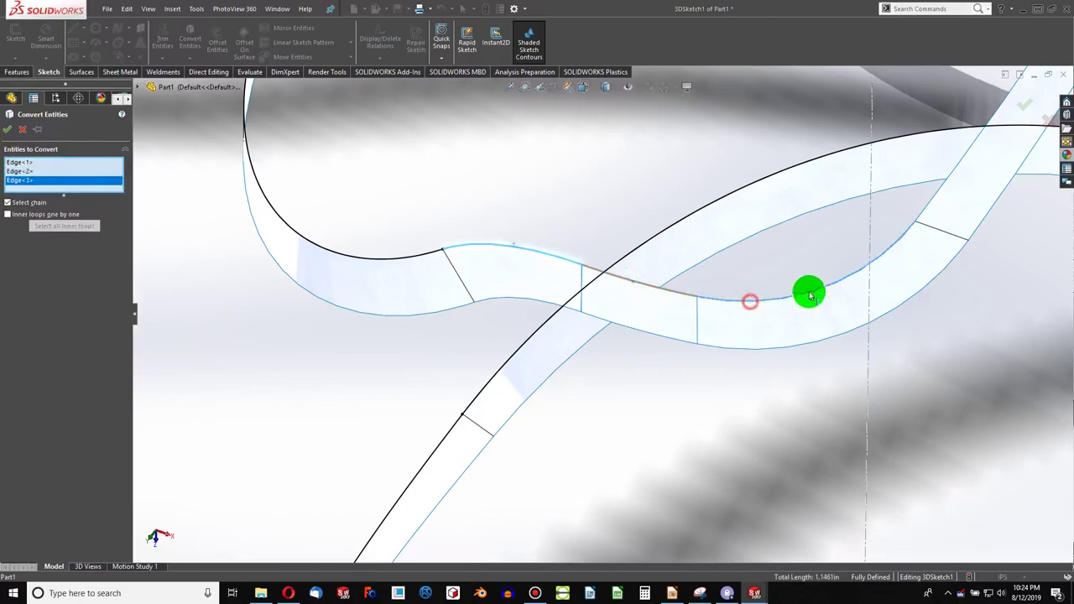
click(933, 209)
scroll(791, 300, up, 3)
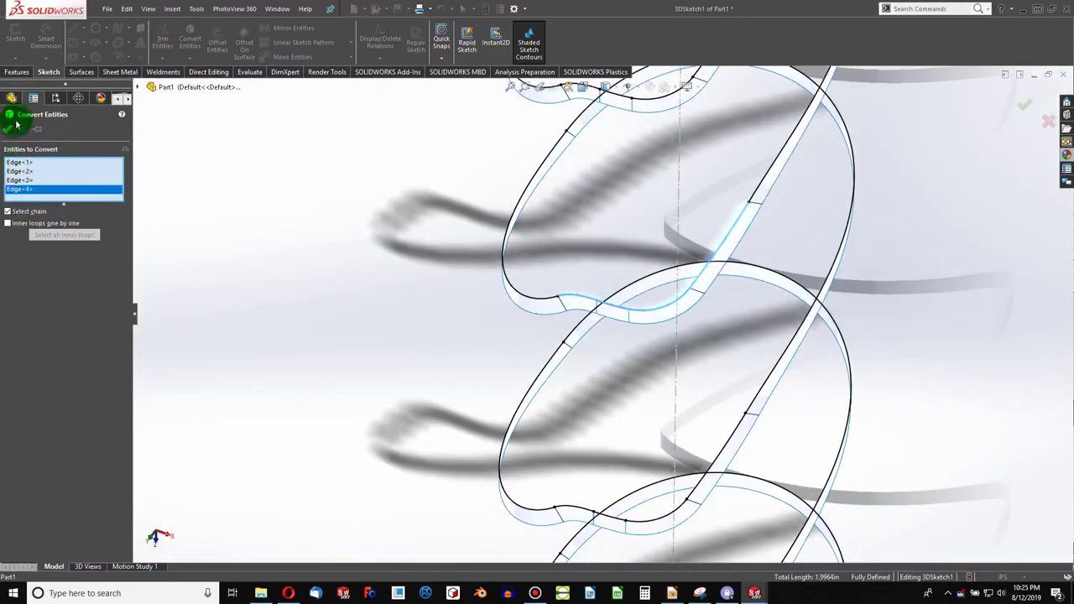
click(8, 128)
scroll(503, 336, up, 3)
scroll(513, 341, up, 3)
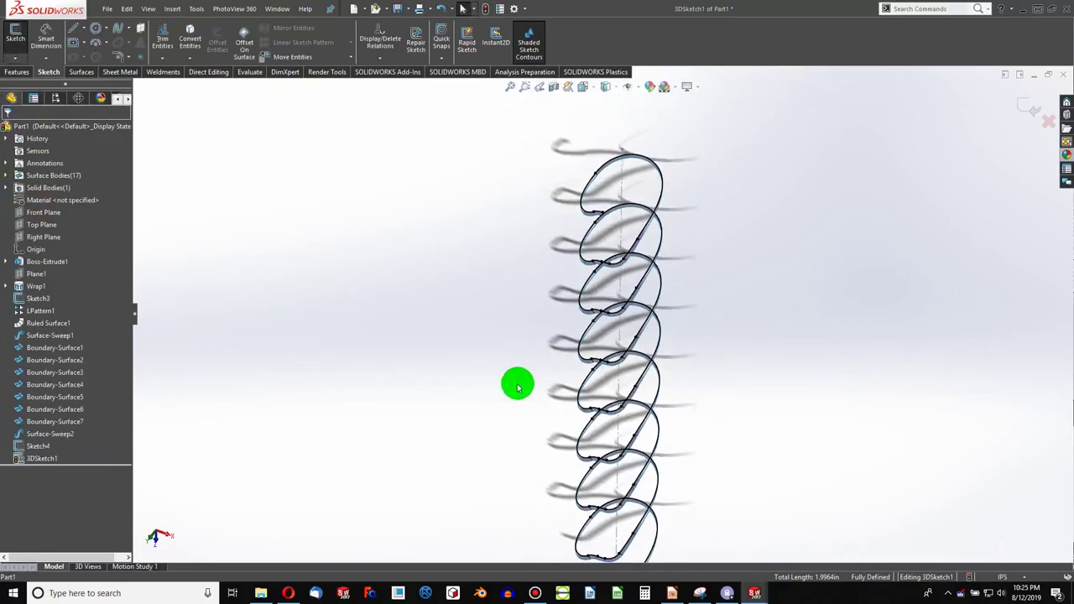
scroll(518, 384, up, 2)
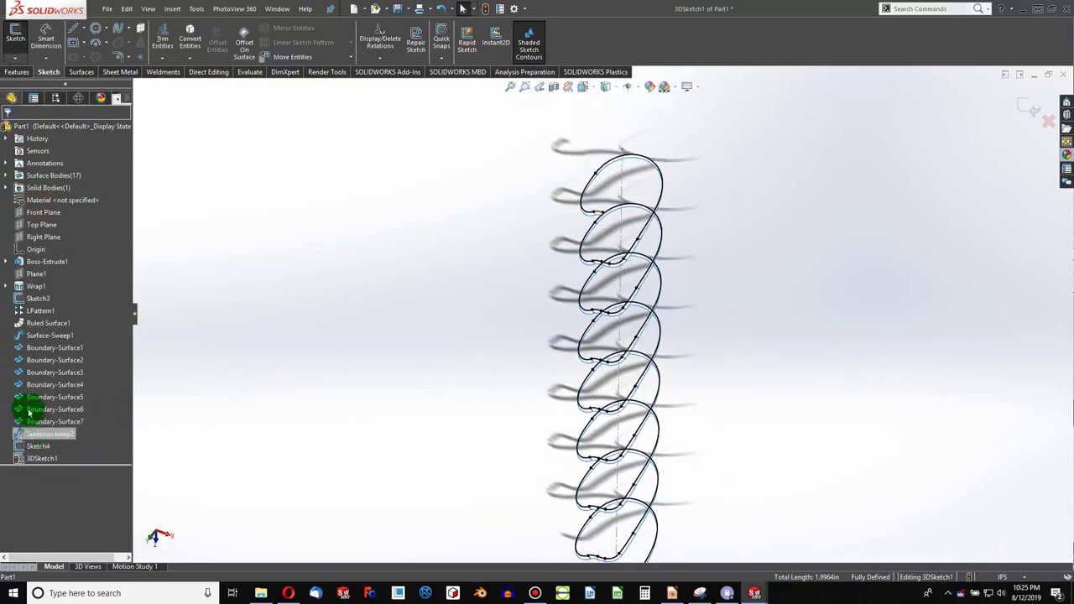
- Hide the surface bodies from Ruled Surface1 through Surface-Sweep2
click(38, 323)
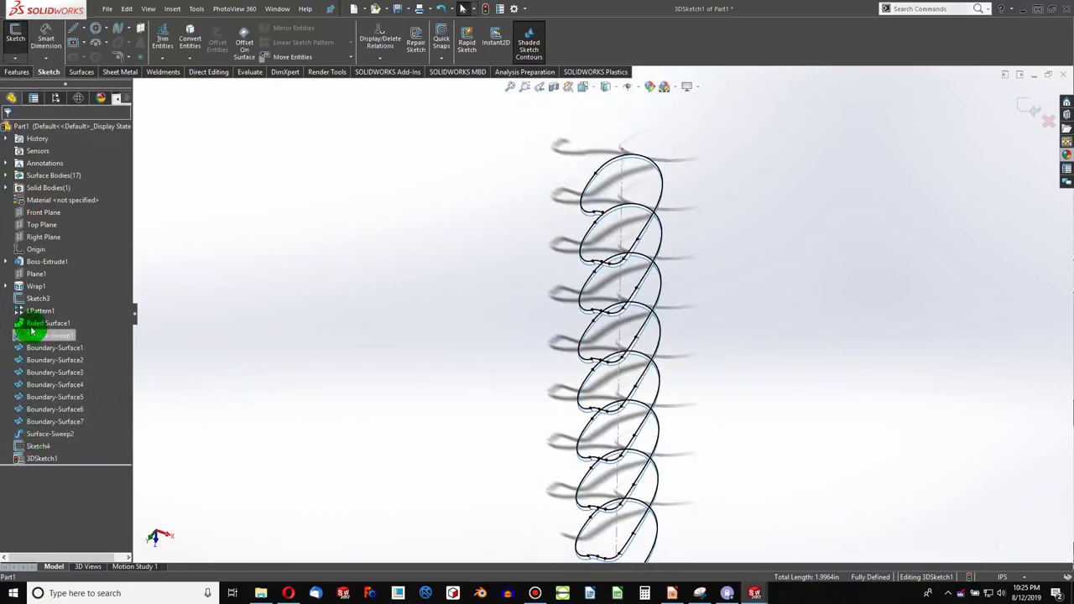
shift+click(37, 437)
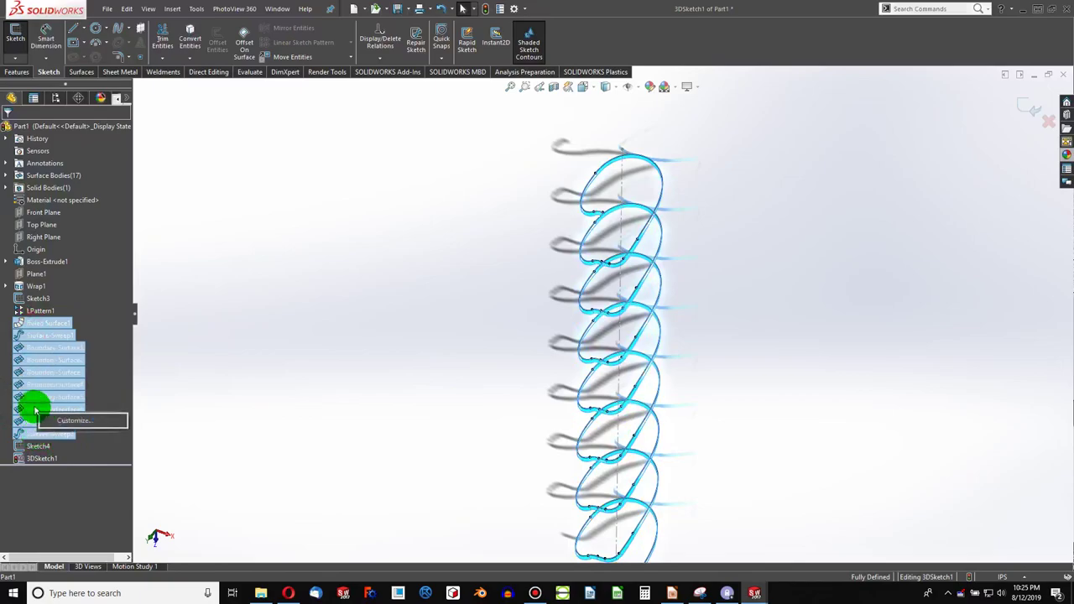
right_click(35, 409)
click(36, 386)
scroll(529, 456, down, 3)
scroll(499, 484, down, 3)
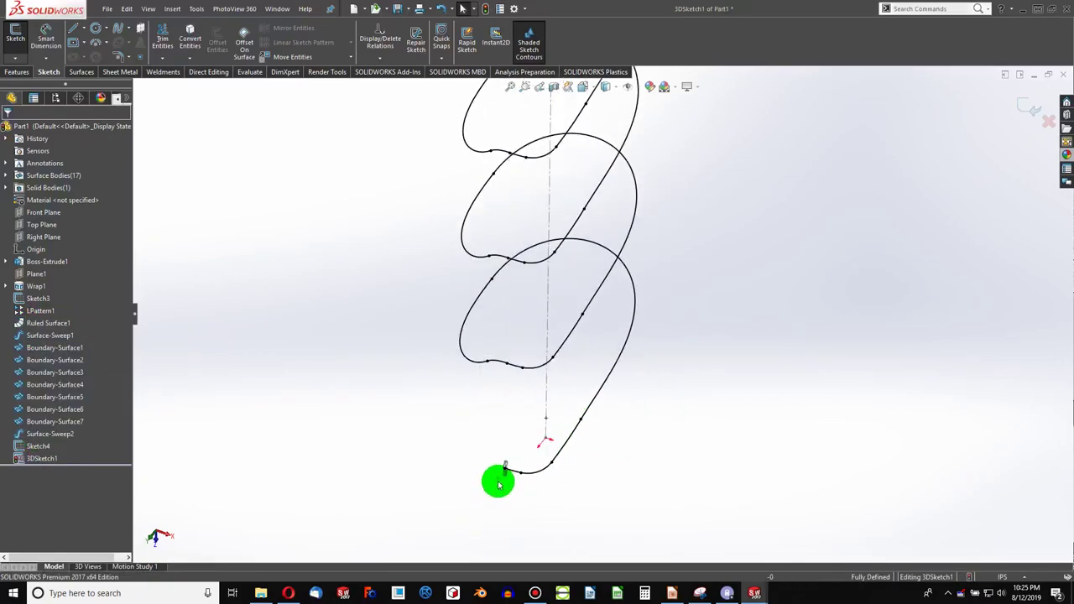
scroll(498, 485, down, 2)
scroll(583, 408, up, 3)
scroll(579, 336, up, 3)
scroll(588, 210, up, 2)
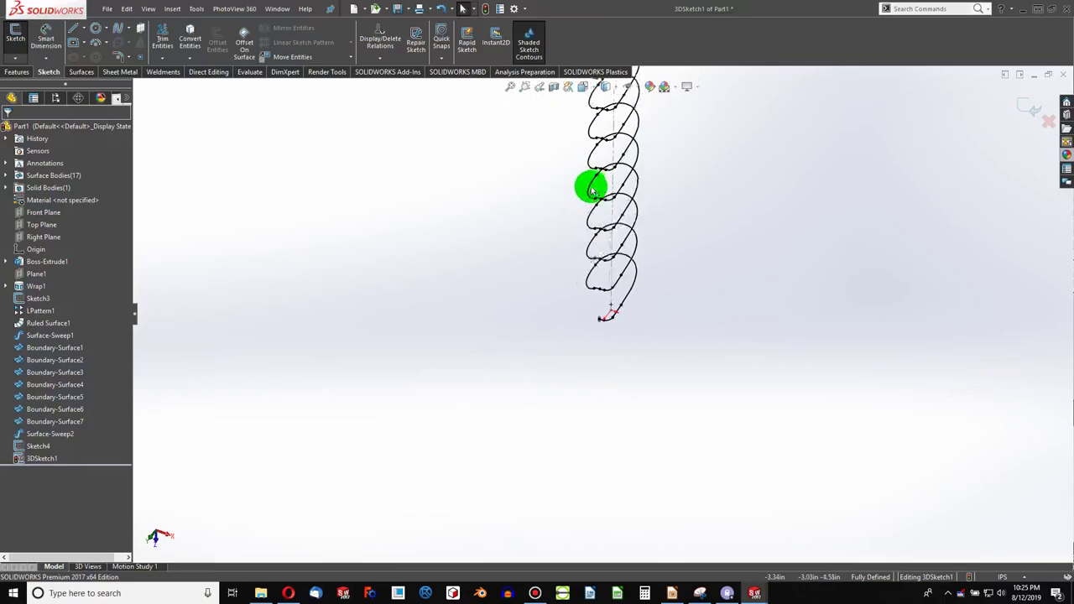
scroll(592, 191, down, 3)
scroll(607, 175, down, 1)
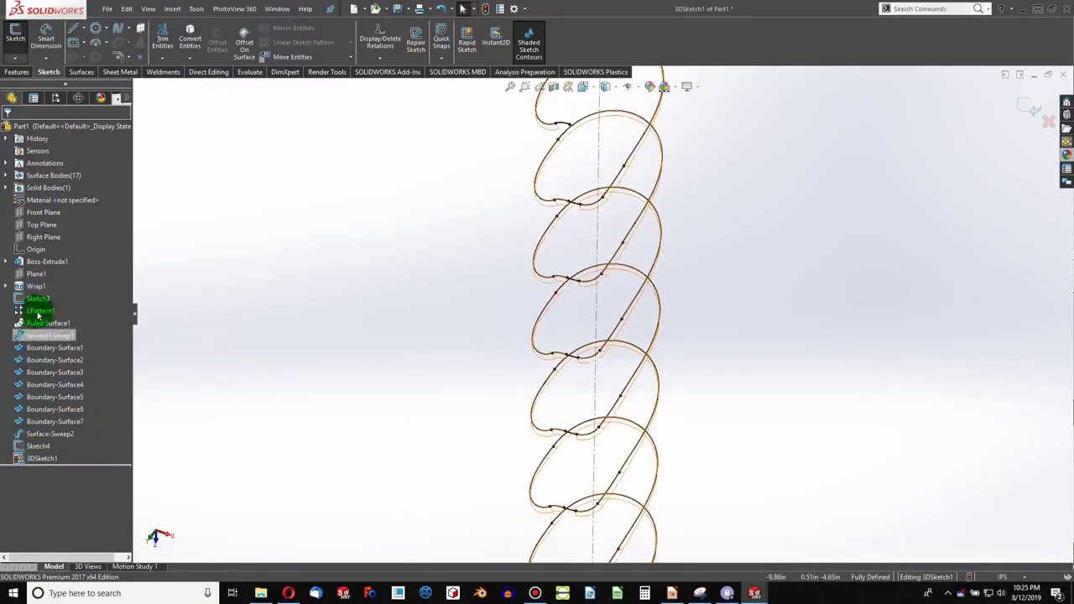
- Show the Boss-Extrude1 handle body again and close 3DSketch1, viewing the groove end
right_click(42, 267)
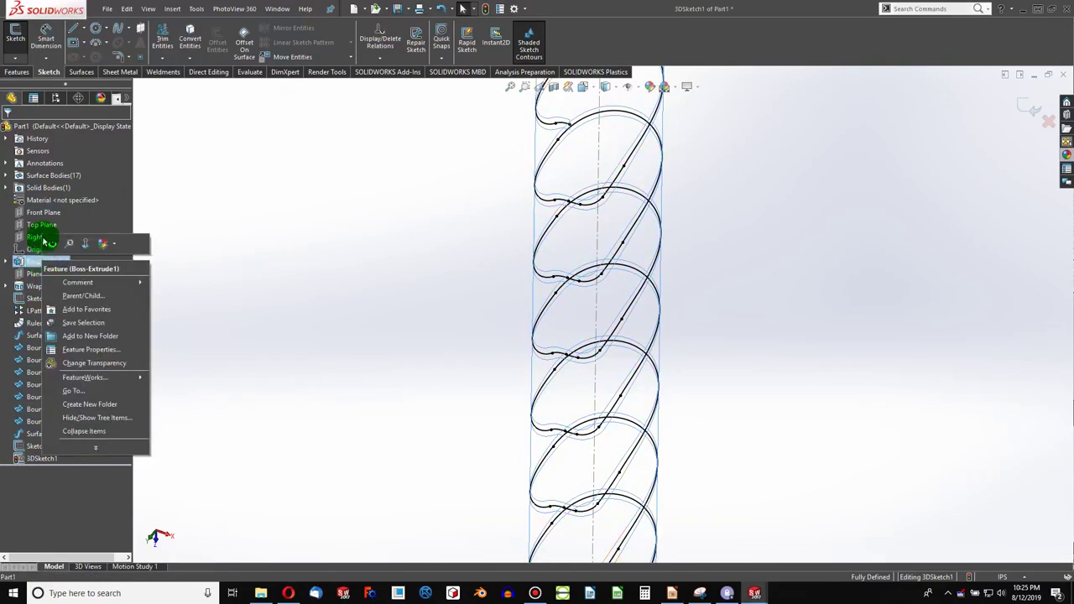
click(52, 246)
click(333, 324)
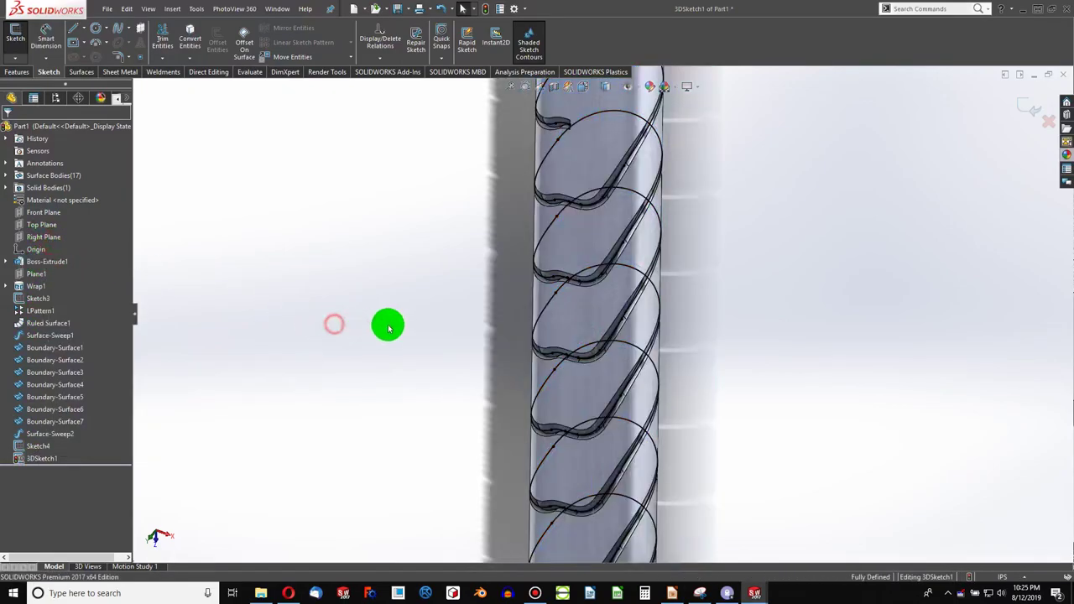
scroll(628, 289, down, 2)
scroll(628, 290, down, 1)
scroll(614, 288, up, 2)
scroll(595, 360, up, 3)
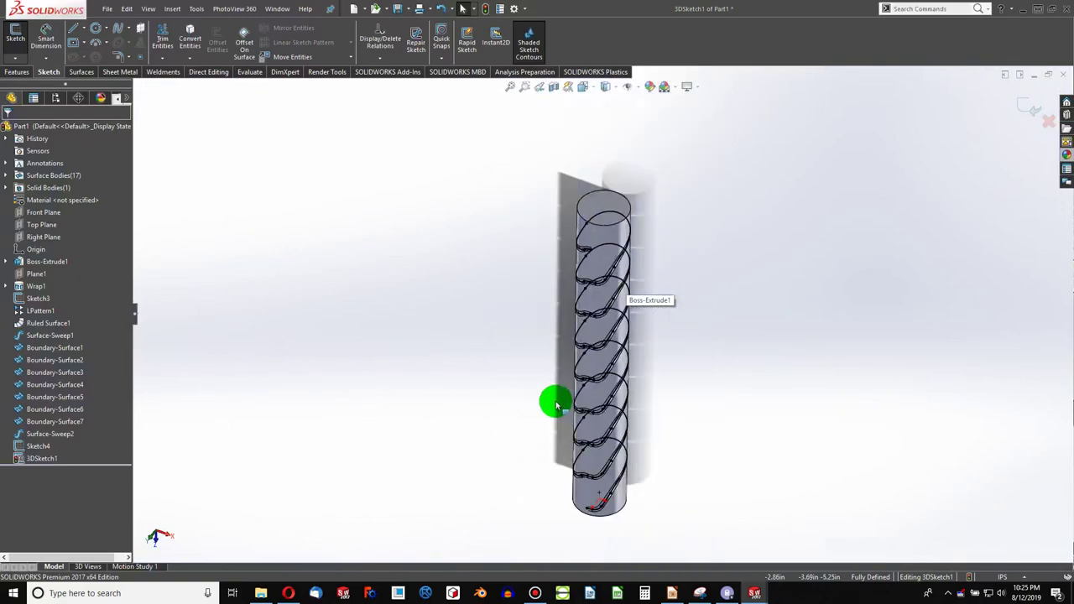
scroll(556, 401, down, 1)
scroll(648, 379, down, 2)
scroll(647, 391, down, 2)
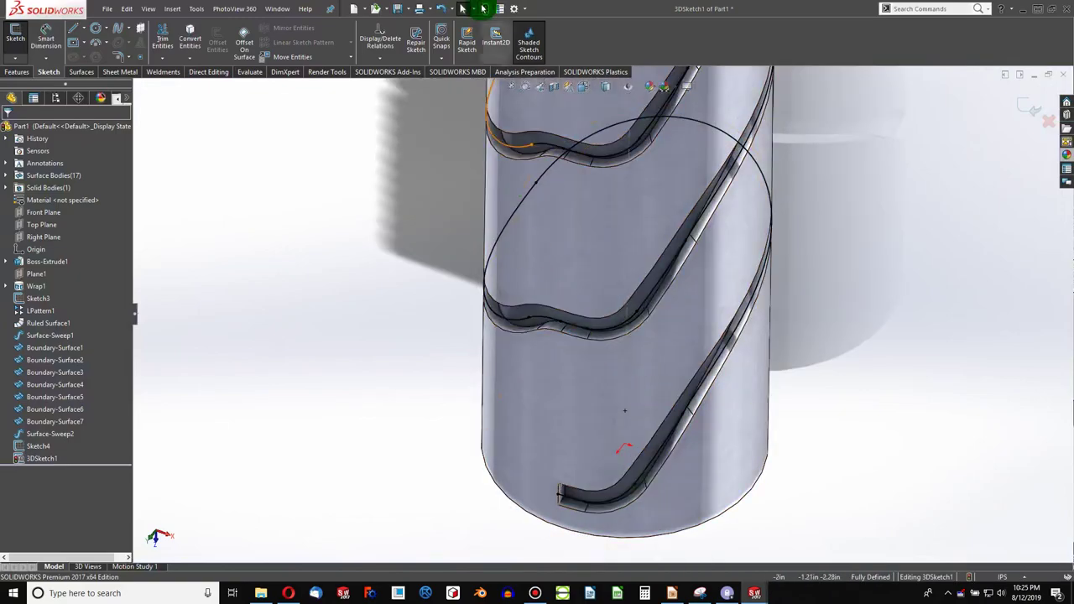
click(530, 52)
scroll(537, 496, down, 2)
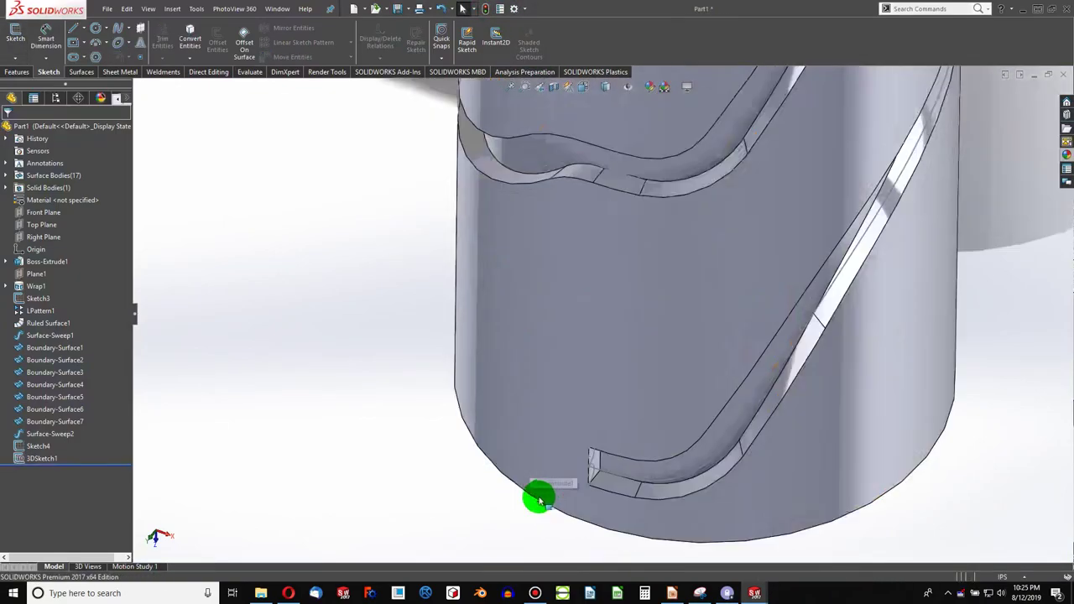
scroll(616, 431, down, 2)
scroll(585, 373, down, 2)
middle_drag(585, 374, 583, 384)
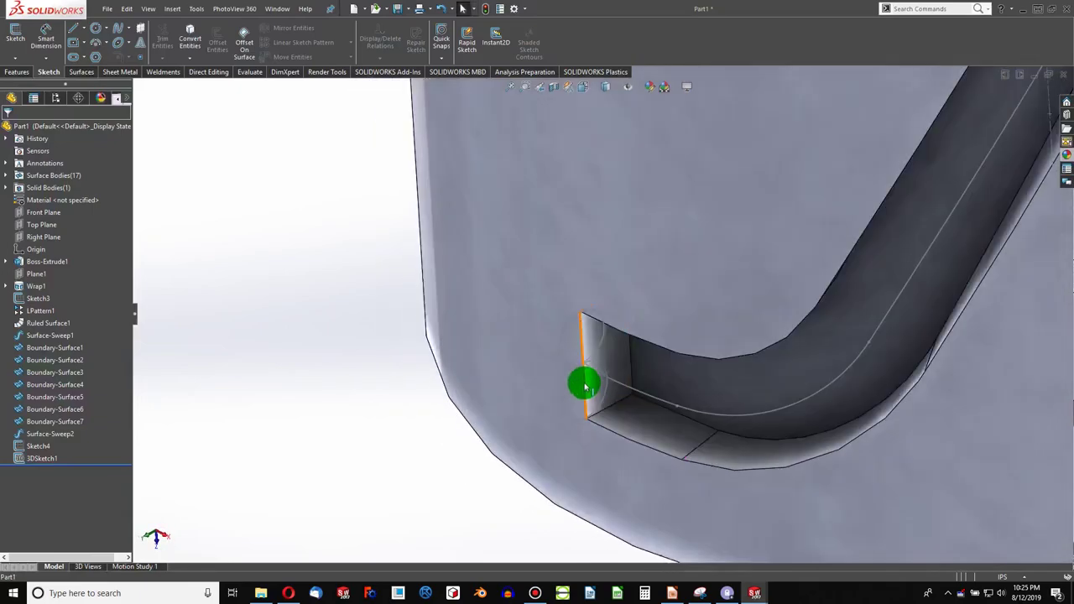
click(16, 72)
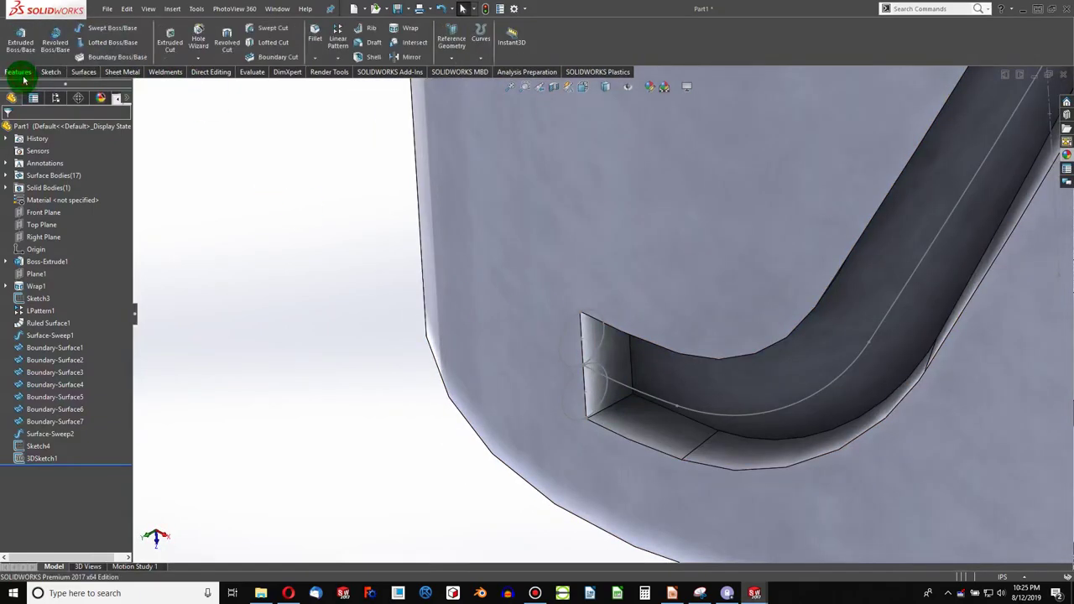
click(568, 322)
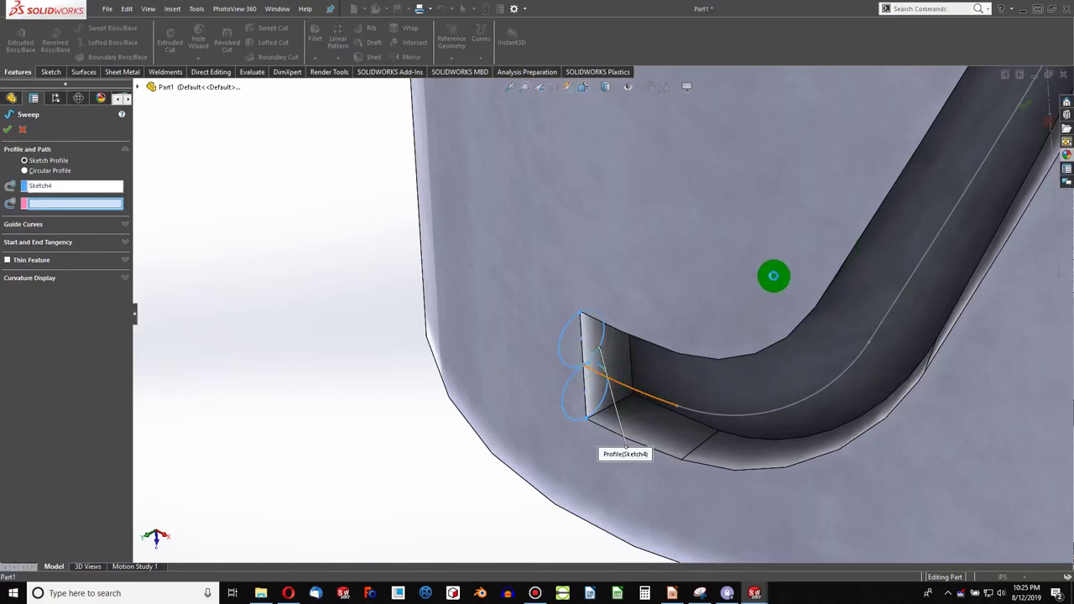
click(775, 281)
scroll(709, 392, down, 3)
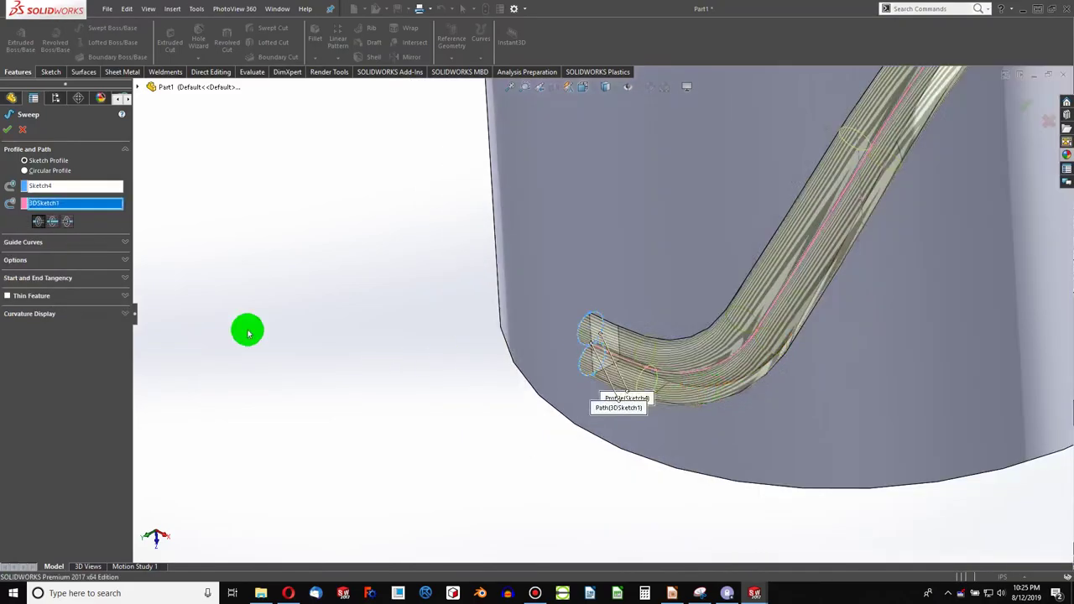
scroll(241, 328, up, 1)
click(18, 260)
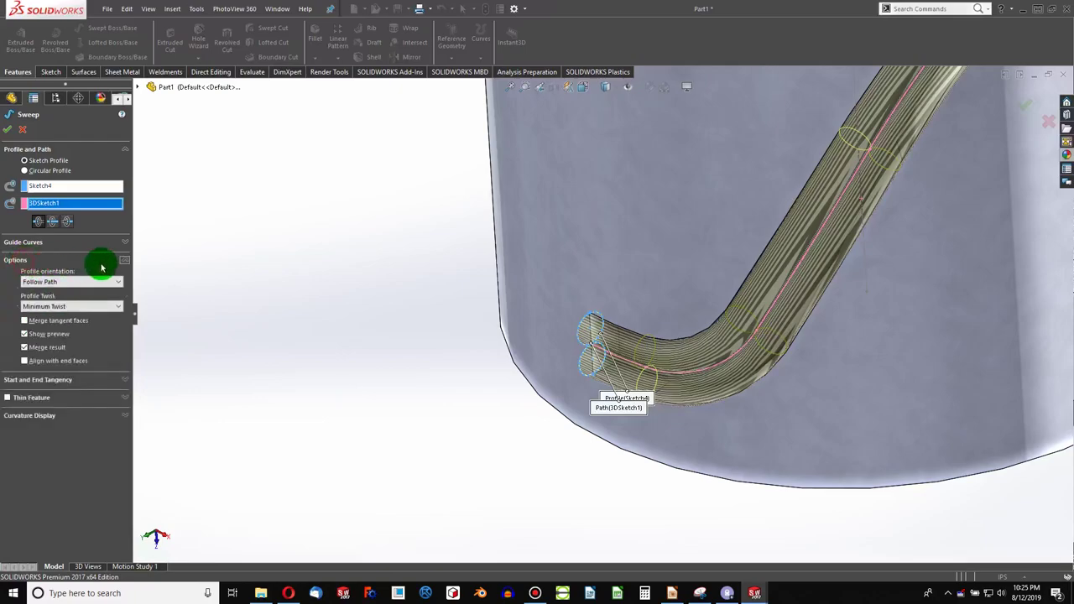
click(60, 307)
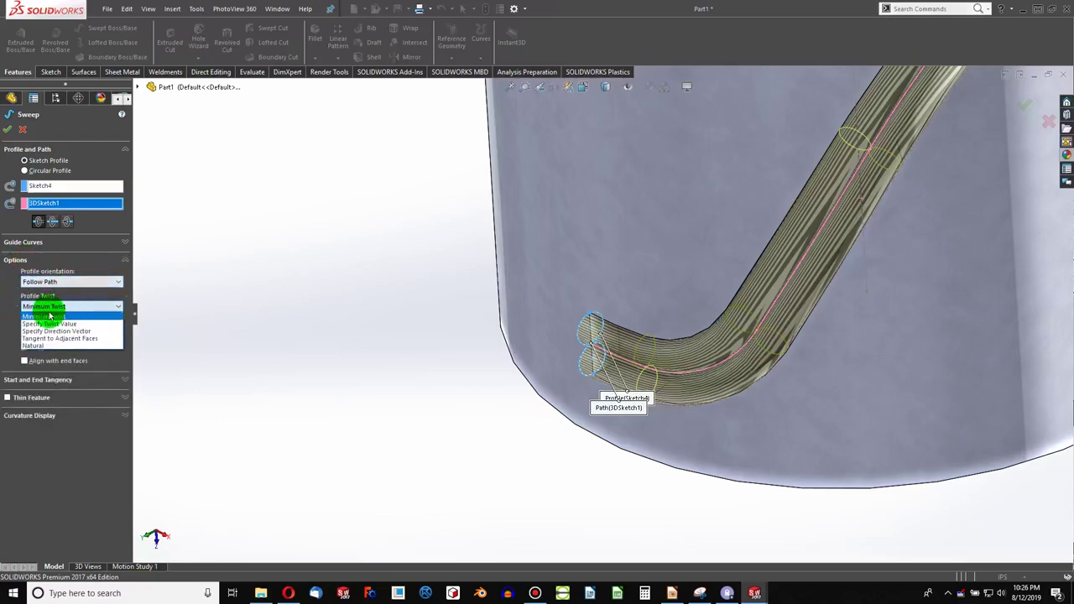
click(51, 324)
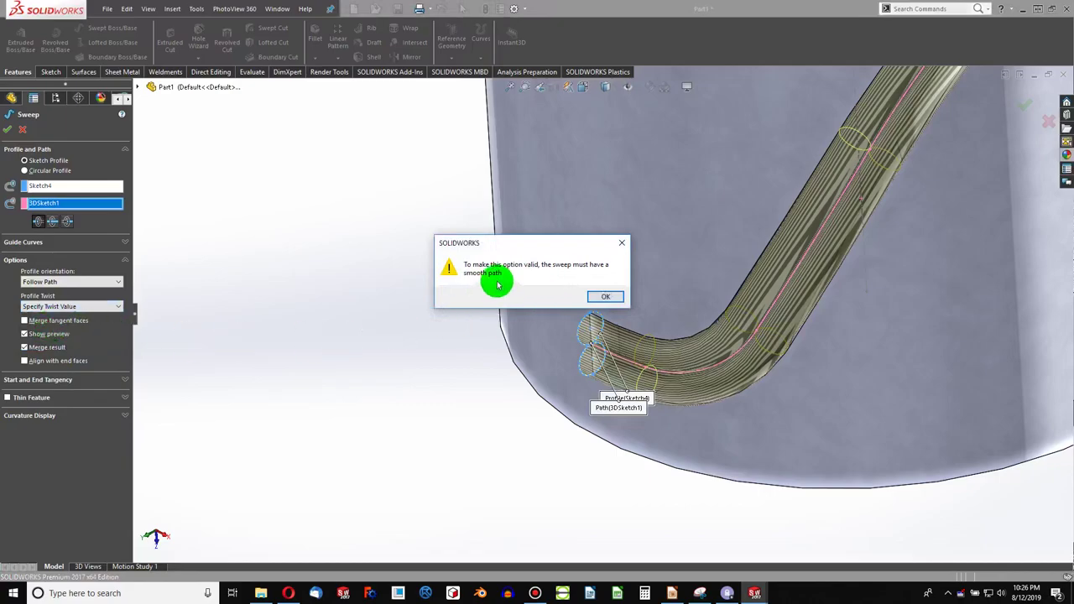
click(603, 297)
click(23, 130)
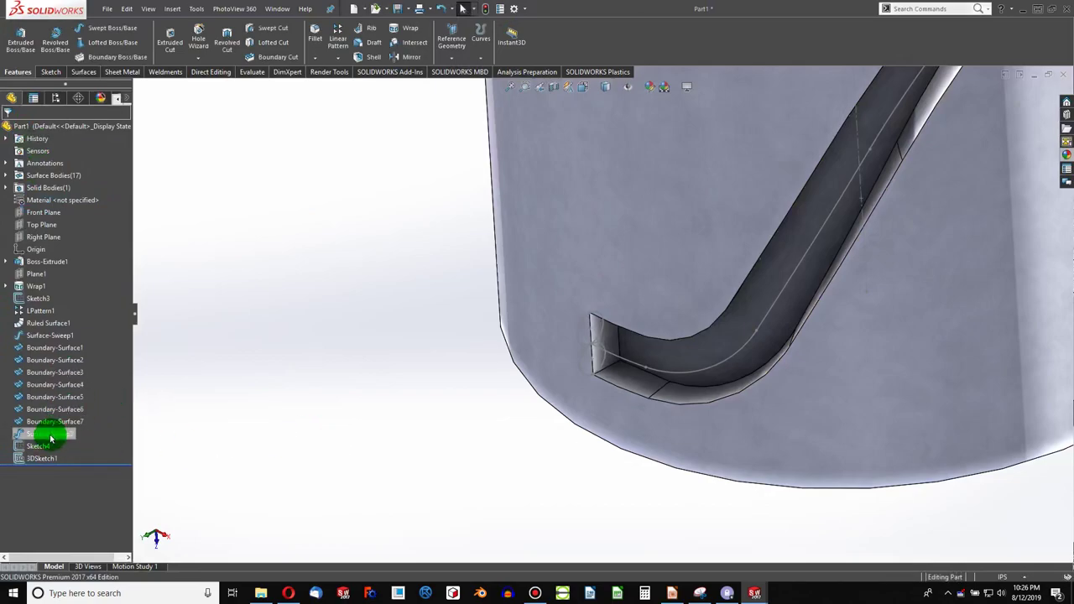
- Reopen 3DSketch1 and merge its arcs and spline pieces into one Fit Spline
right_click(38, 458)
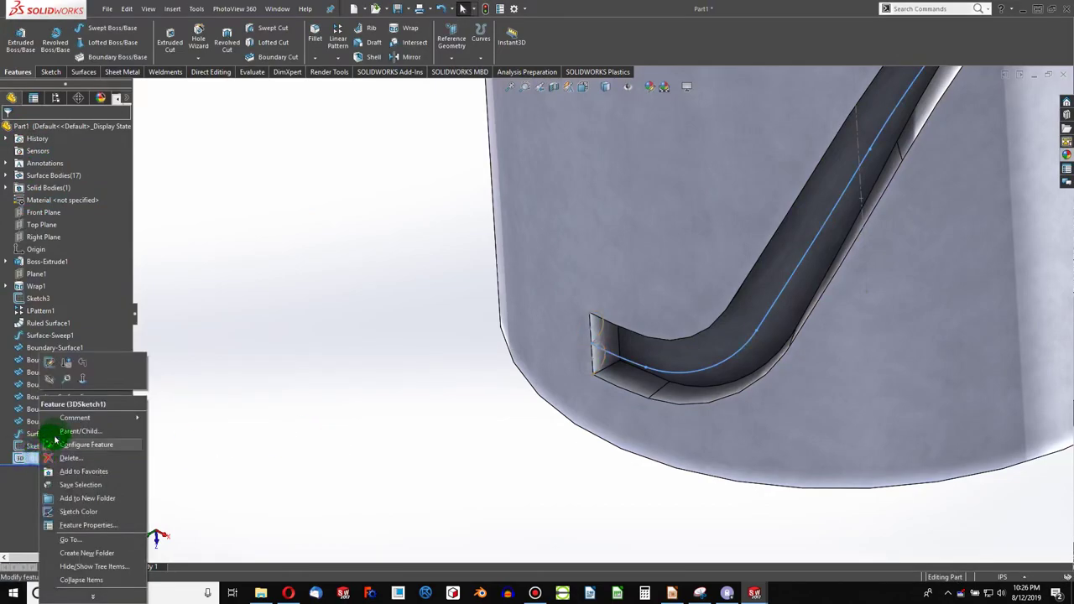
click(50, 363)
scroll(353, 394, up, 5)
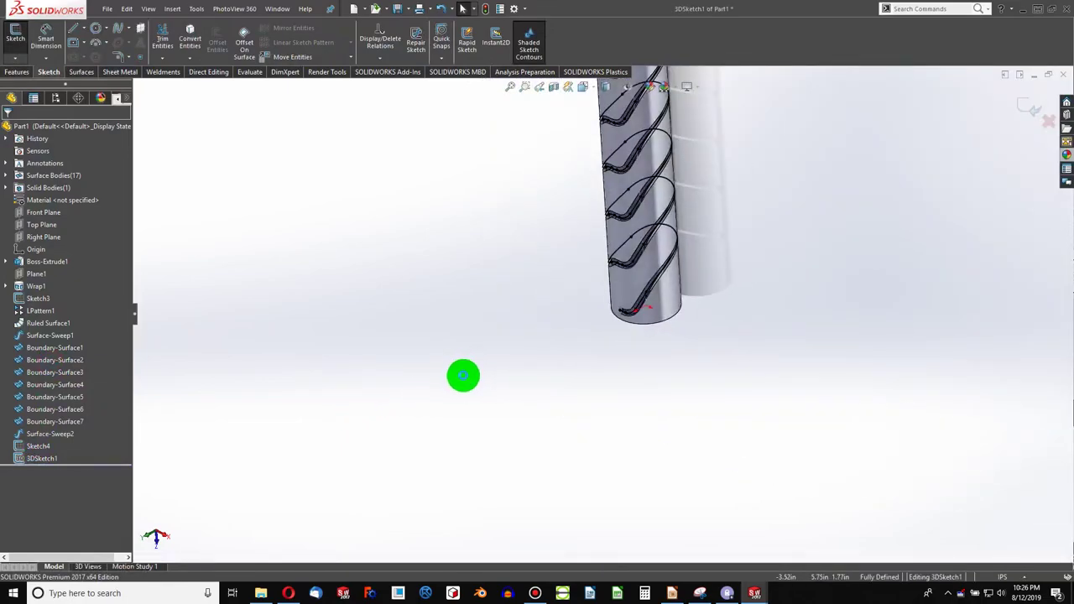
scroll(525, 367, down, 2)
scroll(605, 305, down, 2)
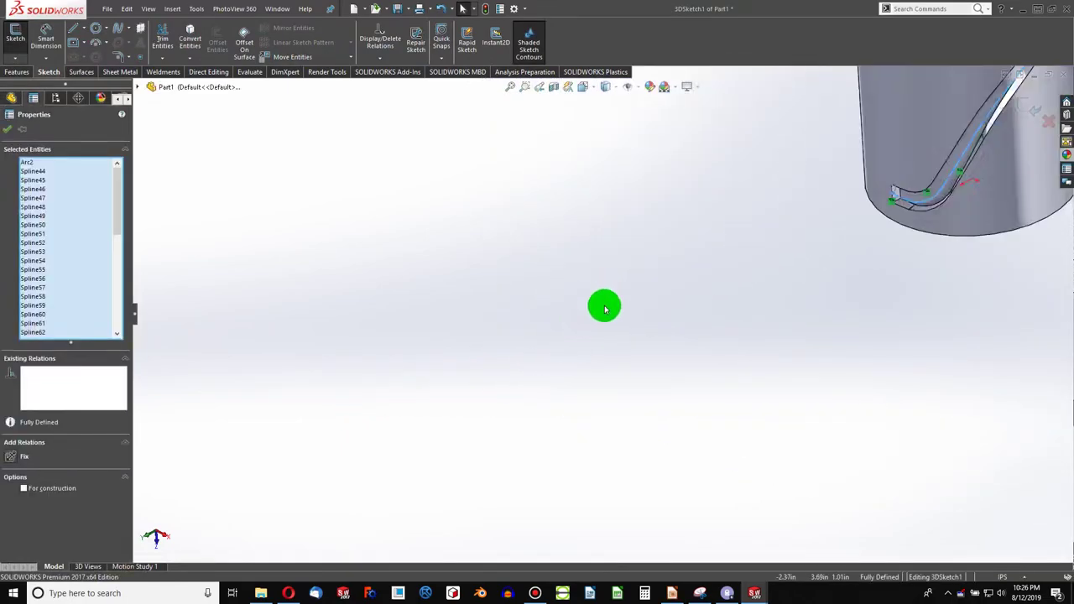
scroll(659, 282, up, 3)
scroll(660, 281, up, 3)
scroll(663, 232, down, 3)
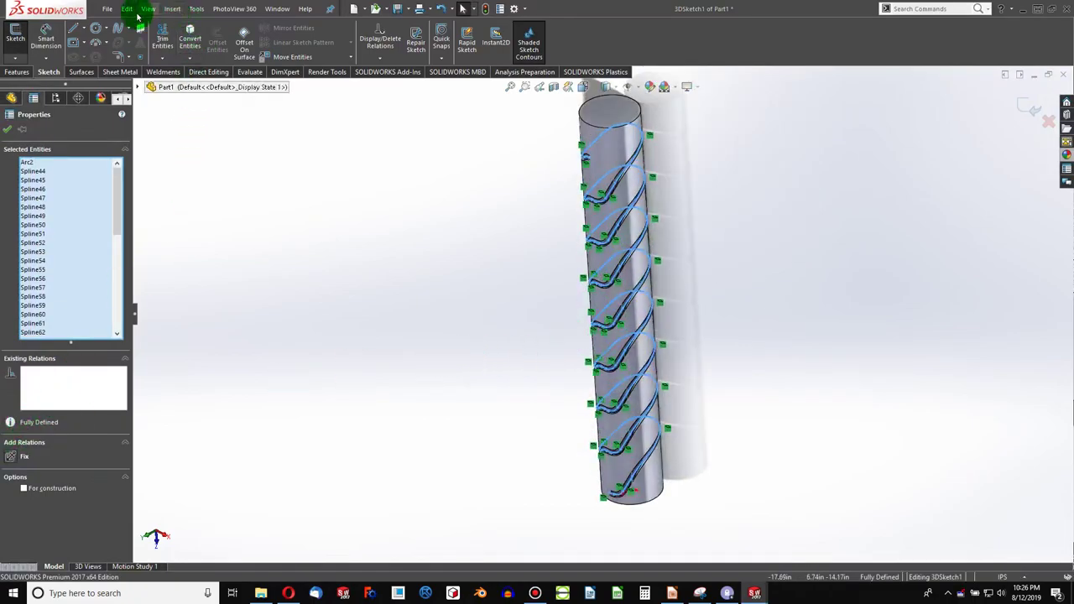
click(195, 9)
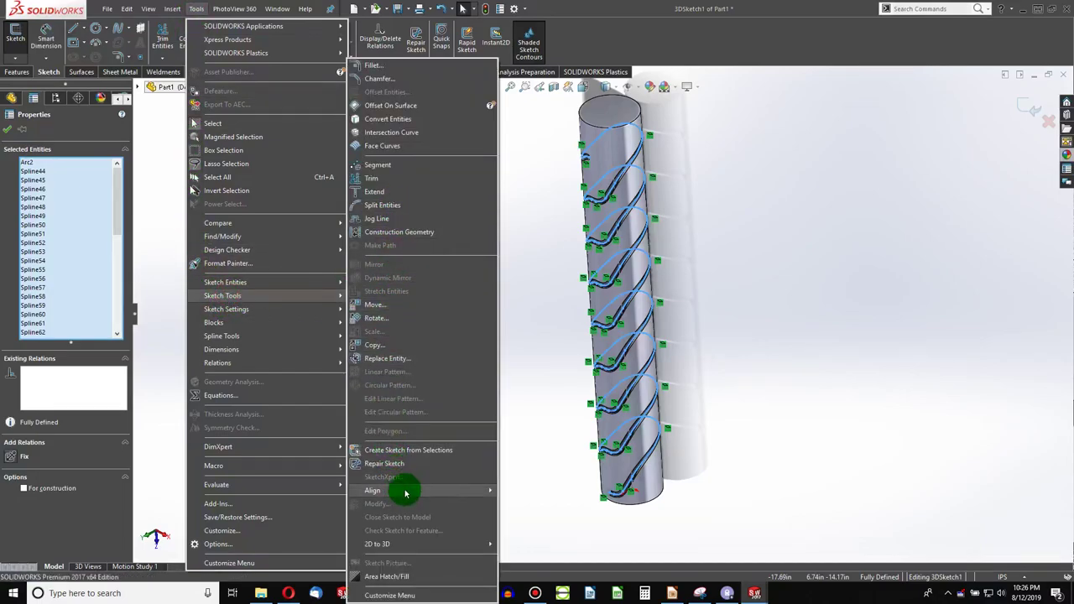
mouse_move(221, 336)
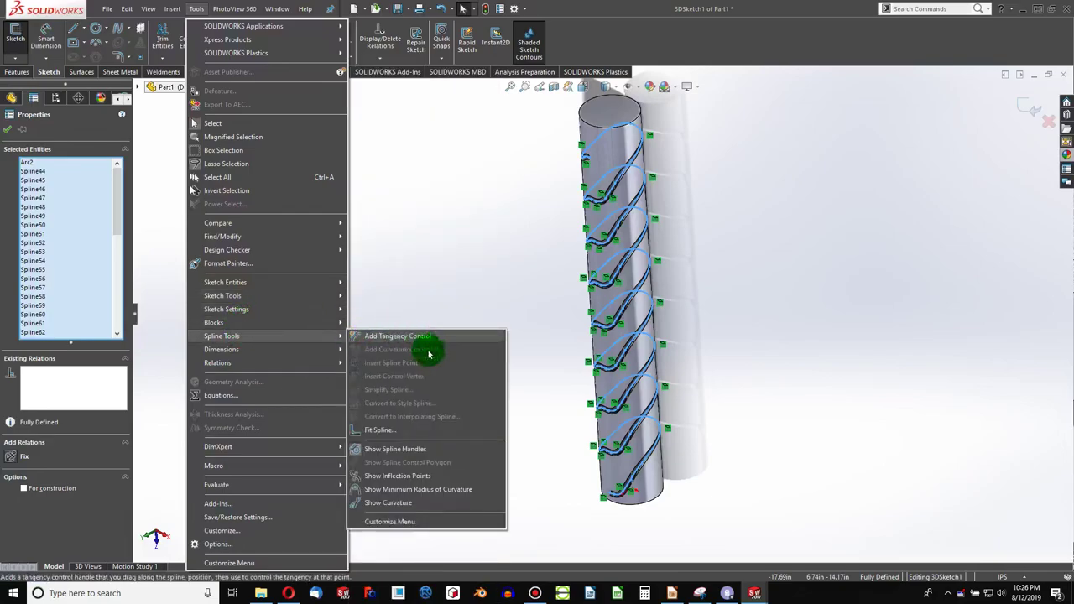
click(388, 434)
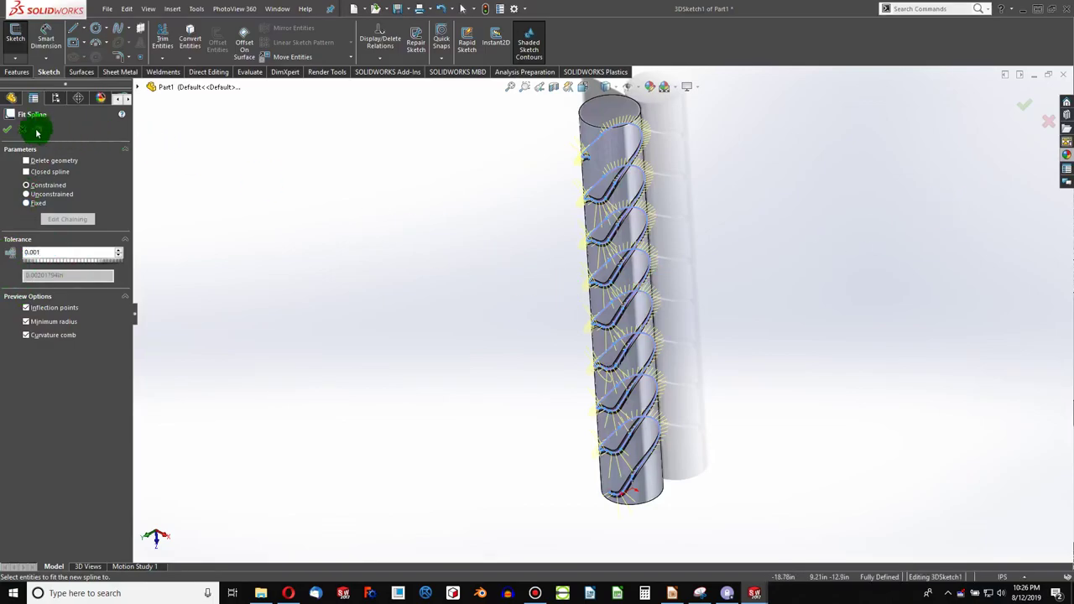
click(9, 132)
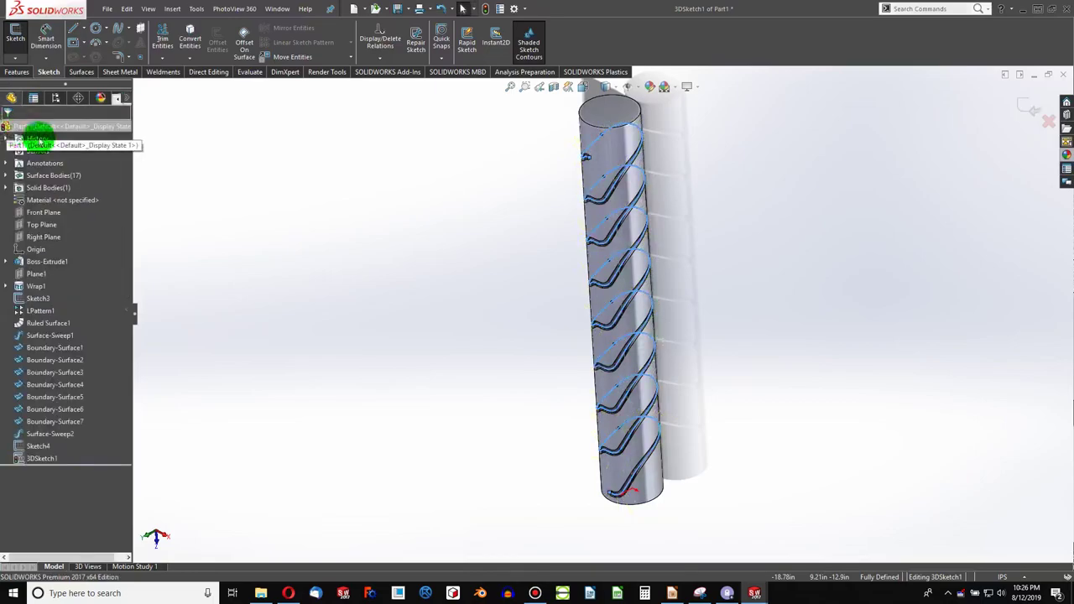
scroll(611, 504, down, 1)
scroll(629, 456, down, 2)
scroll(643, 396, down, 2)
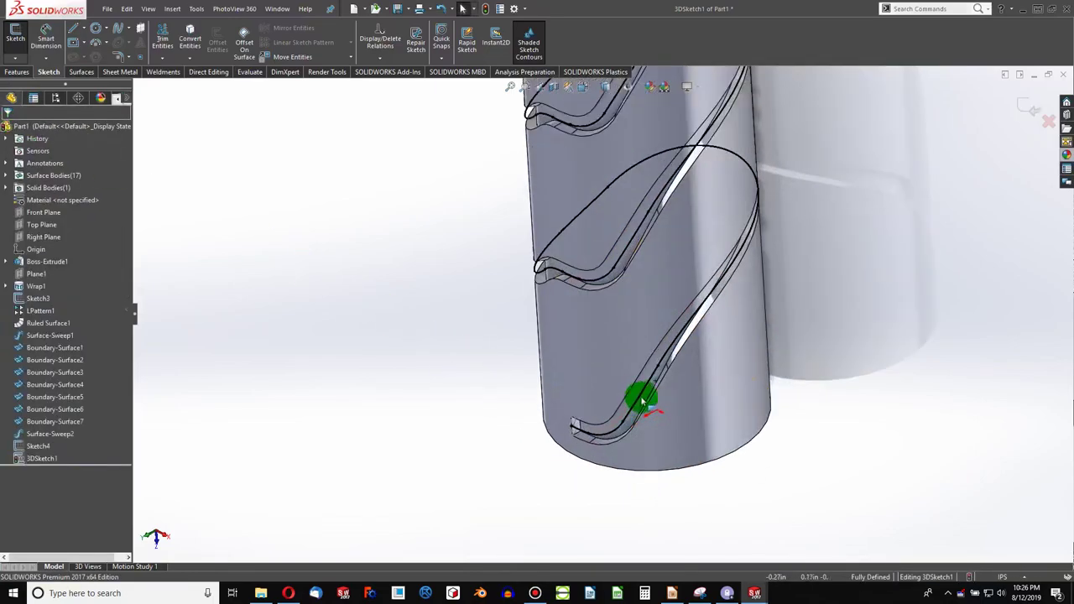
scroll(662, 365, down, 2)
click(653, 361)
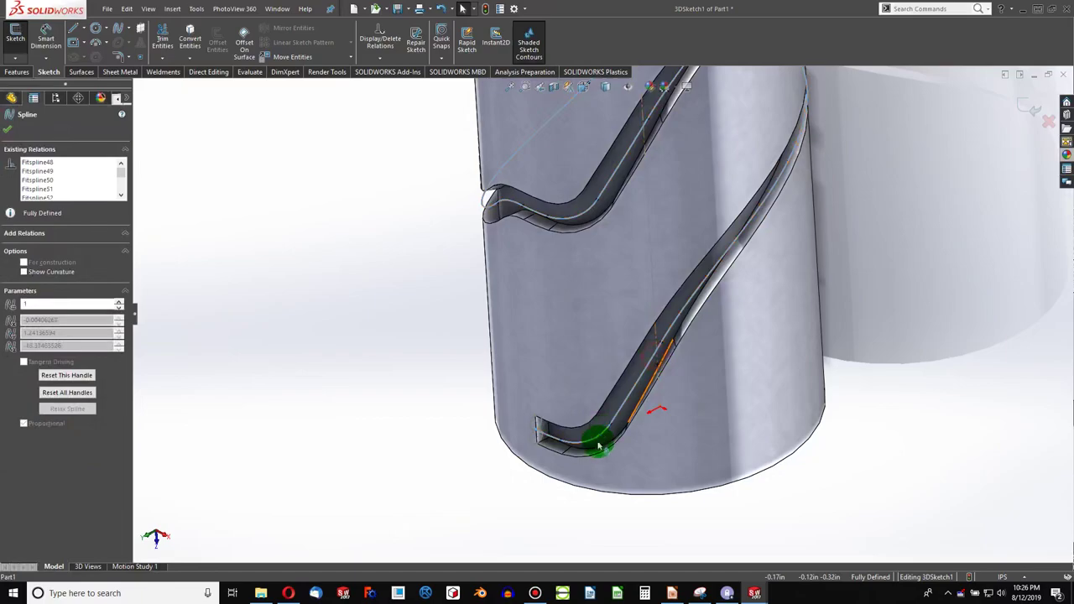
scroll(576, 480, up, 2)
scroll(588, 445, up, 2)
scroll(597, 378, down, 3)
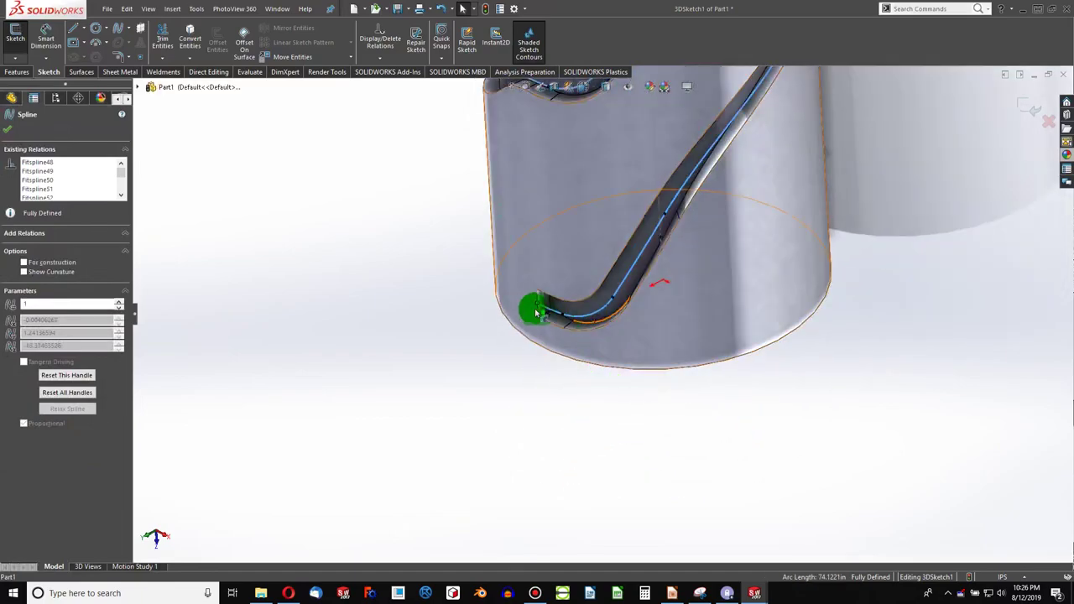
scroll(609, 327, up, 3)
scroll(576, 379, up, 2)
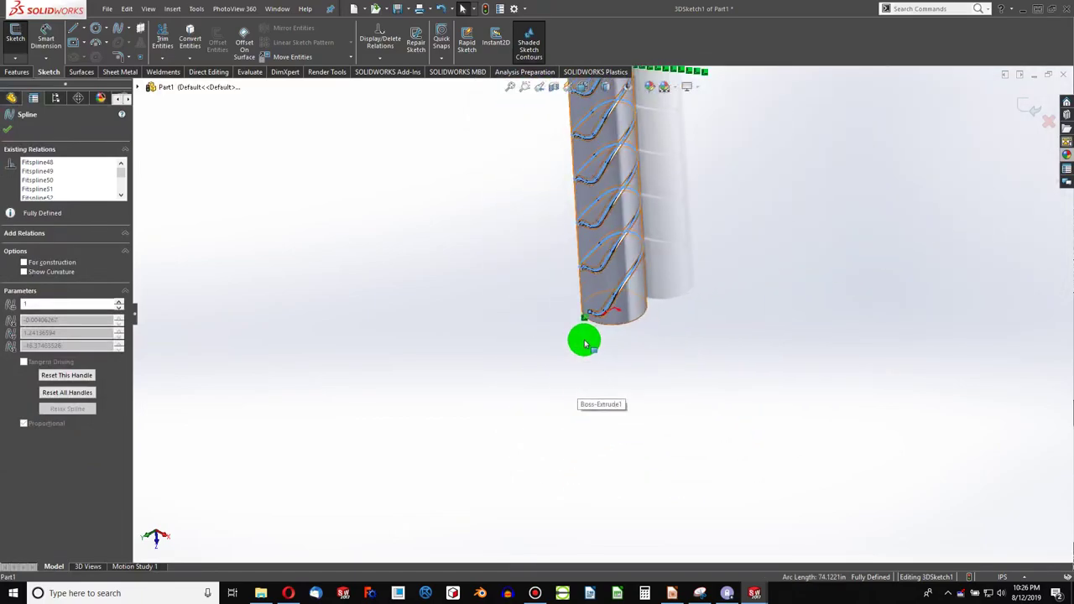
scroll(593, 176, down, 2)
scroll(573, 166, down, 2)
scroll(579, 252, up, 2)
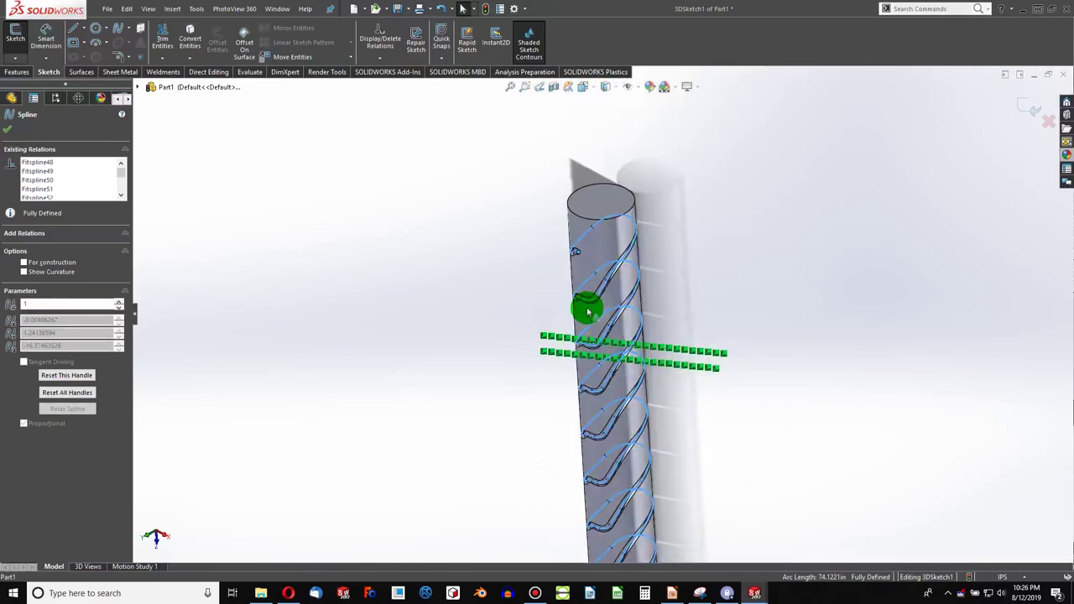
scroll(596, 394, up, 2)
scroll(621, 426, down, 2)
scroll(621, 425, down, 3)
click(264, 317)
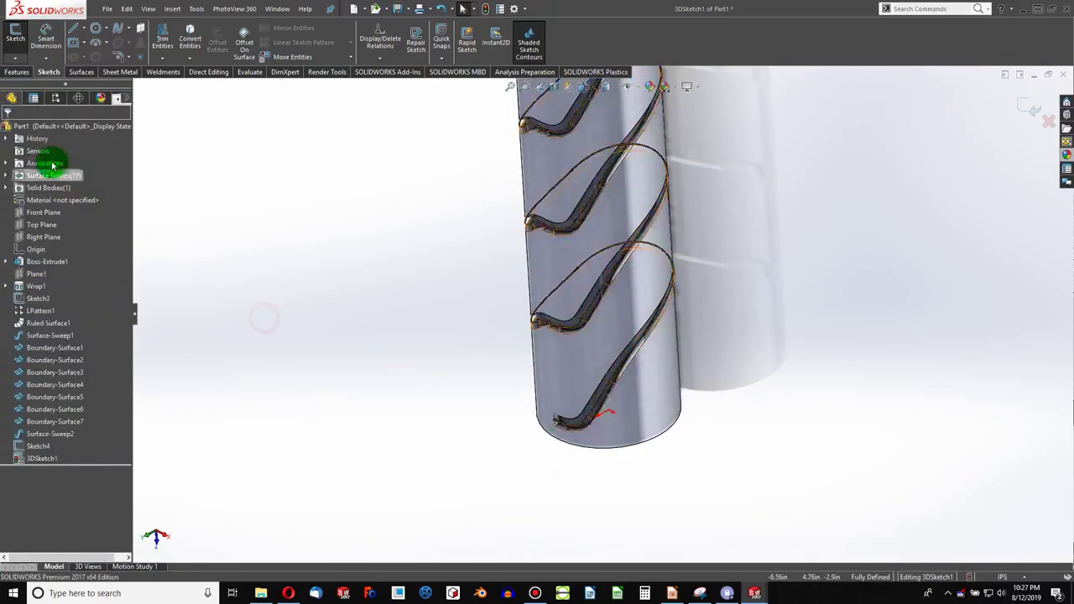
- Close the path sketch and start a swept boss using Sketch4 as the profile
click(466, 12)
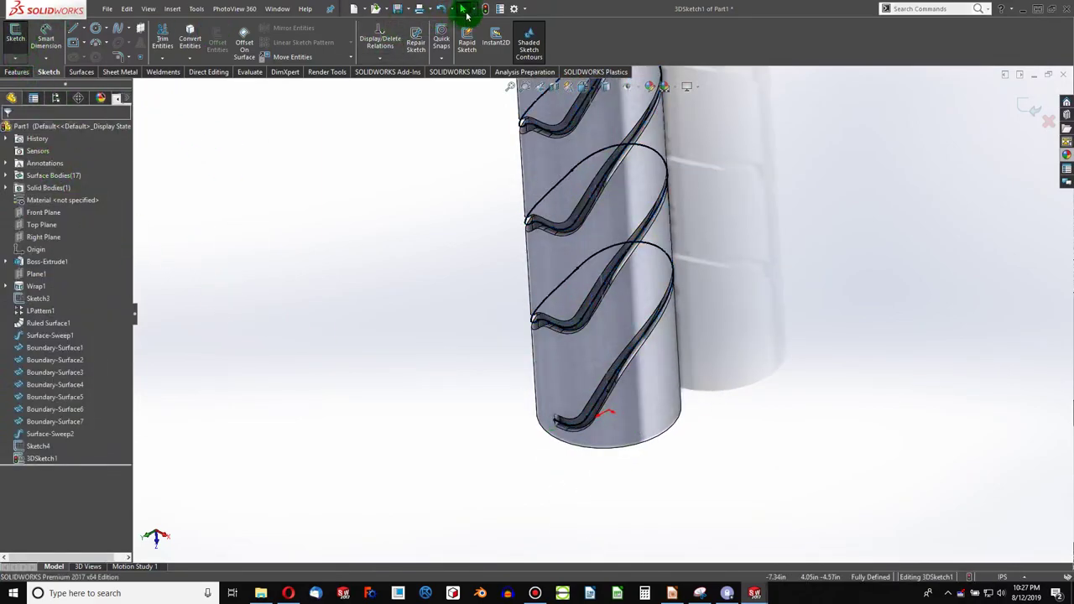
scroll(717, 418, down, 3)
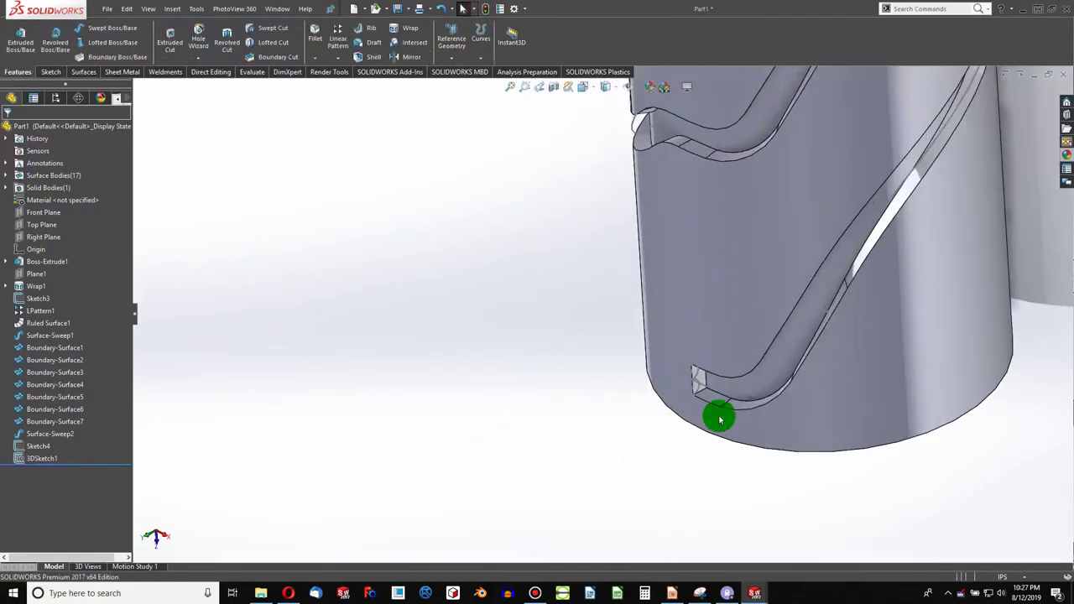
scroll(672, 309, down, 3)
middle_drag(672, 309, 638, 285)
click(90, 32)
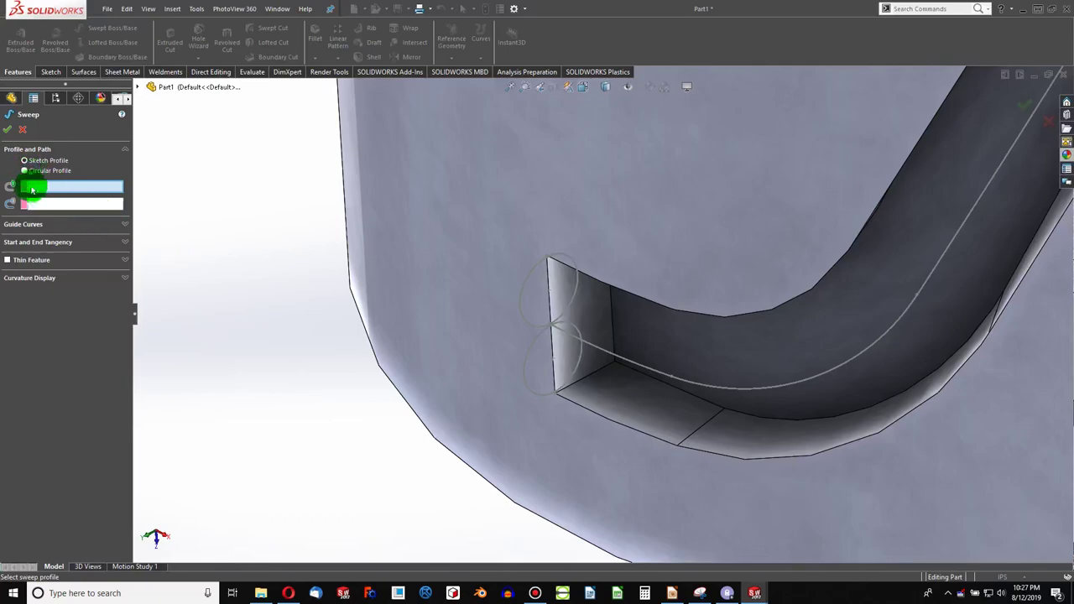
click(522, 291)
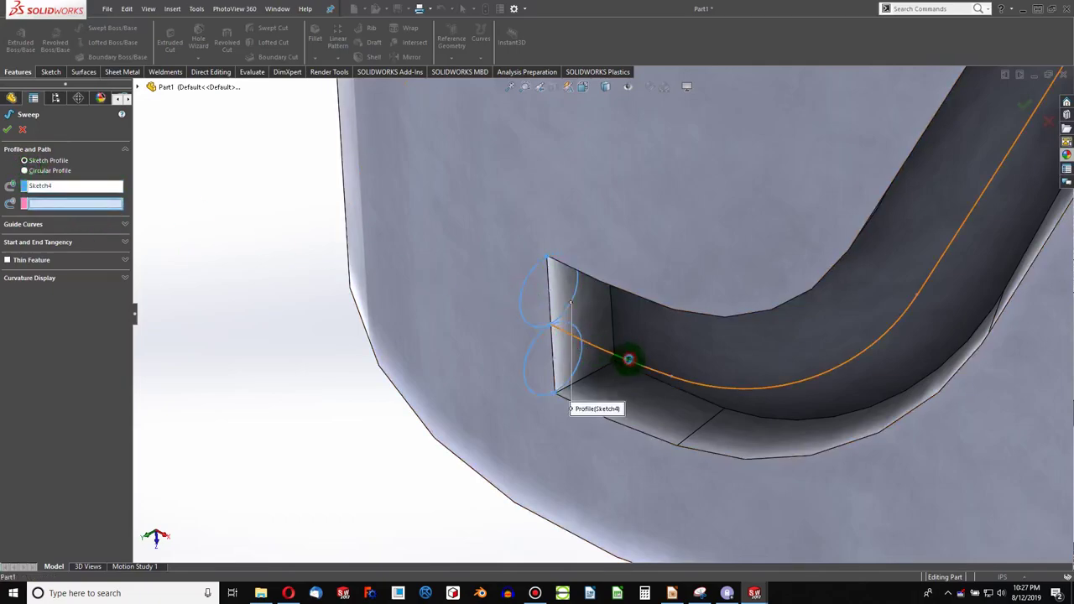
scroll(571, 456, up, 3)
scroll(569, 451, up, 3)
scroll(569, 450, up, 3)
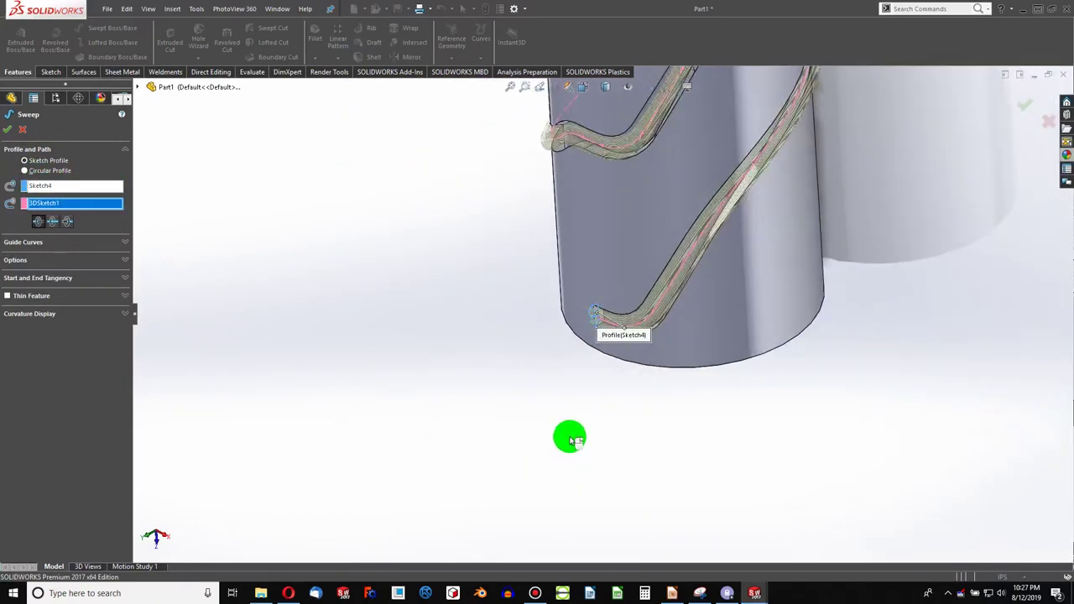
scroll(575, 353, up, 2)
scroll(579, 254, down, 2)
scroll(628, 246, down, 2)
scroll(576, 308, down, 3)
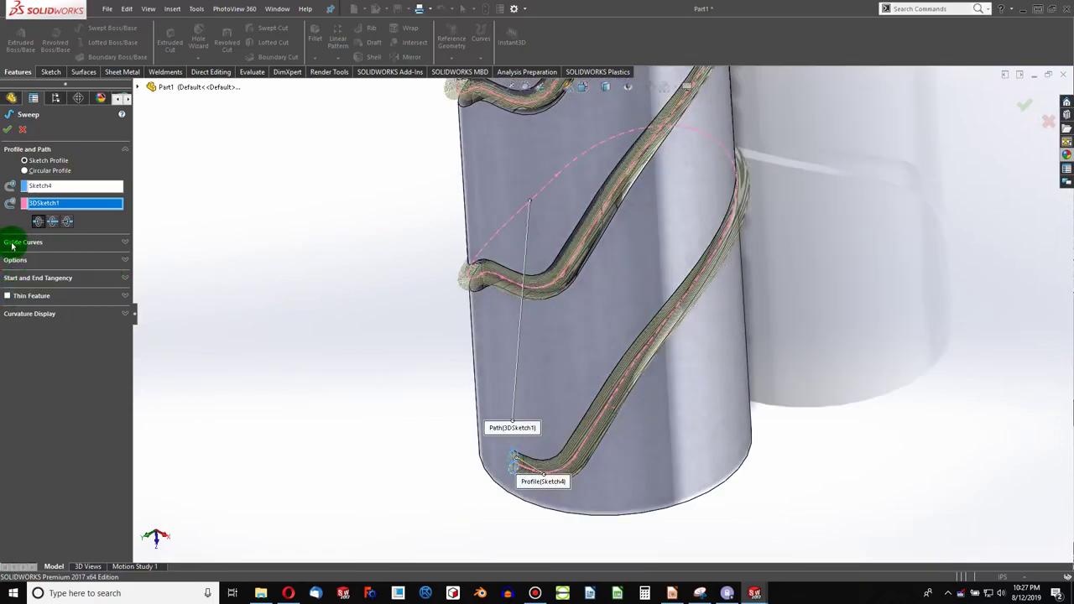
- Give the sweep a specified twist of 90 revolutions
click(18, 264)
click(39, 282)
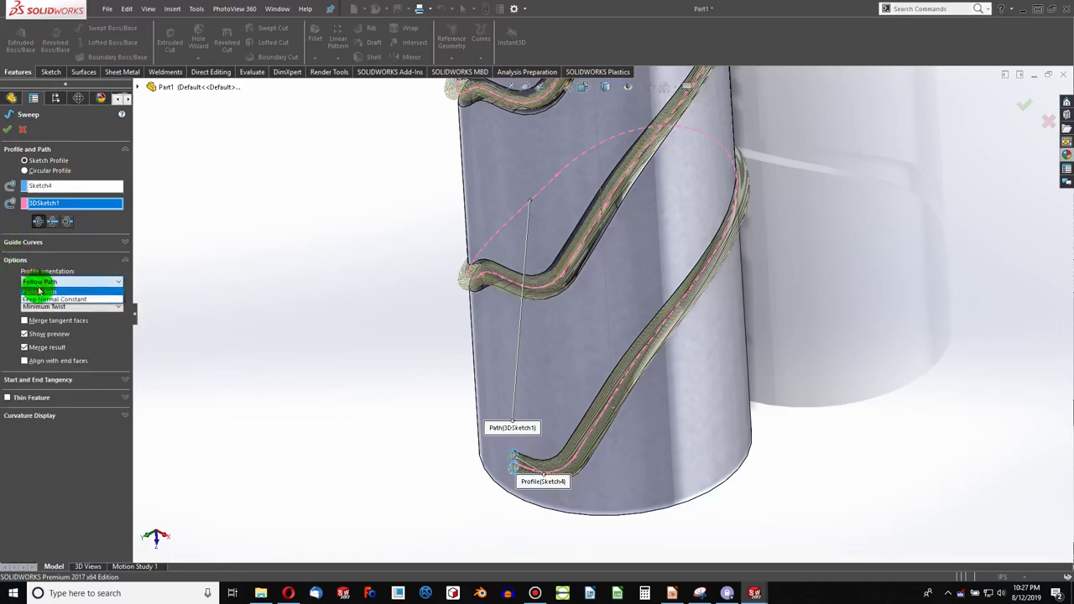
click(38, 292)
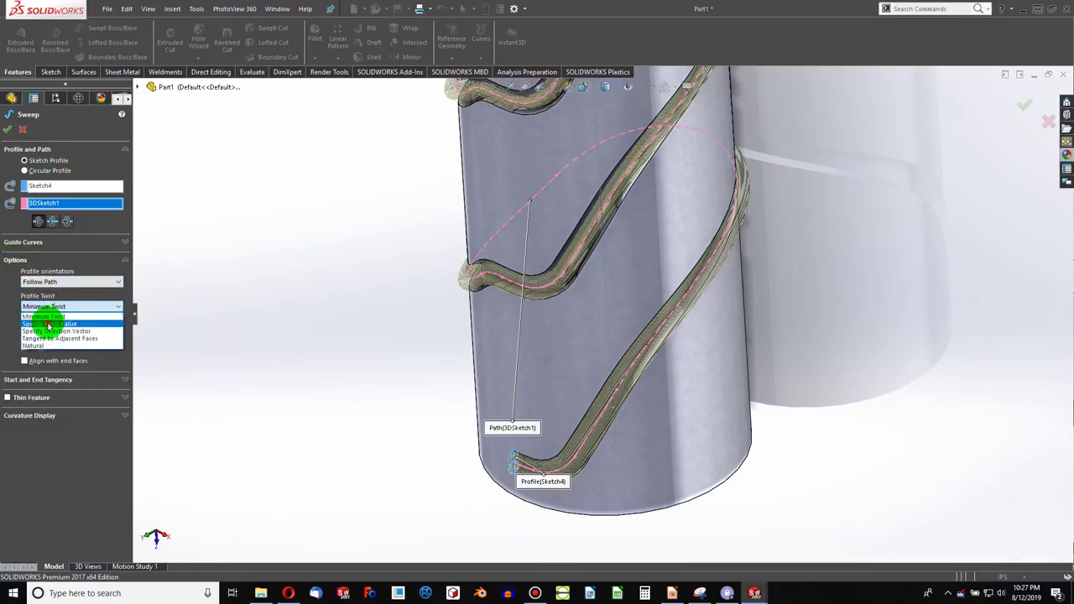
click(48, 324)
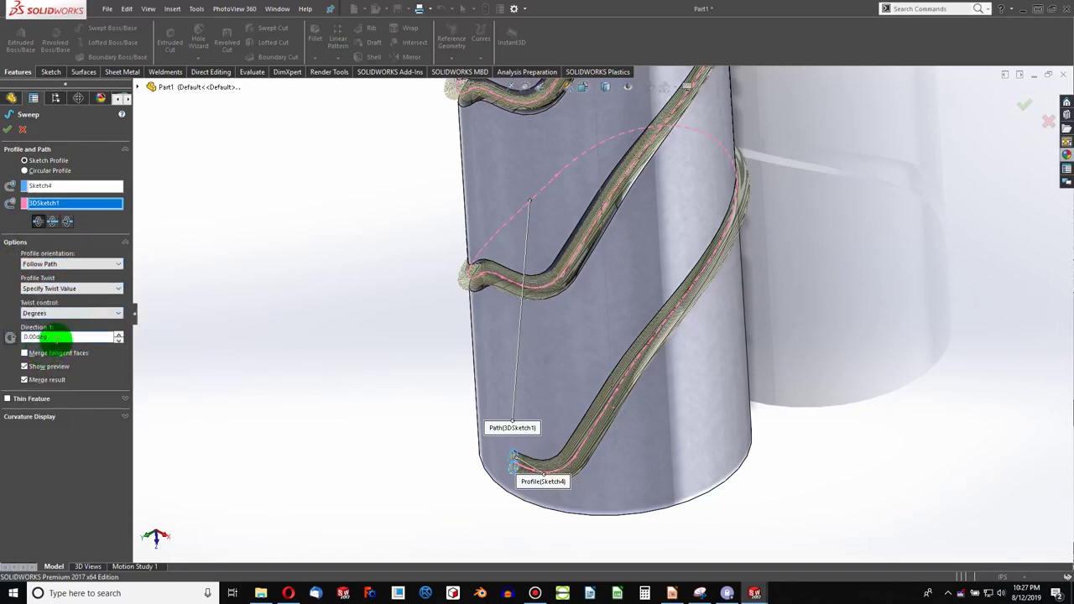
click(42, 322)
click(54, 335)
text(90)
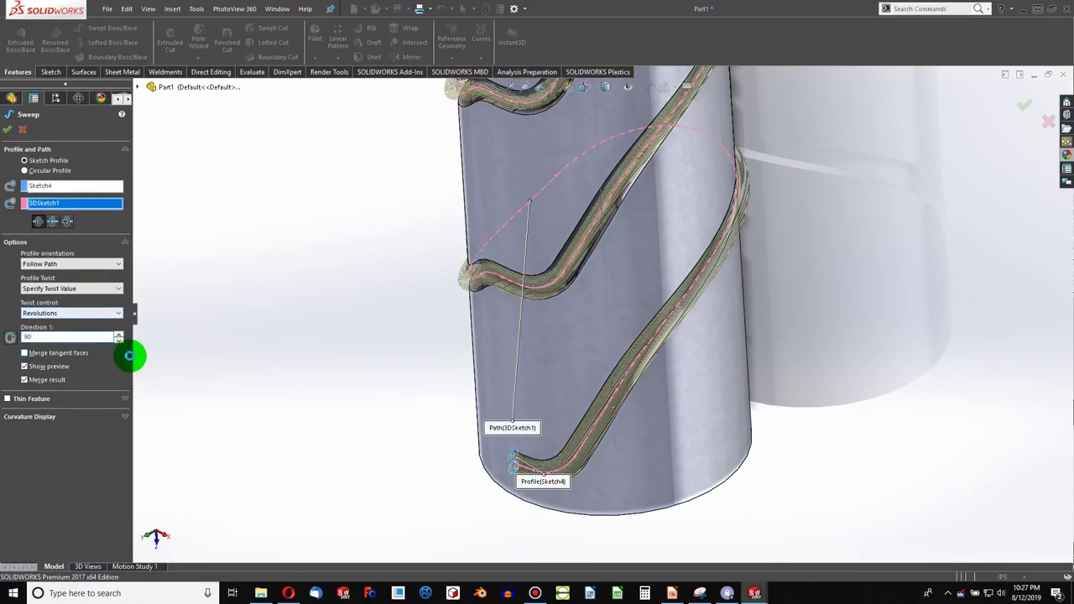
key(Return)
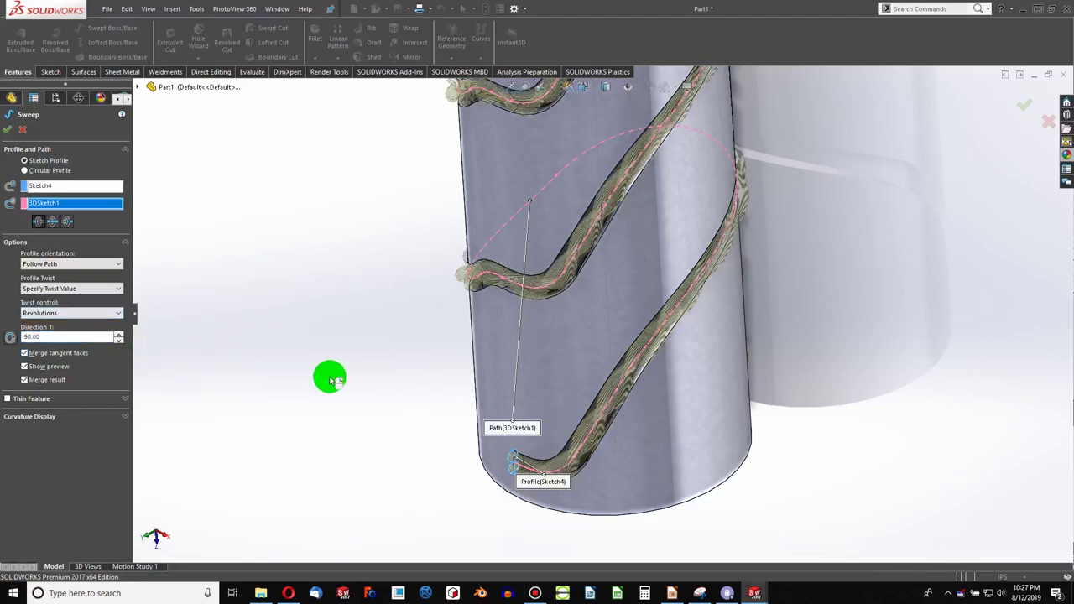
scroll(332, 380, down, 2)
scroll(355, 377, up, 3)
scroll(355, 377, up, 3)
scroll(400, 357, up, 2)
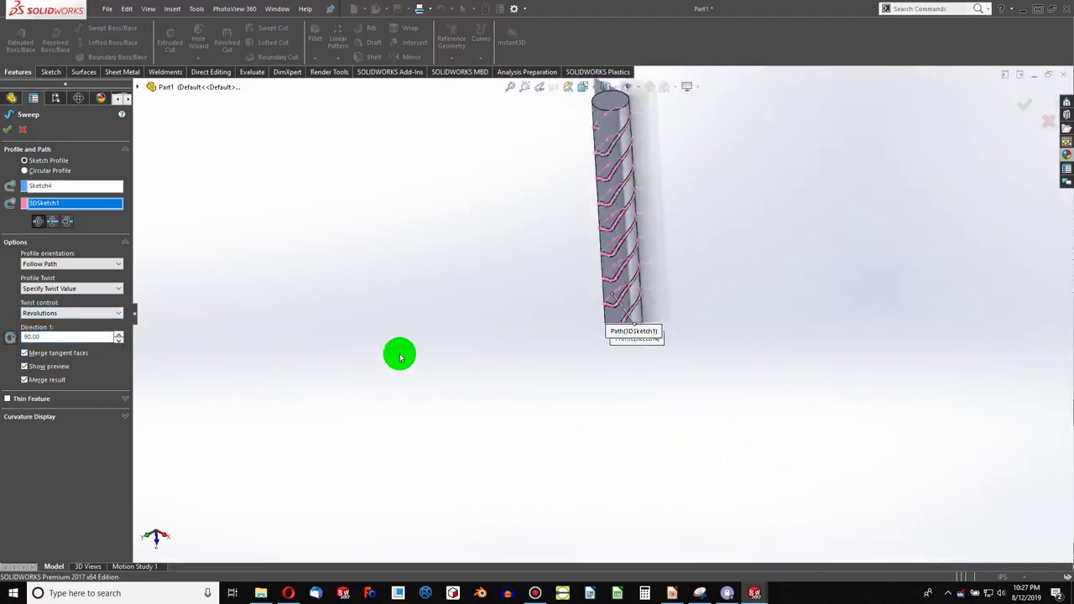
scroll(619, 260, down, 3)
scroll(614, 278, down, 3)
scroll(622, 338, down, 2)
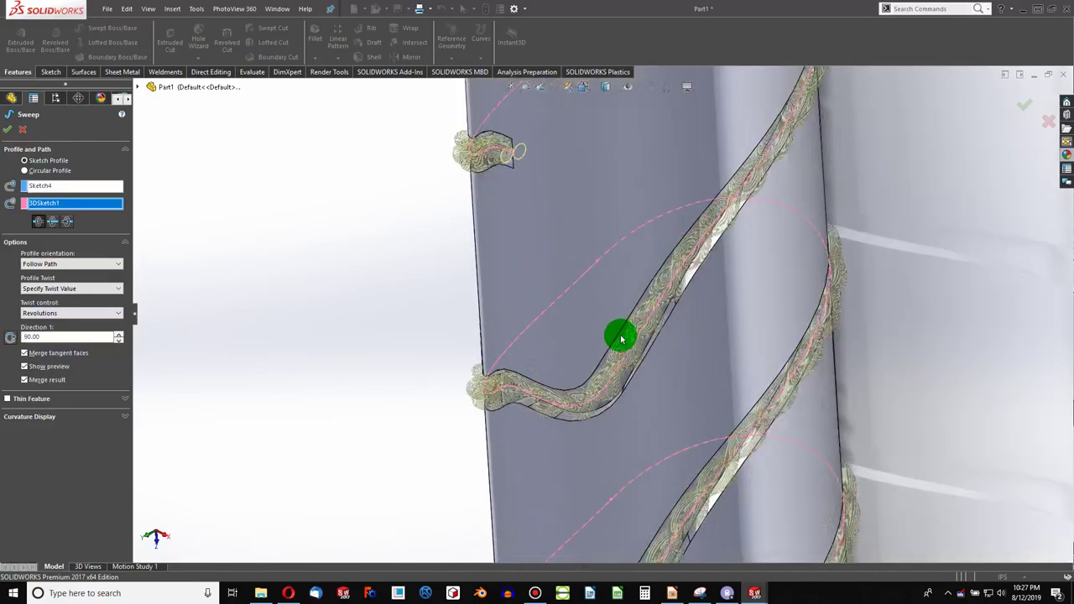
scroll(622, 338, up, 2)
scroll(622, 338, up, 2)
scroll(622, 338, up, 1)
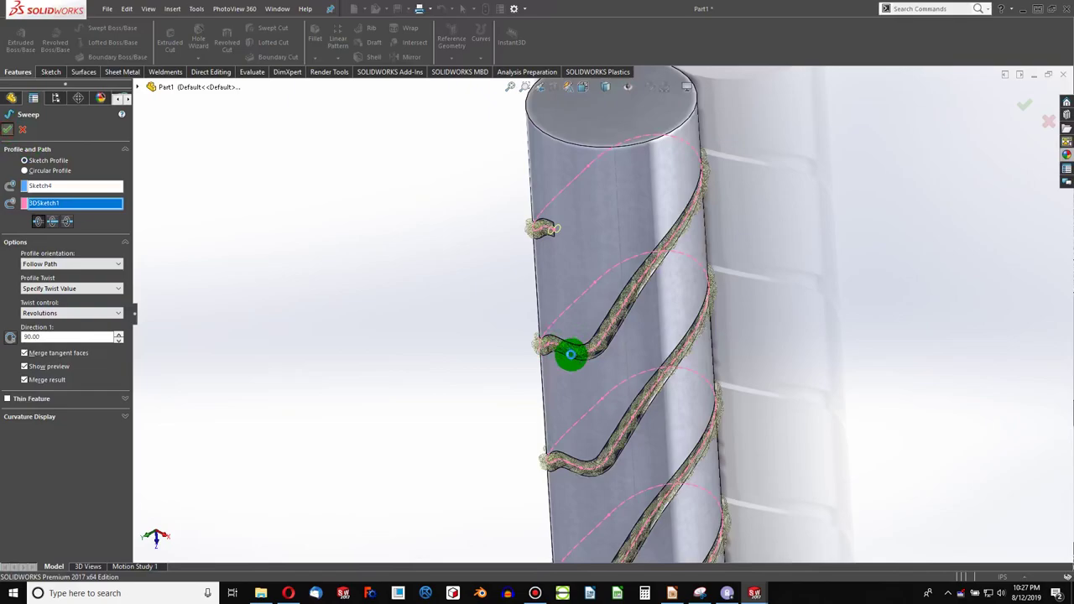
scroll(570, 359, up, 2)
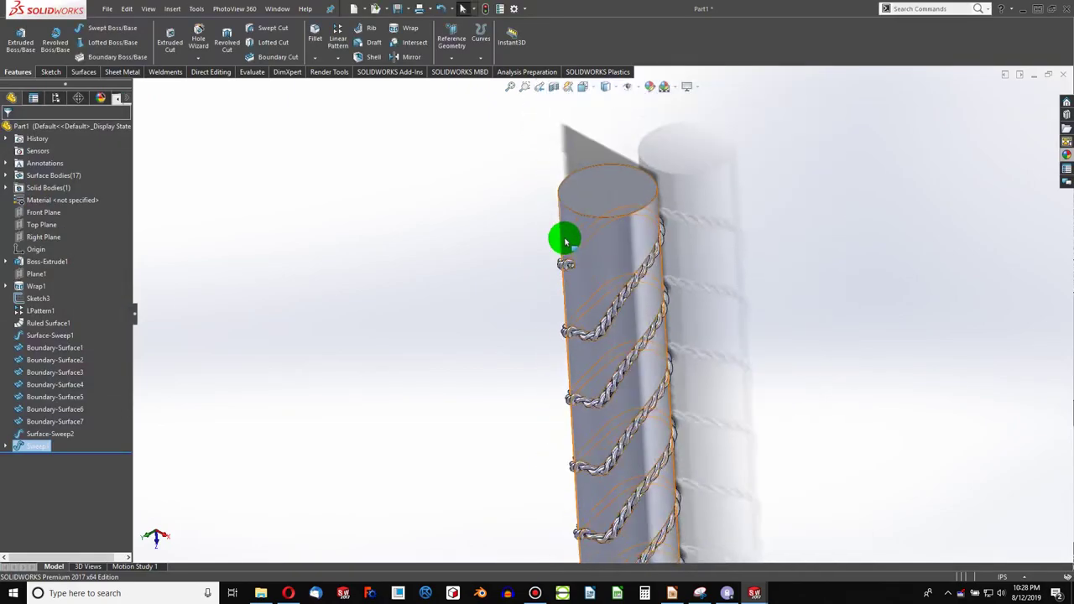
scroll(566, 240, down, 3)
scroll(600, 307, down, 3)
click(574, 313)
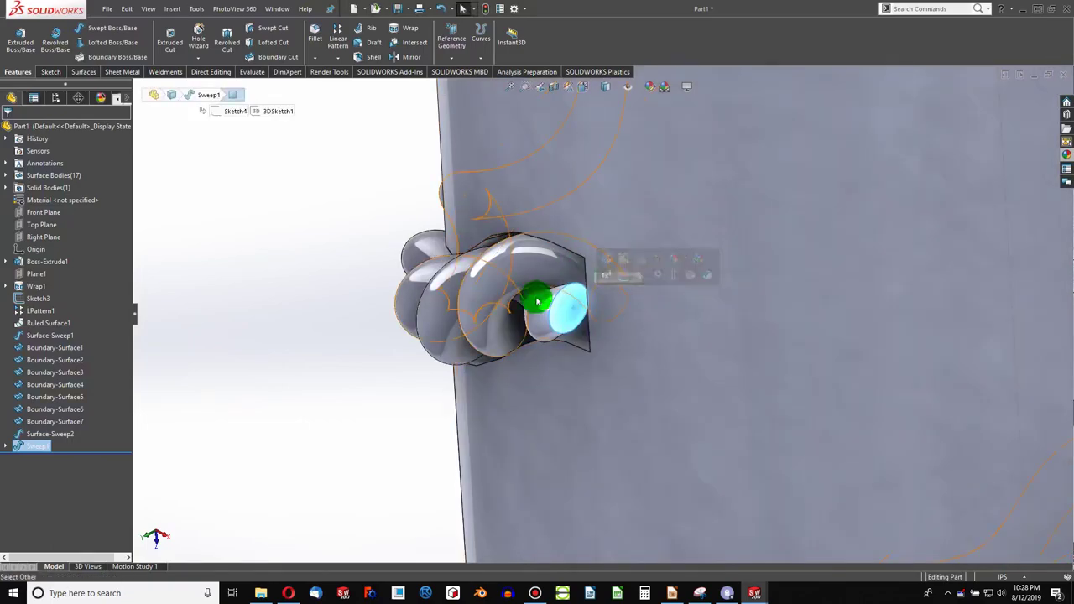
scroll(605, 355, up, 4)
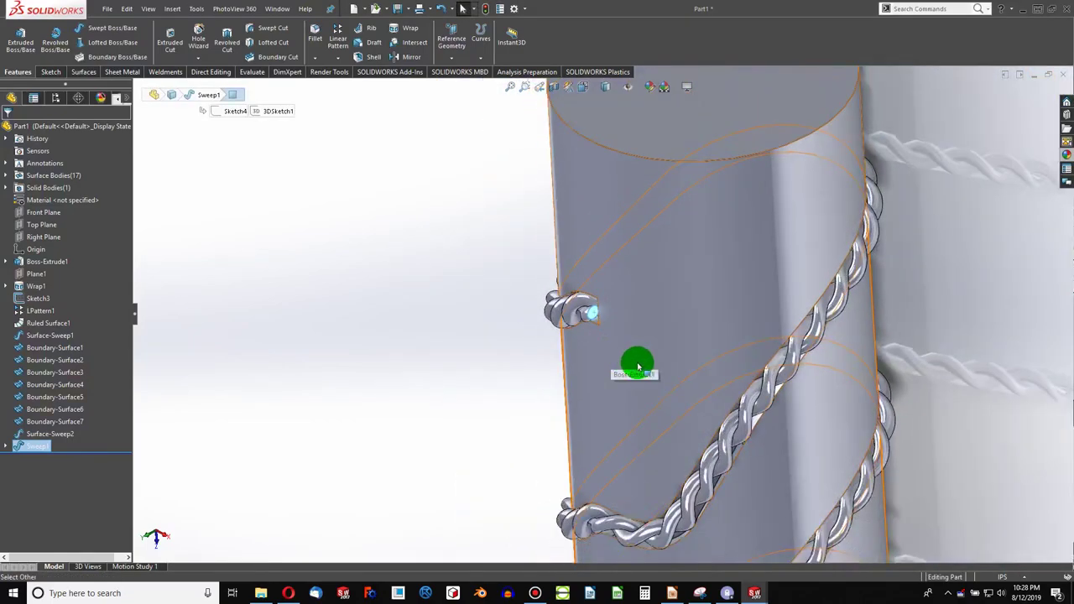
scroll(635, 364, up, 2)
scroll(624, 395, up, 2)
scroll(571, 414, down, 4)
scroll(605, 414, up, 2)
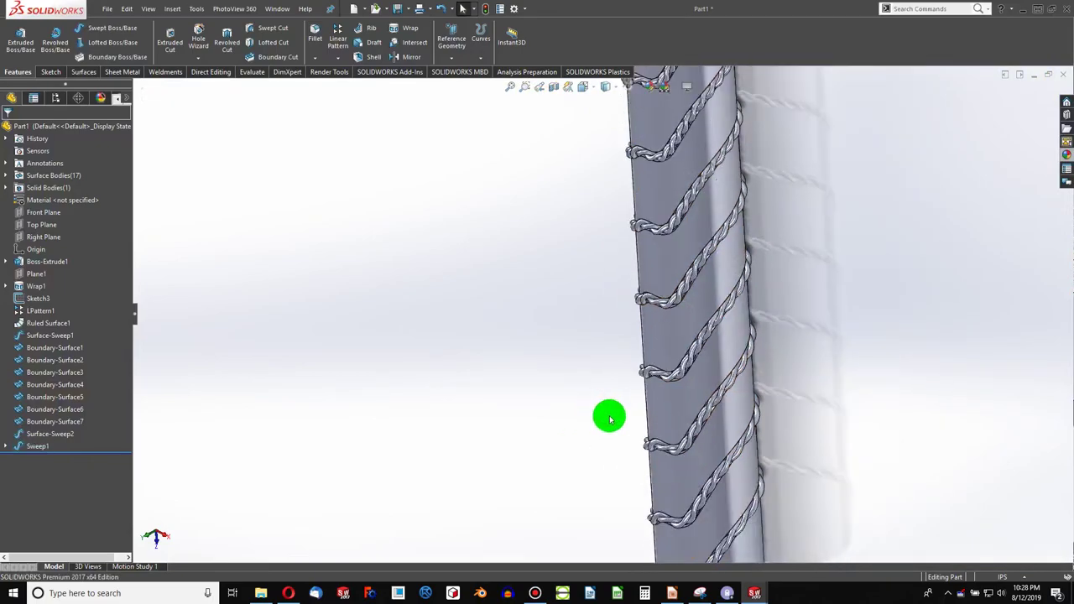
mouse_move(659, 426)
middle_down()
mouse_move(679, 251)
mouse_move(628, 245)
middle_up()
scroll(607, 408, up, 4)
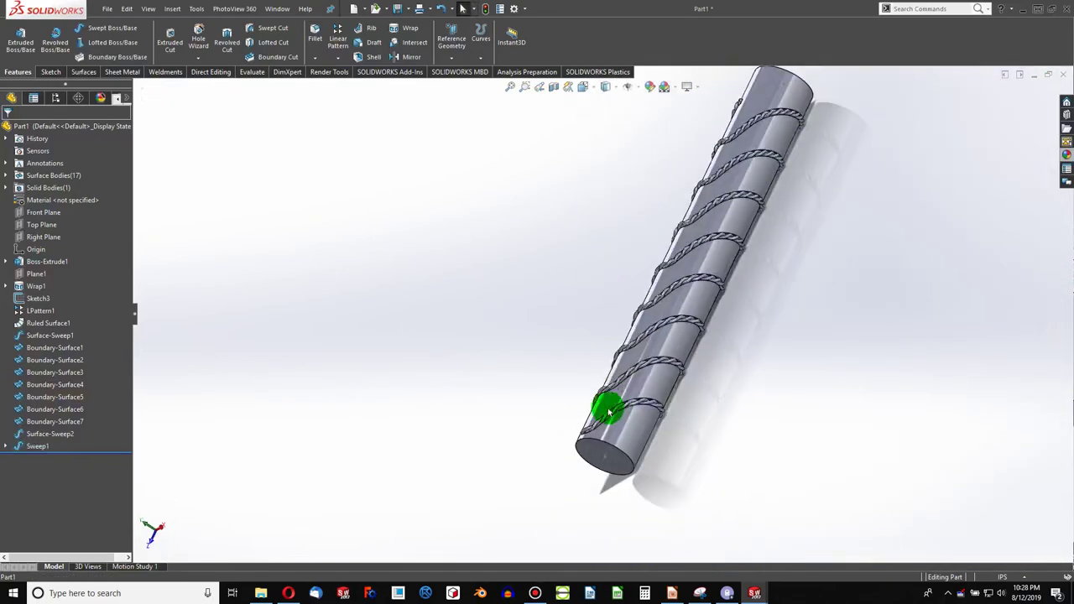
scroll(586, 433, down, 4)
mouse_move(586, 432)
middle_down()
mouse_move(693, 432)
mouse_move(643, 437)
mouse_move(590, 484)
mouse_move(579, 454)
middle_up()
scroll(465, 297, down, 2)
scroll(535, 211, down, 2)
scroll(468, 264, down, 1)
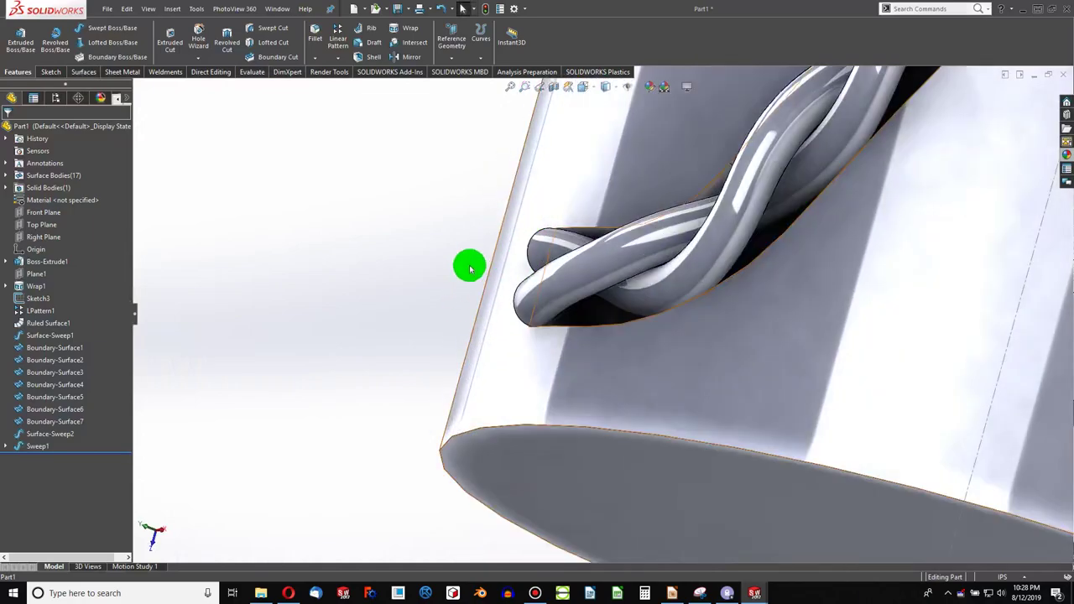
scroll(525, 223, down, 2)
click(604, 317)
mouse_move(604, 317)
middle_down()
mouse_move(529, 355)
mouse_move(559, 446)
mouse_move(696, 526)
mouse_move(643, 501)
mouse_move(635, 401)
mouse_move(677, 329)
mouse_move(646, 145)
mouse_move(697, 259)
mouse_move(746, 202)
middle_up()
scroll(698, 180, down, 3)
scroll(613, 278, up, 5)
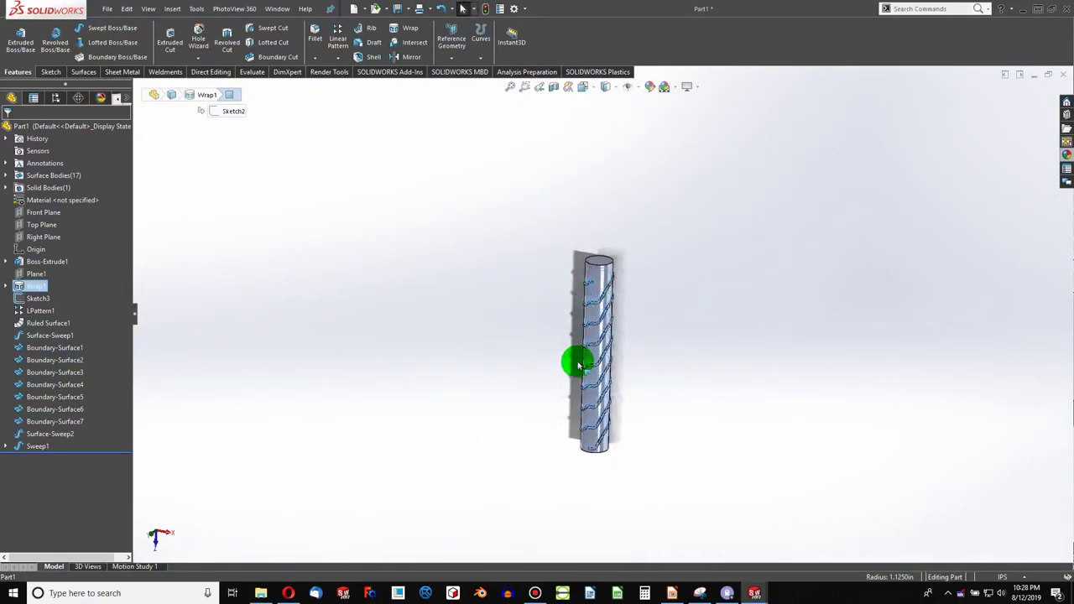
scroll(617, 445, down, 3)
scroll(593, 427, down, 3)
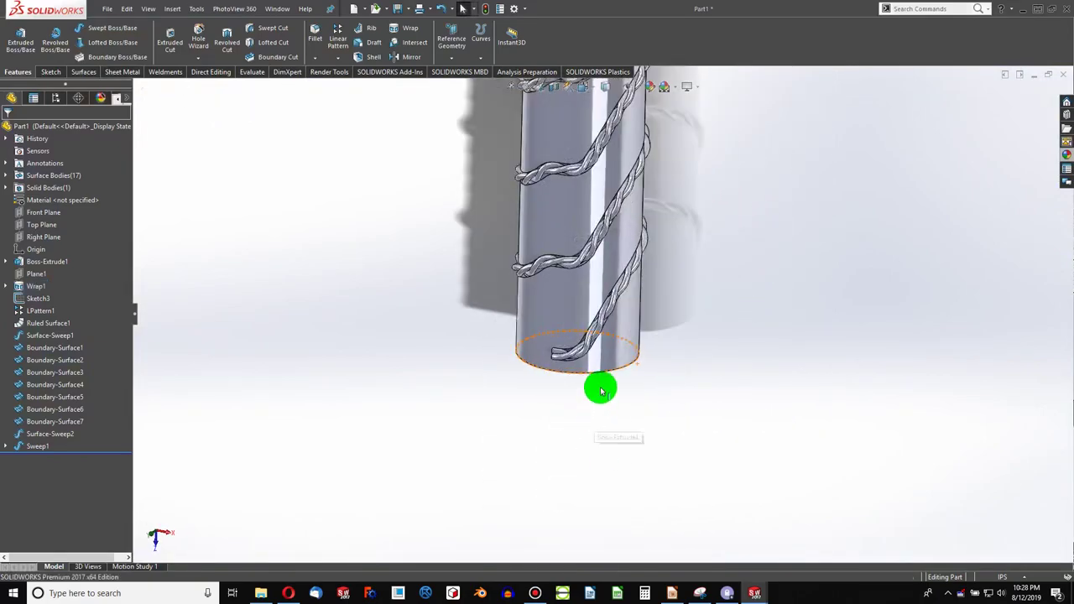
- Bevel the handle's bottom edge with a 0.125 in, 45° chamfer
click(606, 370)
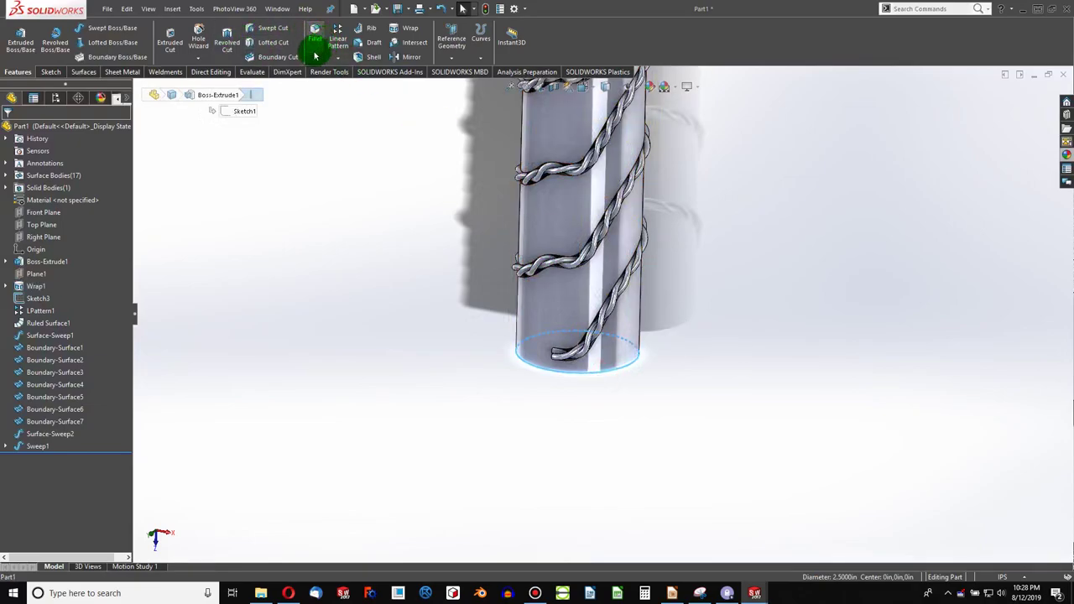
click(315, 57)
click(328, 86)
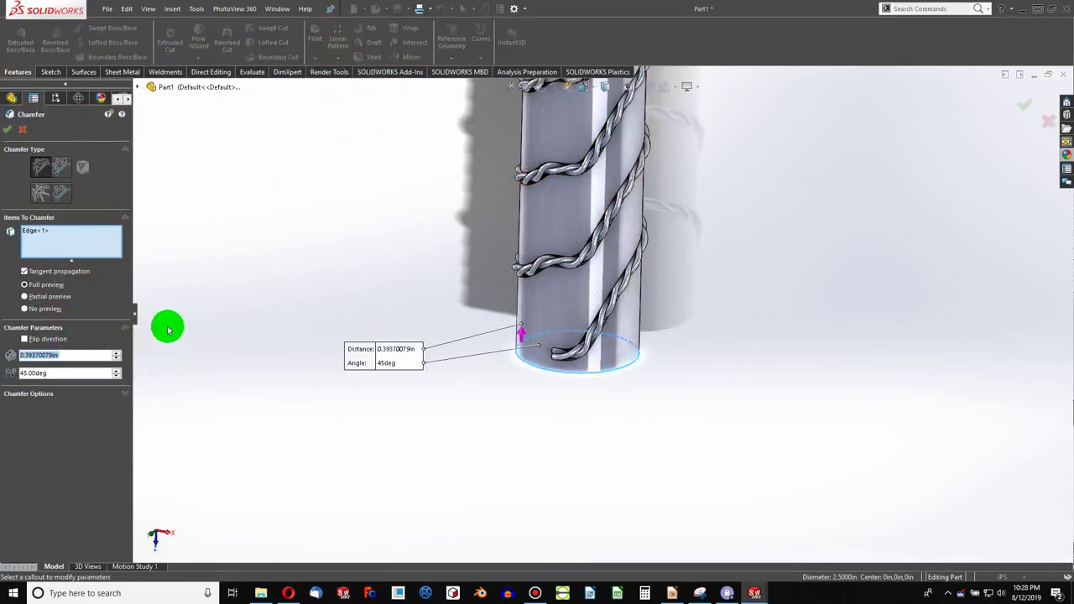
text(0.125)
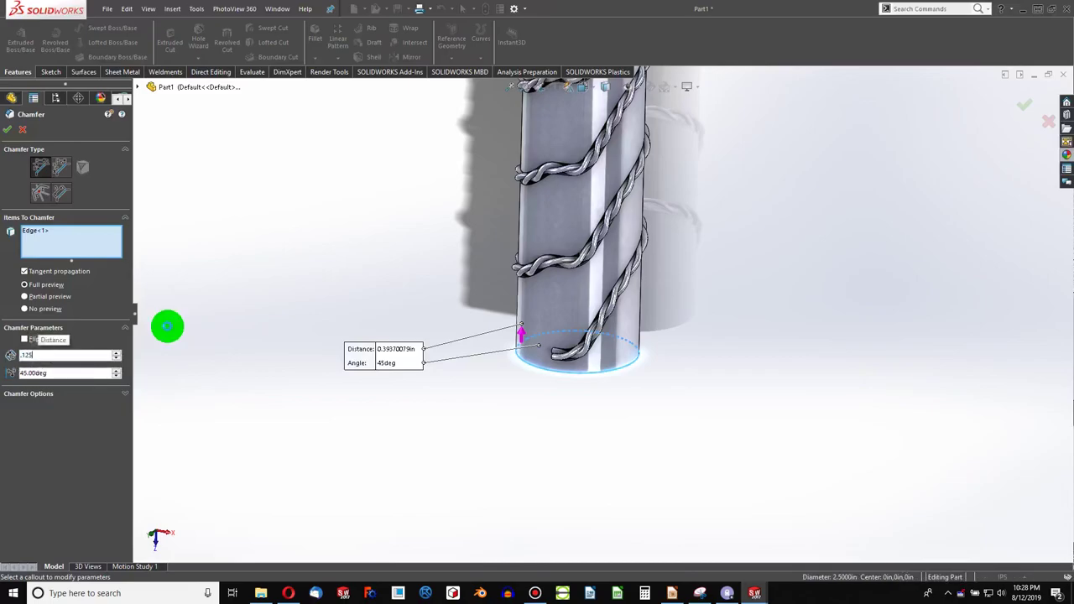
key(Return)
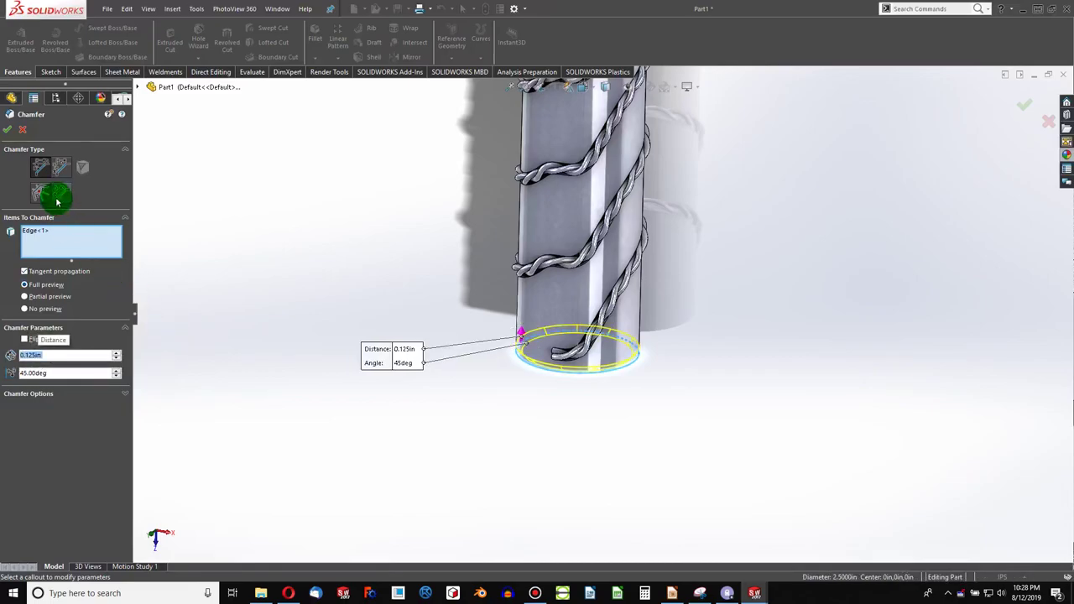
click(8, 129)
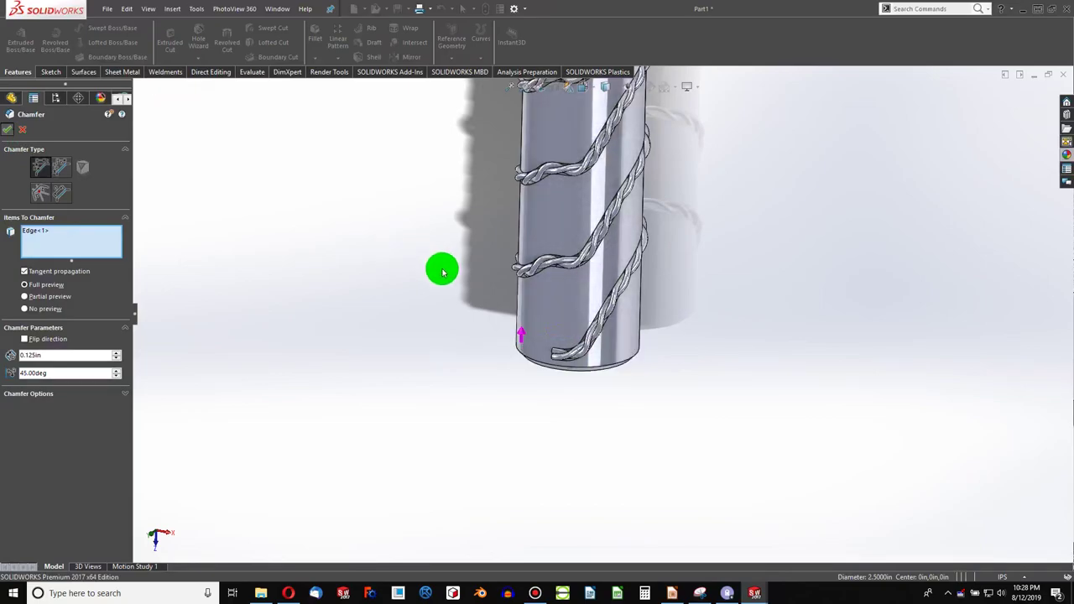
- Apply the cast carbon steel appearance to the whole part and confirm it
right_click(574, 218)
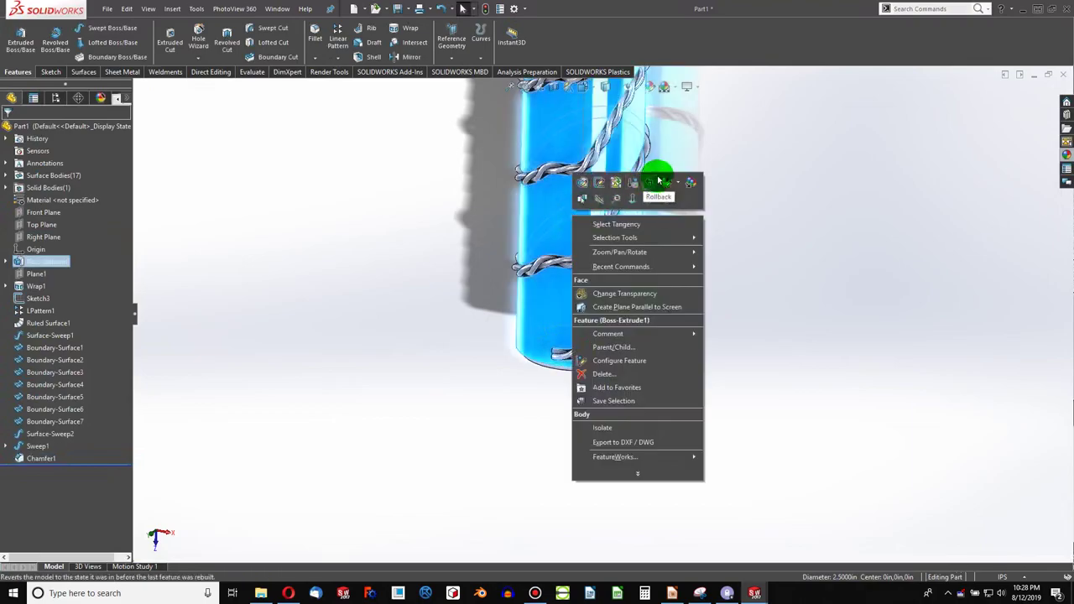
click(680, 184)
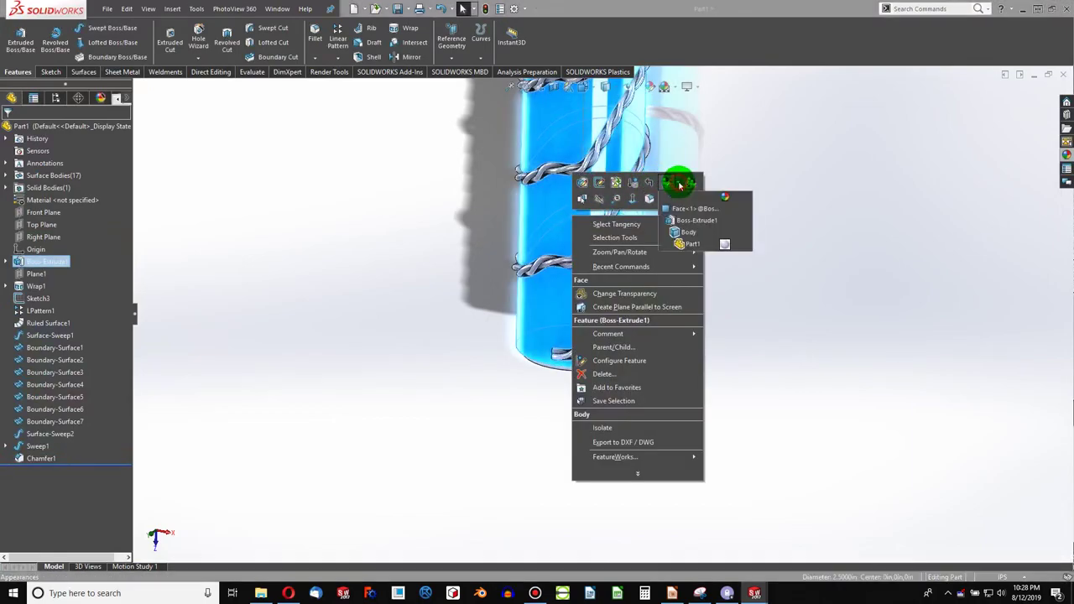
click(693, 243)
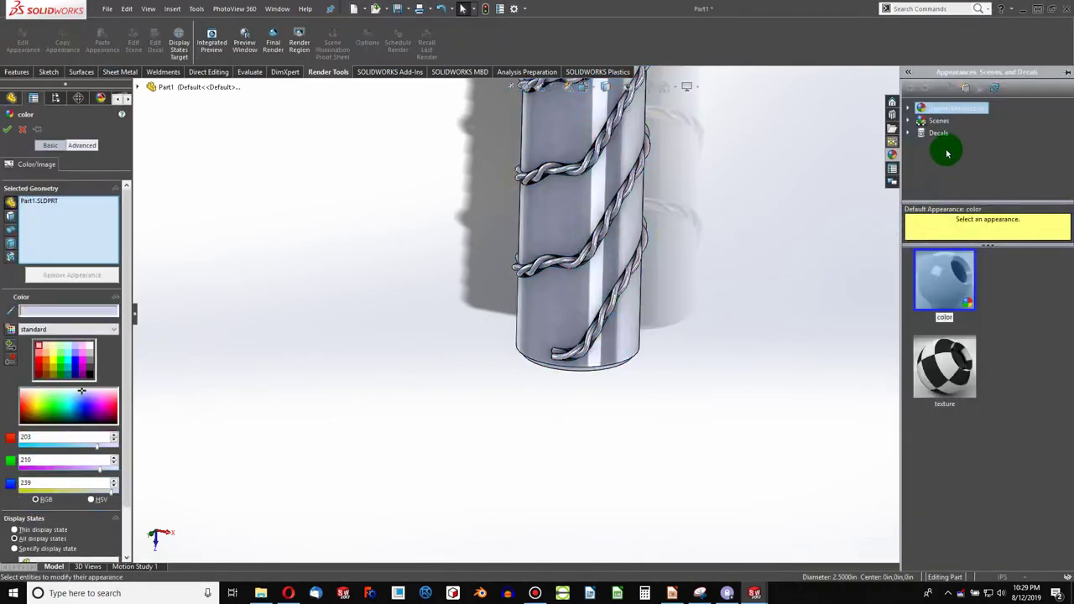
click(910, 109)
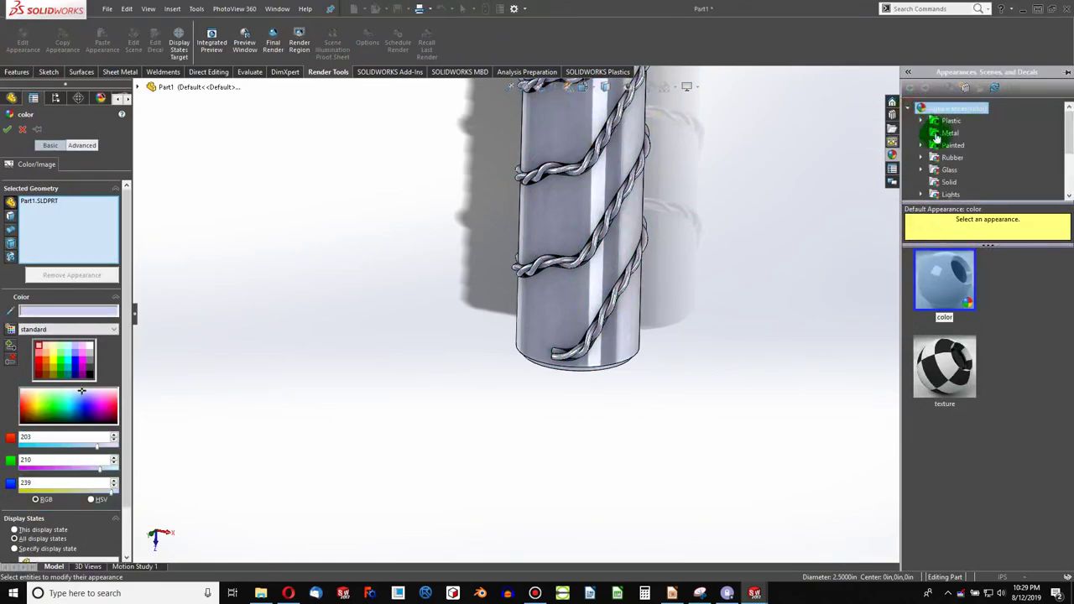
double_click(924, 134)
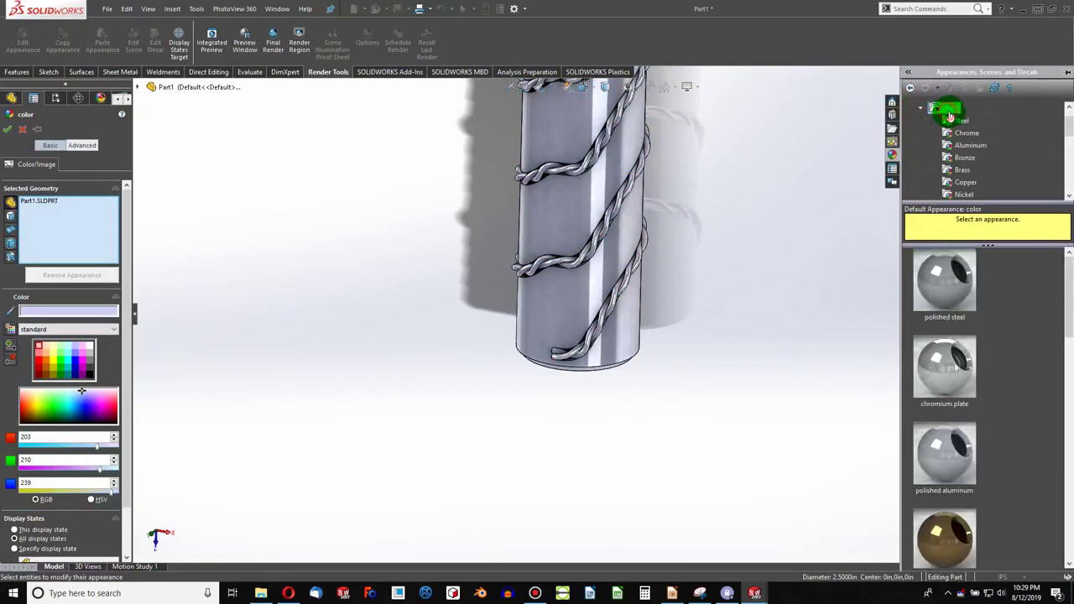
click(953, 123)
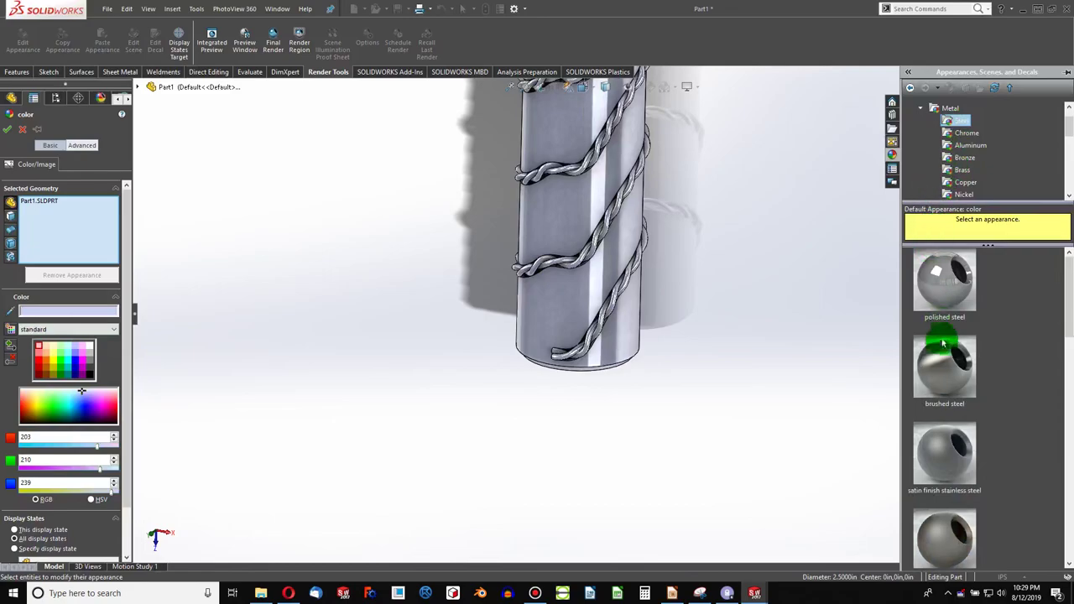
scroll(944, 353, down, 5)
scroll(949, 384, up, 3)
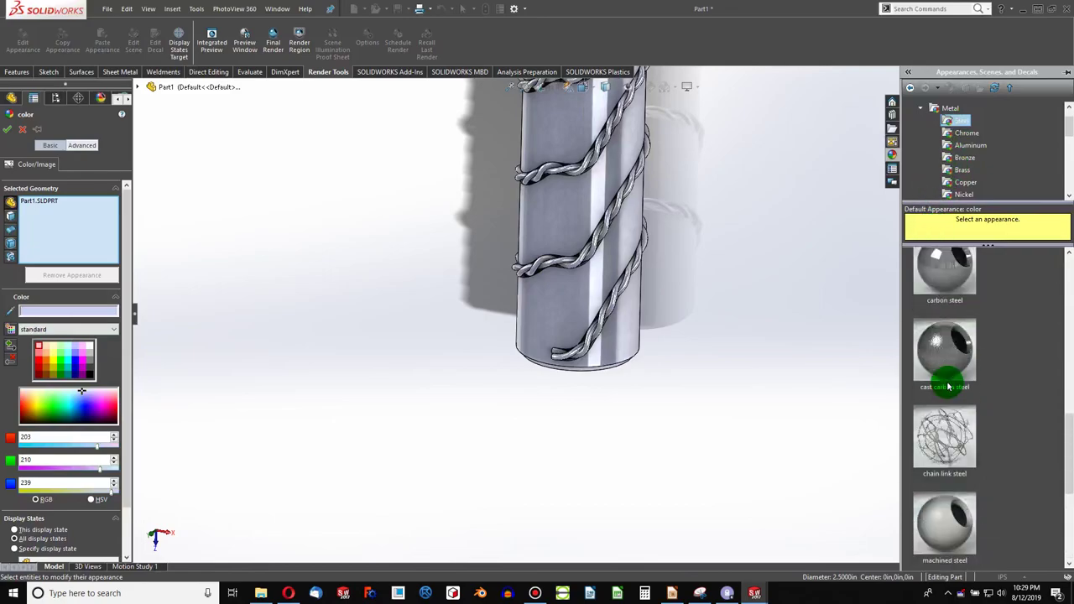
click(953, 357)
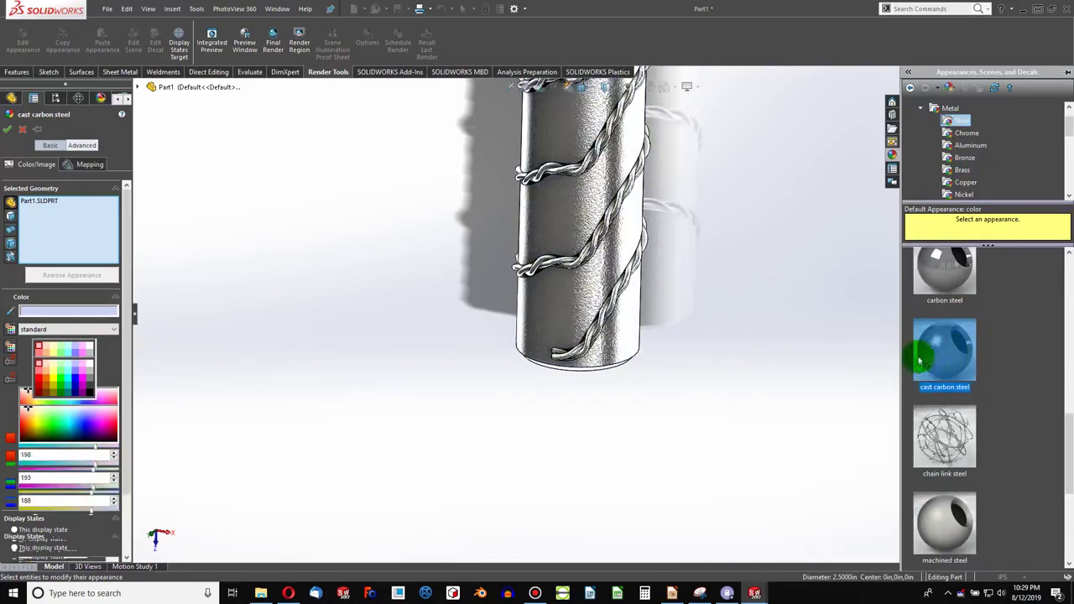
click(7, 129)
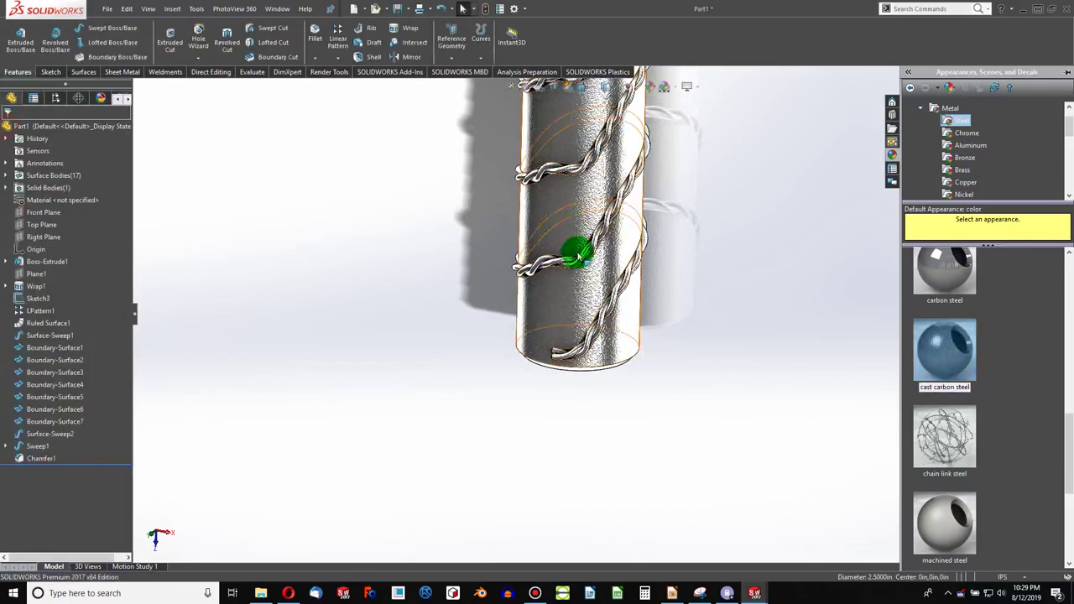
scroll(606, 321, down, 5)
- Give the Sweep1 rope polished brass, after trying polished and brushed bronze
right_click(644, 345)
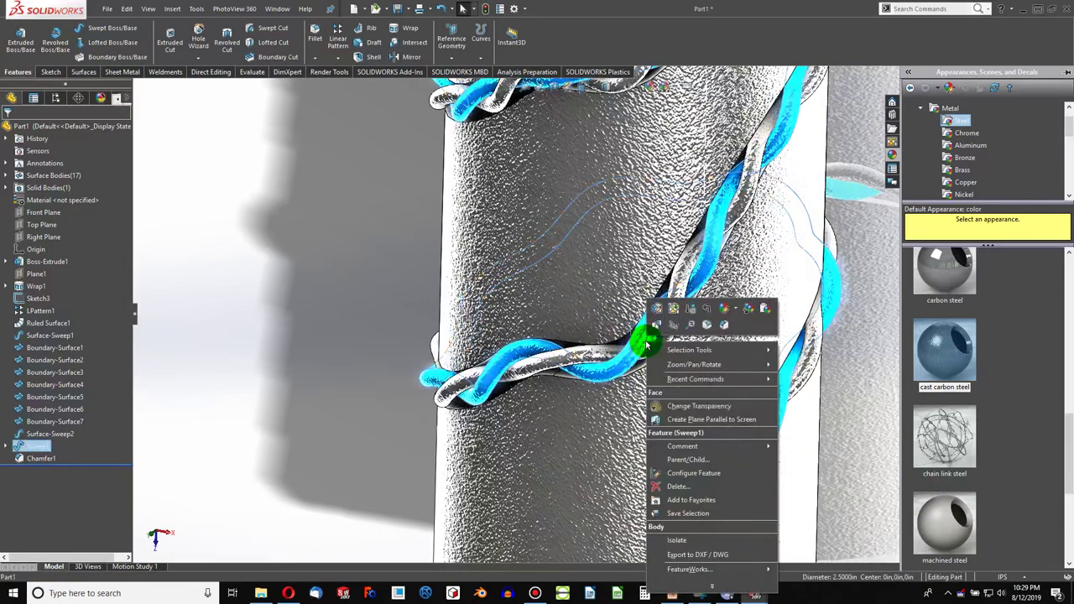
click(738, 309)
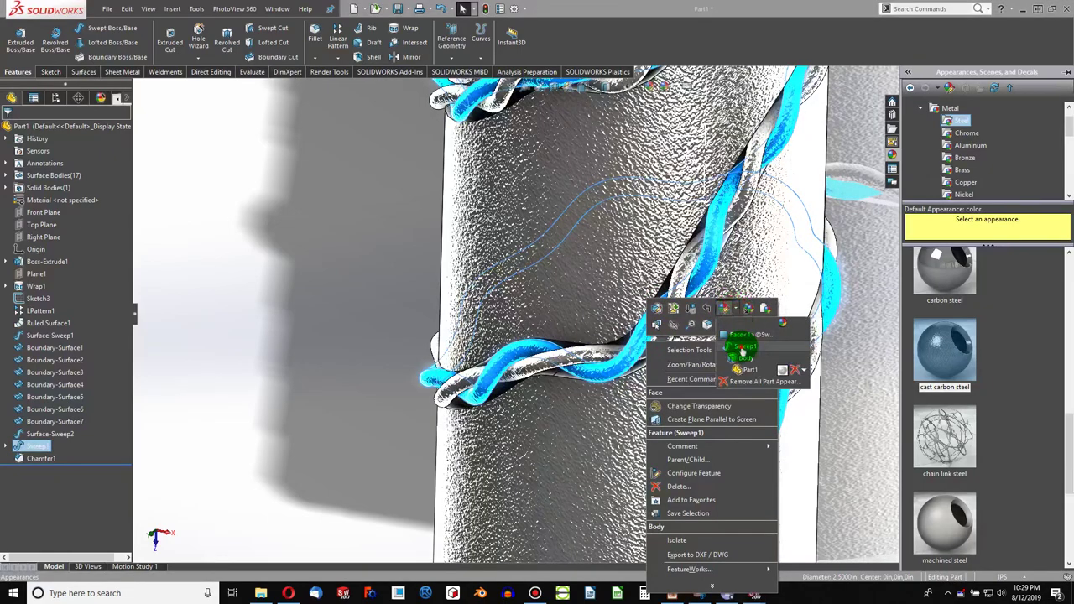
click(742, 348)
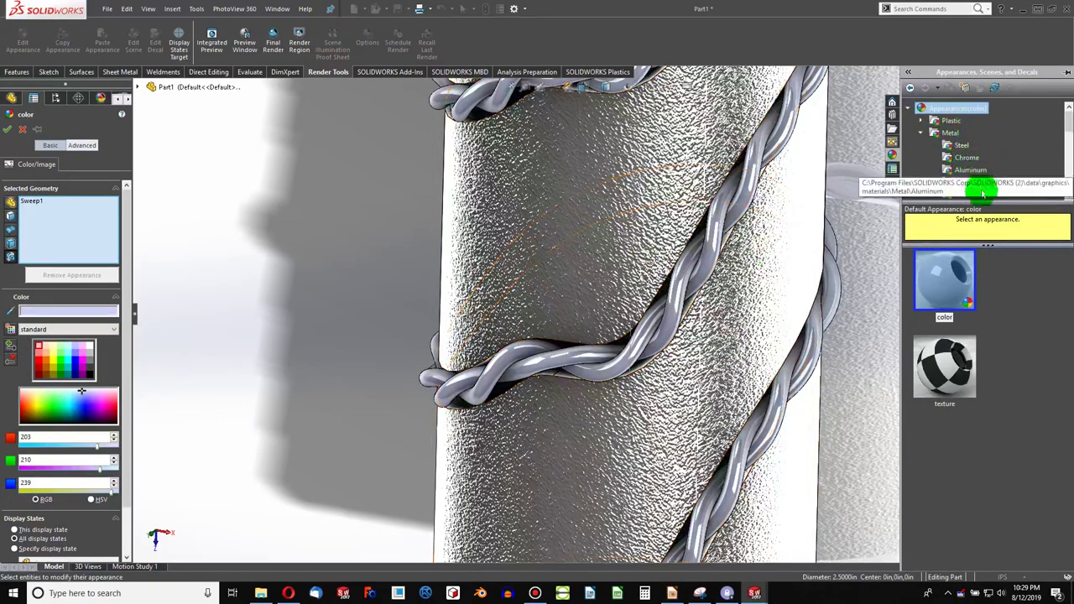
click(962, 183)
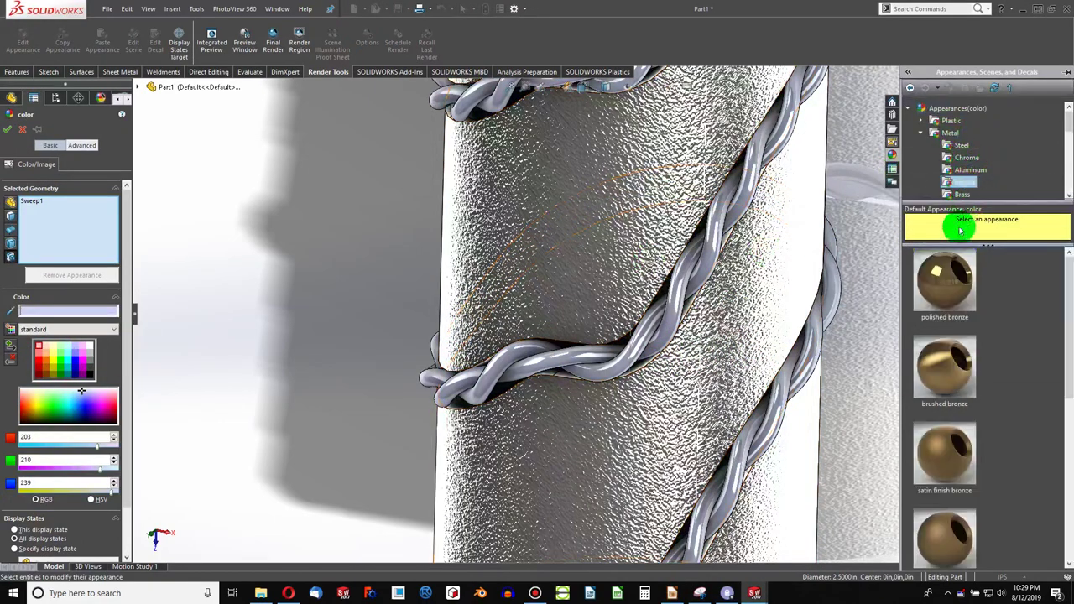
click(956, 285)
click(955, 378)
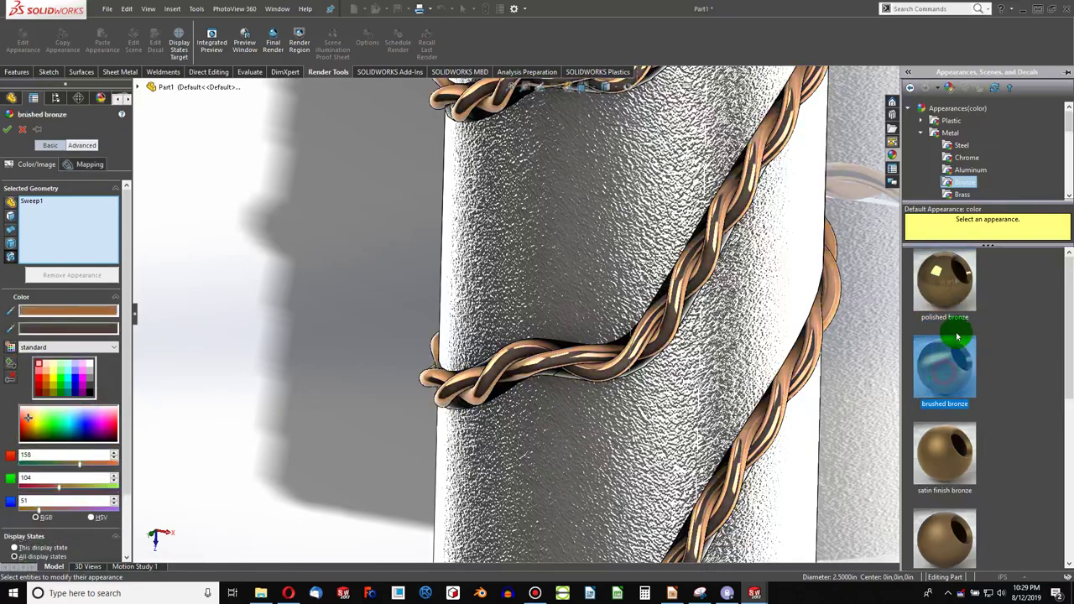
scroll(968, 191, down, 2)
click(954, 124)
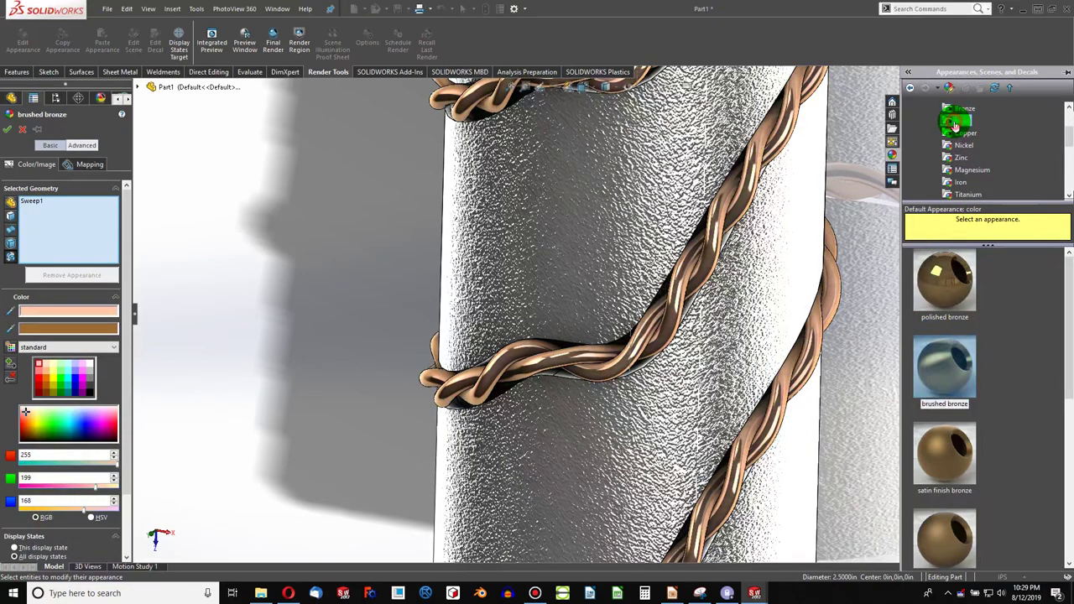
click(945, 281)
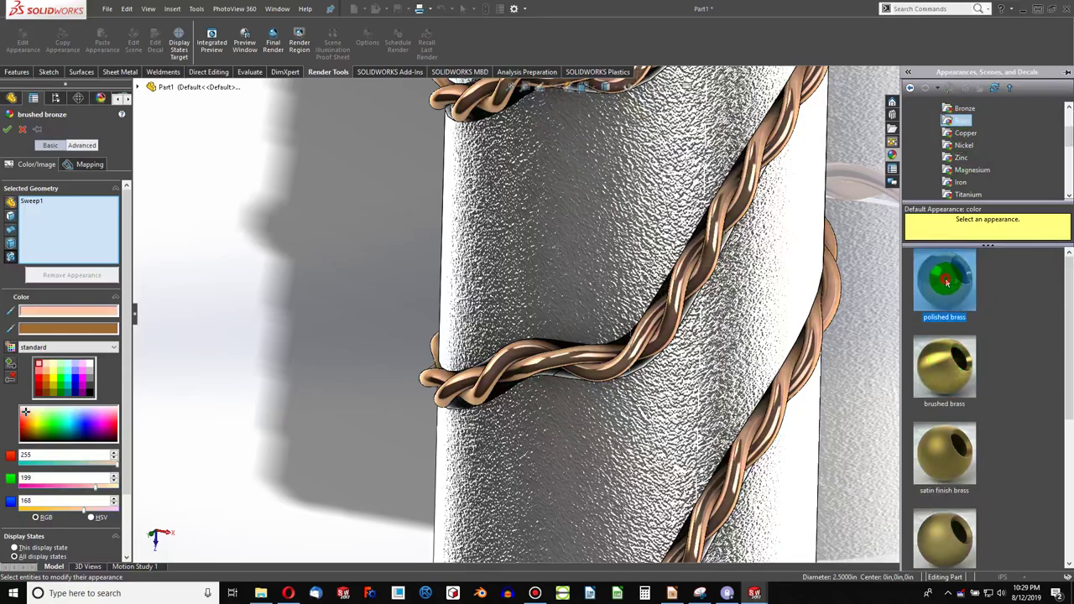
scroll(578, 311, up, 5)
scroll(615, 222, up, 3)
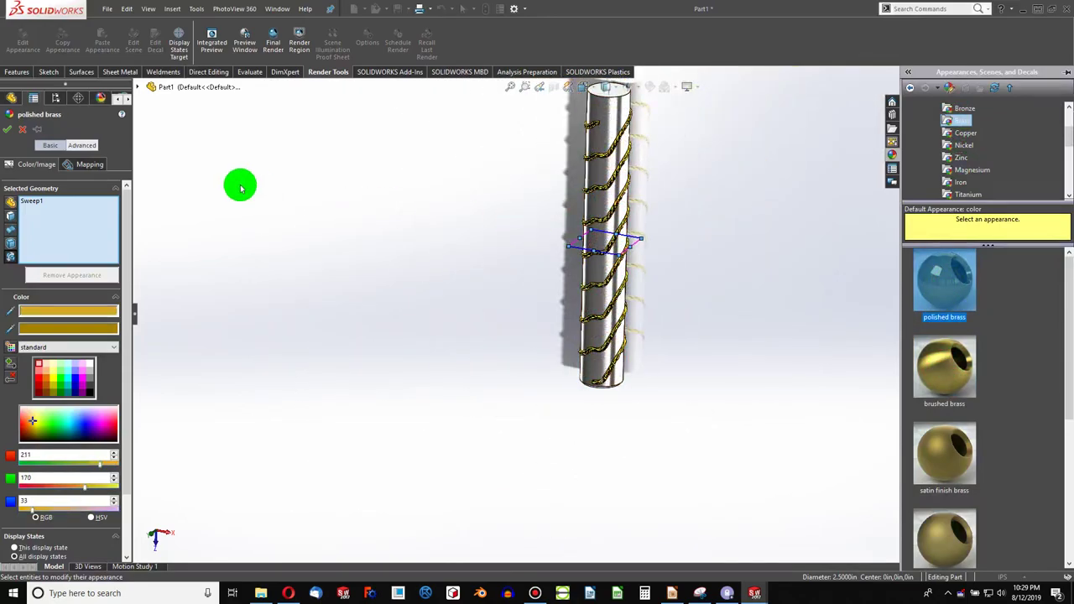
- Confirm the brass appearance, inspect the handle from several angles, and select Right Plane
click(7, 128)
scroll(621, 244, down, 3)
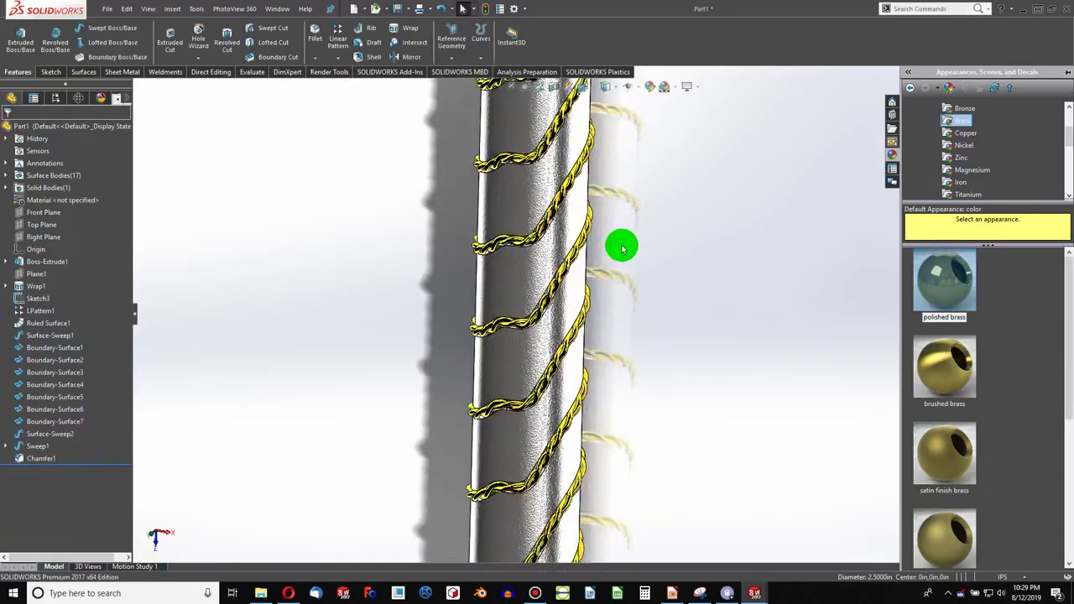
scroll(516, 276, down, 3)
mouse_move(515, 276)
middle_down()
mouse_move(647, 247)
mouse_move(549, 113)
middle_up()
scroll(571, 197, up, 3)
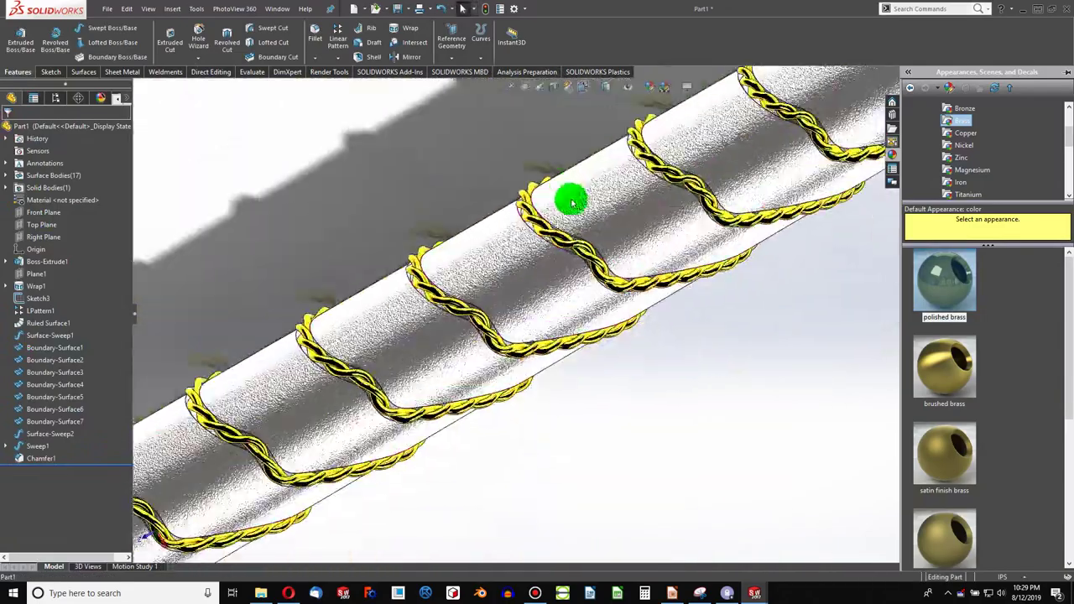
scroll(720, 202, up, 3)
scroll(763, 211, down, 3)
scroll(692, 199, down, 3)
middle_drag(692, 199, 671, 172)
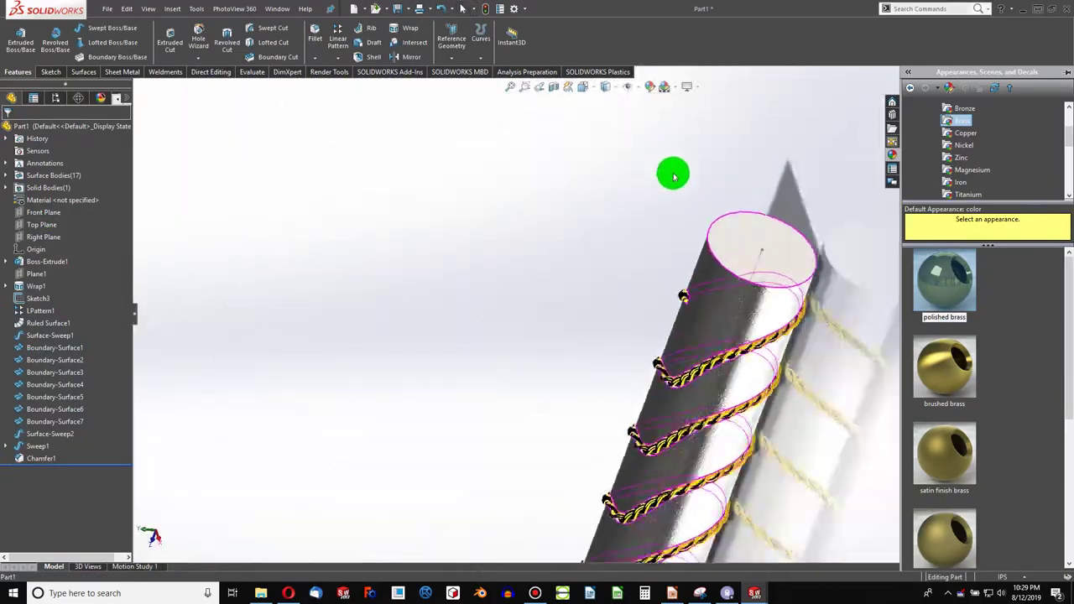
scroll(672, 173, up, 2)
key(ctrl+7)
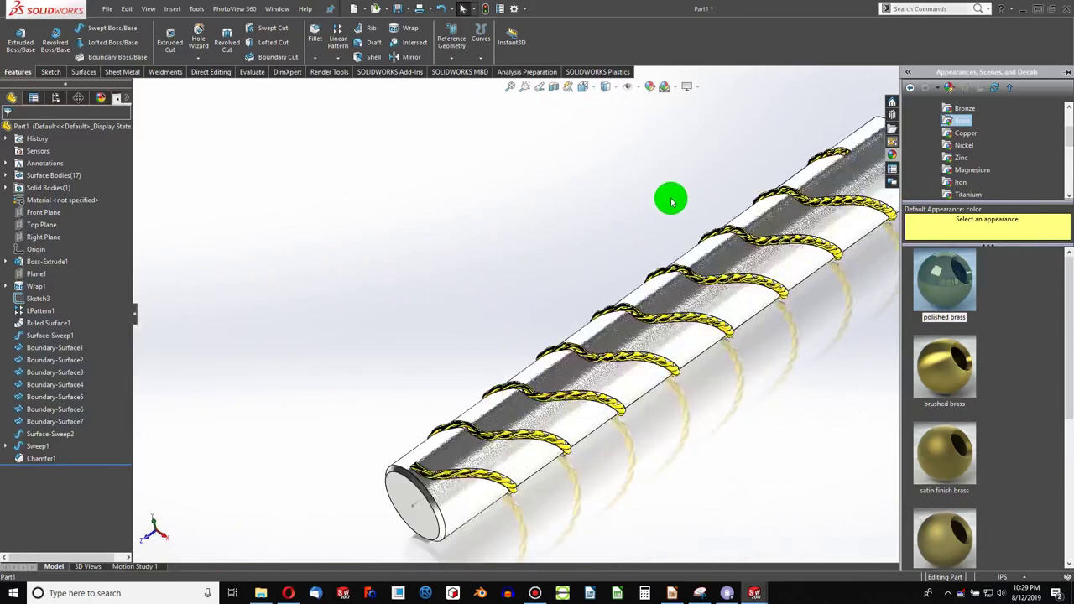
scroll(568, 204, up, 2)
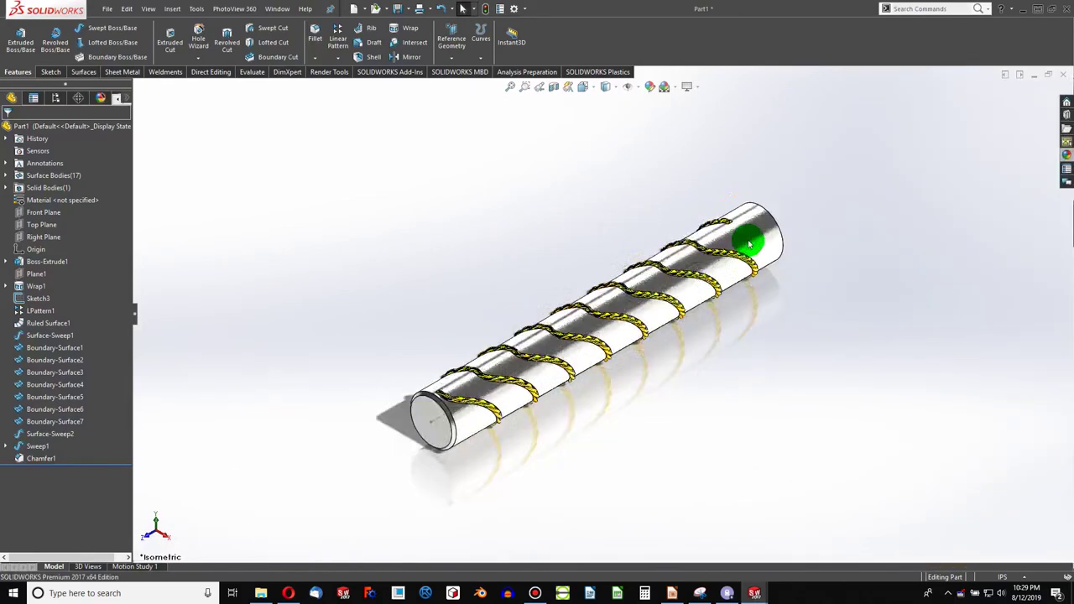
scroll(689, 273, down, 3)
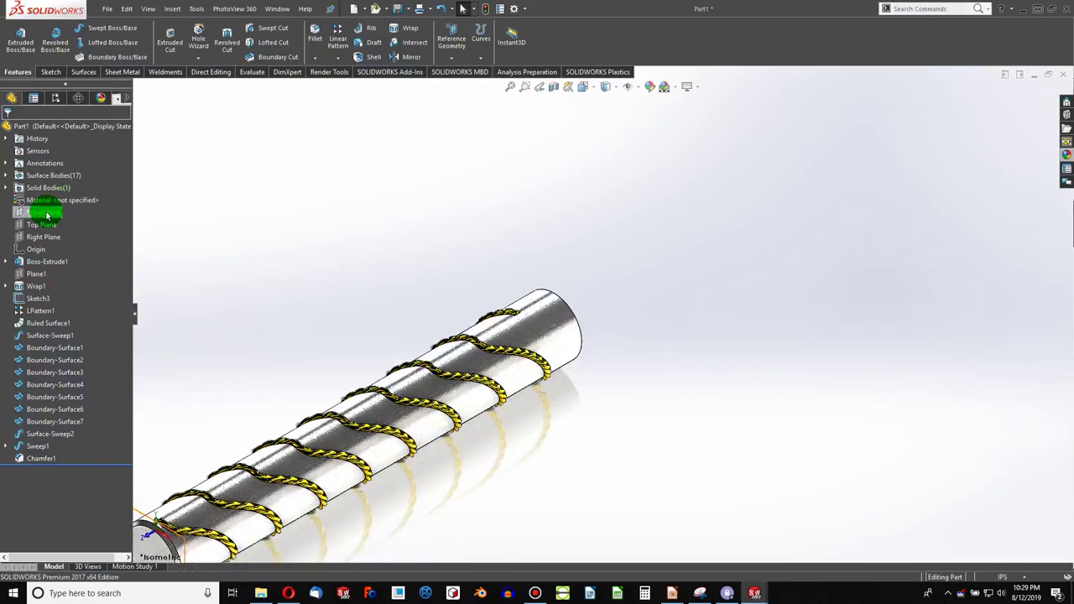
click(47, 237)
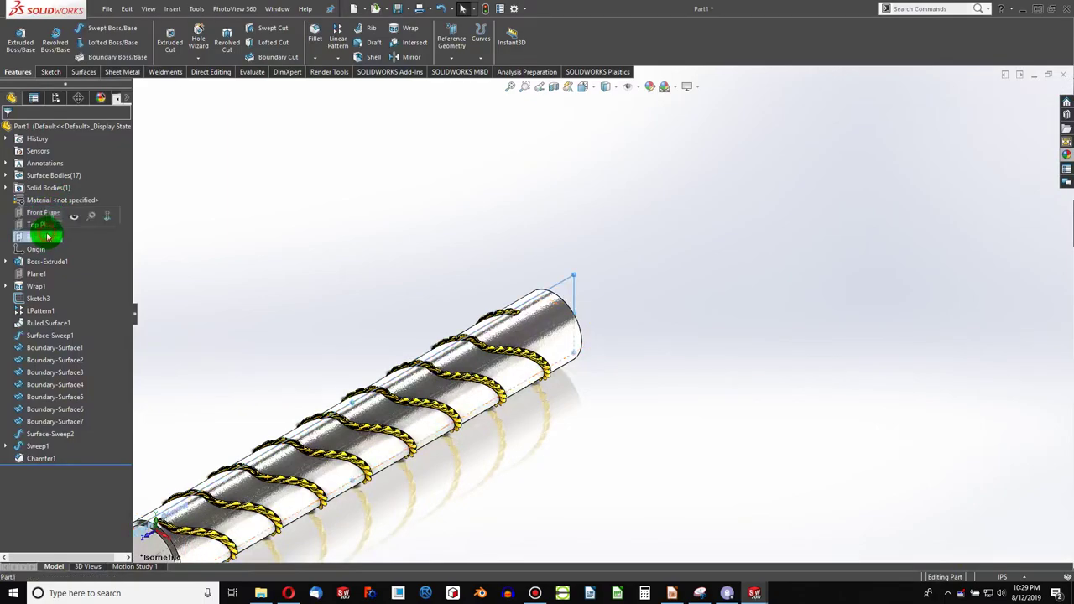
- Draw a center rectangle on the Right Plane beside the handle end
click(51, 76)
click(18, 35)
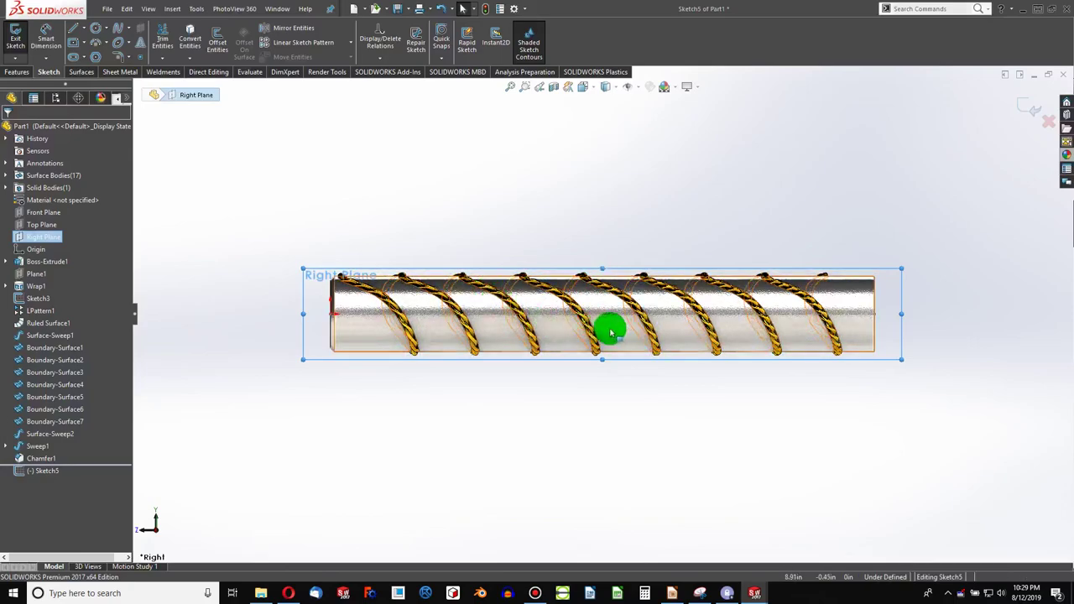
scroll(898, 321, up, 3)
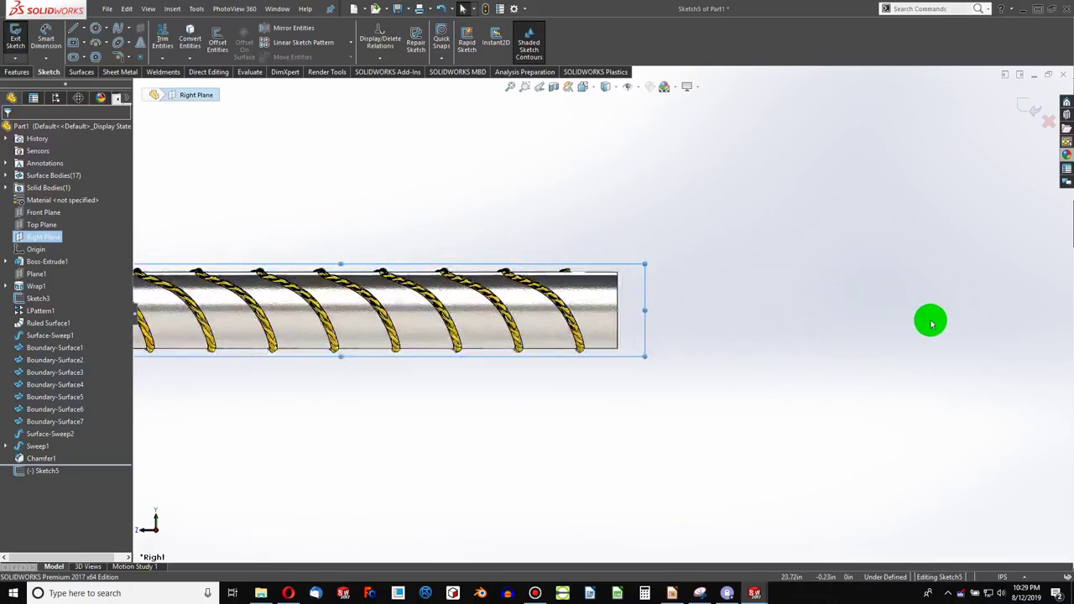
ctrl+middle_drag(931, 319, 248, 95)
click(96, 44)
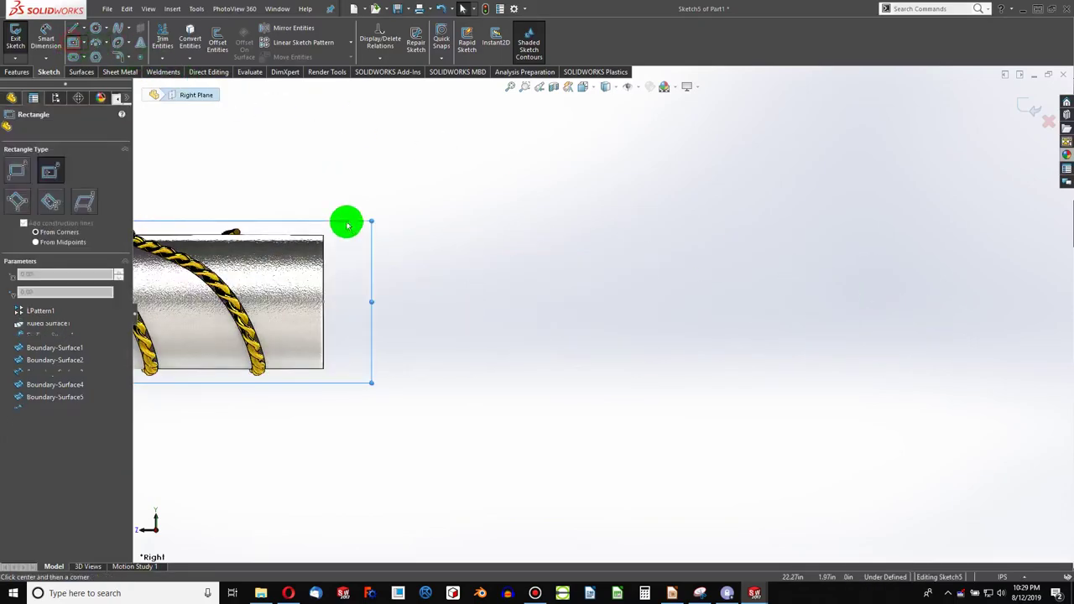
click(378, 288)
click(442, 123)
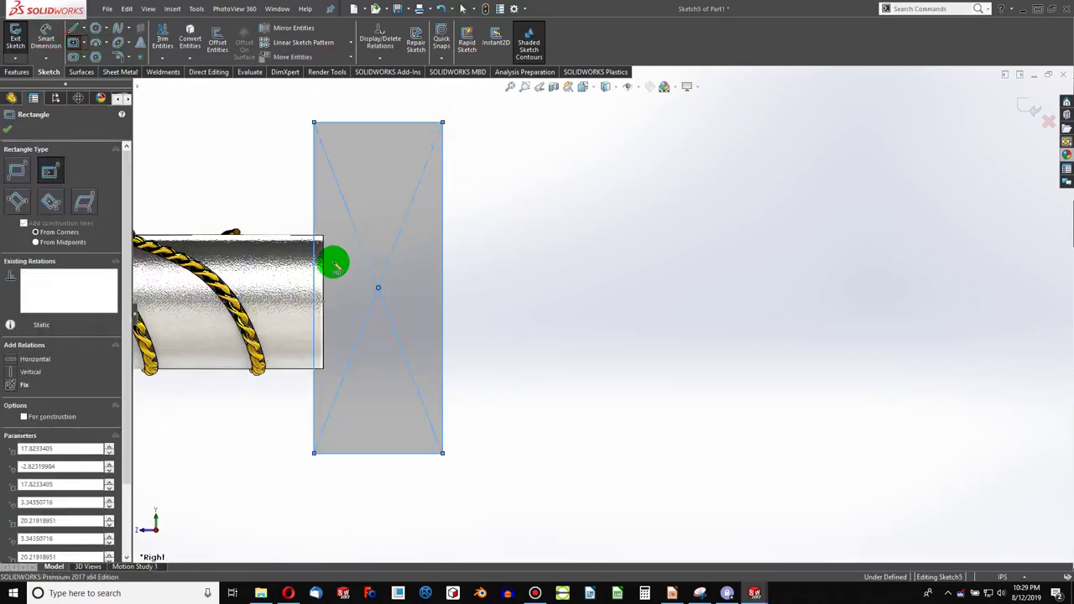
key(Escape)
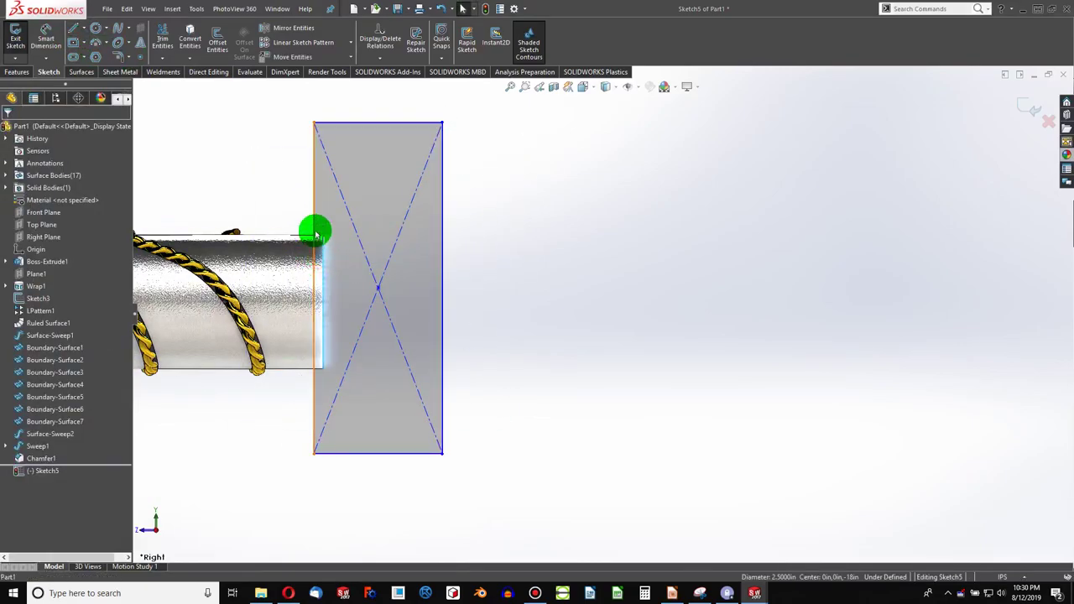
- Make a rectangle side collinear with the handle end and dimension height and width at 5
ctrl+click(318, 229)
click(10, 313)
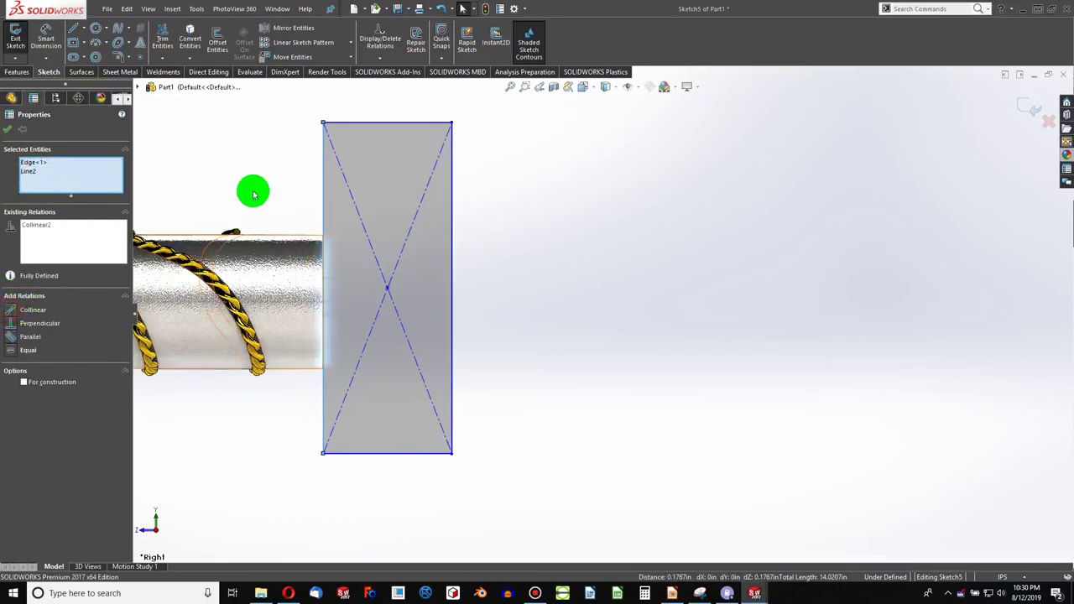
click(252, 189)
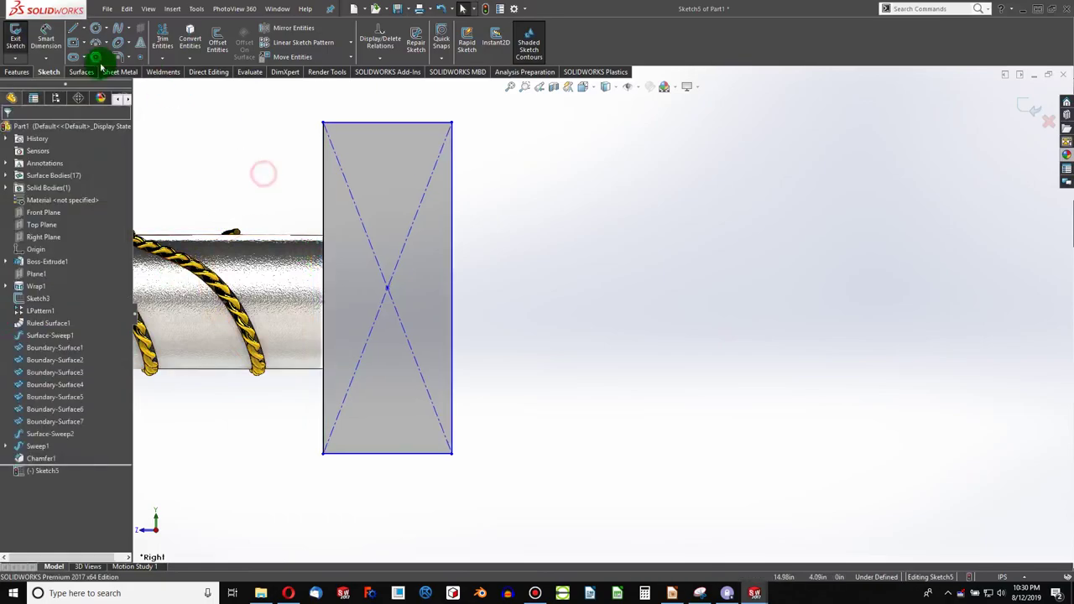
click(325, 182)
click(273, 180)
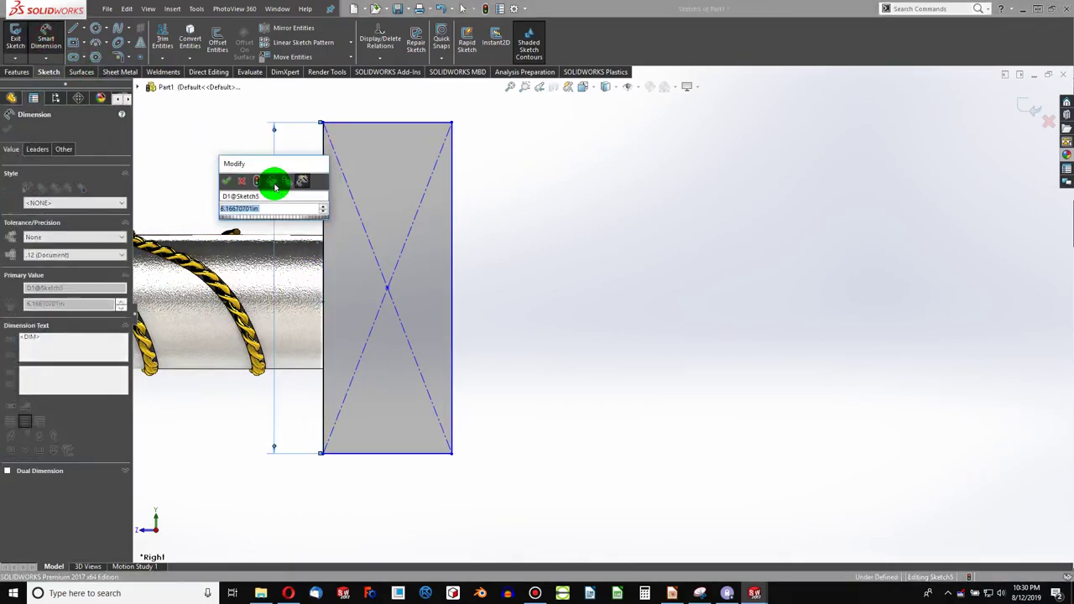
text(5)
key(Return)
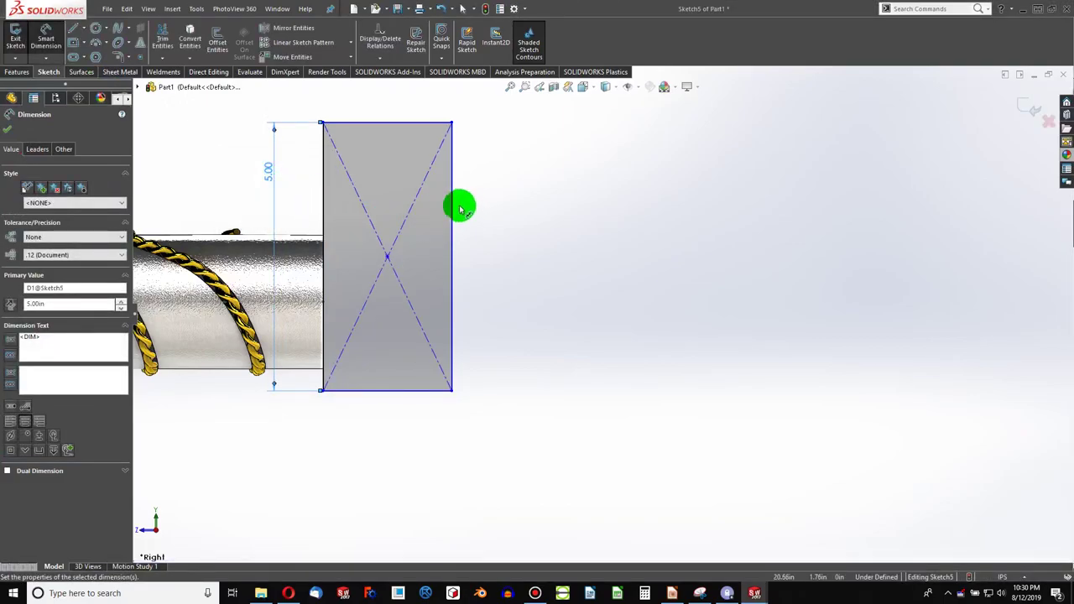
click(405, 122)
click(408, 104)
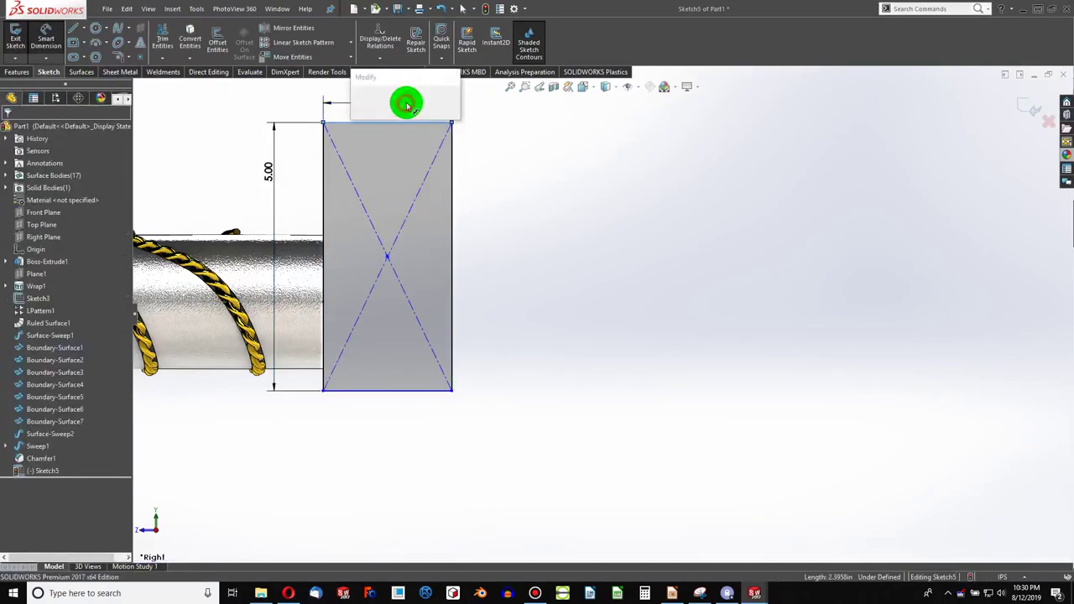
text(5)
key(Return)
key(Escape)
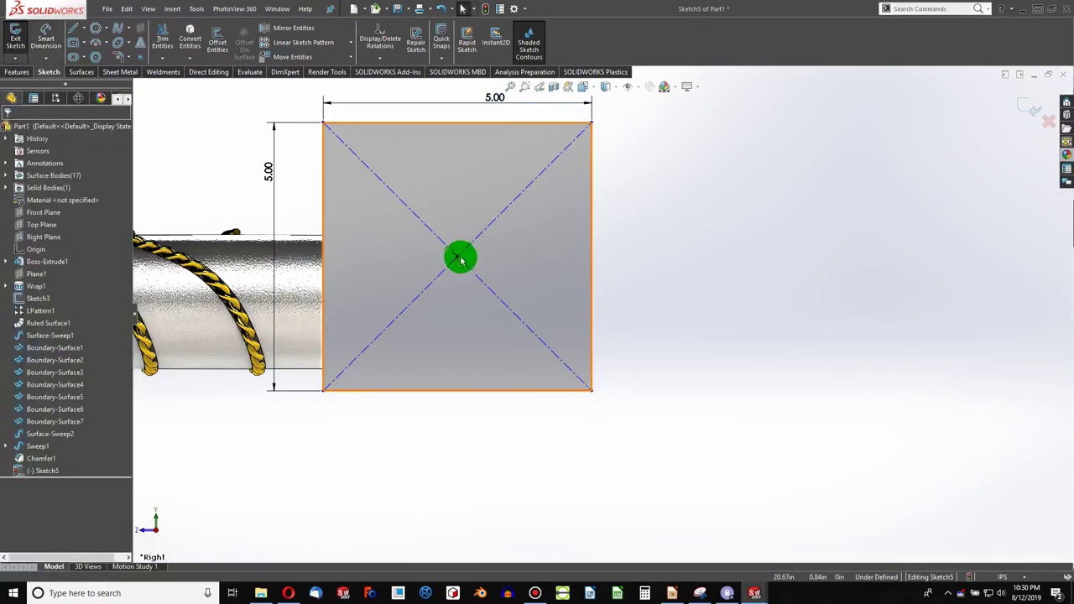
- Align the square's centre horizontally with the origin and resize the square to 6
click(454, 260)
scroll(455, 260, up, 5)
ctrl+click(313, 301)
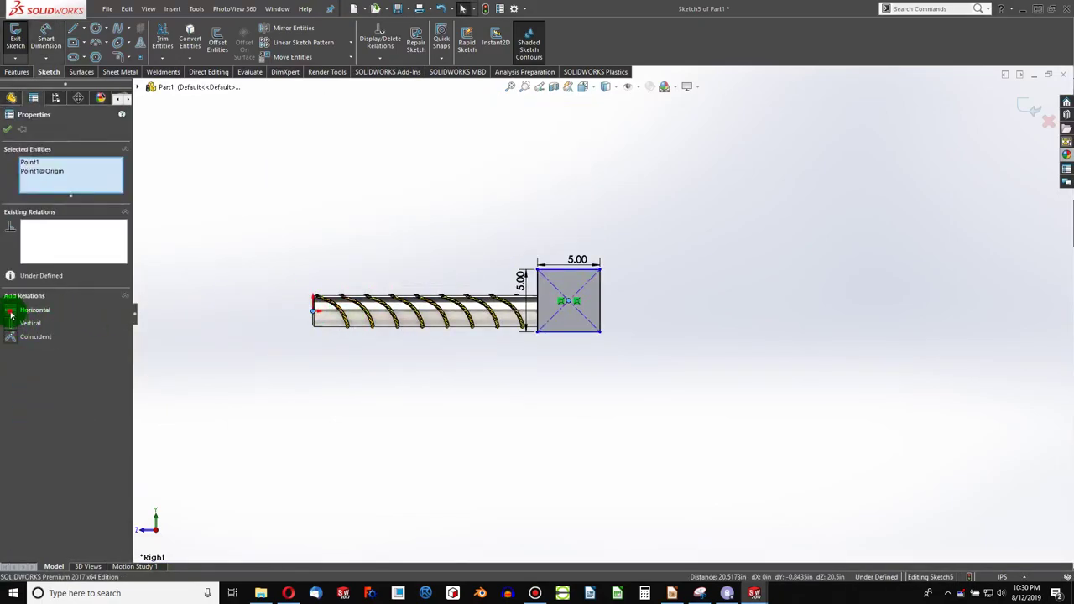
click(11, 315)
click(314, 379)
scroll(535, 294, down, 2)
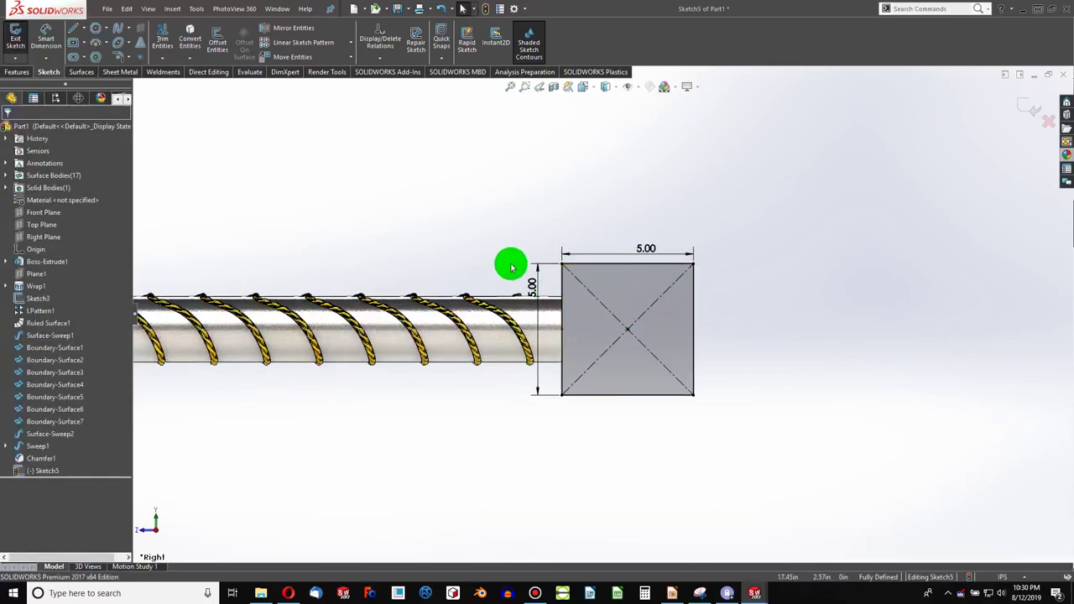
scroll(554, 311, up, 2)
scroll(561, 296, down, 1)
double_click(562, 298)
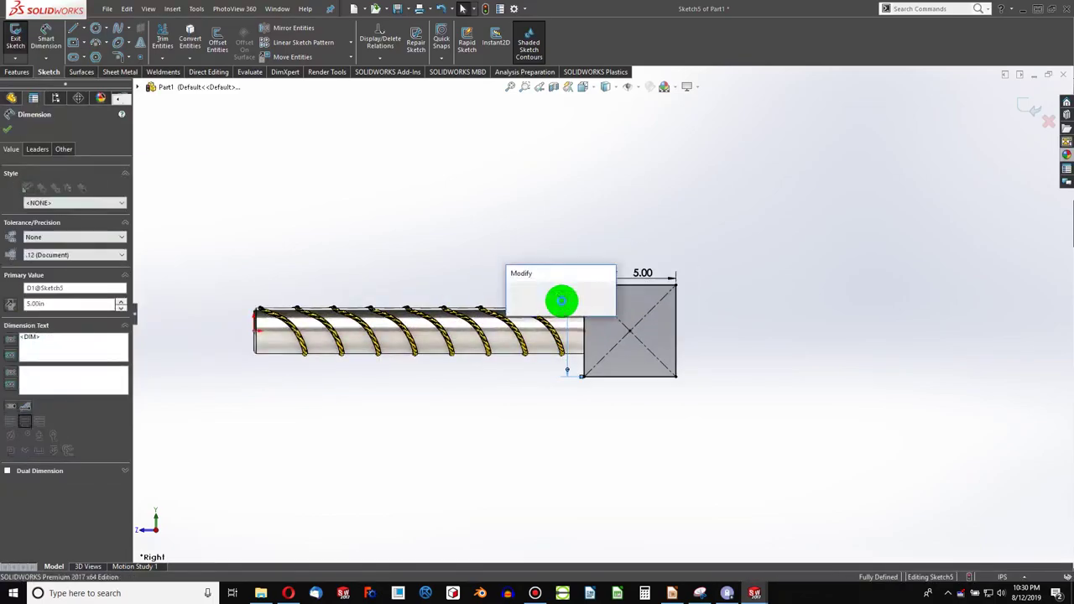
key(Return)
click(563, 303)
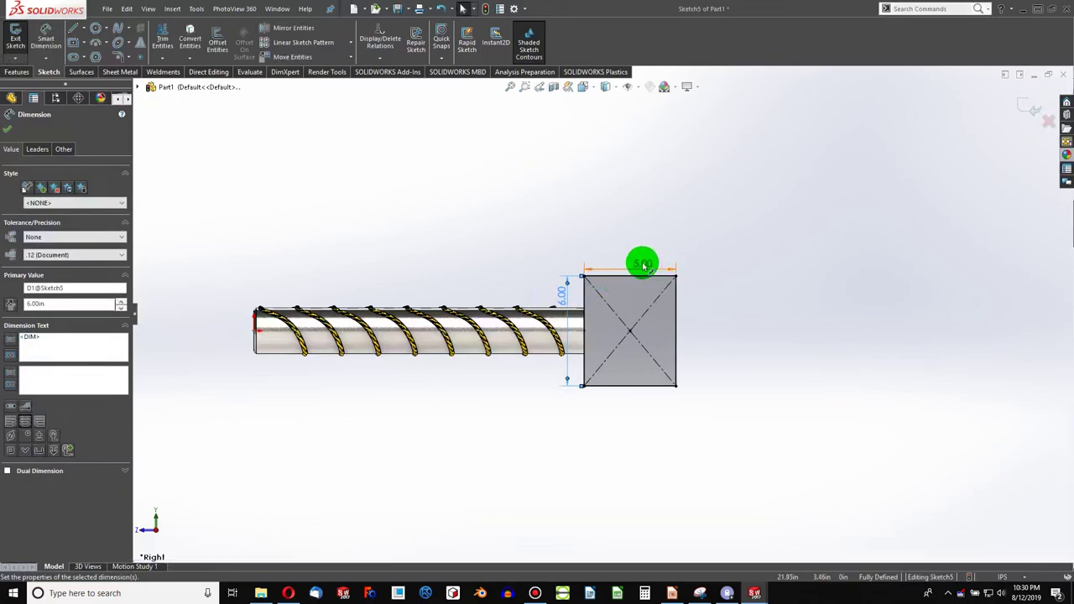
text(6)
key(Return)
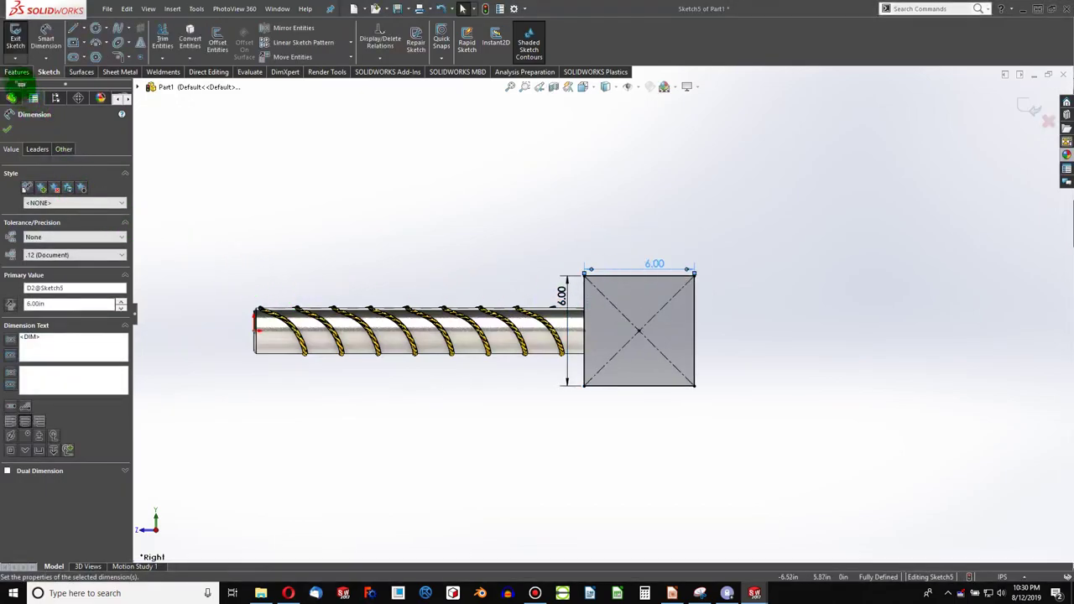
- Extrude the square 12 in mid-plane into the head block, then cancel the reopened Extrude
click(18, 71)
click(20, 37)
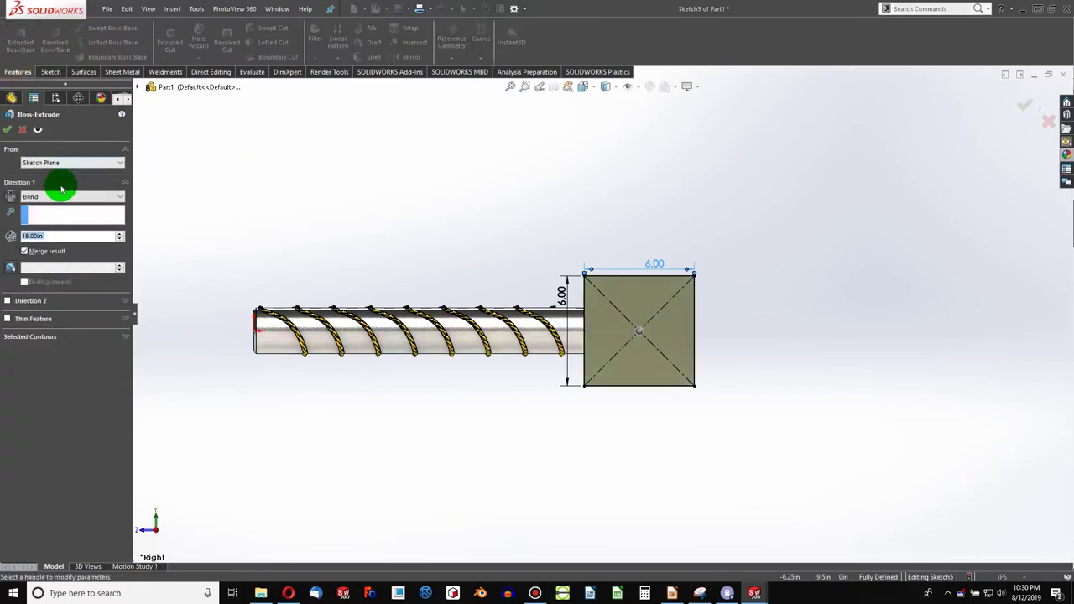
click(59, 197)
click(38, 250)
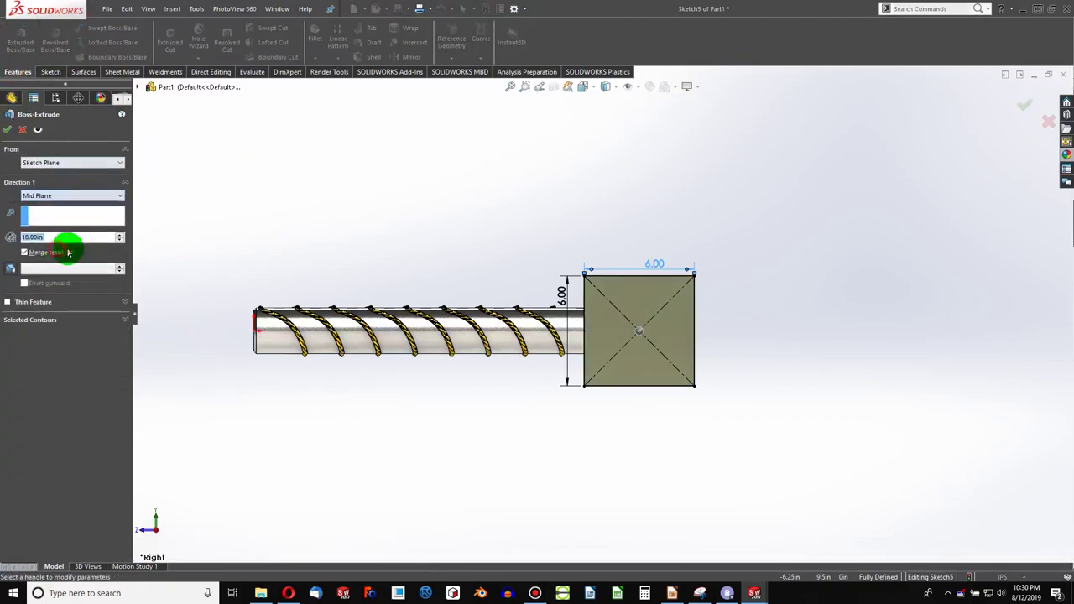
mouse_move(332, 226)
middle_down()
mouse_move(412, 252)
mouse_move(382, 344)
mouse_move(144, 302)
middle_up()
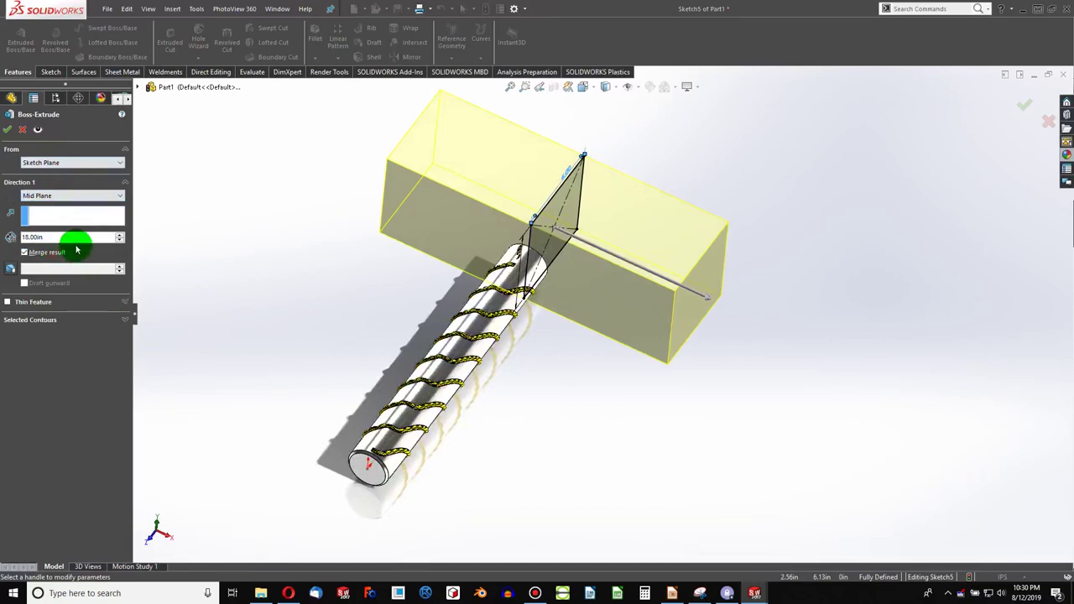
text(8)
key(Return)
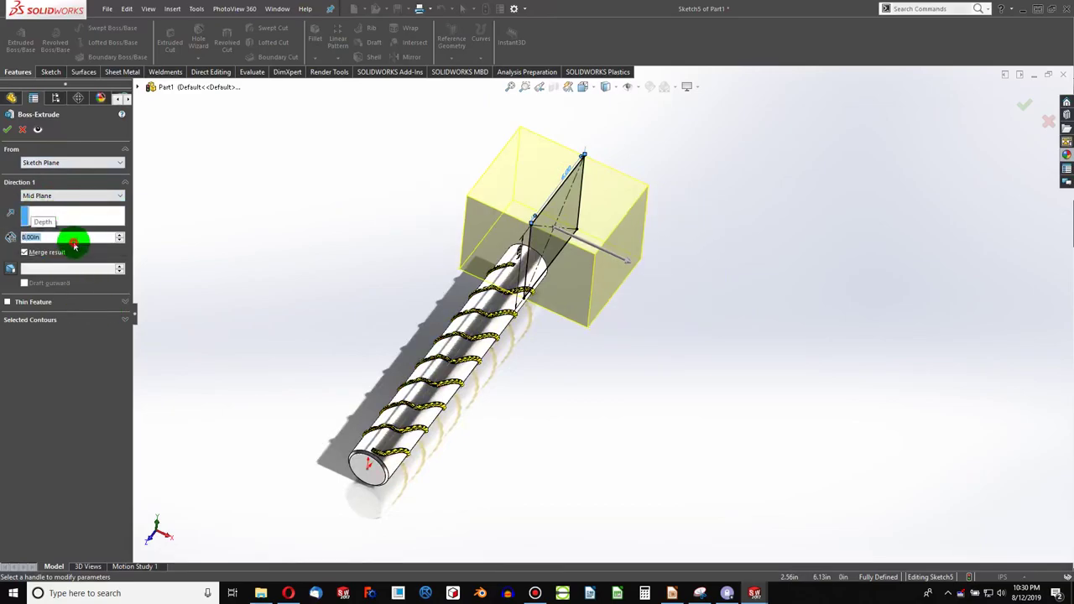
text(16)
key(Return)
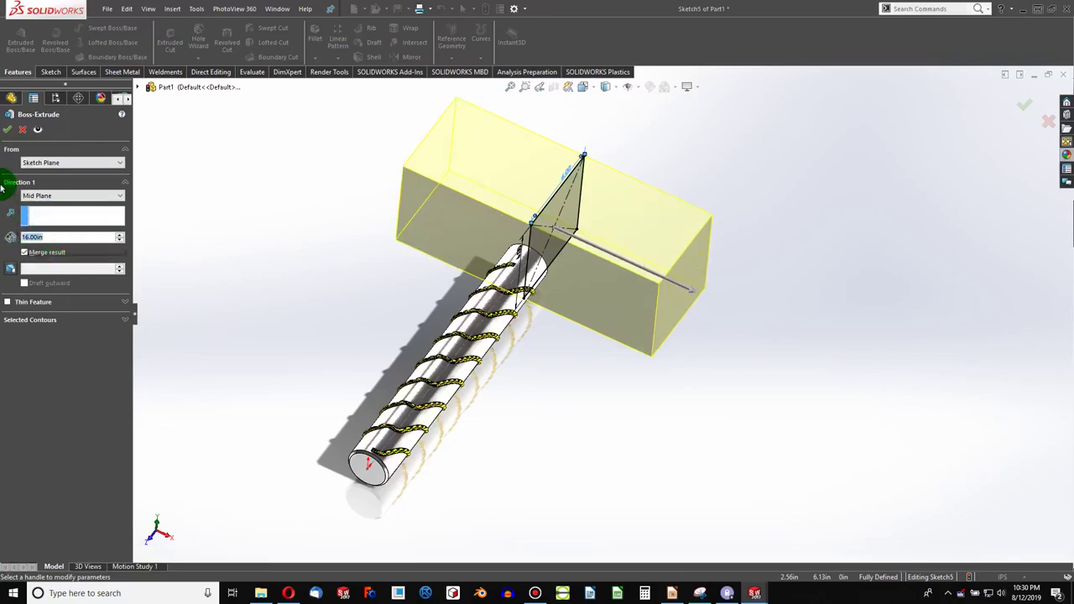
text(12)
key(Return)
middle_drag(461, 299, 435, 290)
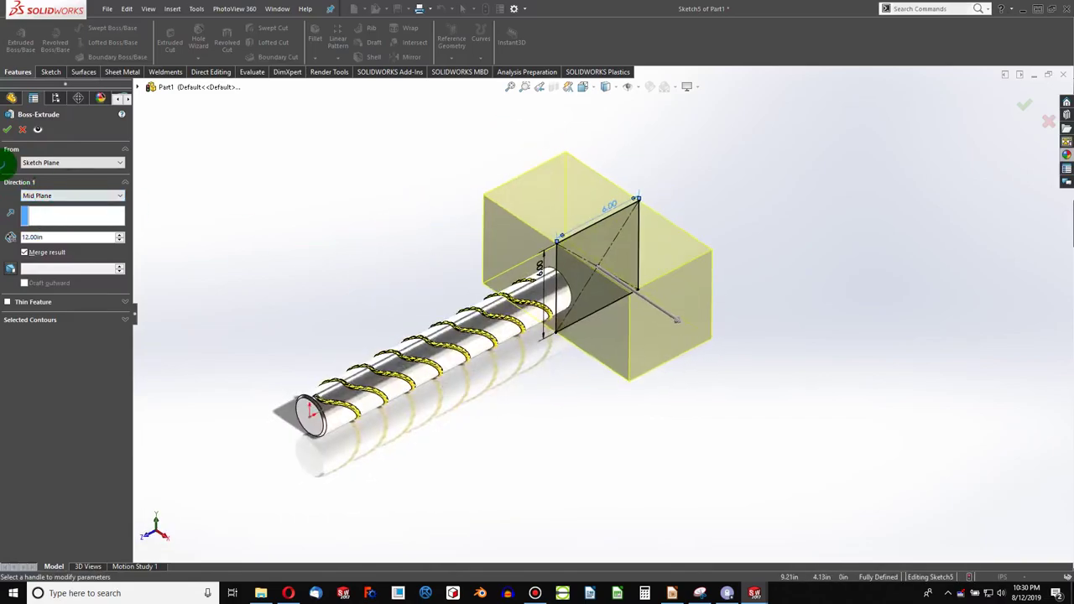
click(6, 130)
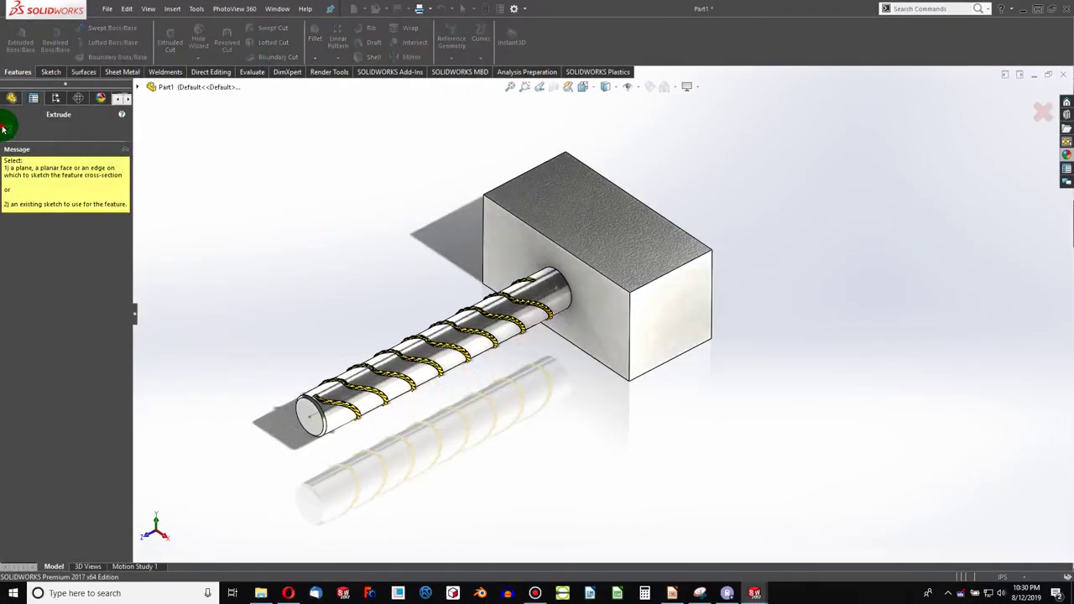
click(7, 129)
scroll(545, 281, down, 3)
scroll(613, 302, up, 2)
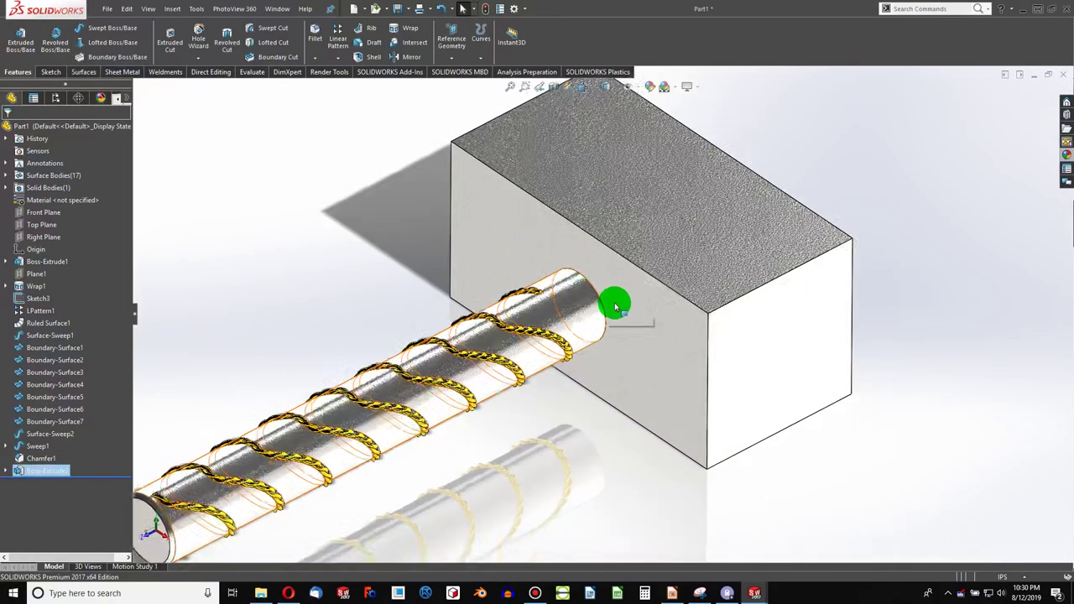
scroll(614, 302, up, 2)
scroll(613, 304, down, 2)
scroll(662, 256, down, 2)
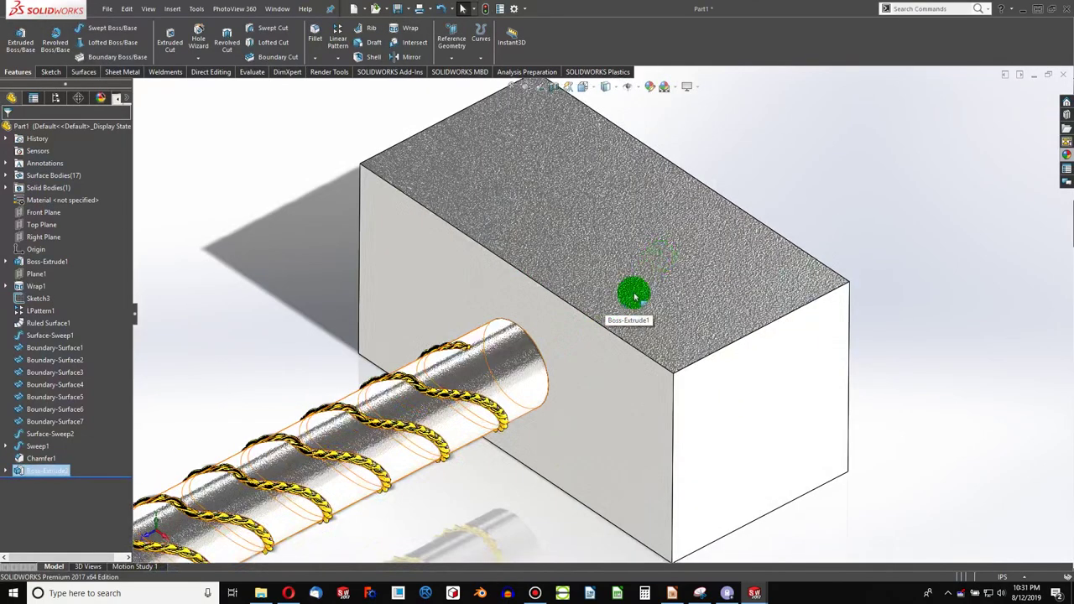
scroll(635, 293, down, 2)
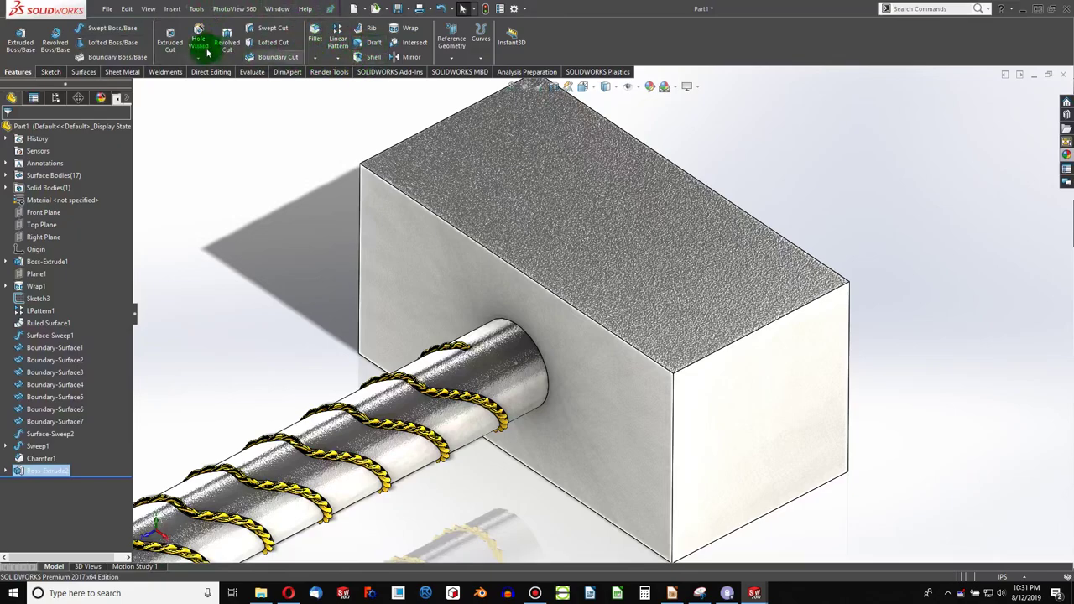
- Start a chamfer on the first head edge with a 0.50 in distance
click(313, 59)
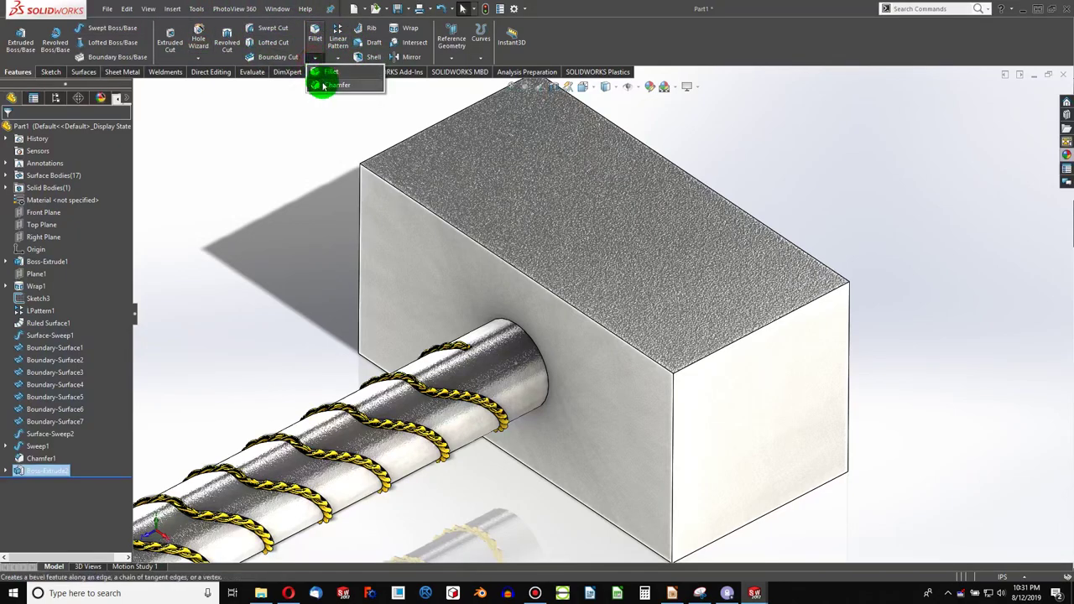
click(334, 85)
click(403, 194)
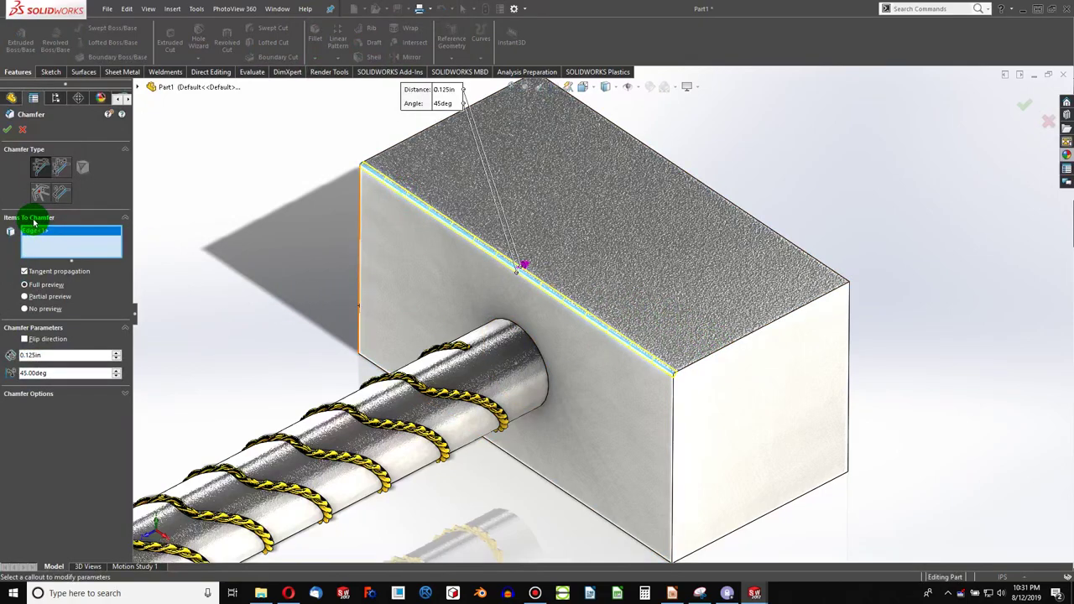
double_click(51, 373)
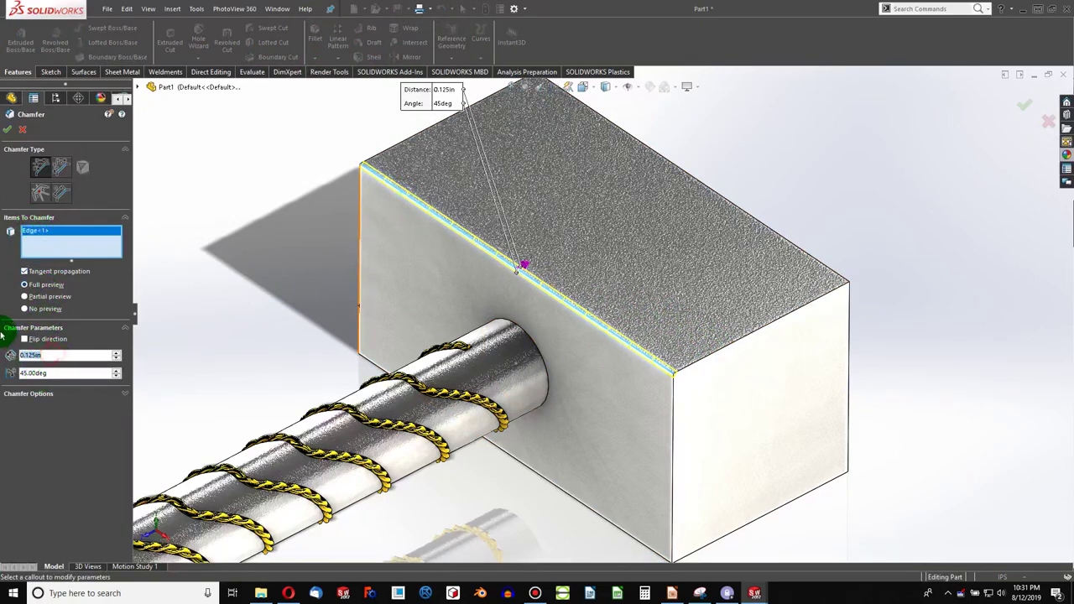
text(0.5)
key(Return)
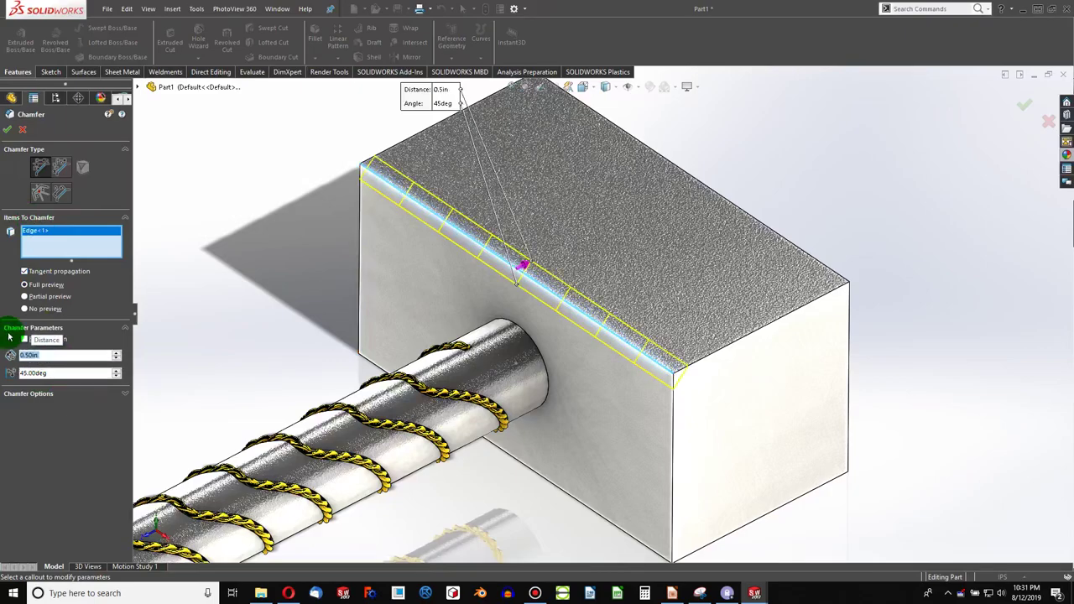
- Add the head's lower front, top back, side and underside edges to the chamfer
click(562, 490)
middle_drag(561, 489, 722, 383)
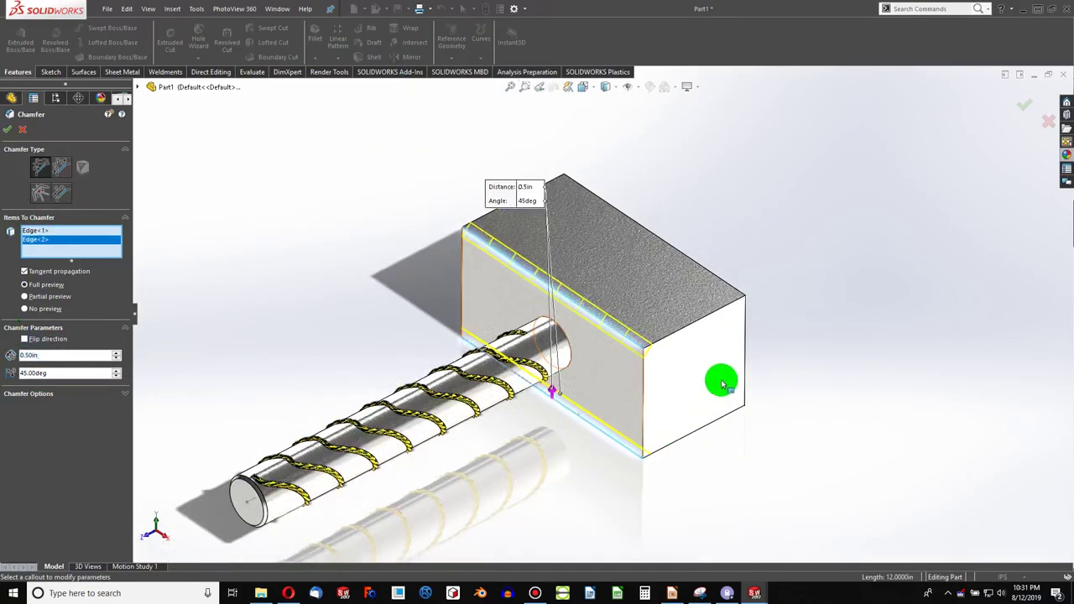
scroll(718, 260, down, 2)
scroll(718, 258, down, 1)
click(716, 258)
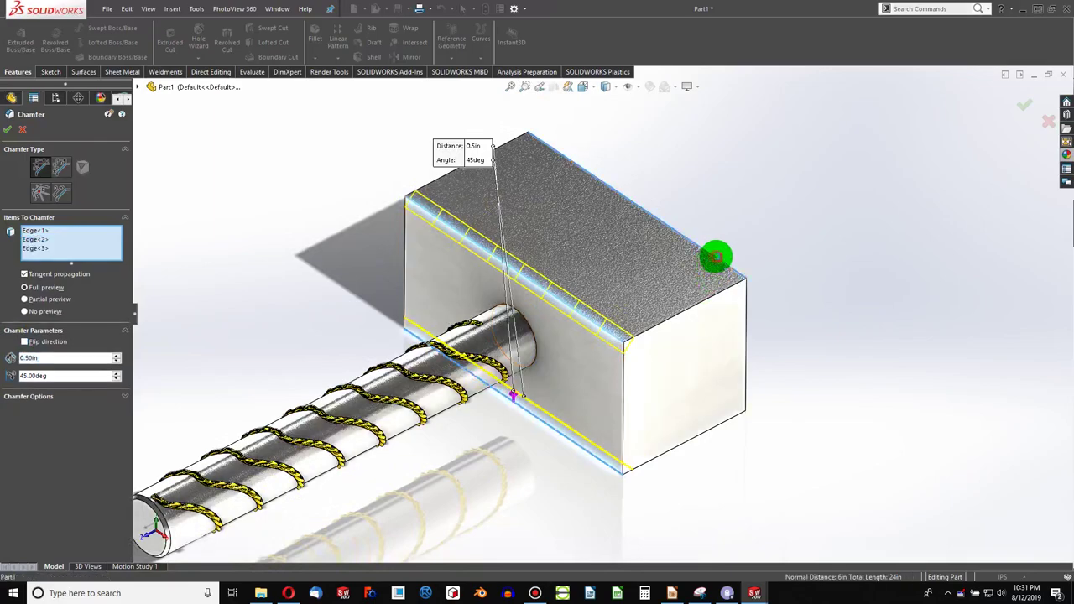
middle_drag(756, 360, 769, 379)
mouse_move(837, 367)
middle_down()
mouse_move(774, 431)
mouse_move(779, 367)
middle_up()
click(804, 384)
click(781, 367)
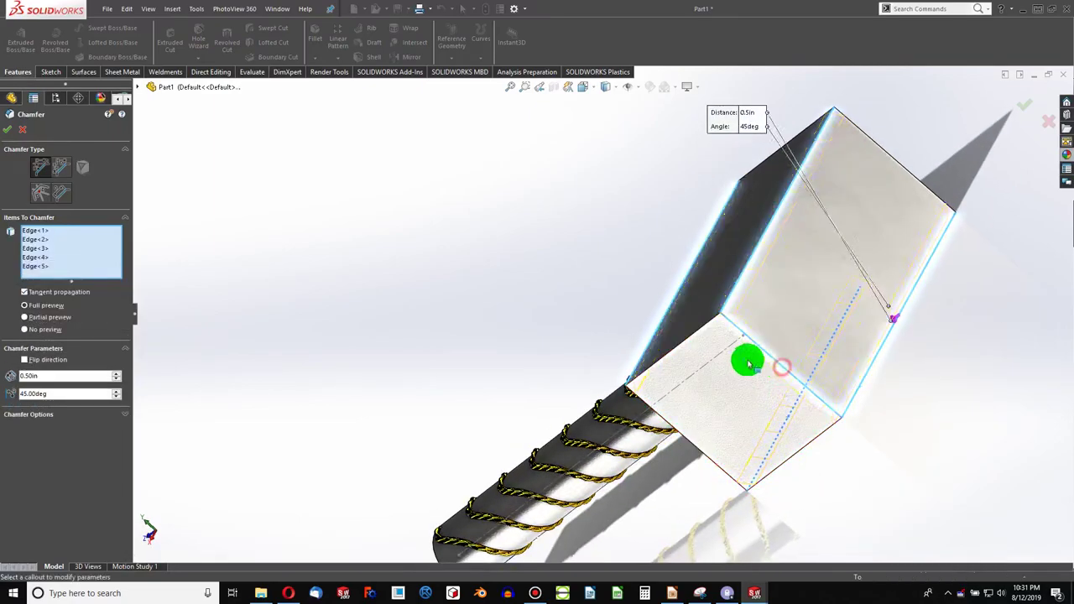
click(684, 346)
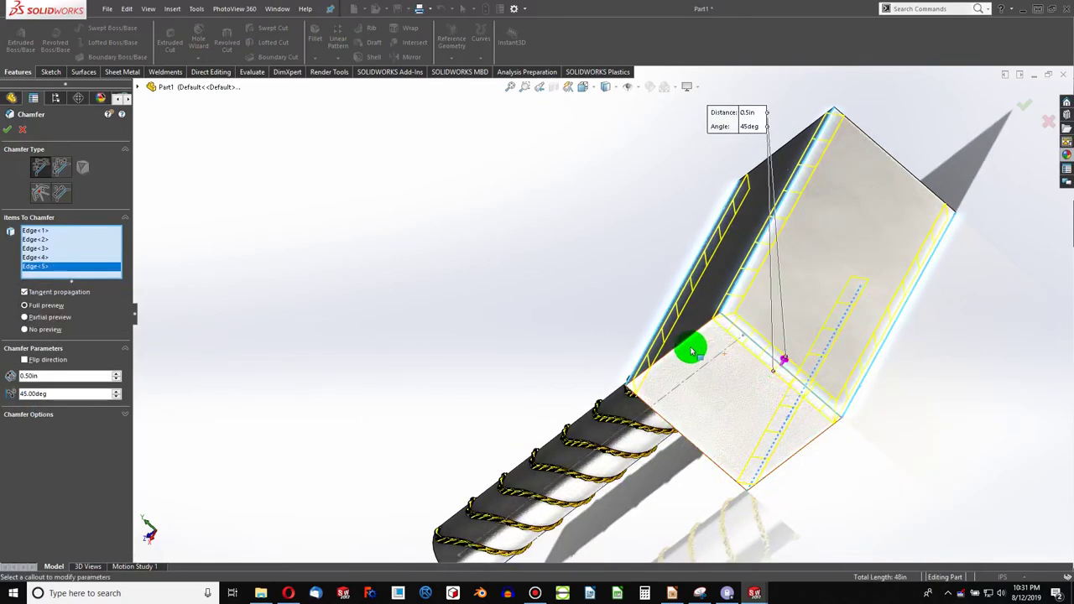
click(703, 456)
click(793, 452)
- Add the head's end-face edges and the handle rim, then accept the 45° chamfer
mouse_move(791, 453)
middle_down()
mouse_move(697, 395)
mouse_move(578, 431)
middle_up()
middle_drag(579, 295, 570, 283)
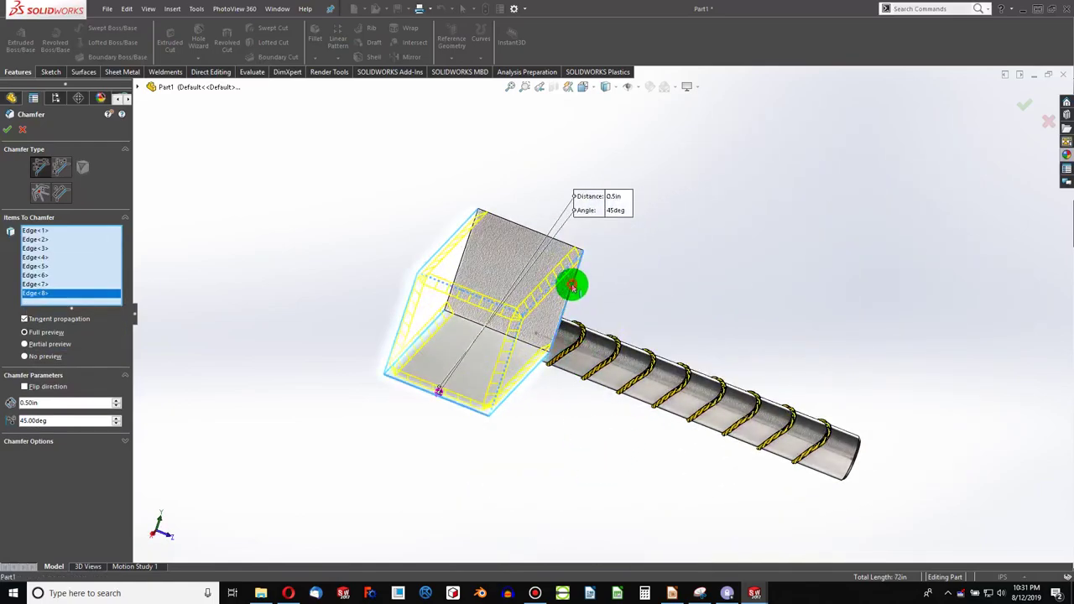
click(571, 286)
click(529, 238)
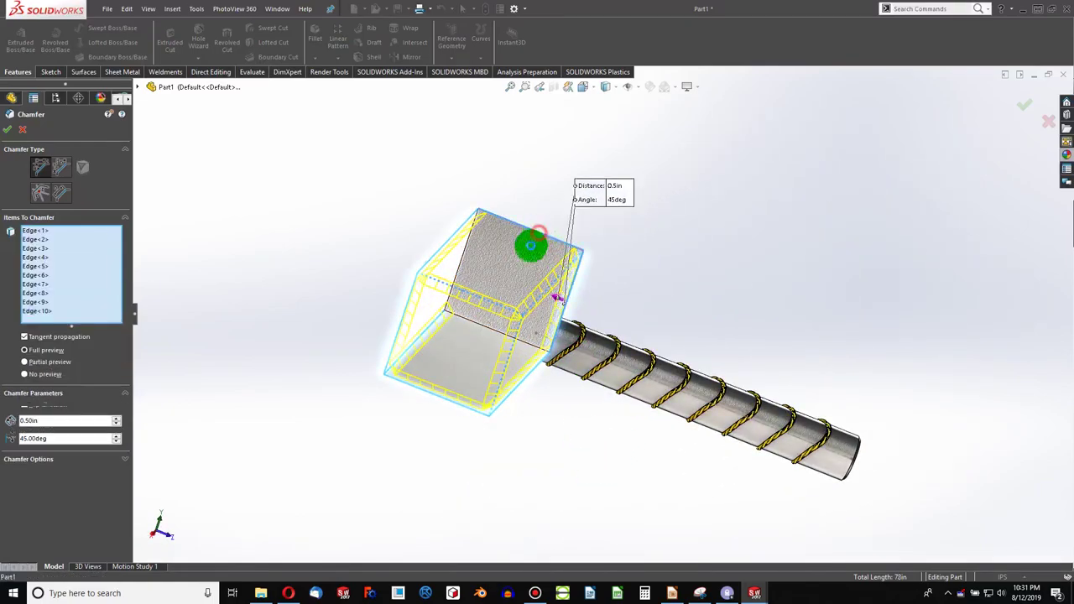
click(503, 338)
middle_drag(503, 337, 573, 336)
scroll(571, 334, down, 3)
click(571, 334)
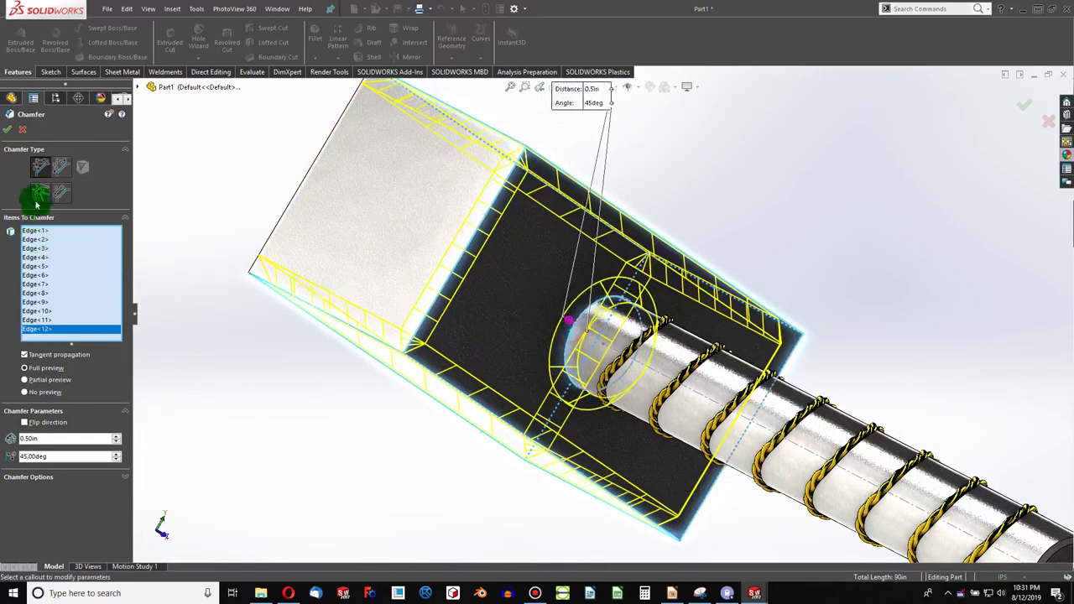
click(6, 130)
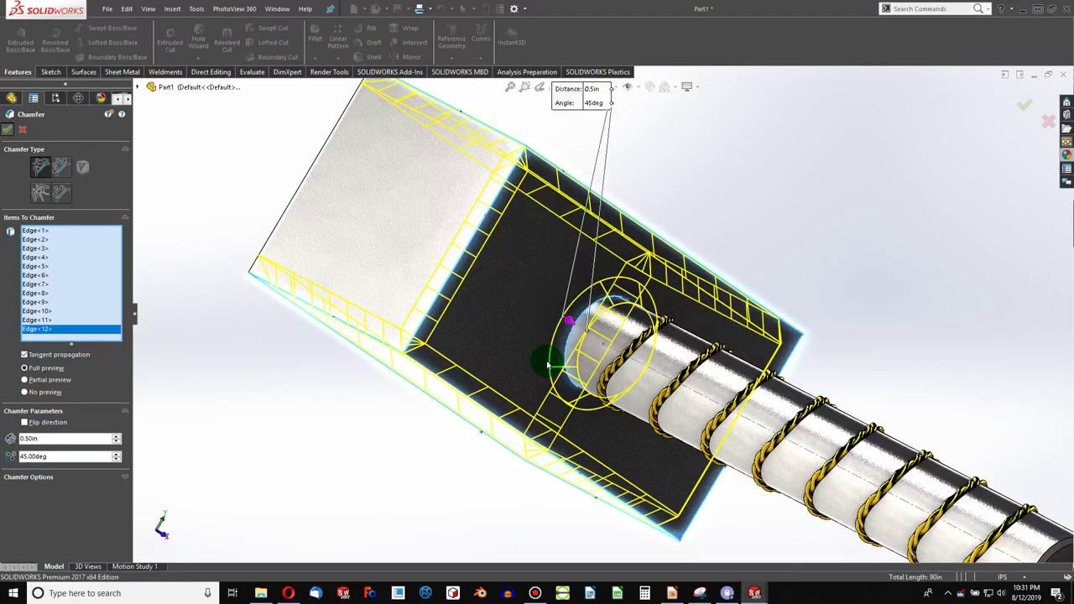
right_click(862, 456)
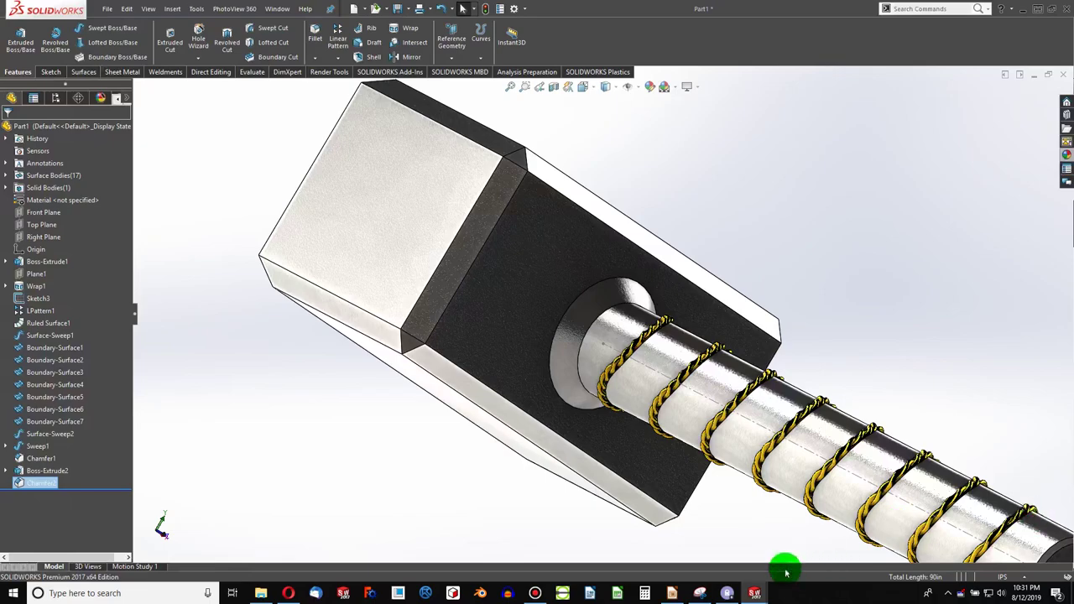
- Switch between the open SOLIDWORKS documents to bring Hammer2 forward
click(755, 593)
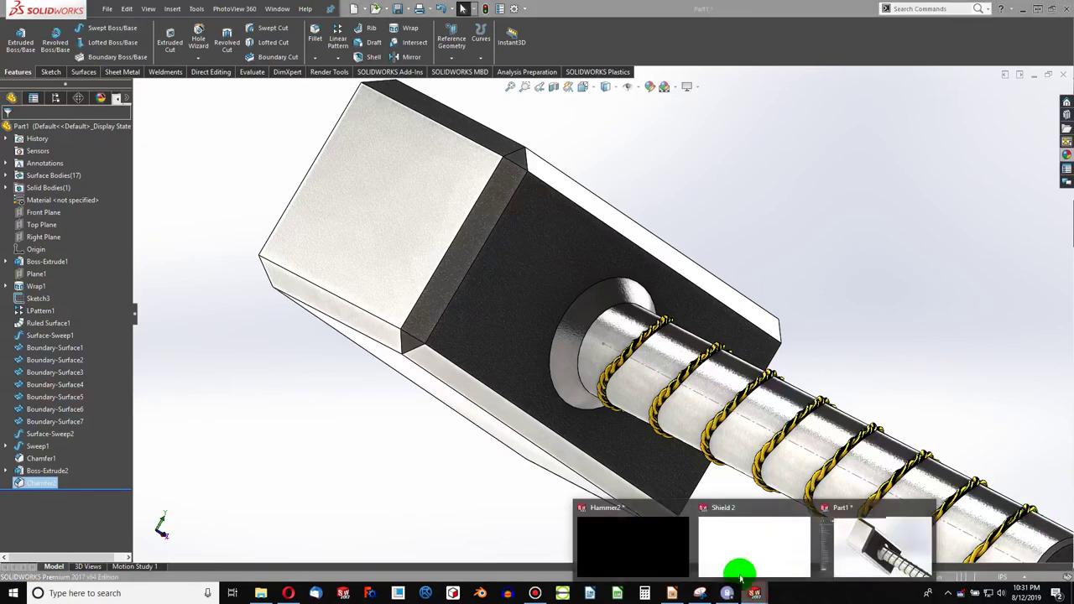
click(750, 537)
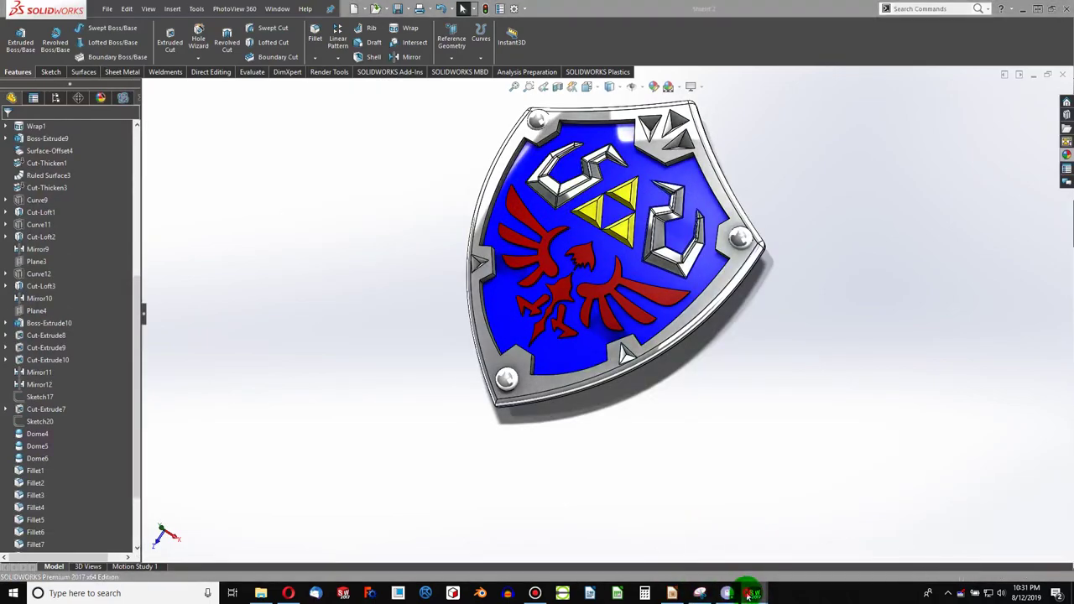
click(755, 593)
click(655, 522)
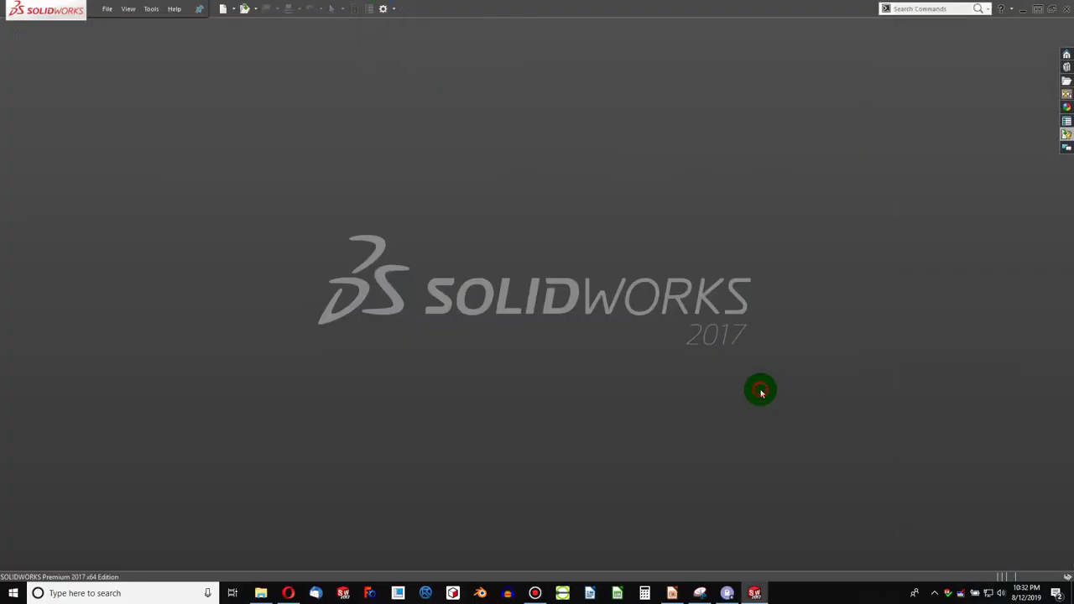
- Reopen Hammer2 from Recent Documents, accepting its auto-saved version
click(258, 10)
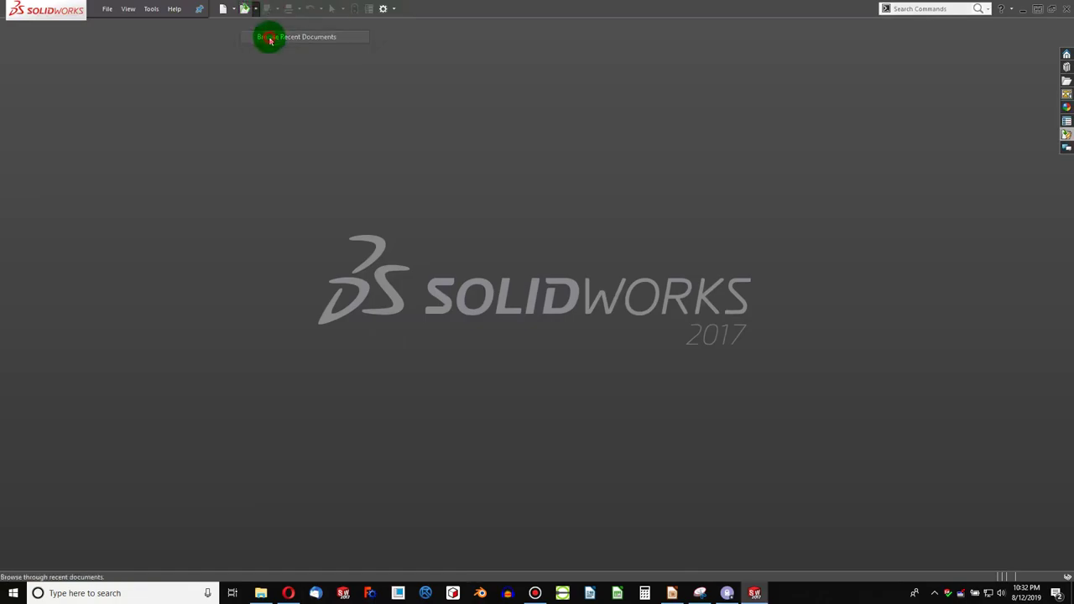
click(270, 40)
click(340, 168)
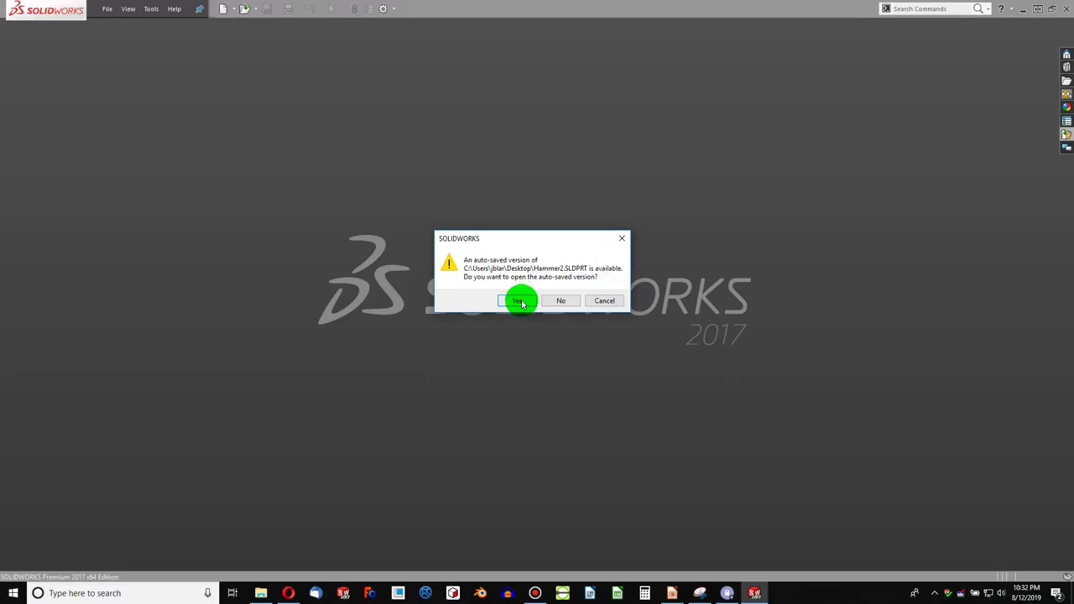
click(519, 300)
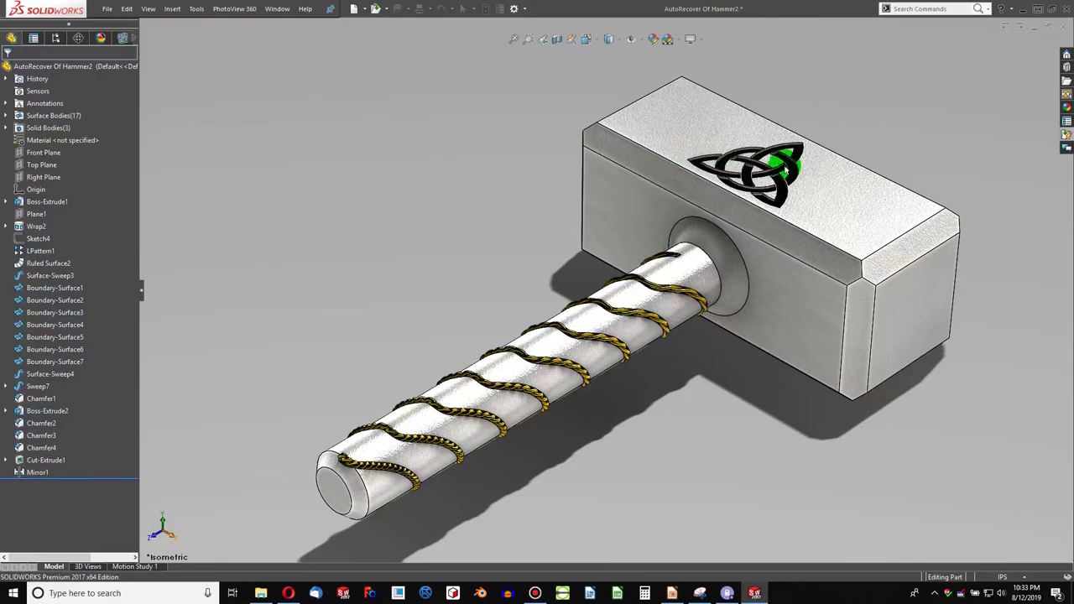
scroll(781, 172, up, 2)
scroll(753, 228, down, 3)
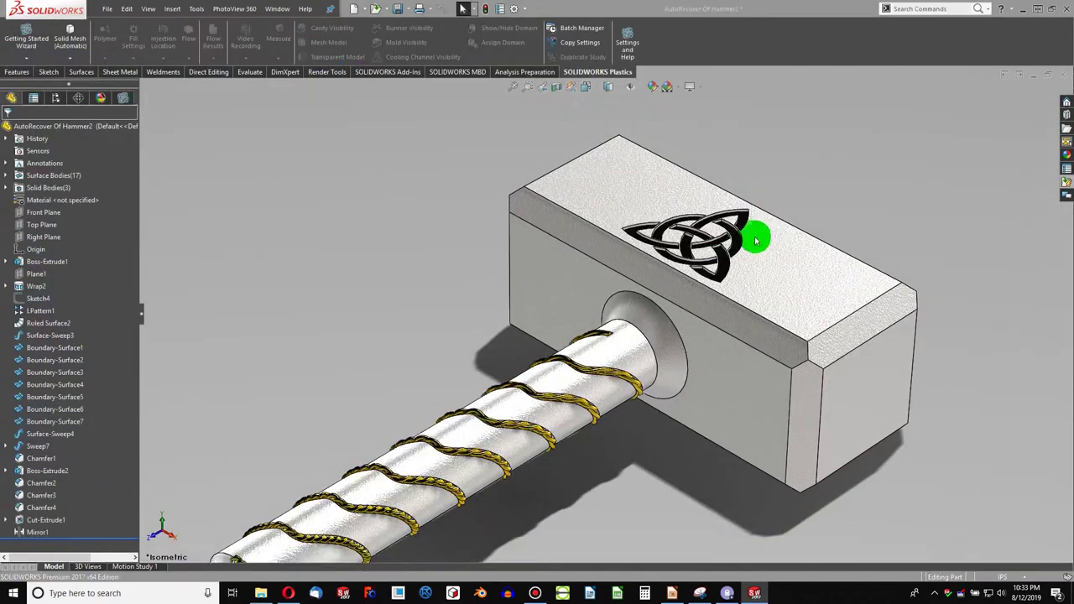
scroll(728, 250, up, 1)
scroll(664, 229, up, 5)
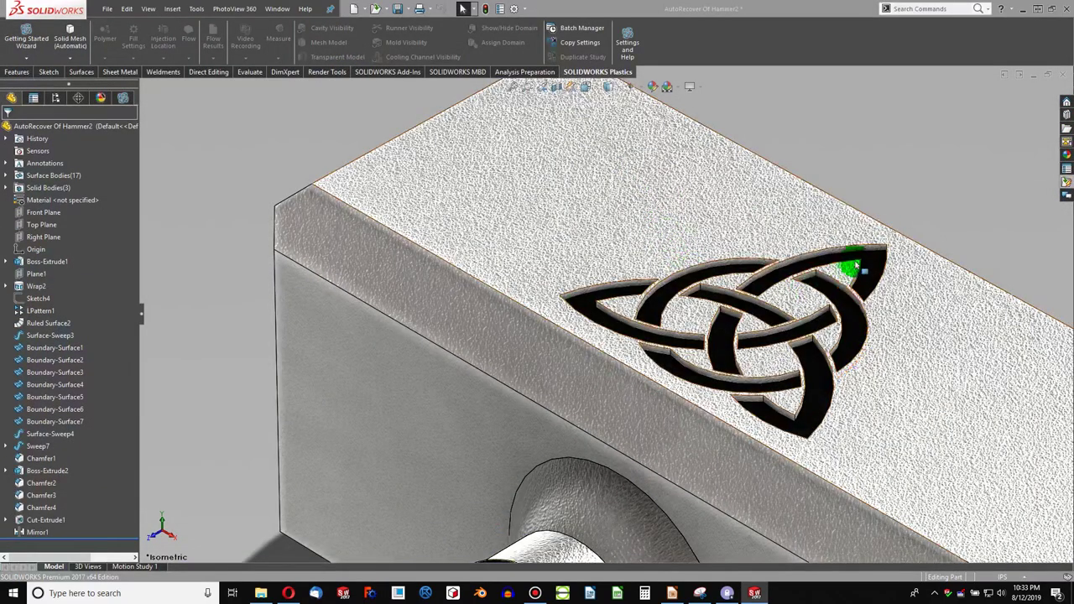
click(911, 353)
click(49, 71)
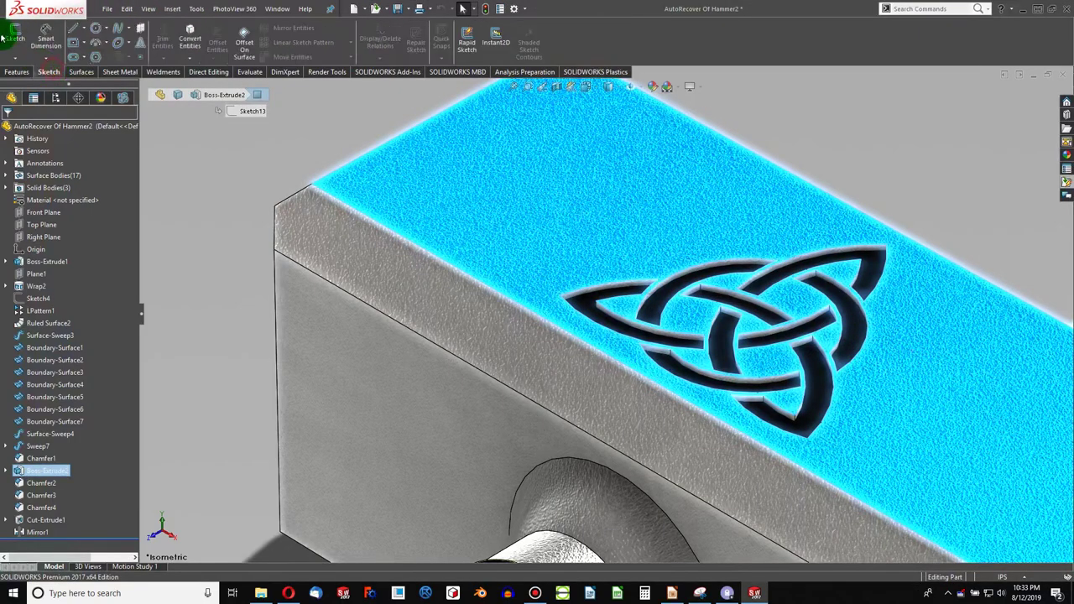
click(16, 35)
scroll(612, 144, down, 3)
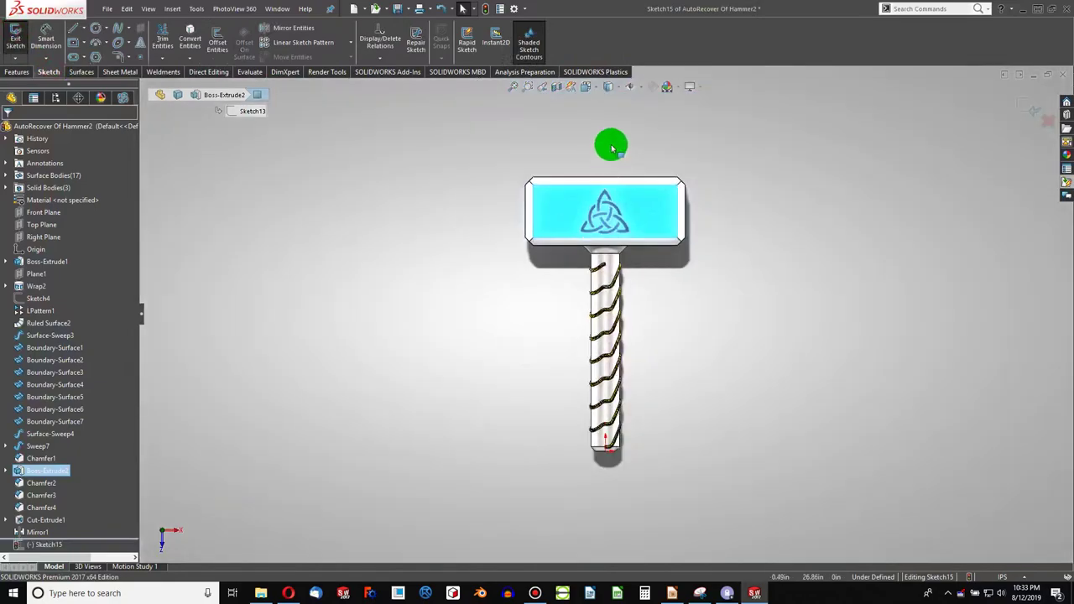
scroll(590, 232, up, 3)
scroll(602, 218, up, 4)
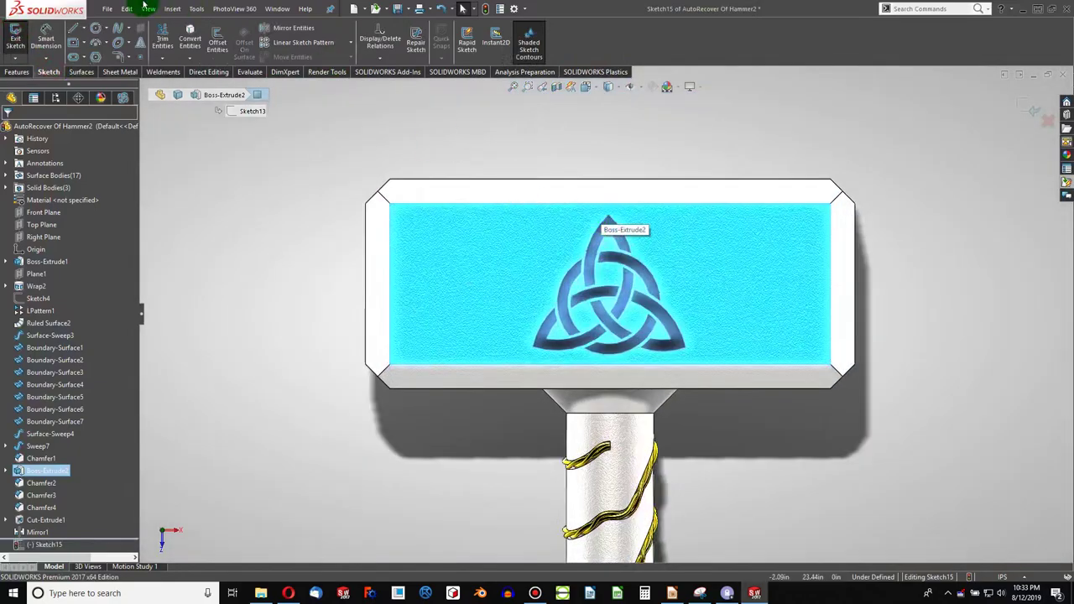
click(196, 9)
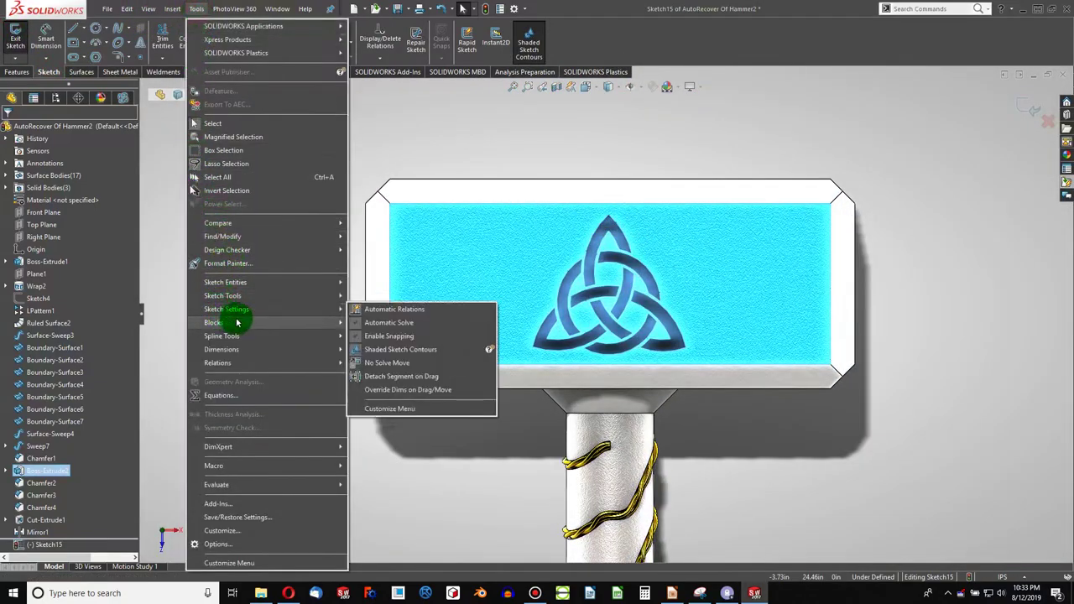
mouse_move(223, 296)
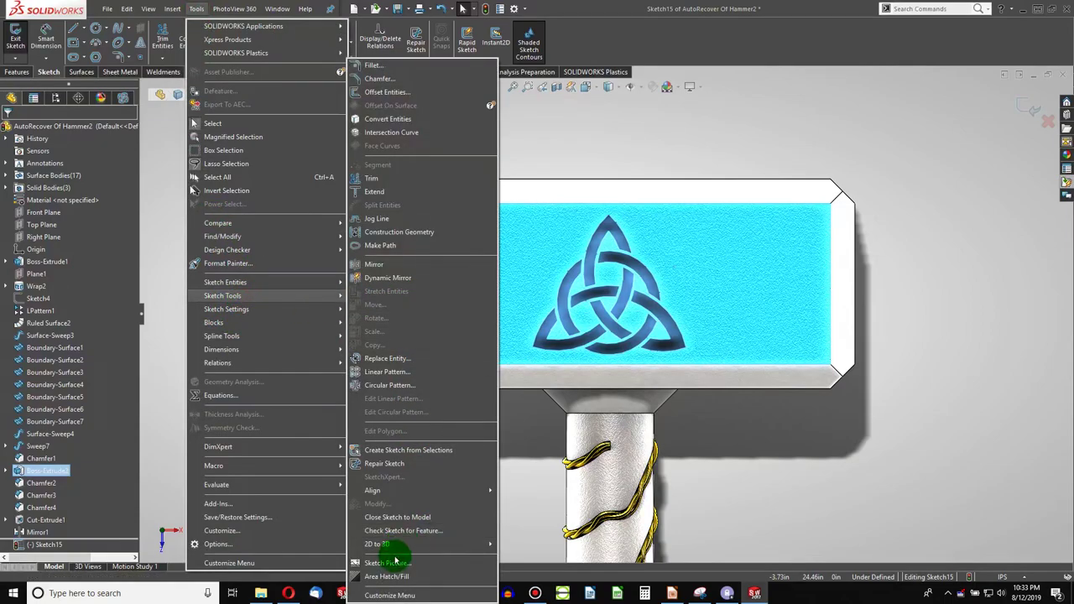
click(396, 564)
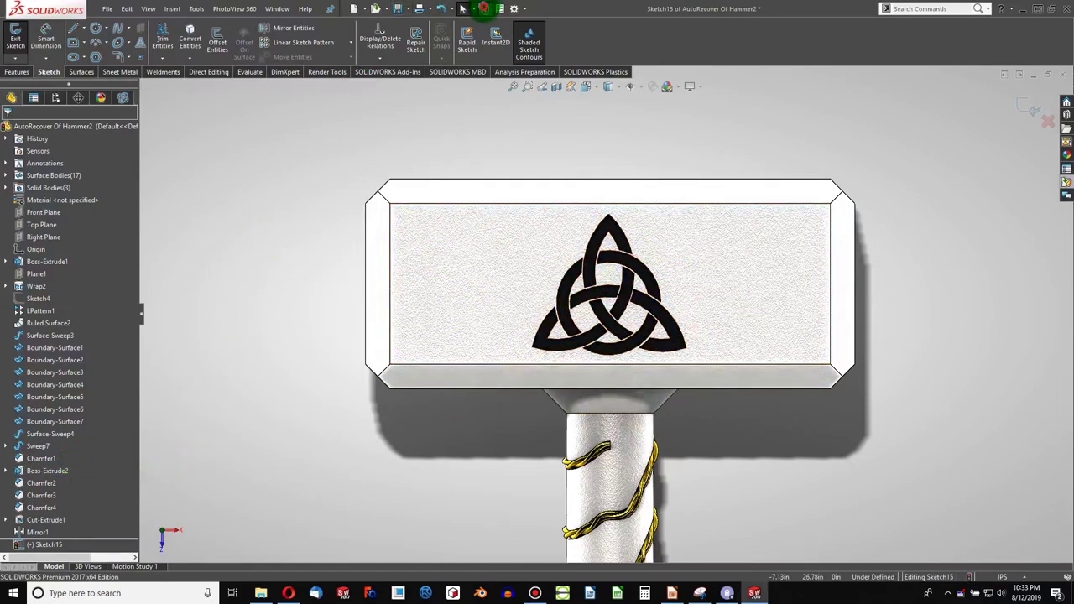
click(484, 10)
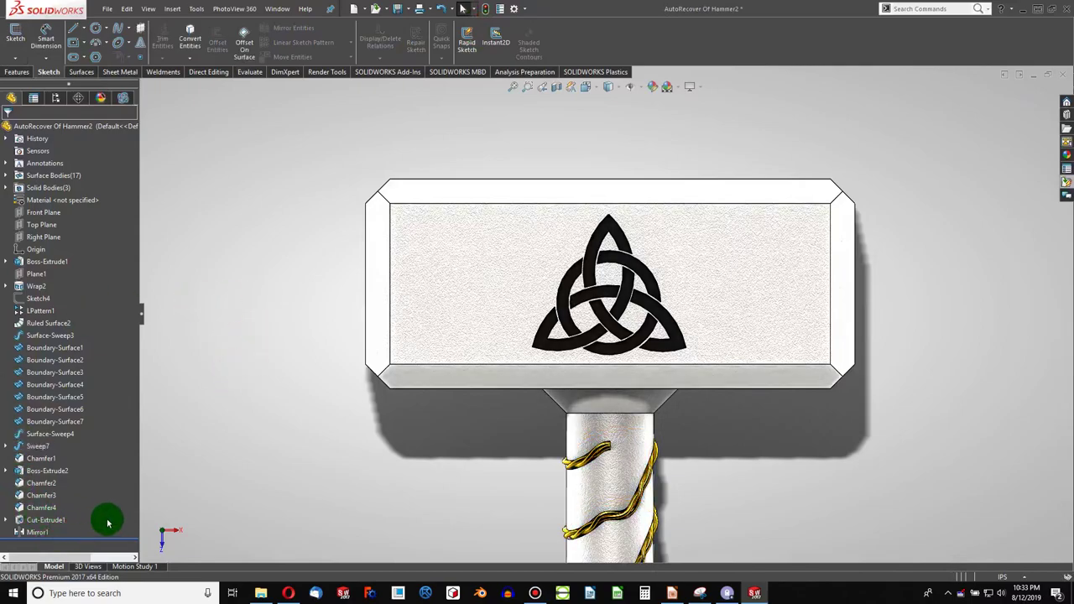
scroll(443, 394, down, 3)
- Edit the triquetra cut's sketch and add a 0.52 dimension to the knot
right_click(689, 298)
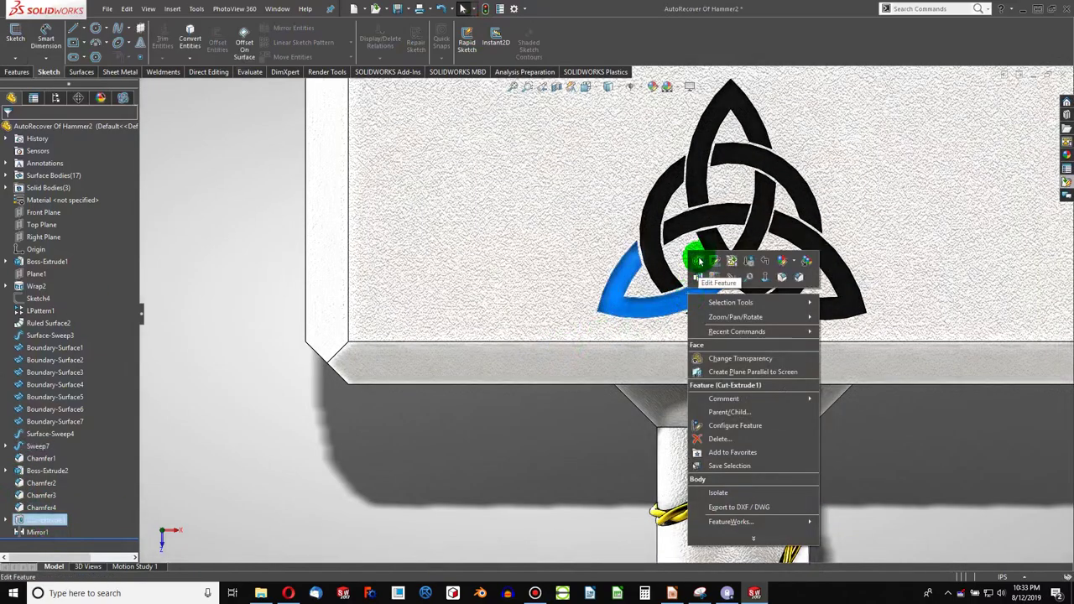
click(711, 258)
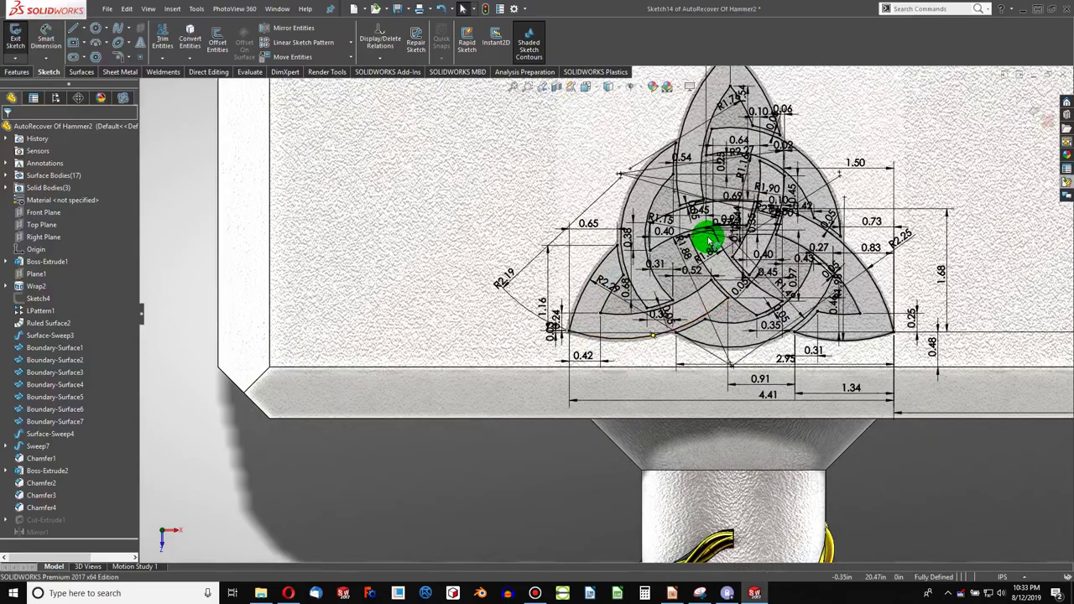
scroll(755, 240, down, 3)
scroll(839, 239, down, 2)
scroll(843, 243, down, 2)
scroll(865, 294, down, 2)
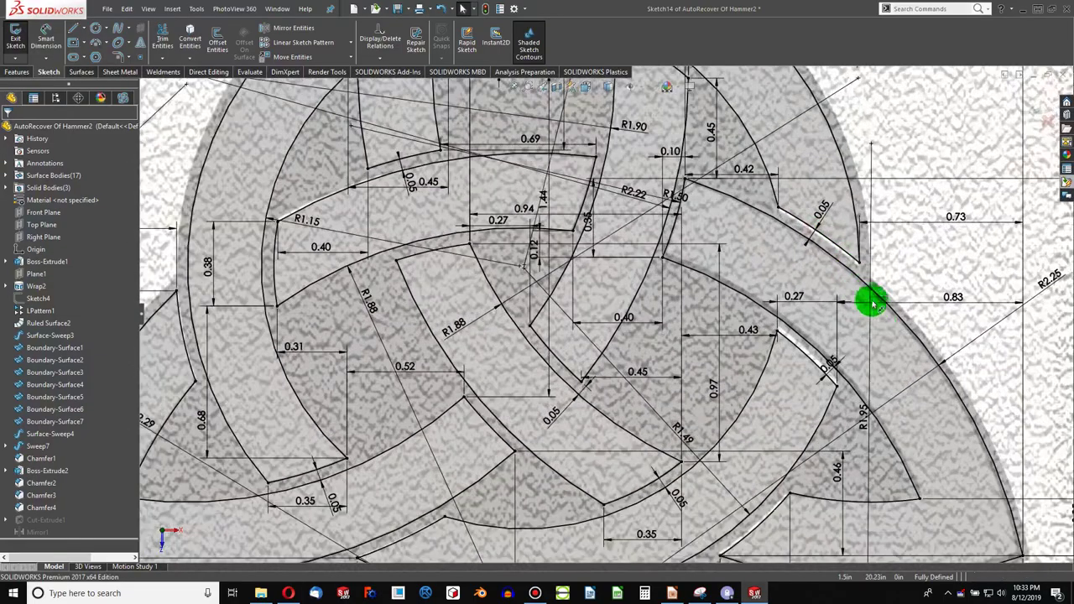
scroll(815, 456, up, 1)
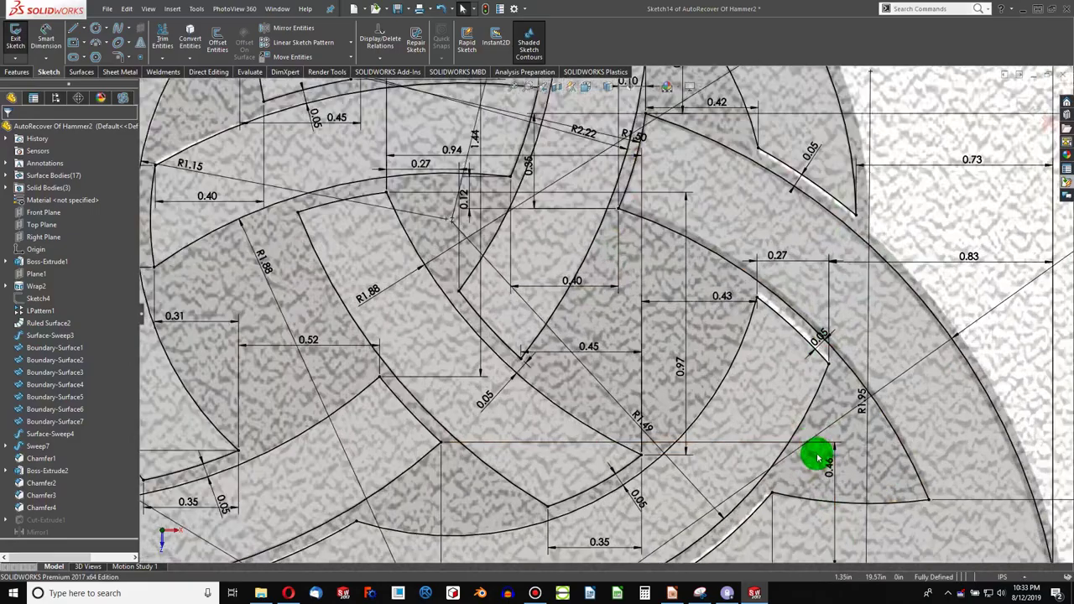
scroll(720, 415, up, 1)
scroll(615, 360, up, 1)
scroll(615, 361, up, 1)
scroll(546, 343, up, 1)
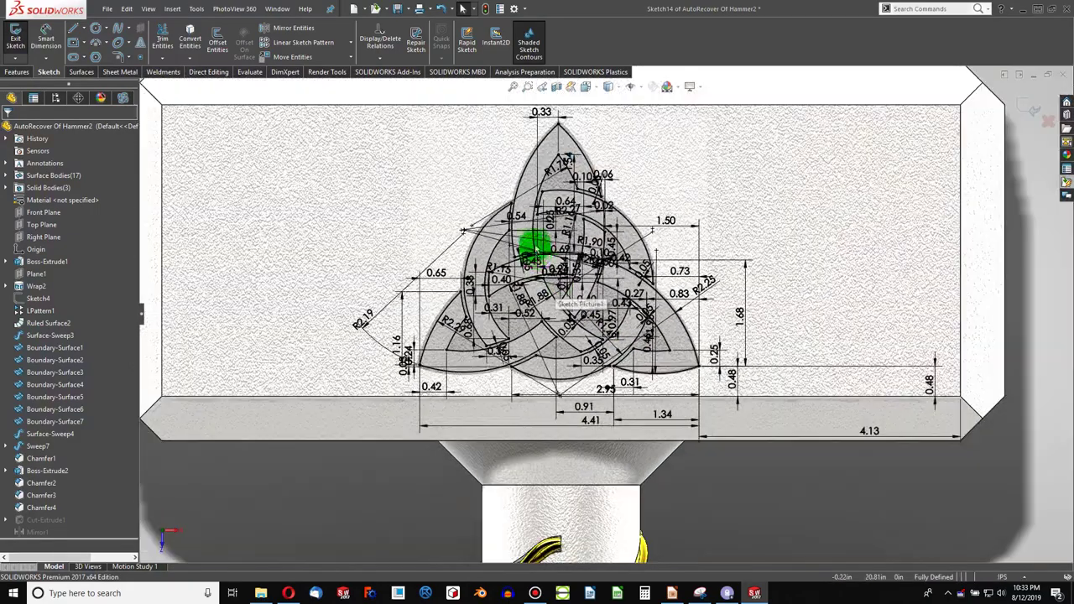
scroll(532, 240, up, 1)
scroll(542, 215, down, 2)
scroll(611, 251, down, 1)
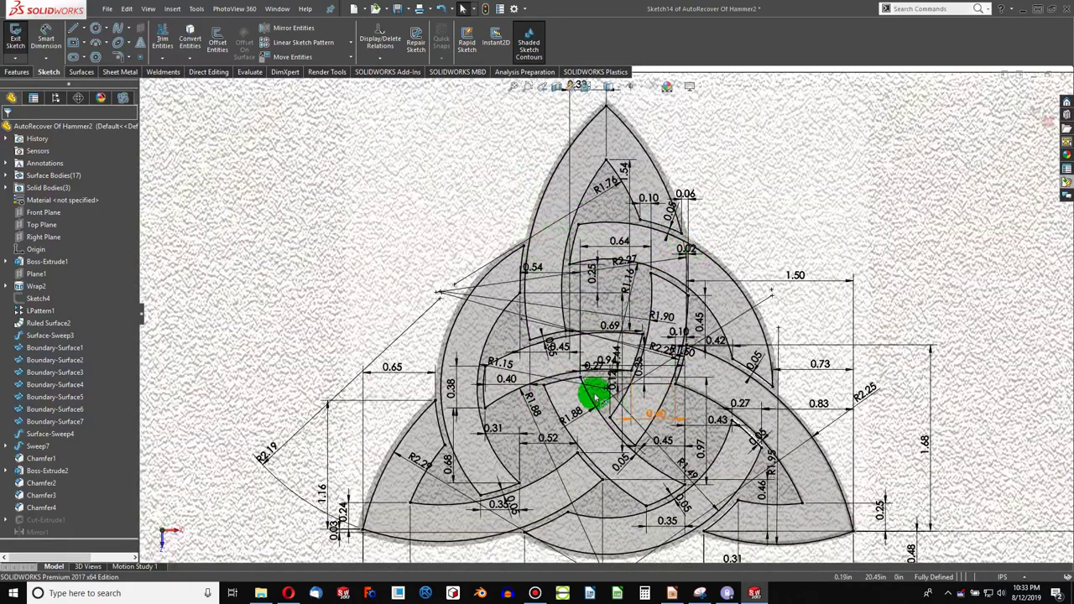
click(542, 435)
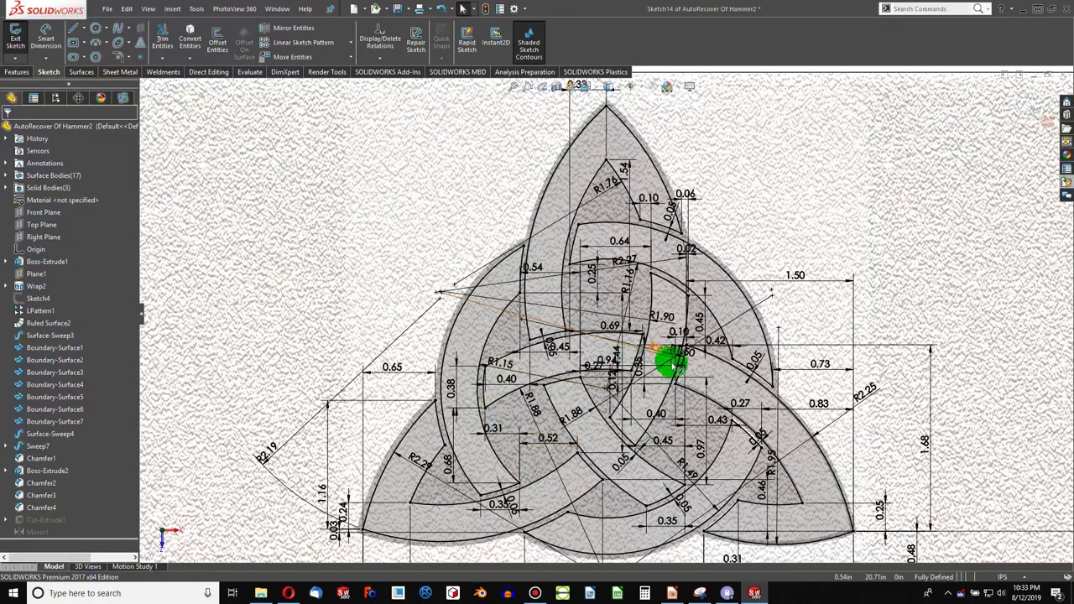
scroll(623, 400, down, 1)
scroll(623, 400, down, 1)
scroll(623, 400, up, 1)
scroll(624, 401, up, 1)
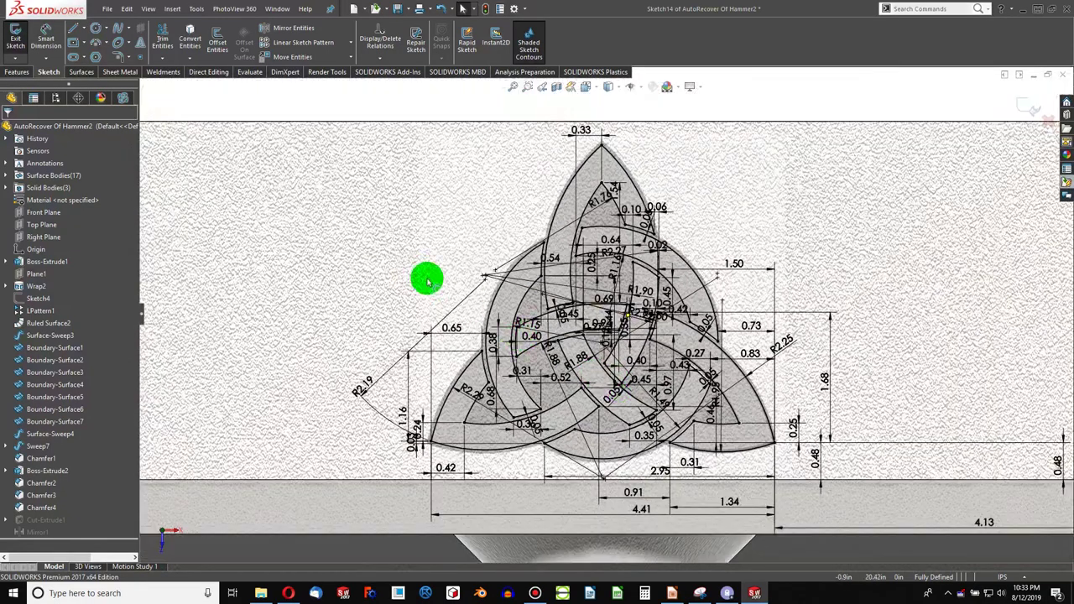
- Exit the knot sketch to rebuild the hammer and view it isometrically
click(403, 112)
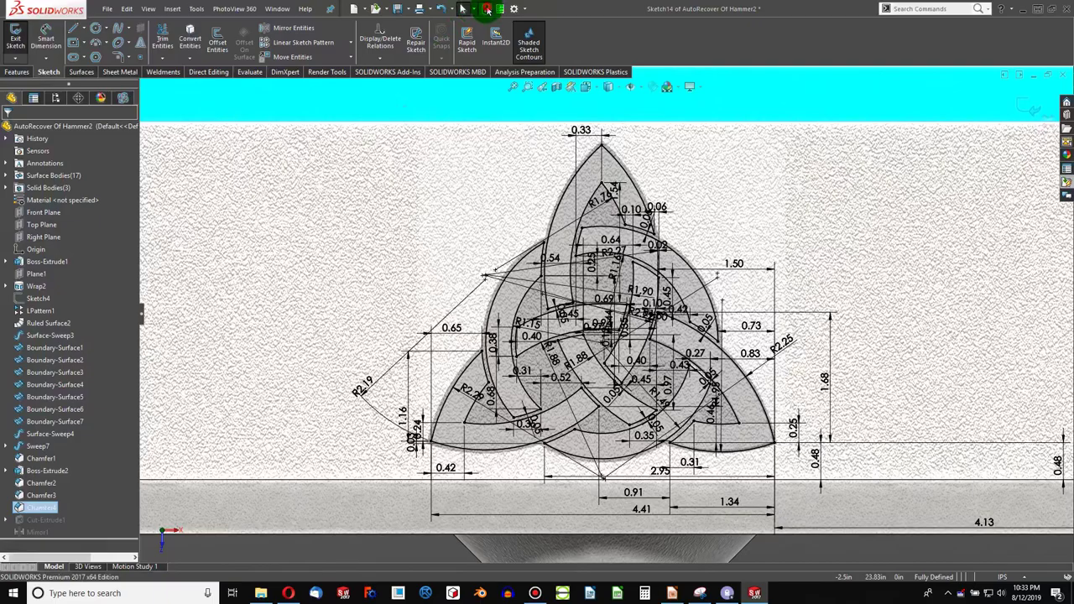
click(488, 10)
scroll(576, 280, down, 3)
scroll(581, 289, up, 3)
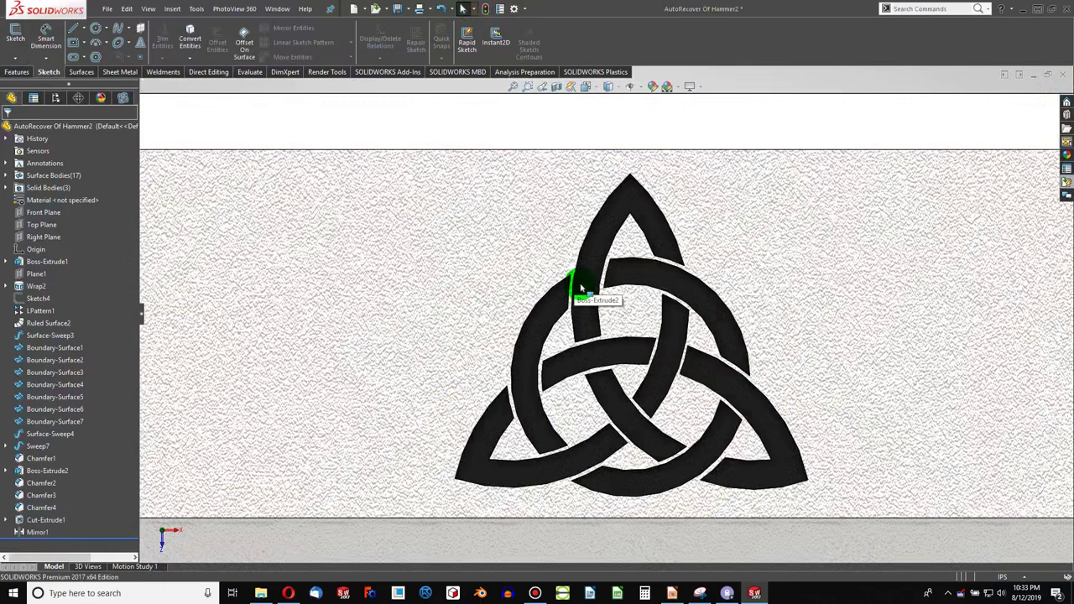
scroll(581, 290, up, 5)
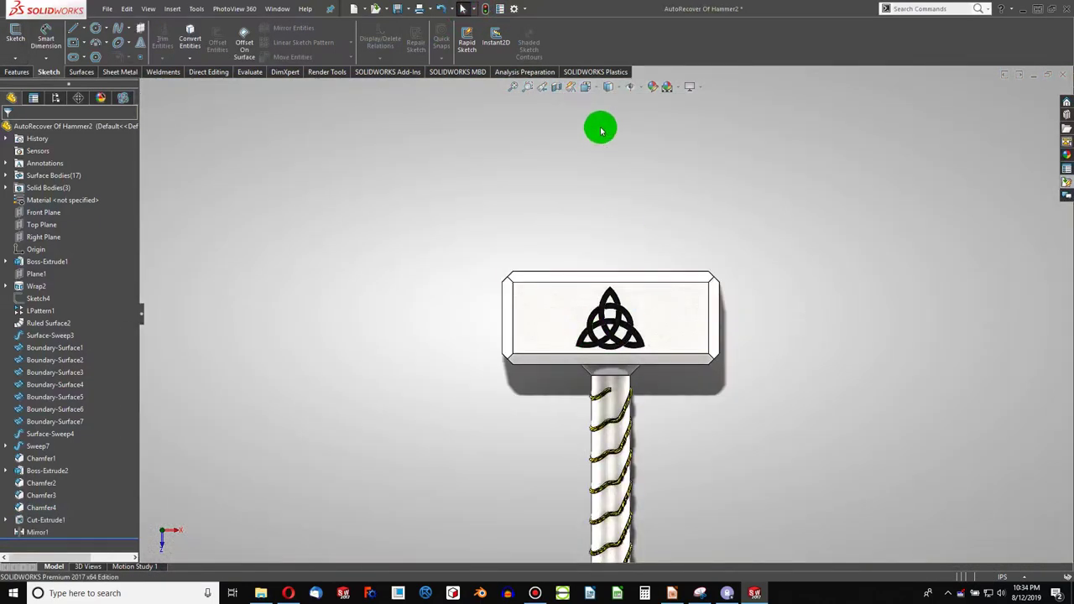
key(ctrl+7)
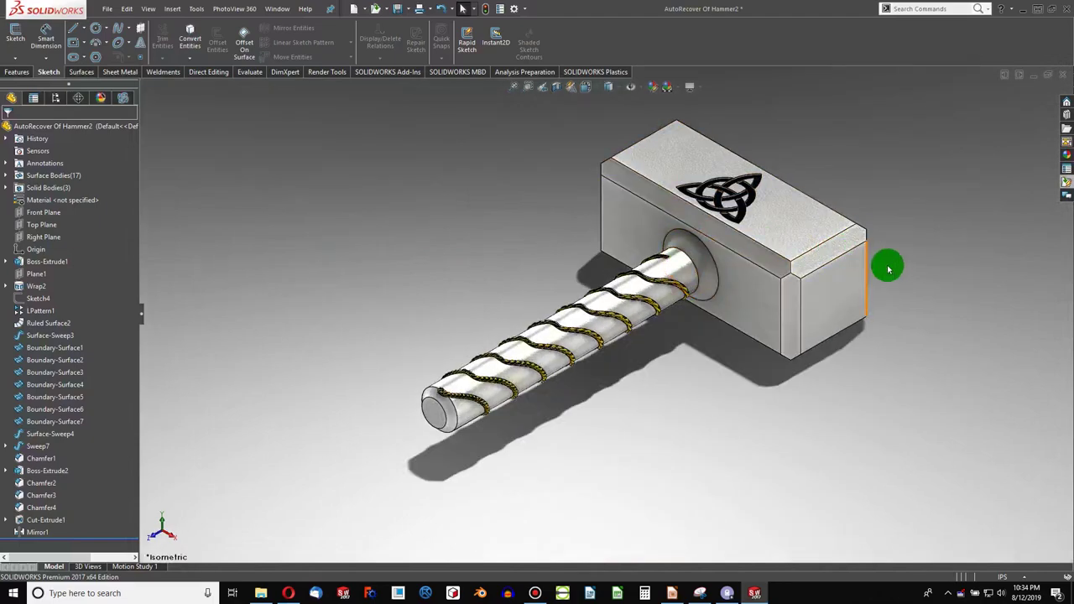